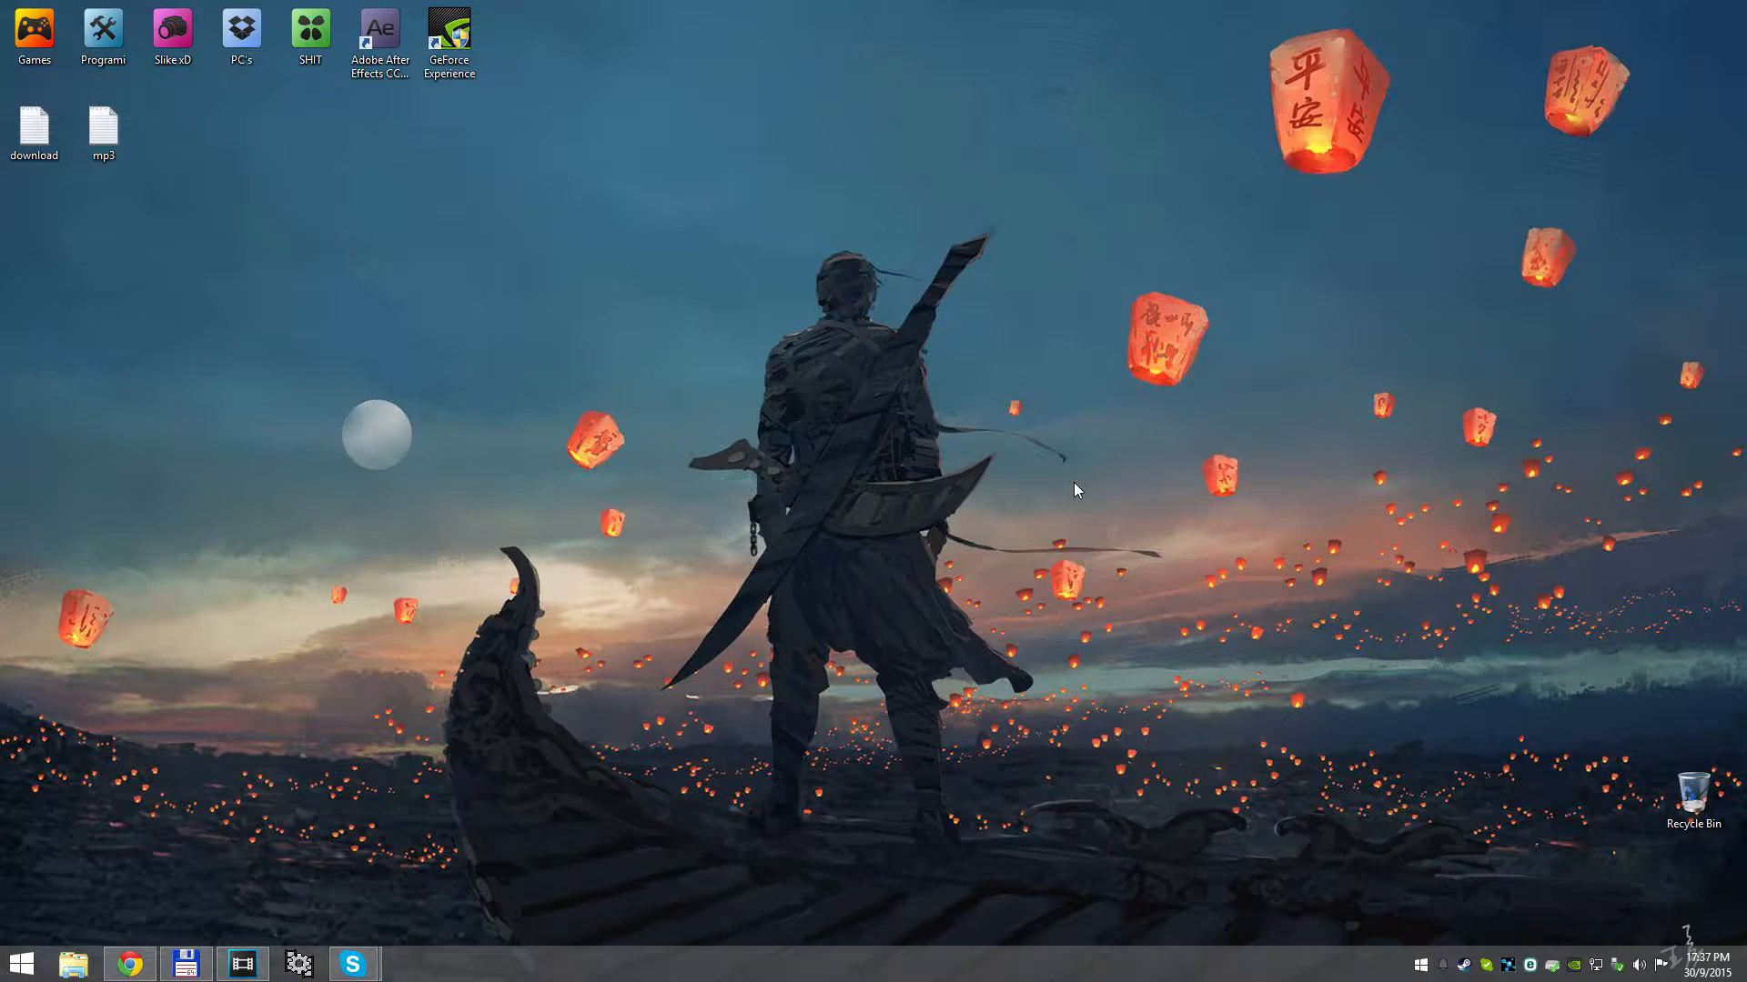
Launch NVIDIA GeForce Experience from its desktop icon
double_click(449, 41)
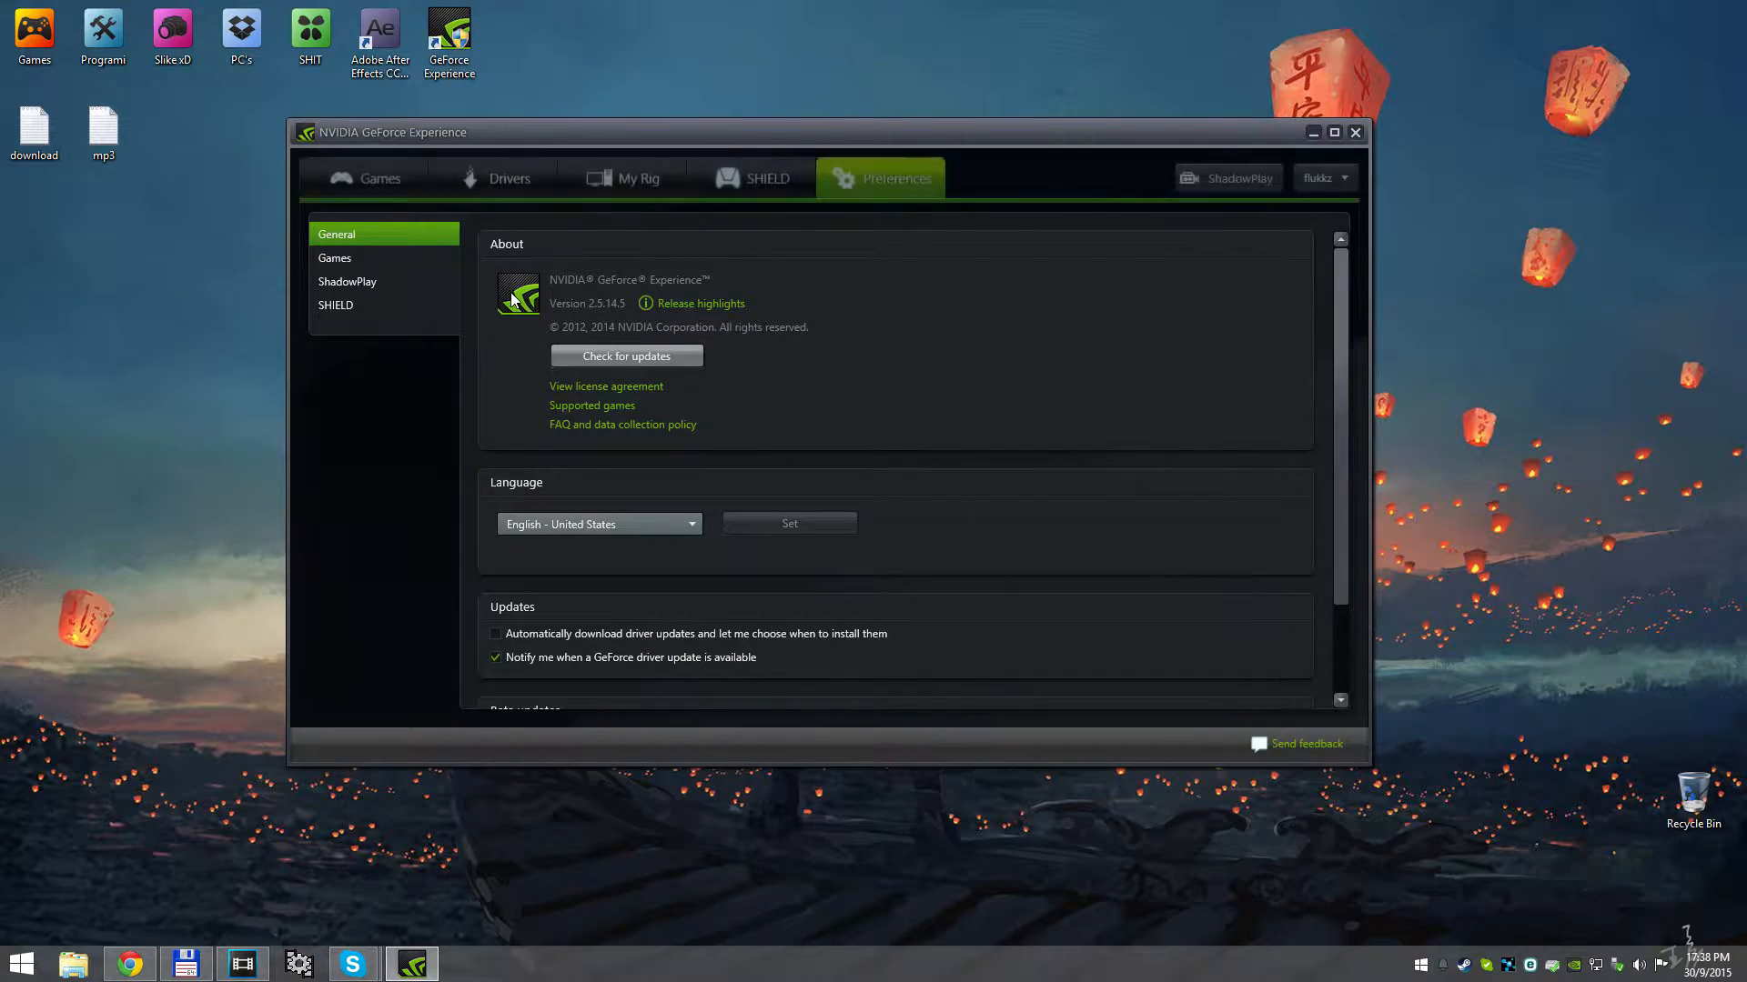
Review the ShadowPlay overlay and its recording settings, then close GeForce Experience
left_click(1214, 177)
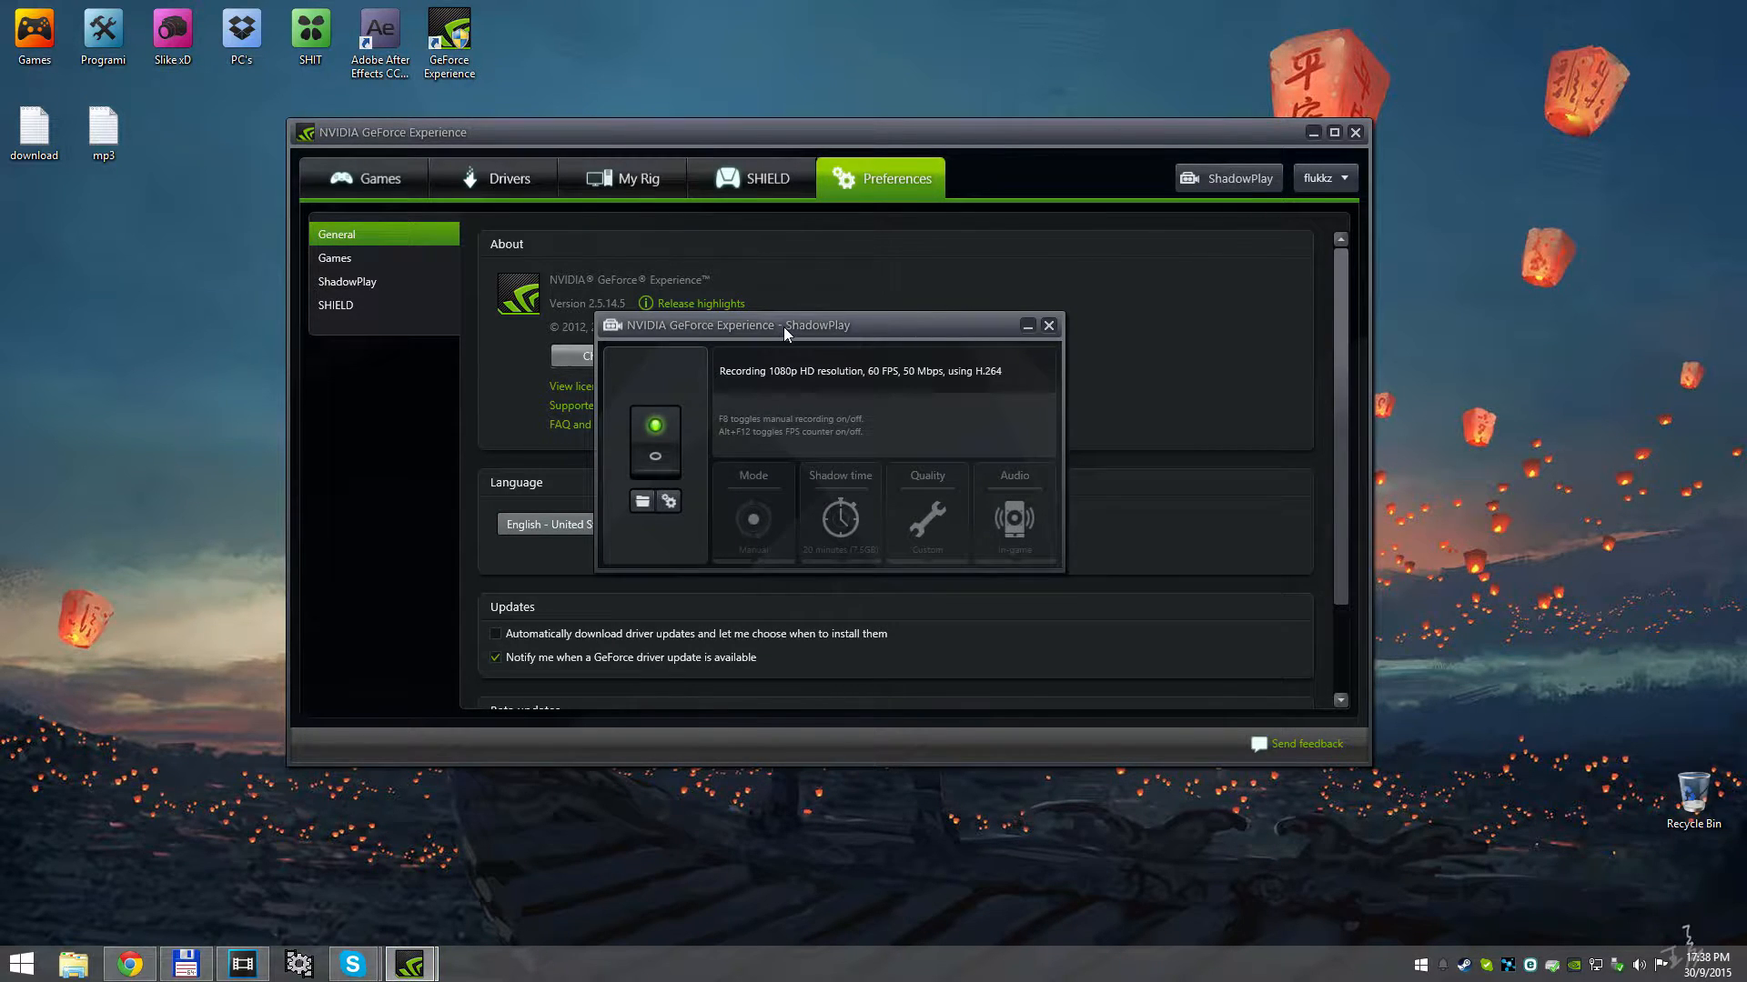
left_click_drag(784, 325, 796, 298)
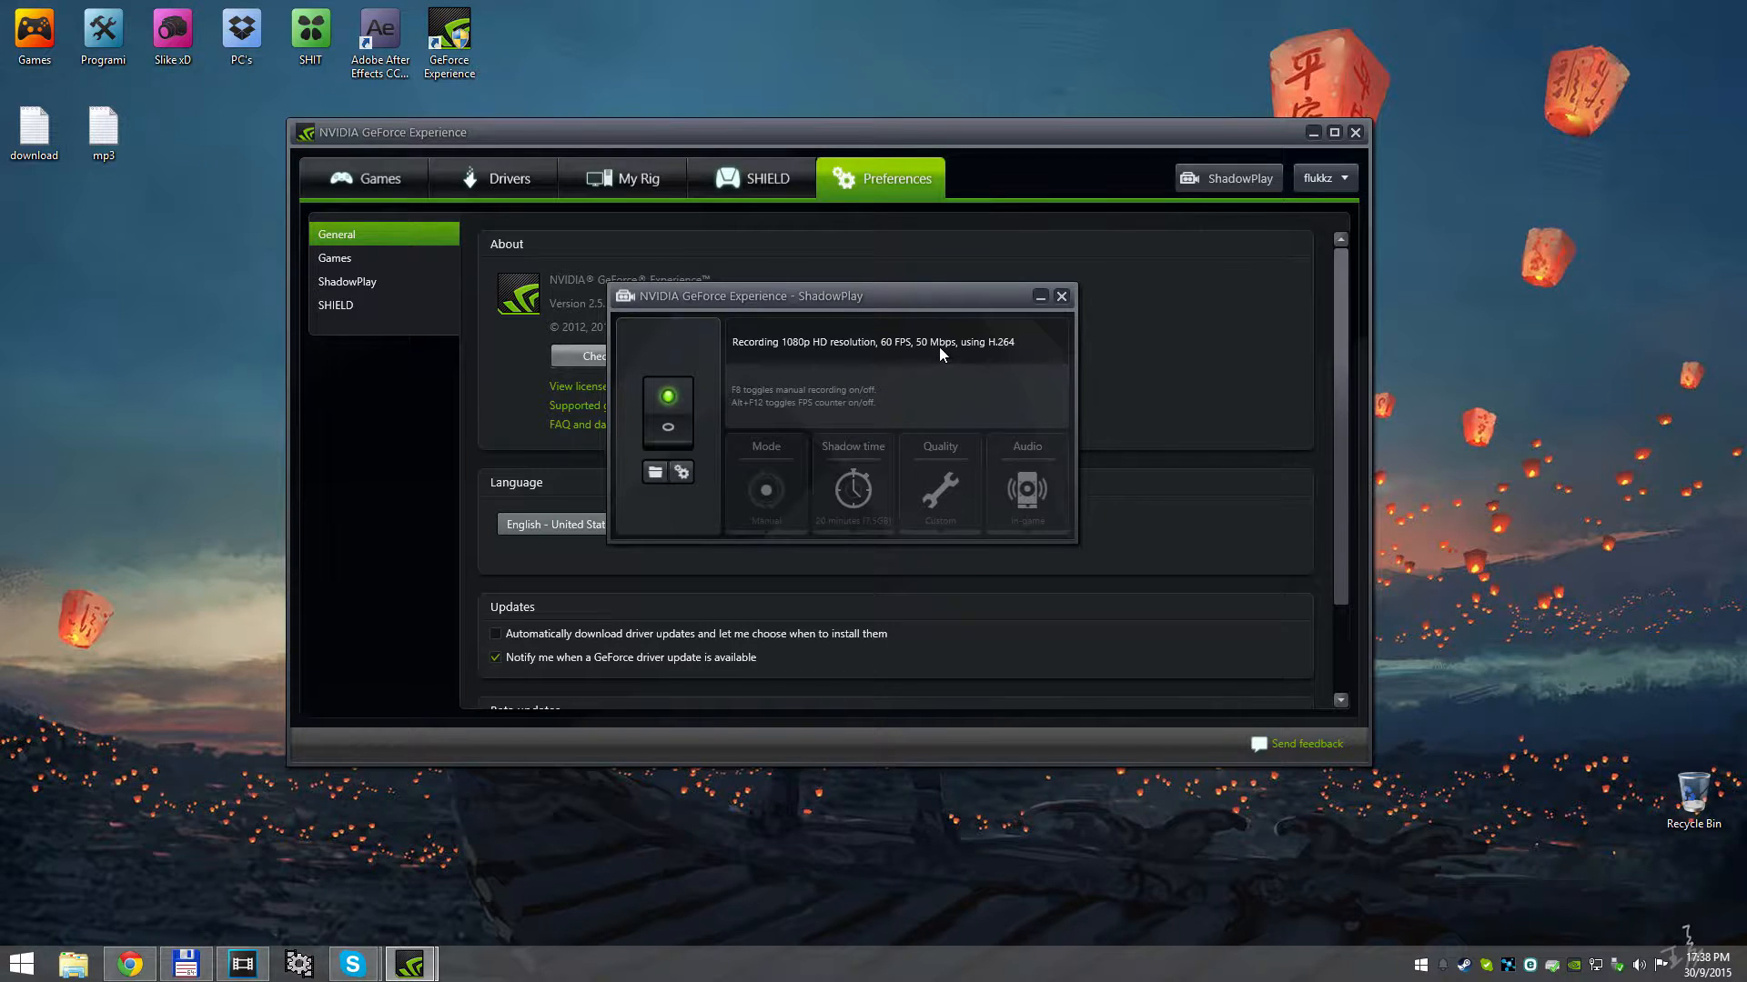
left_click(677, 474)
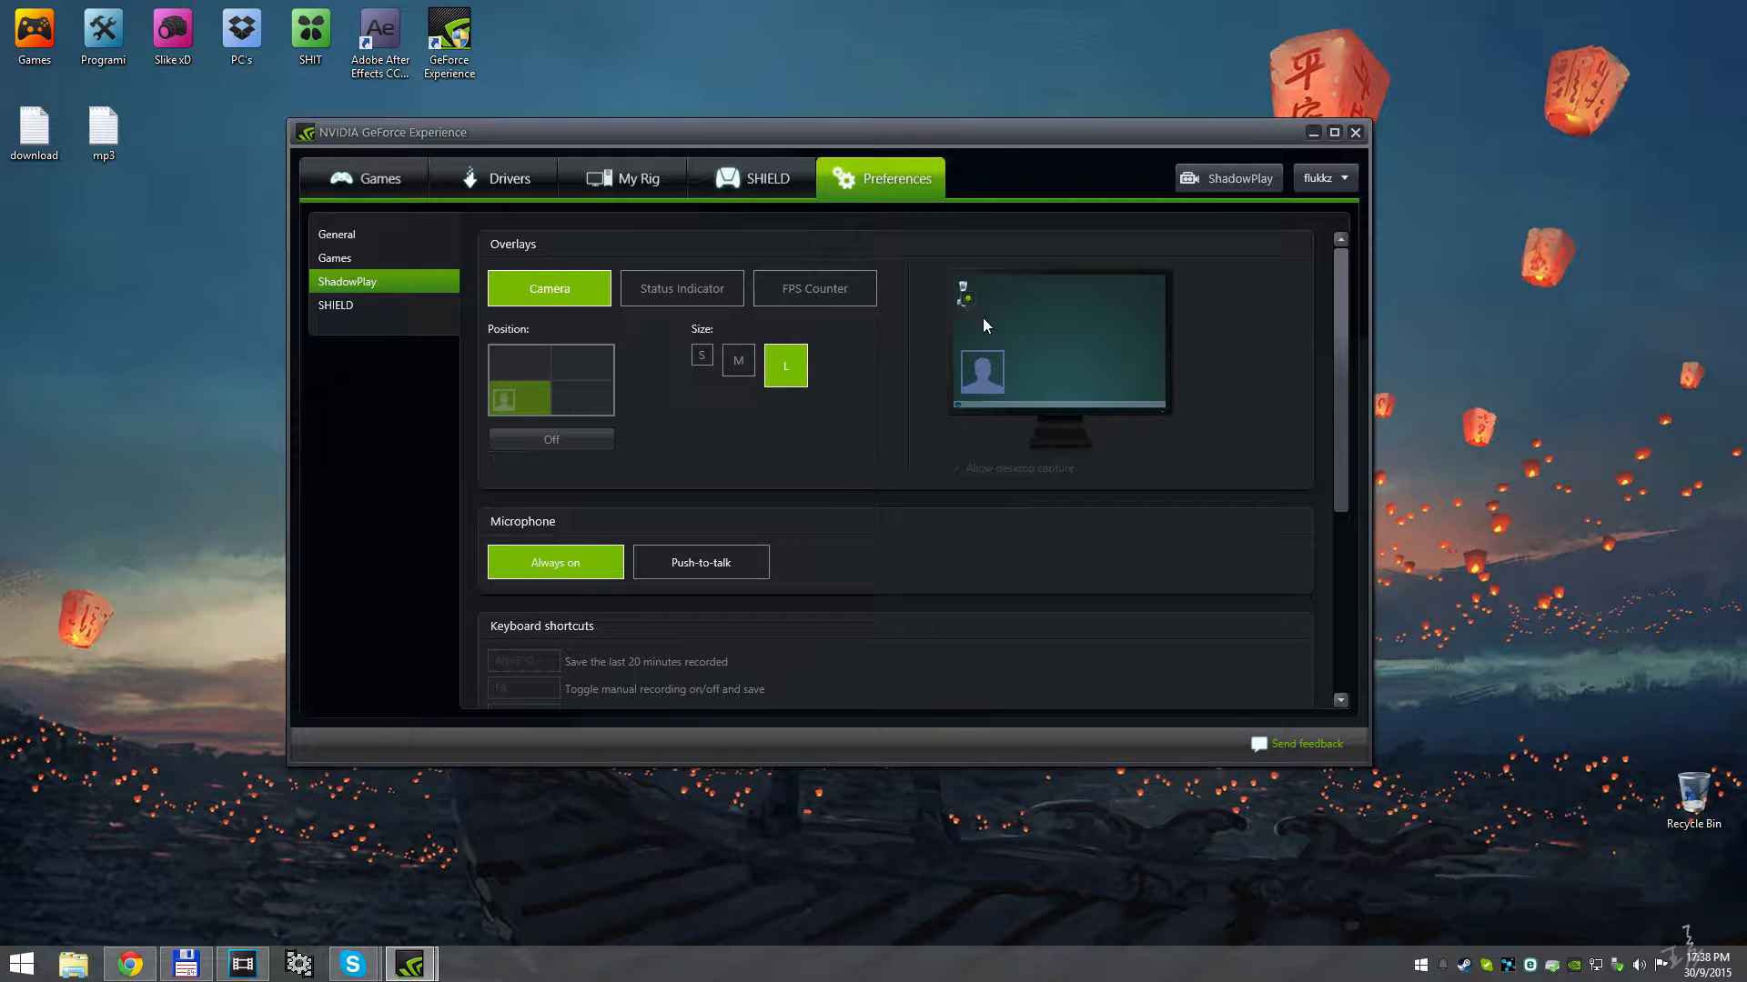
left_click_drag(1341, 328, 1330, 573)
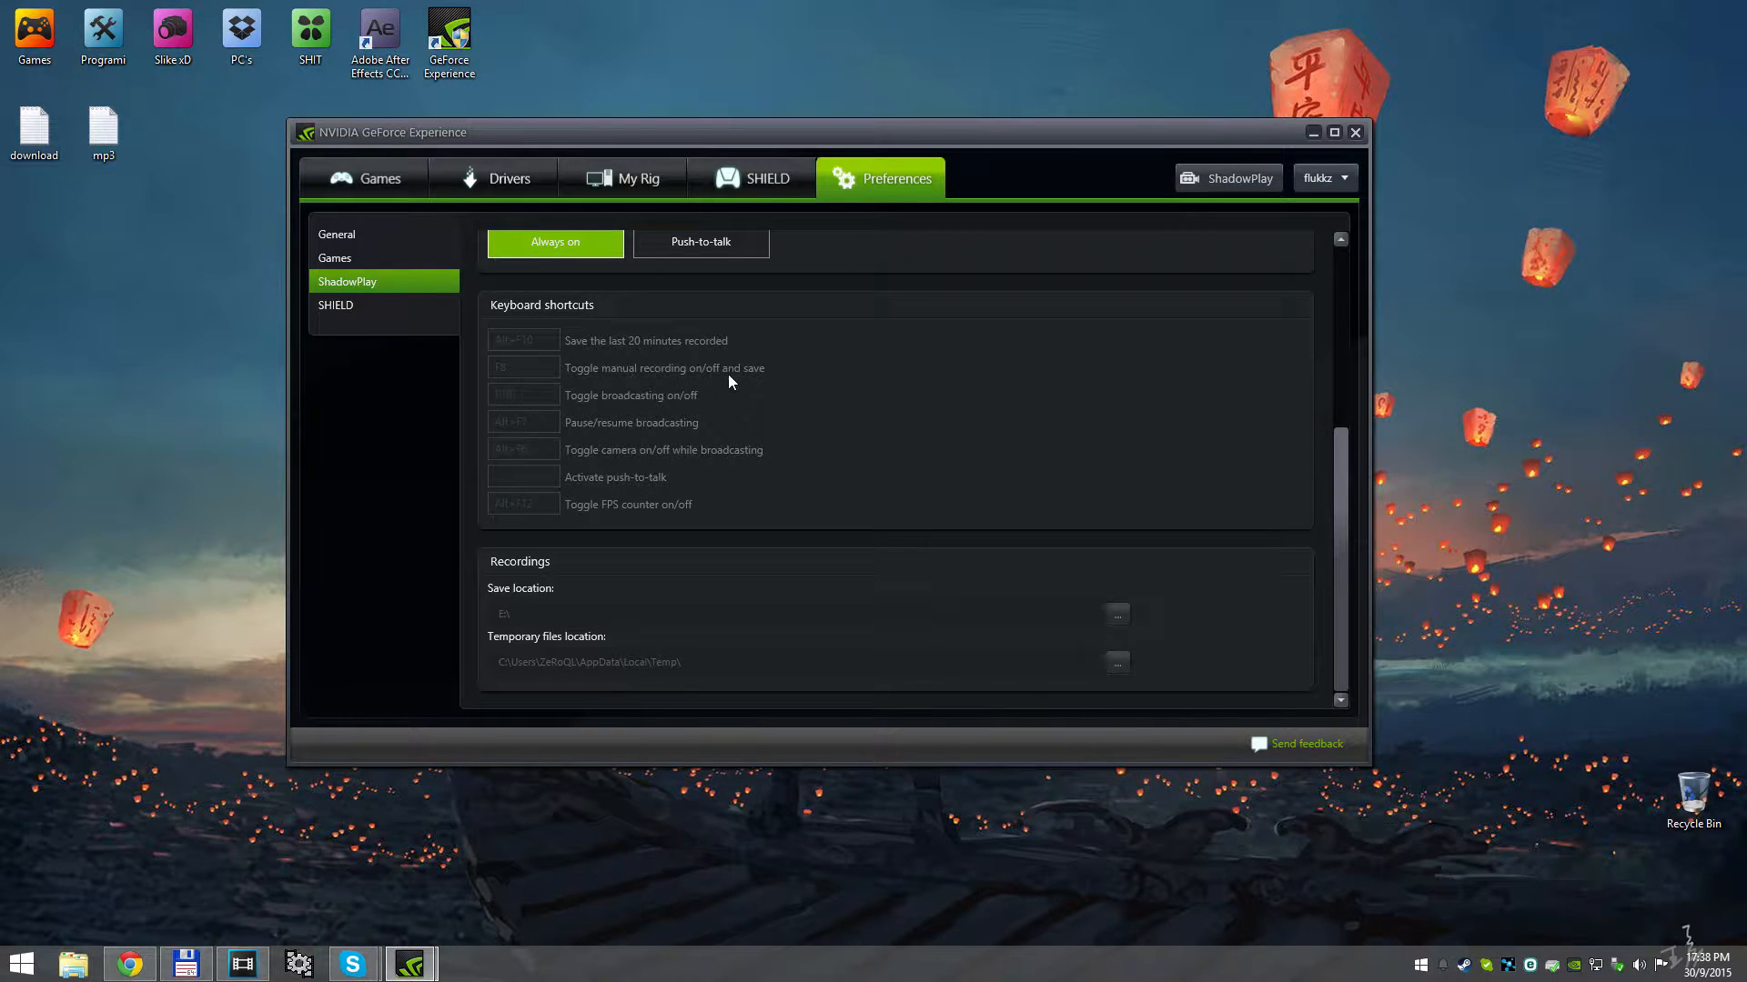
left_click(1355, 132)
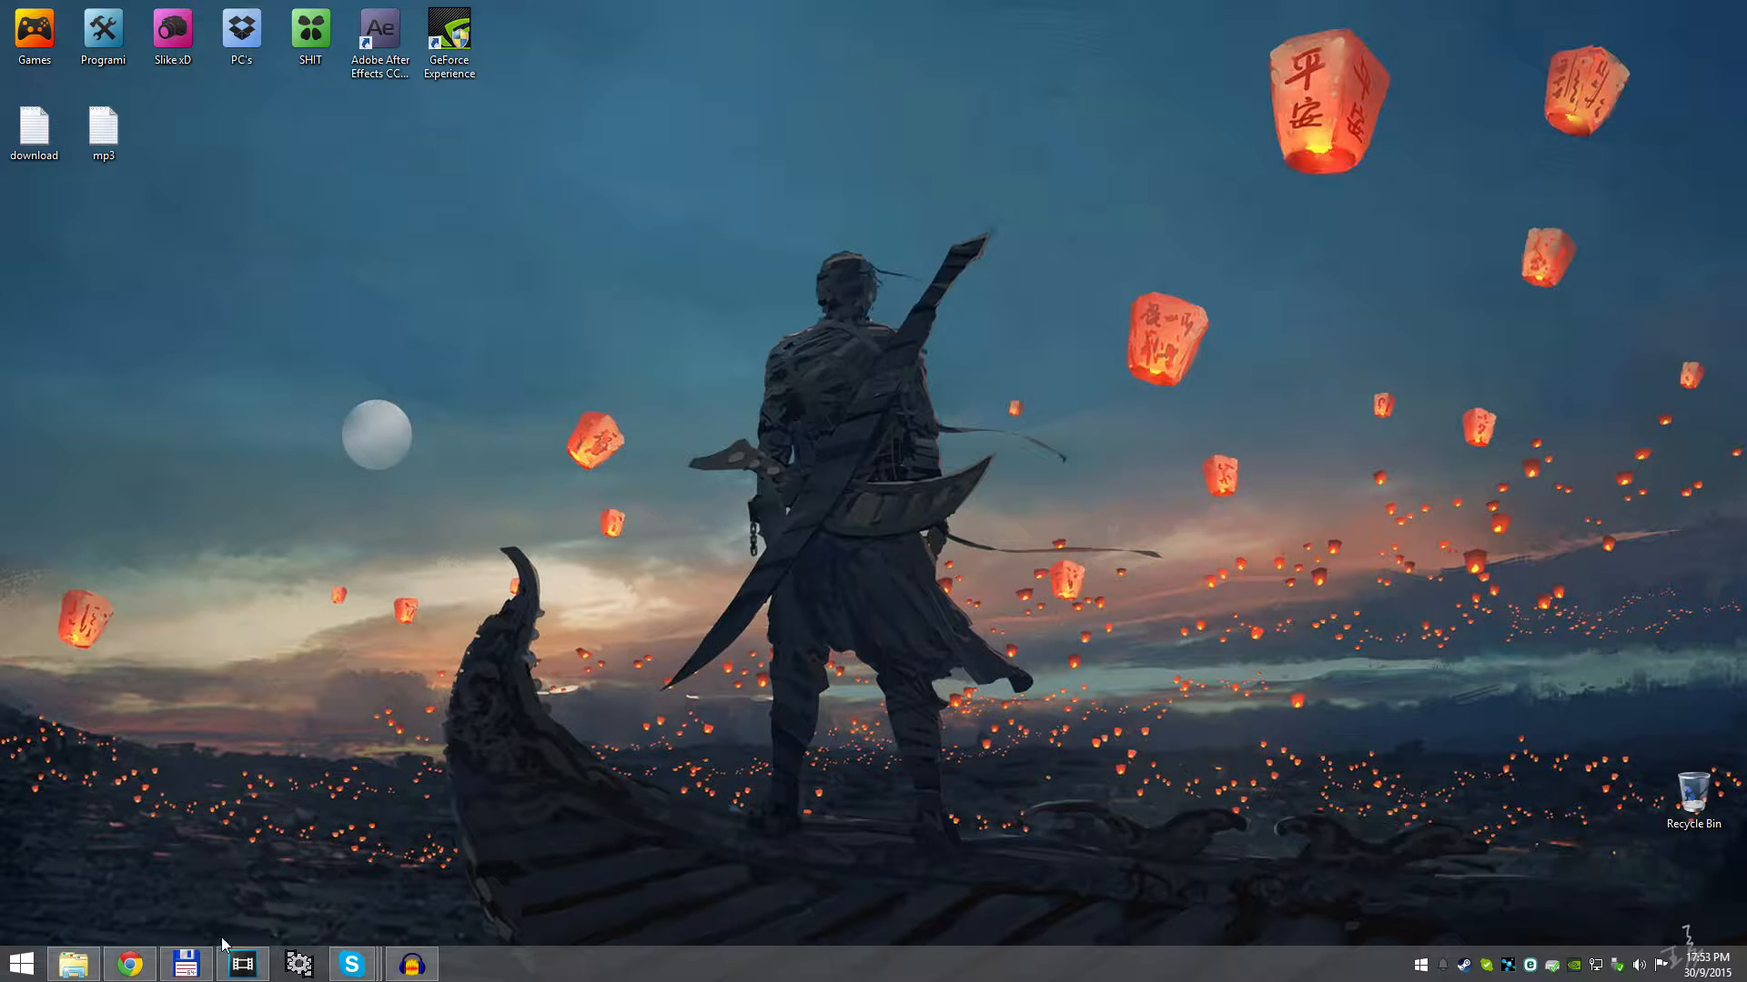
Navigate the right panel to csgo\Demos\hlae and select HLAE.exe
left_click(187, 967)
left_click(920, 171)
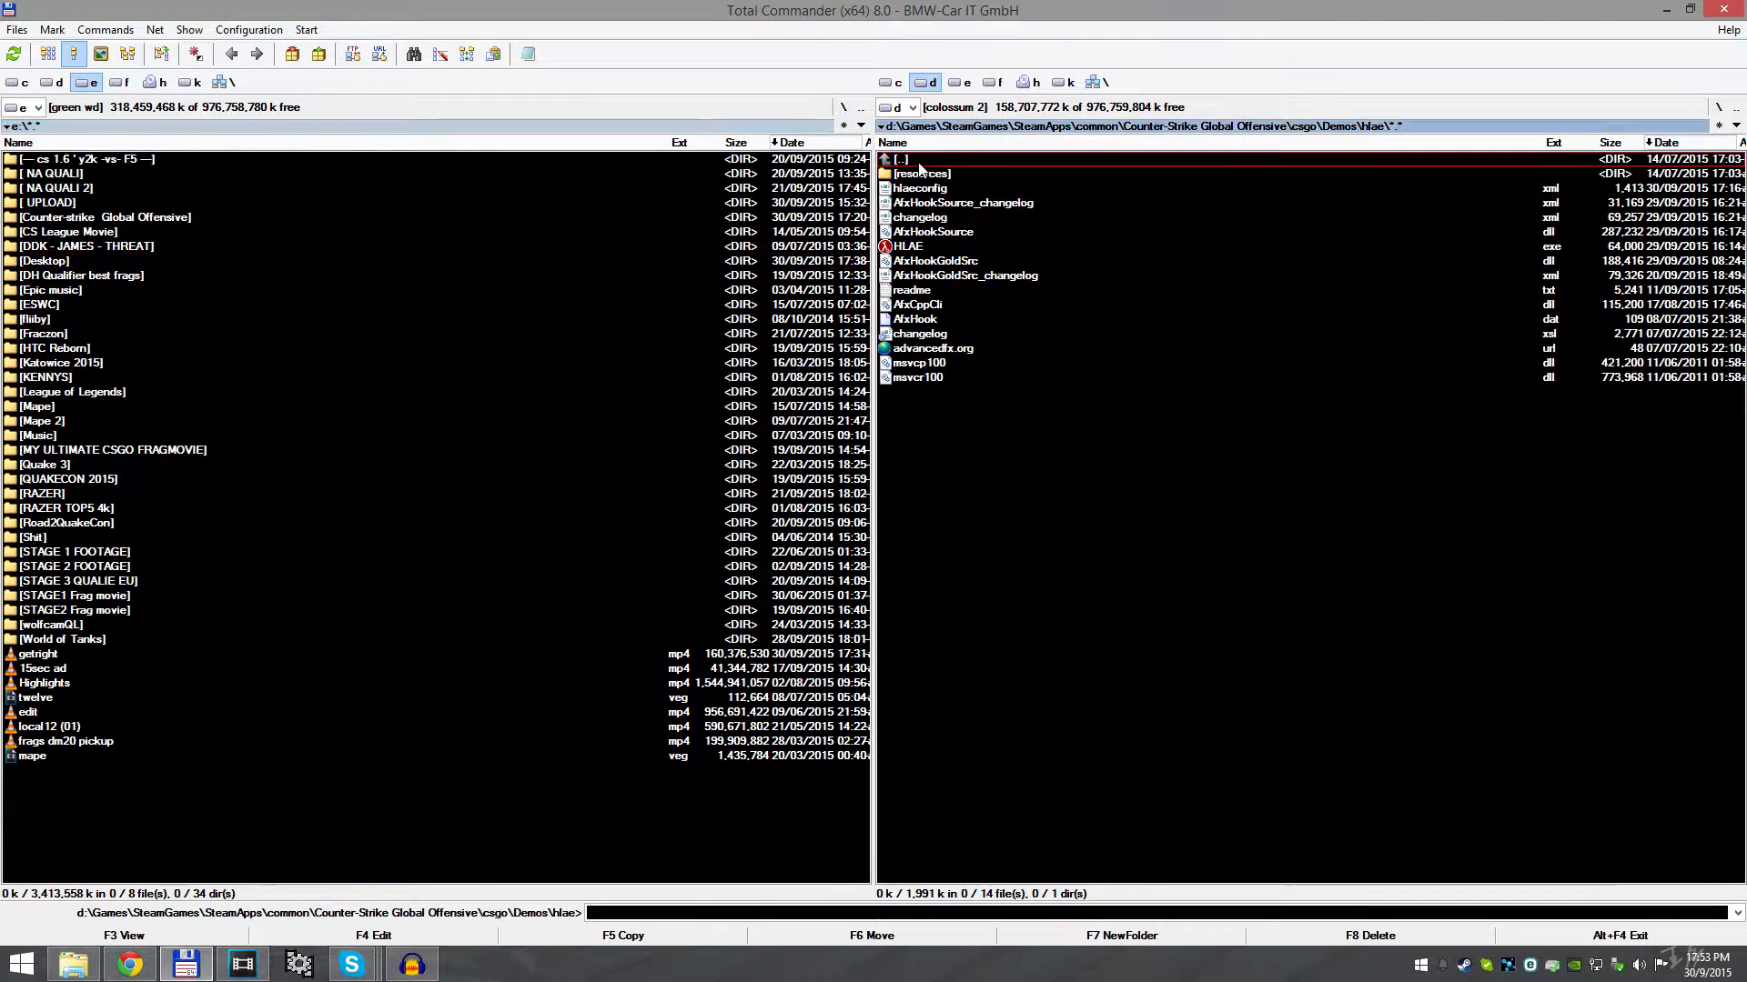
double_click(918, 159)
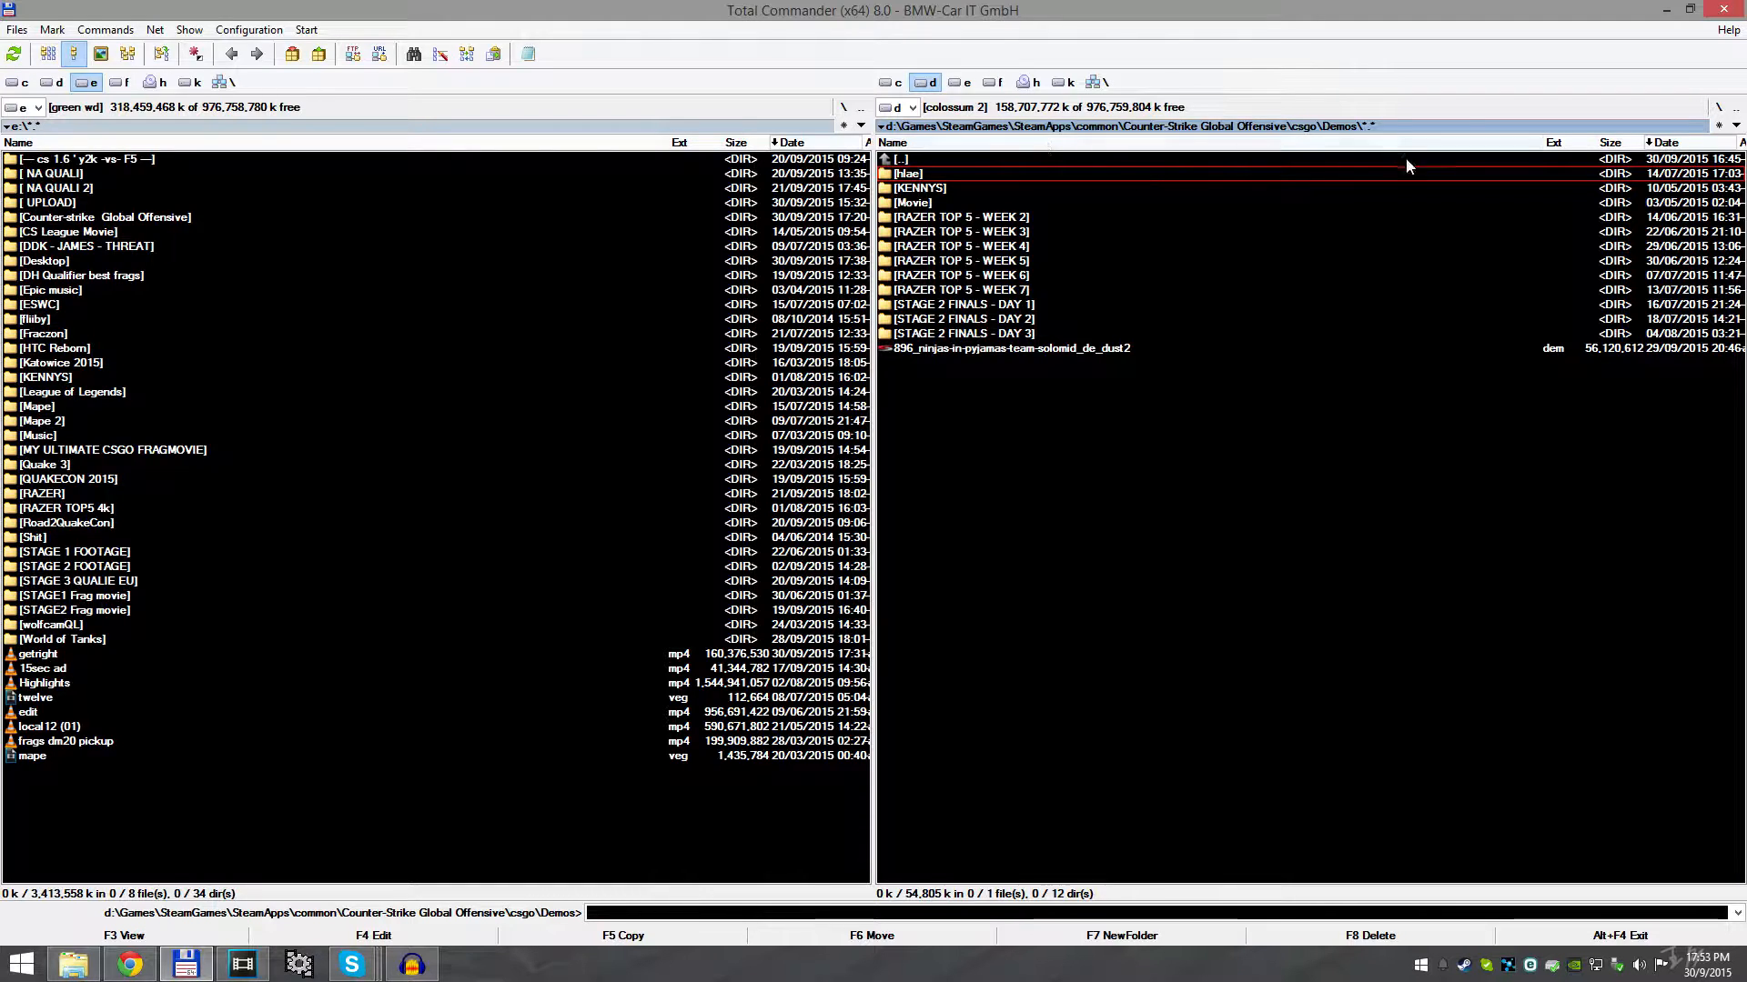
double_click(909, 172)
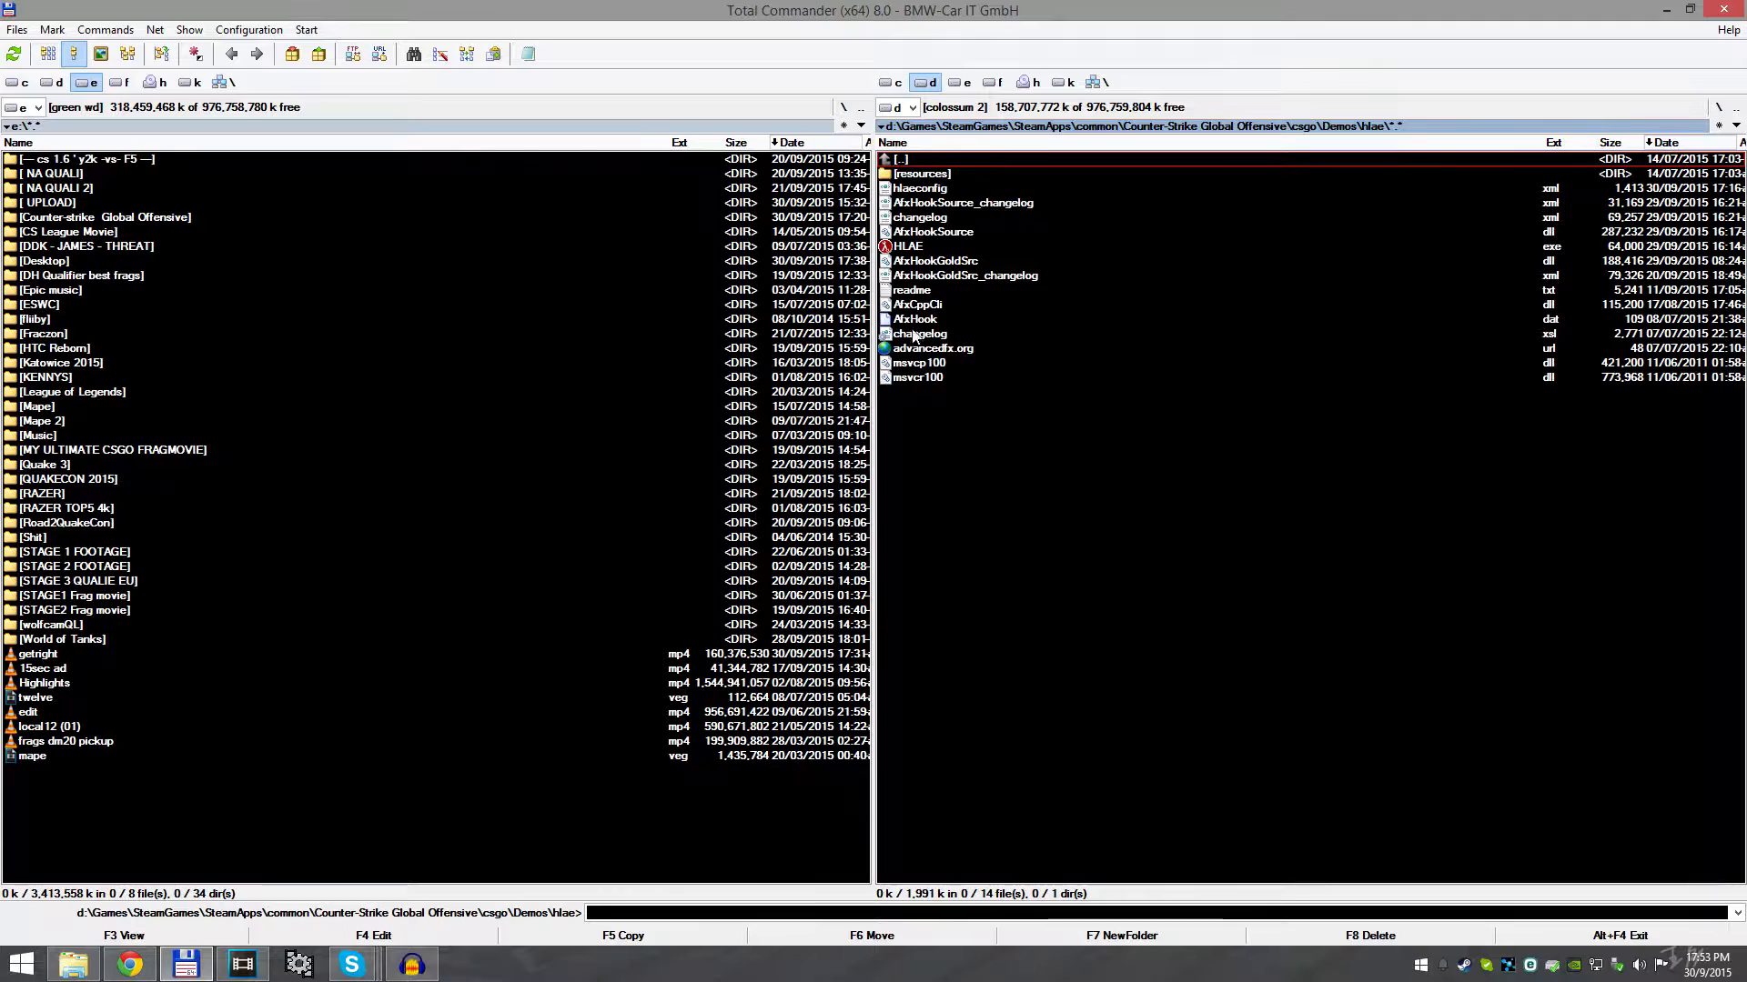
double_click(900, 160)
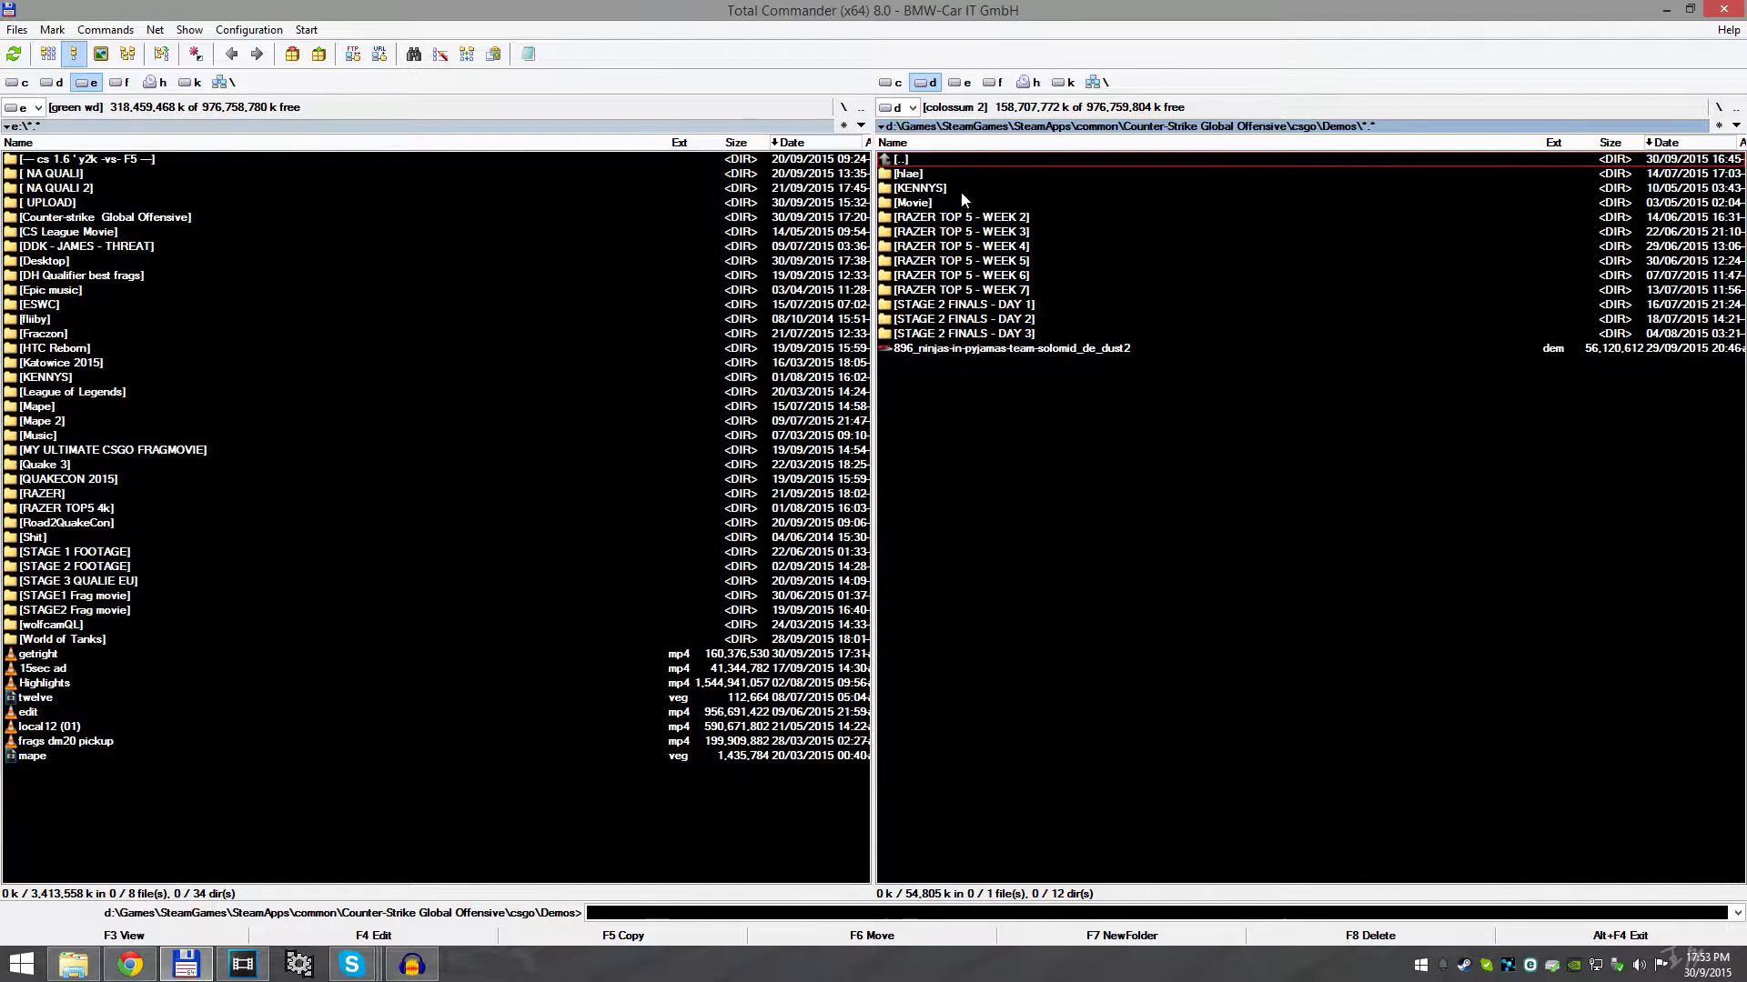
mouse_move(962, 191)
left_mouse_down()
mouse_move(962, 334)
mouse_move(942, 192)
left_mouse_up()
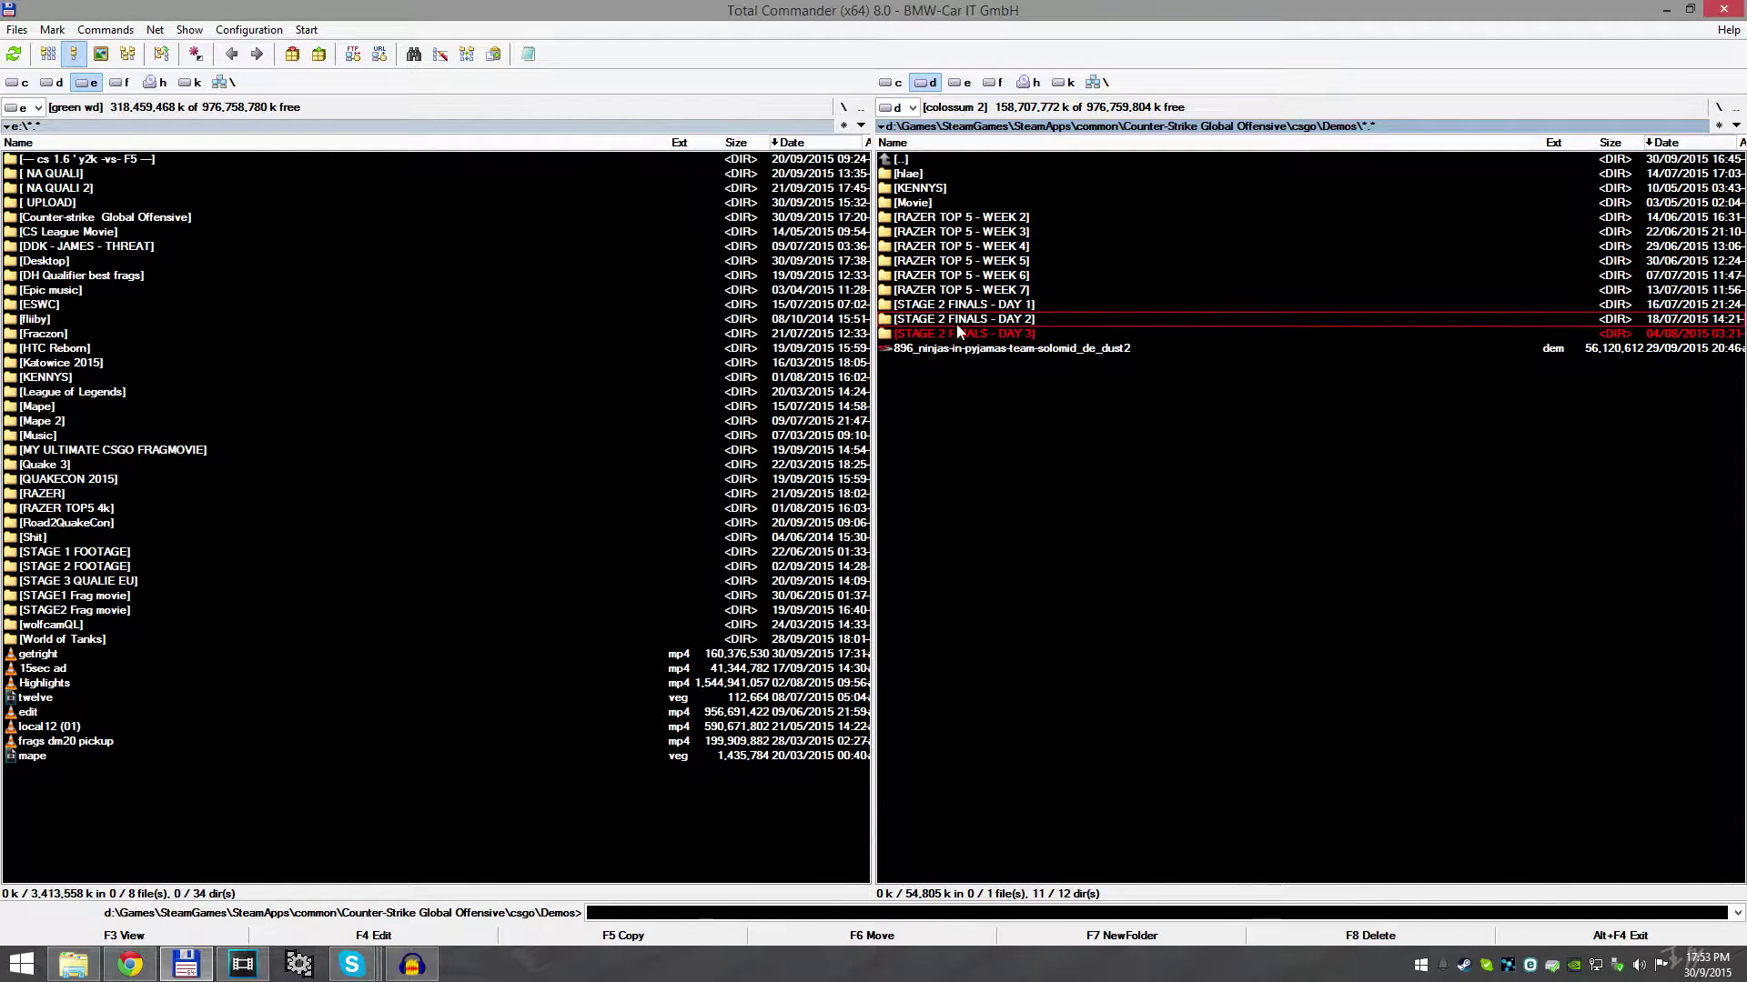
double_click(911, 173)
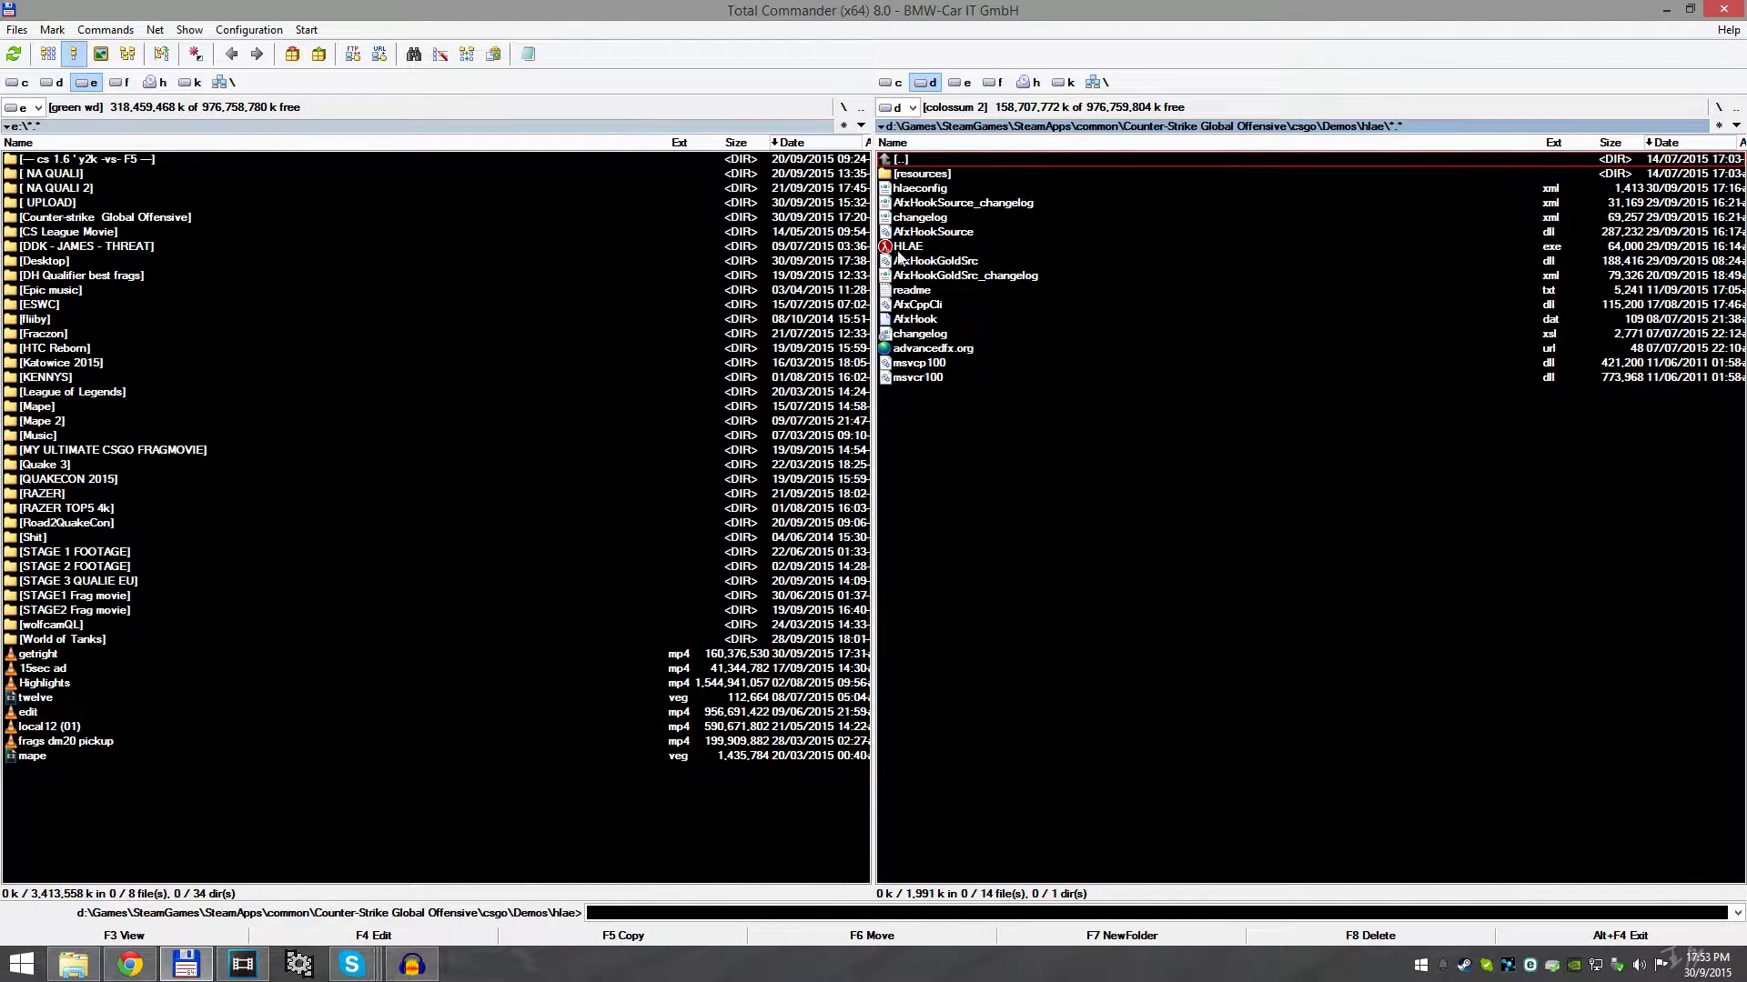
left_click(928, 255)
Launch HLAE and bring up its Custom Loader from Tools > Developer
double_click(927, 253)
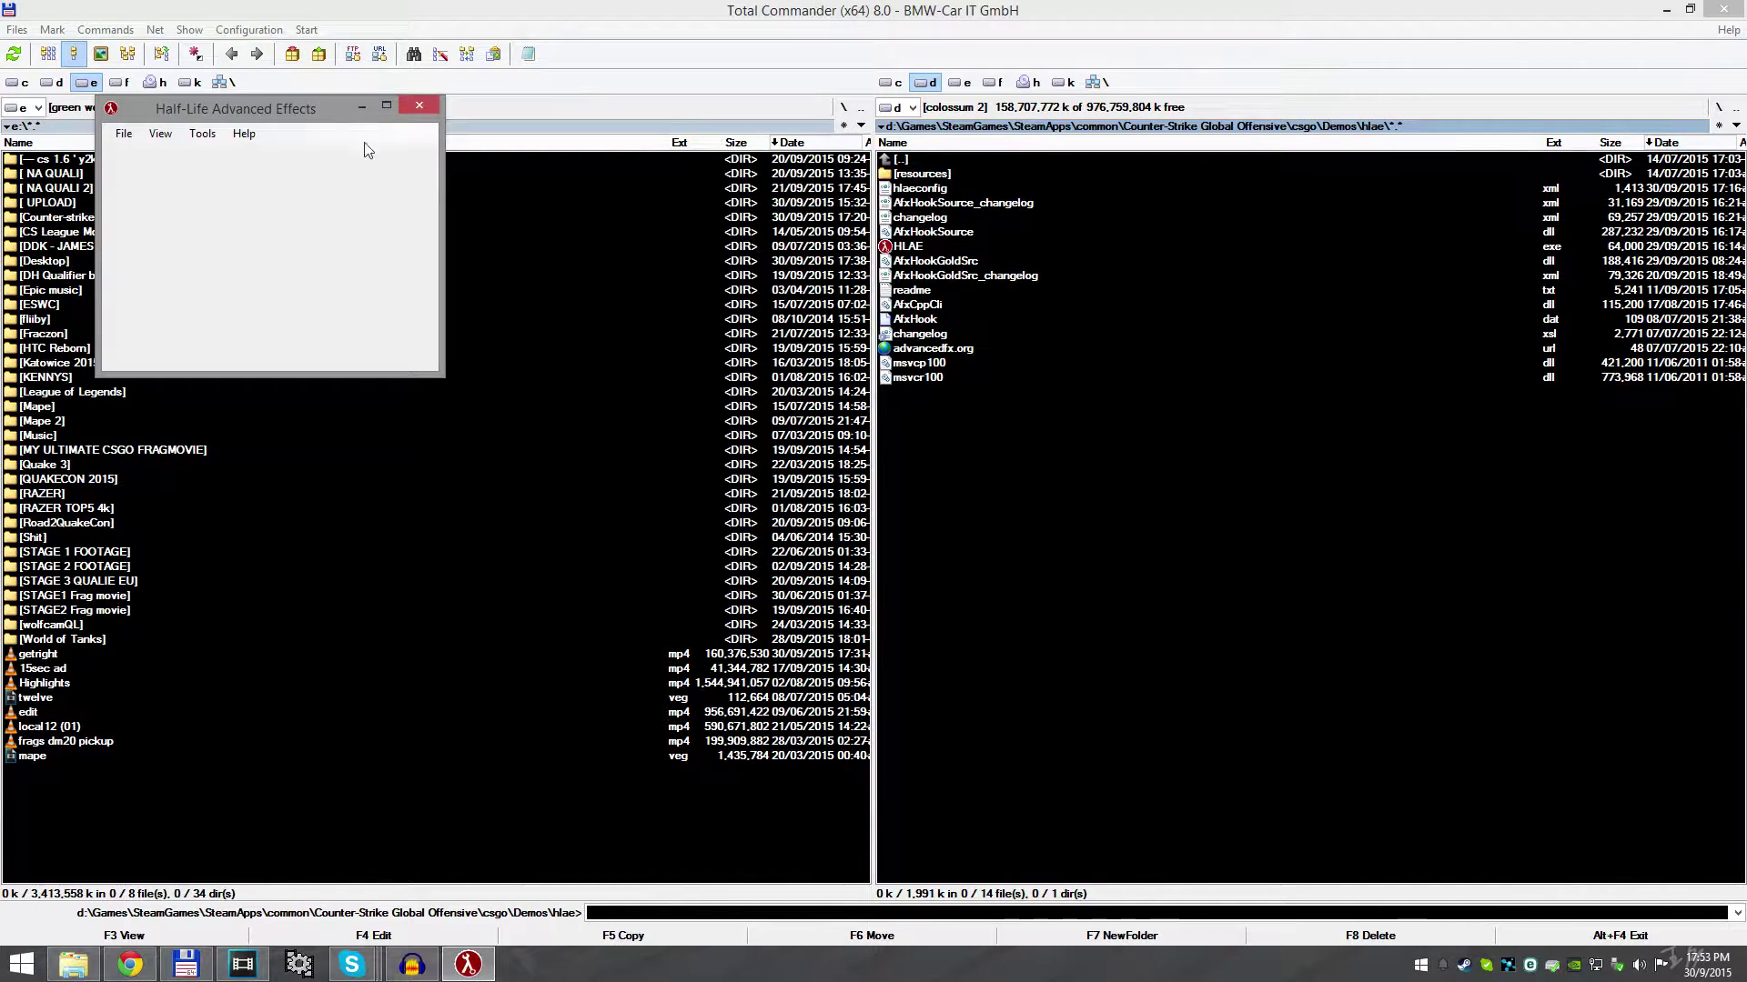
left_click(204, 135)
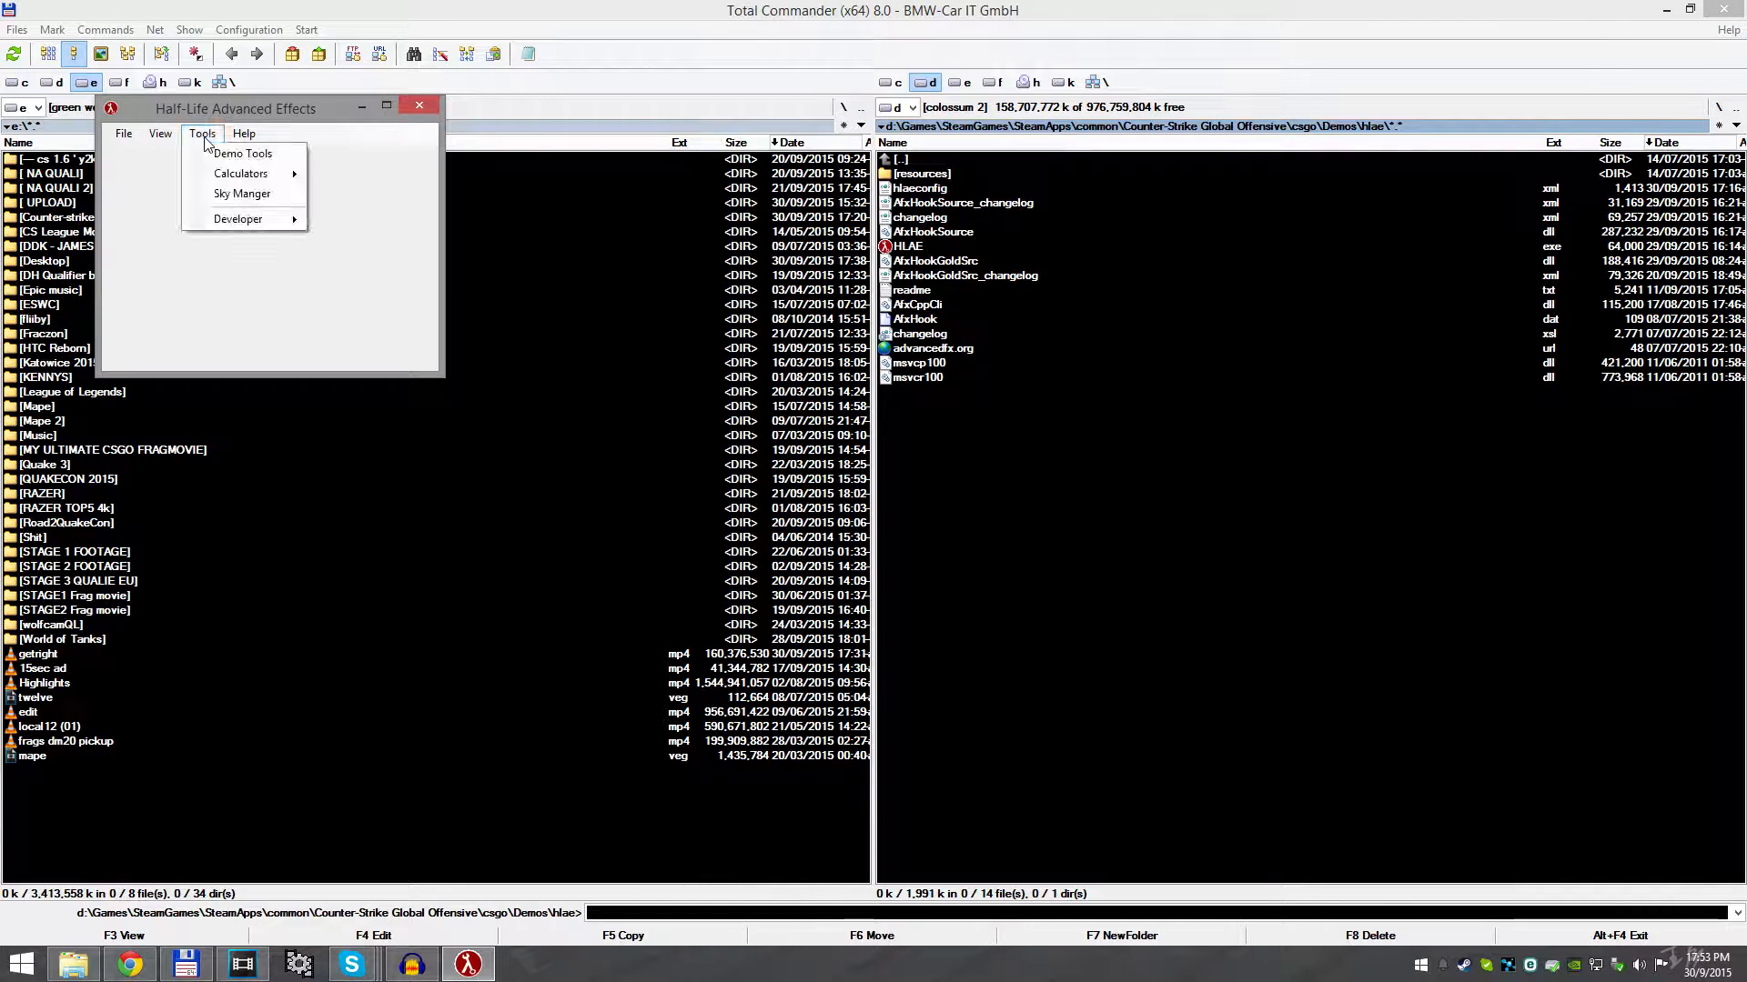
mouse_move(239, 221)
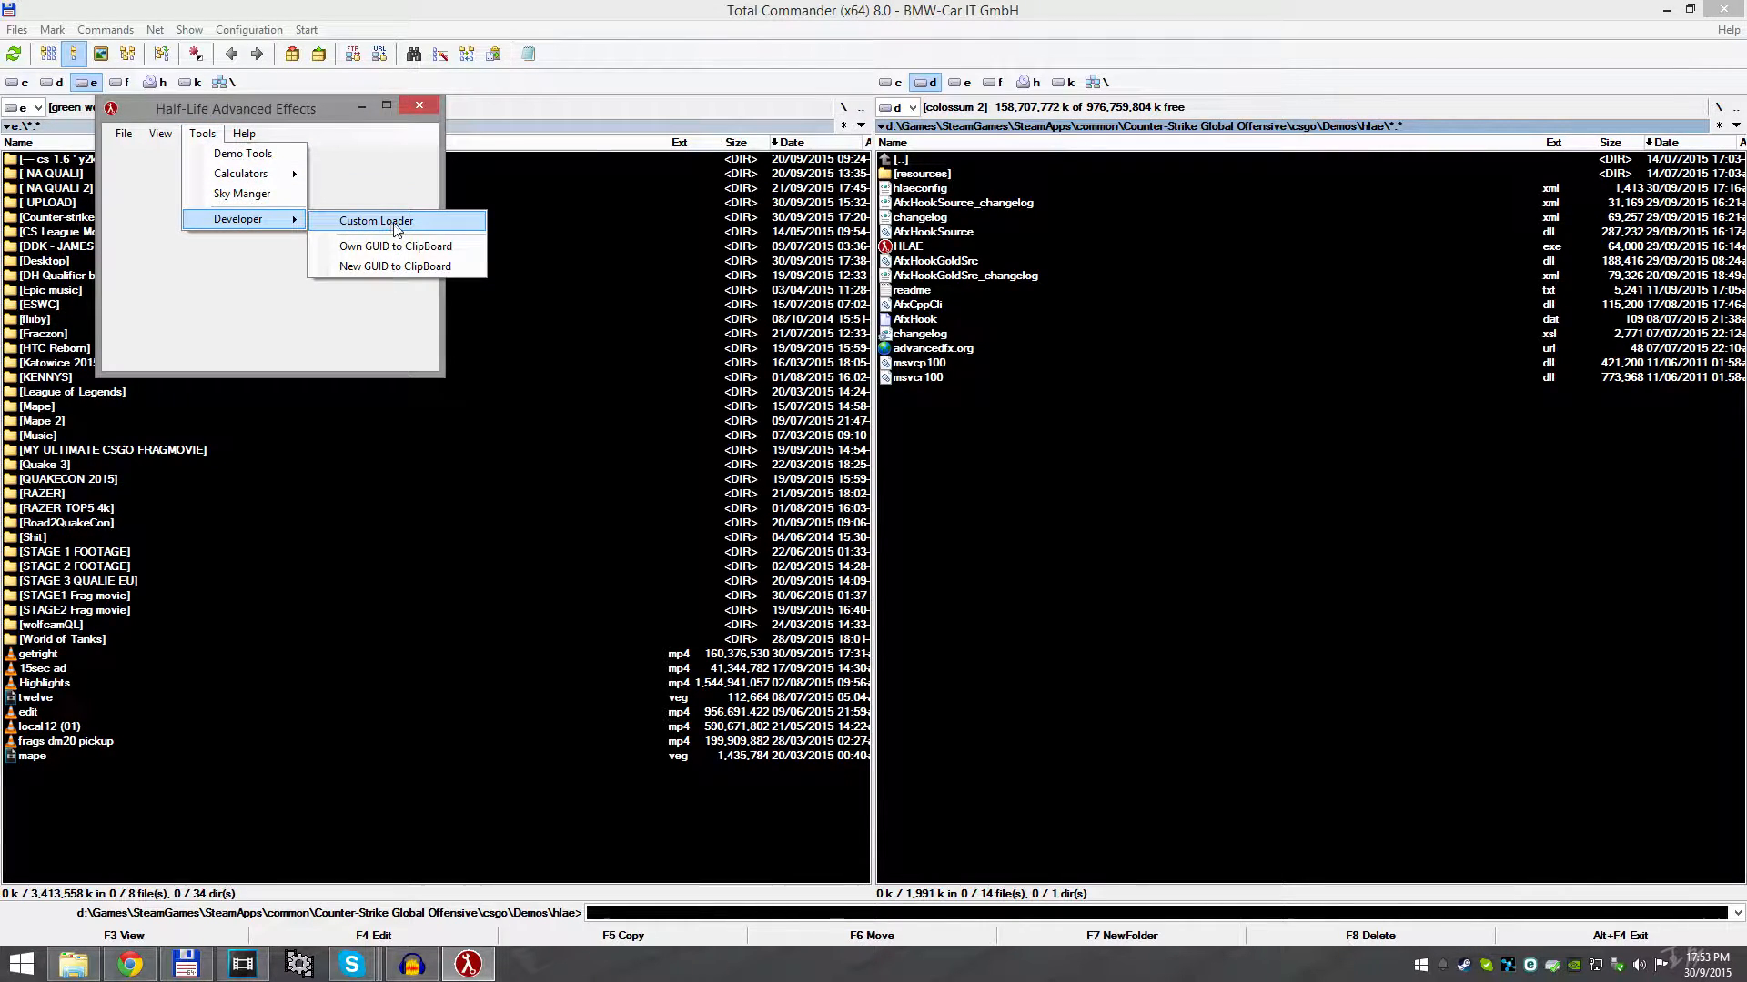
left_click(393, 222)
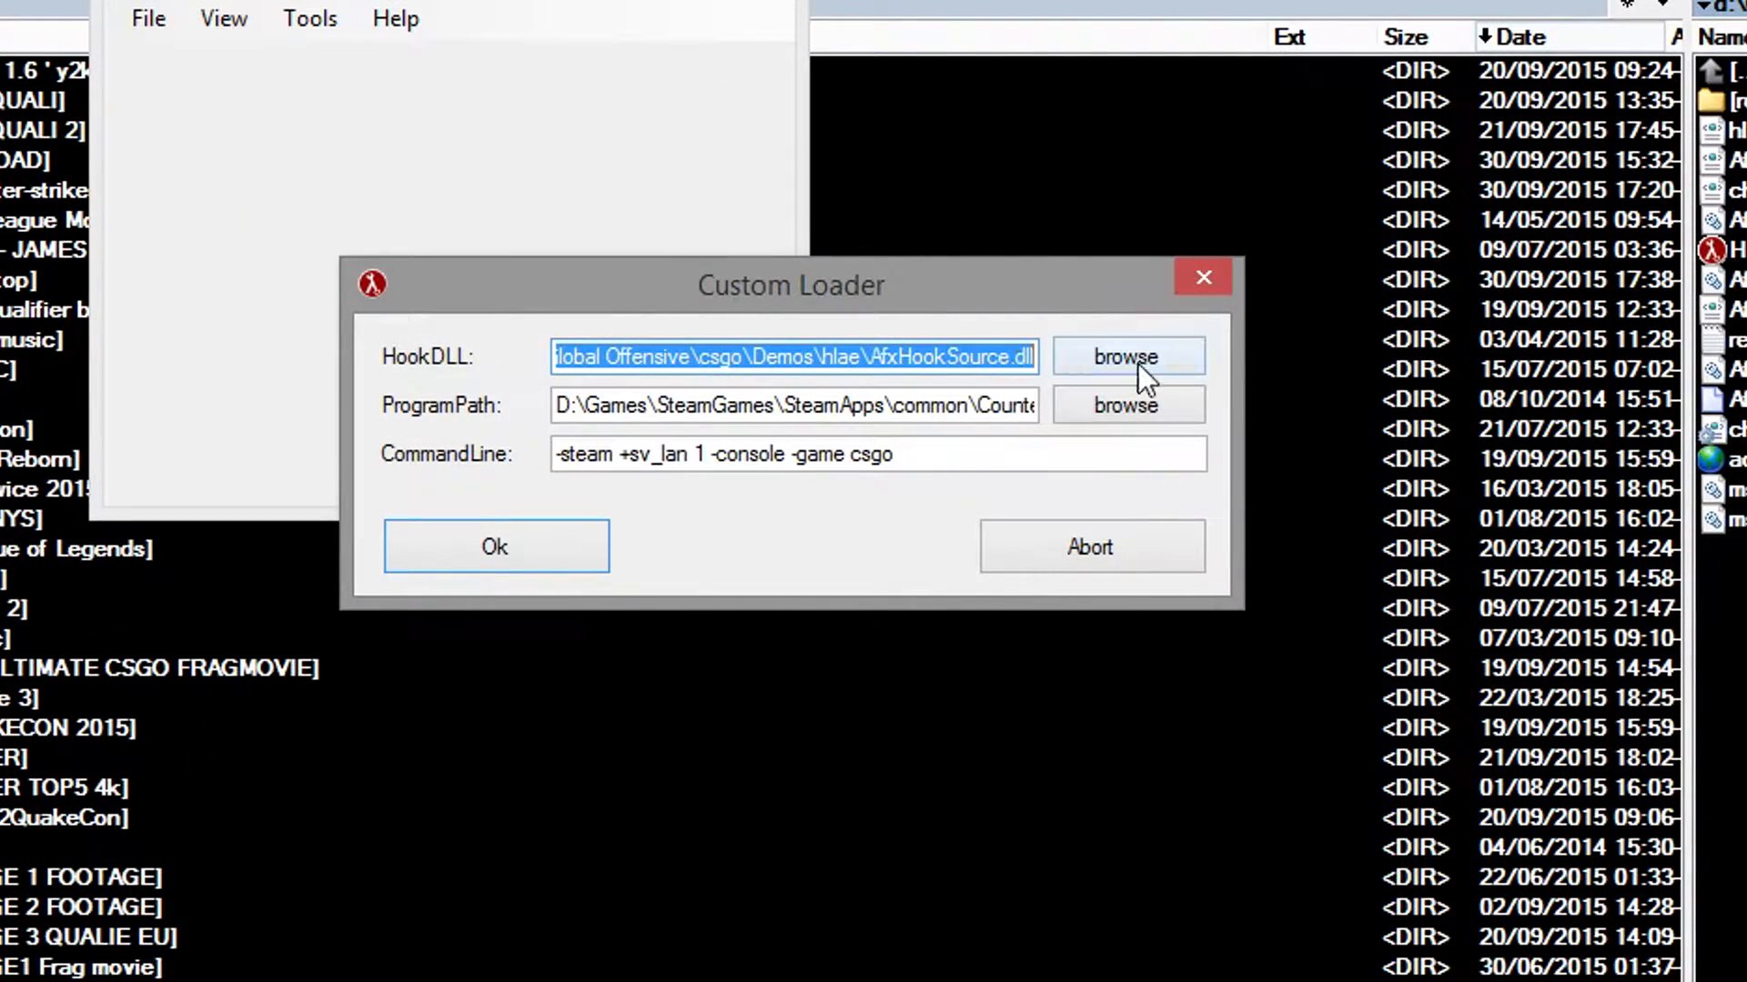
Check the AfxHookSource.dll hook, csgo.exe path and -steam +sv_lan 1 -console -game csgo options, with Steam offline
left_click_drag(883, 358, 1041, 368)
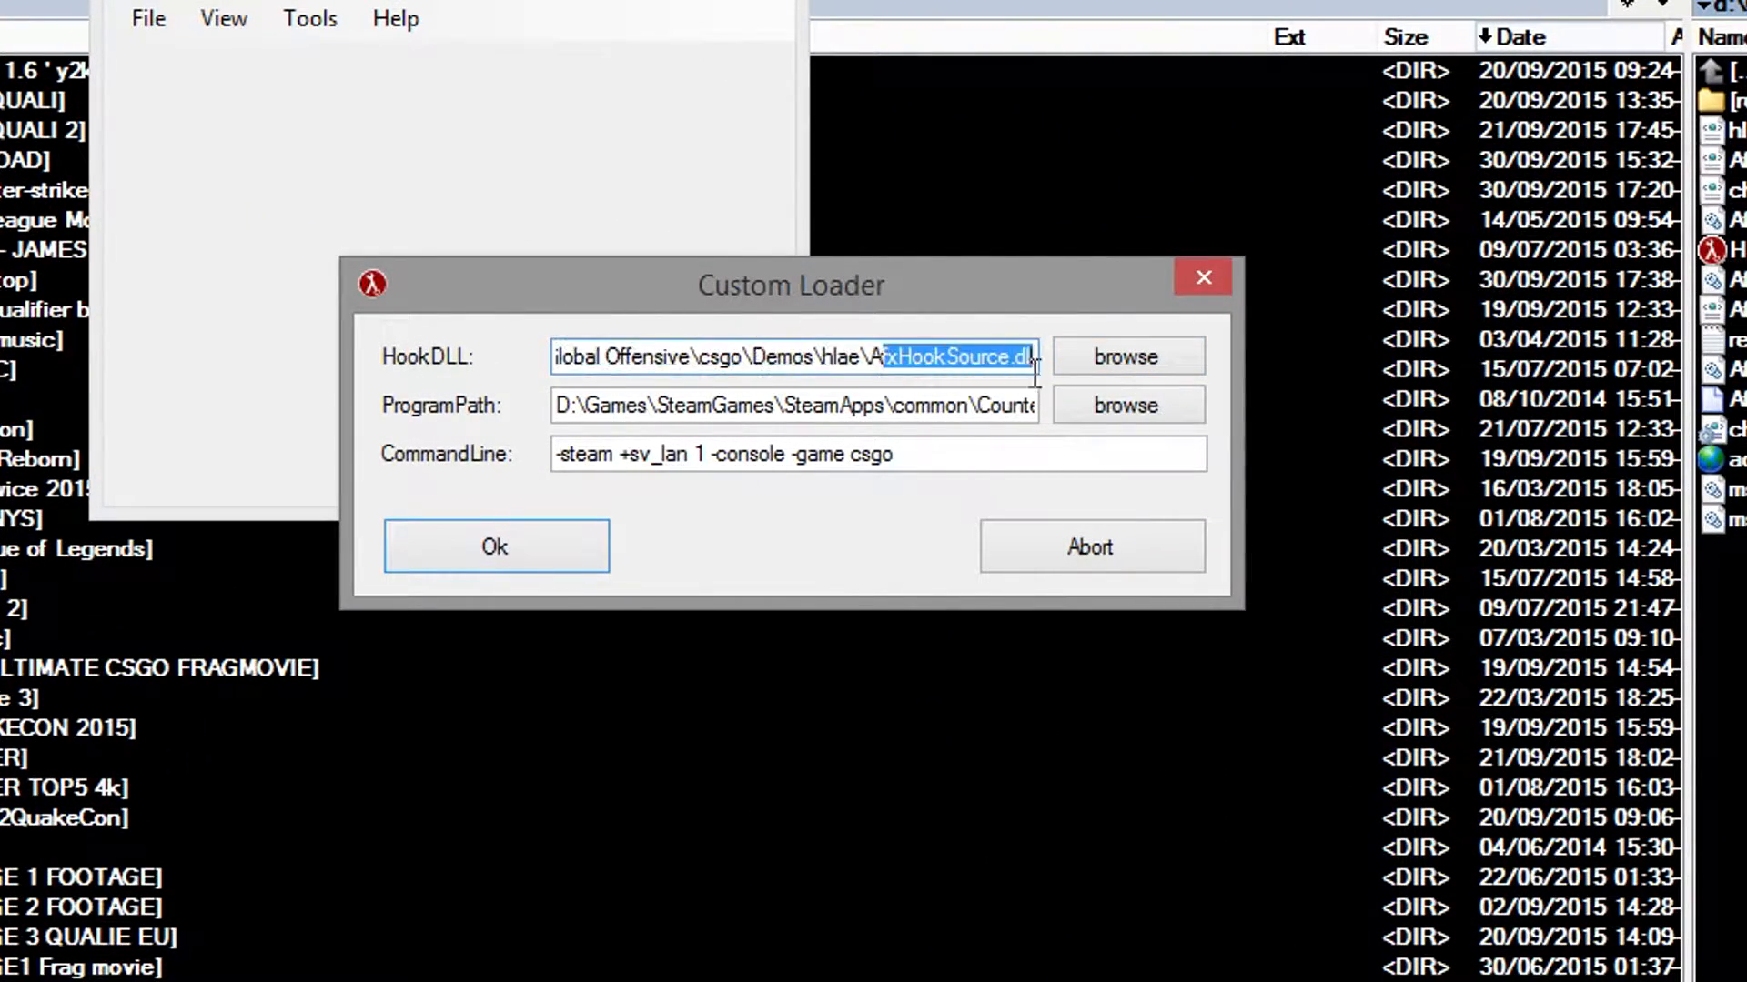
double_click(839, 357)
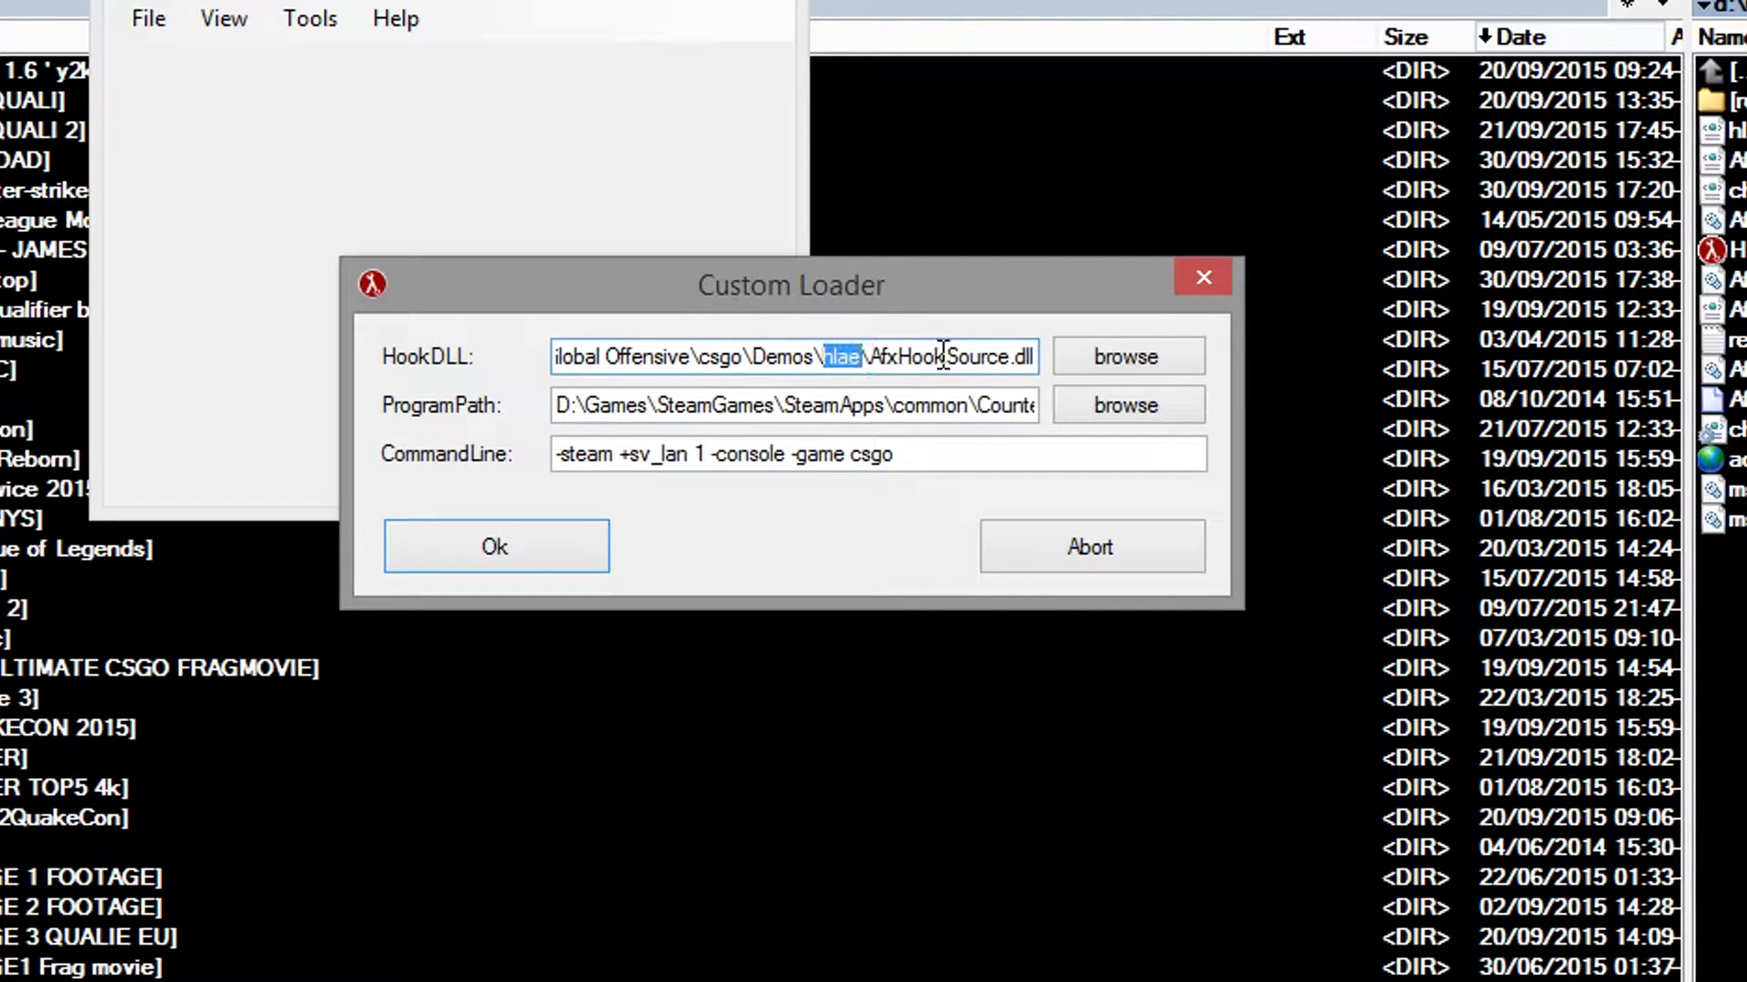
left_click_drag(815, 356, 1035, 362)
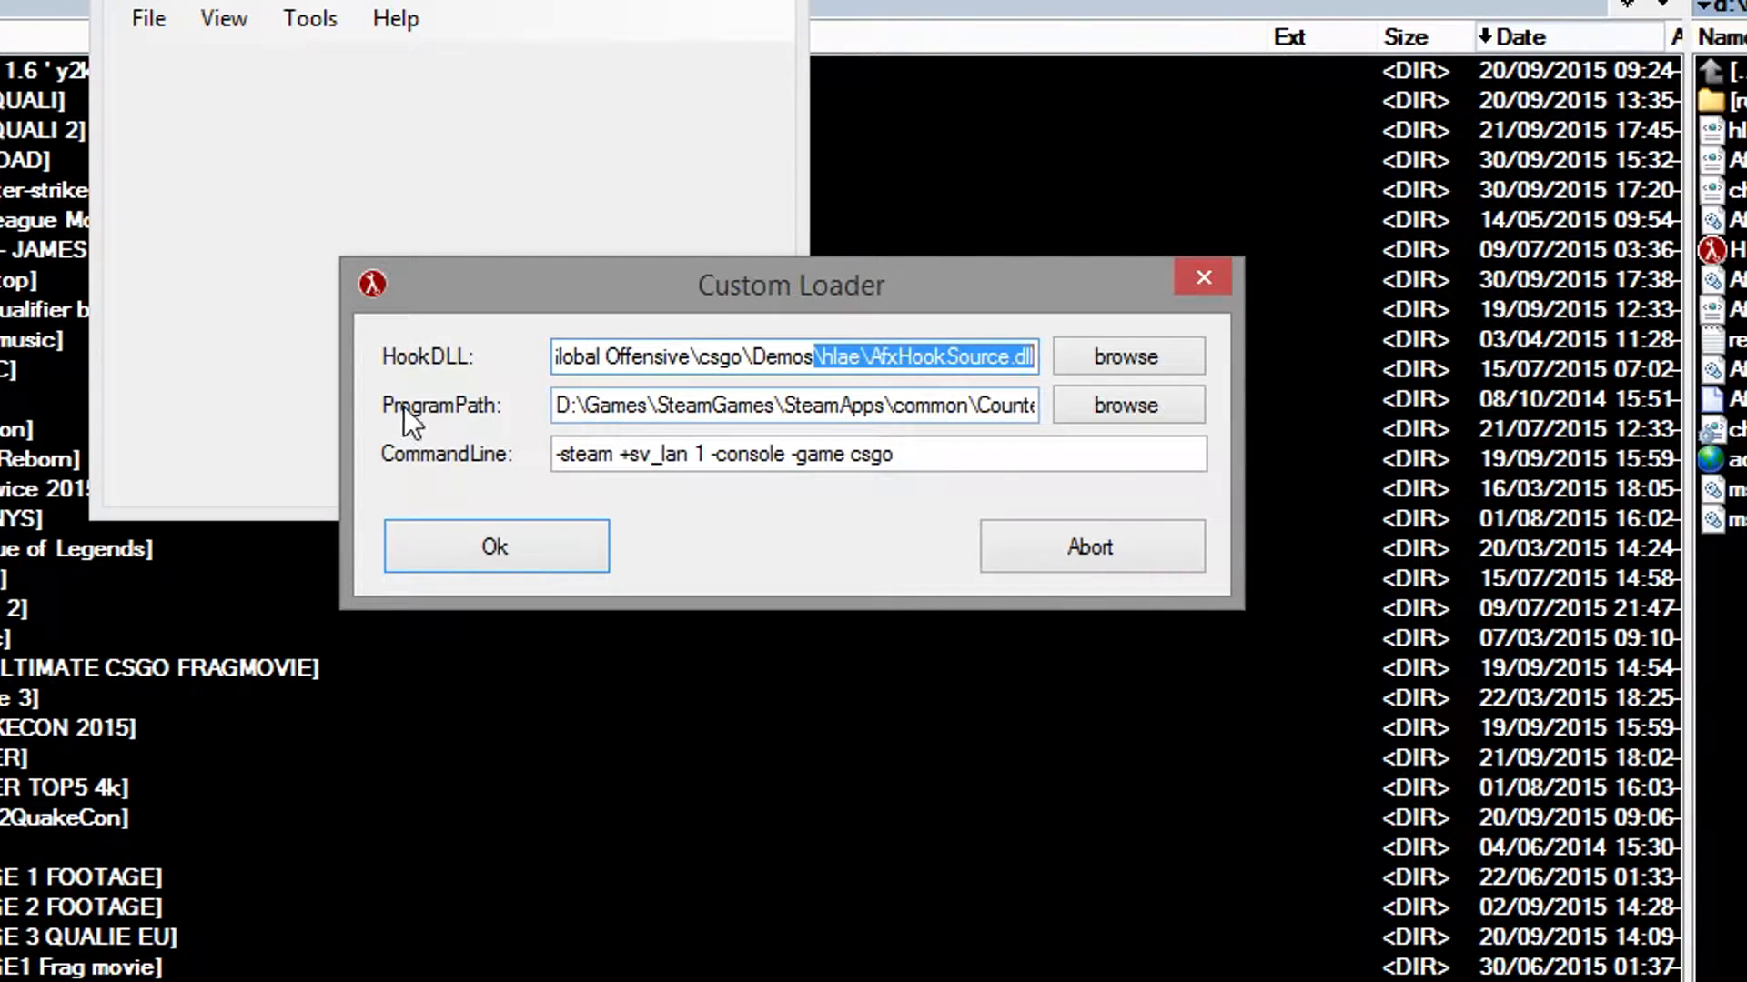
left_click(614, 405)
left_click_drag(615, 405, 1035, 405)
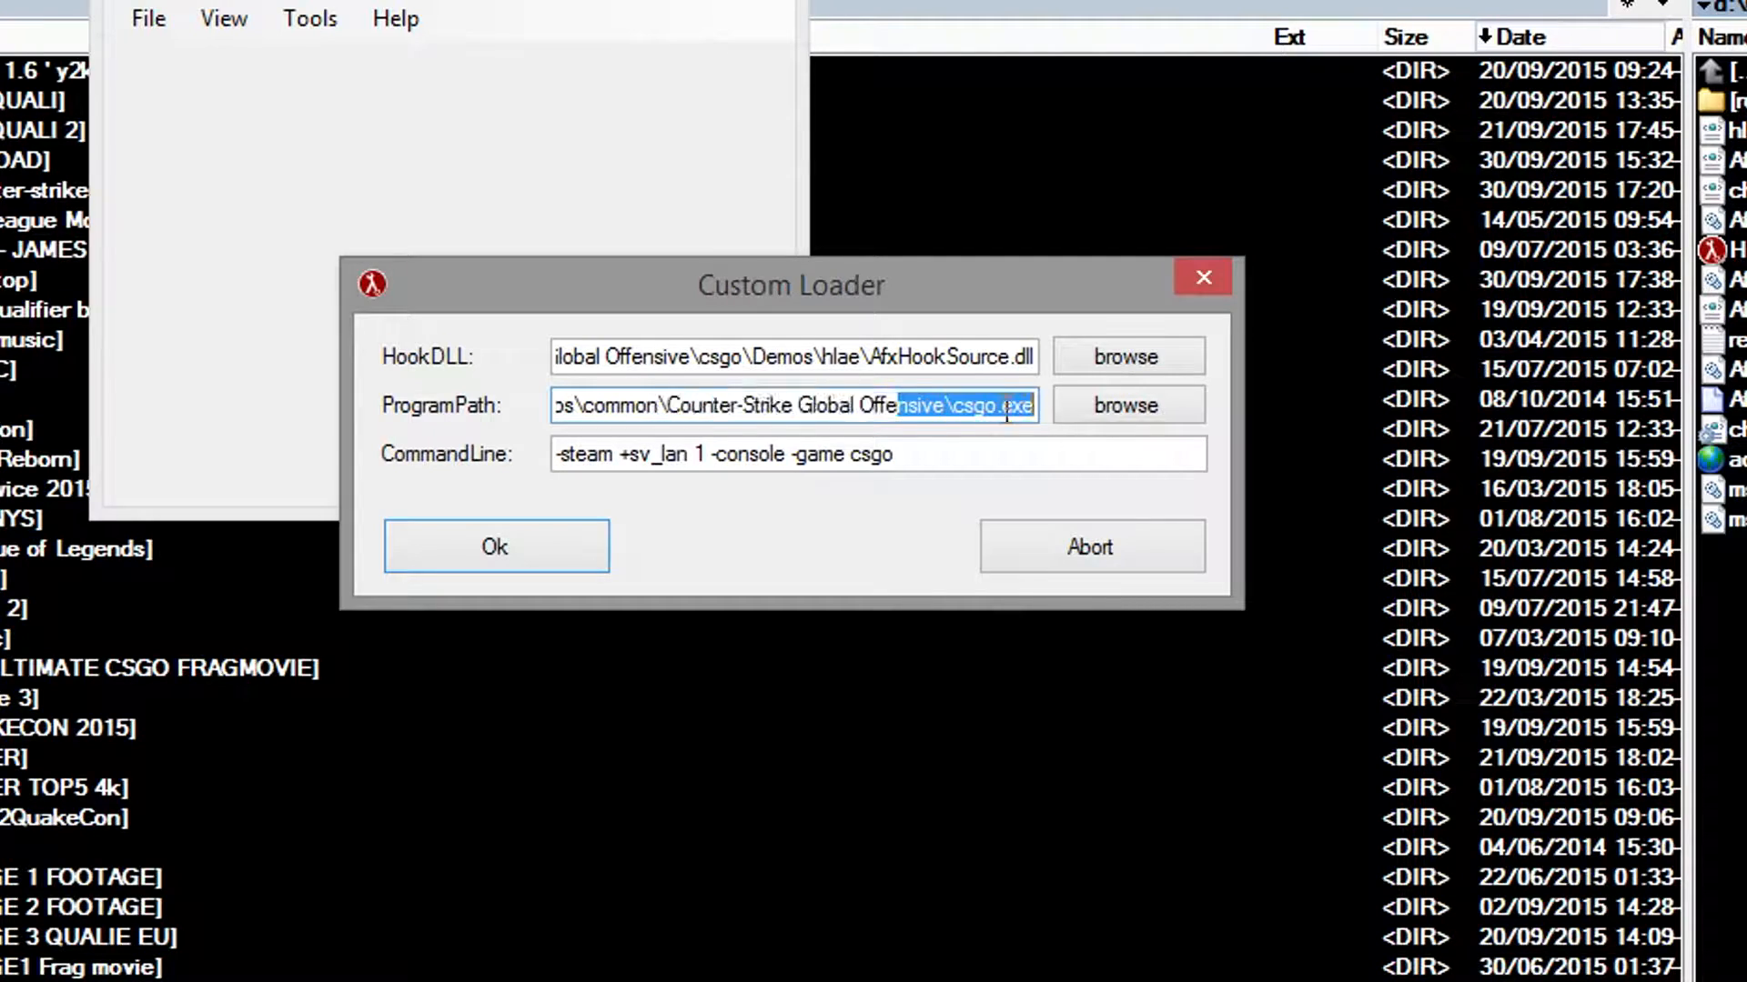
double_click(975, 405)
left_click(1017, 405)
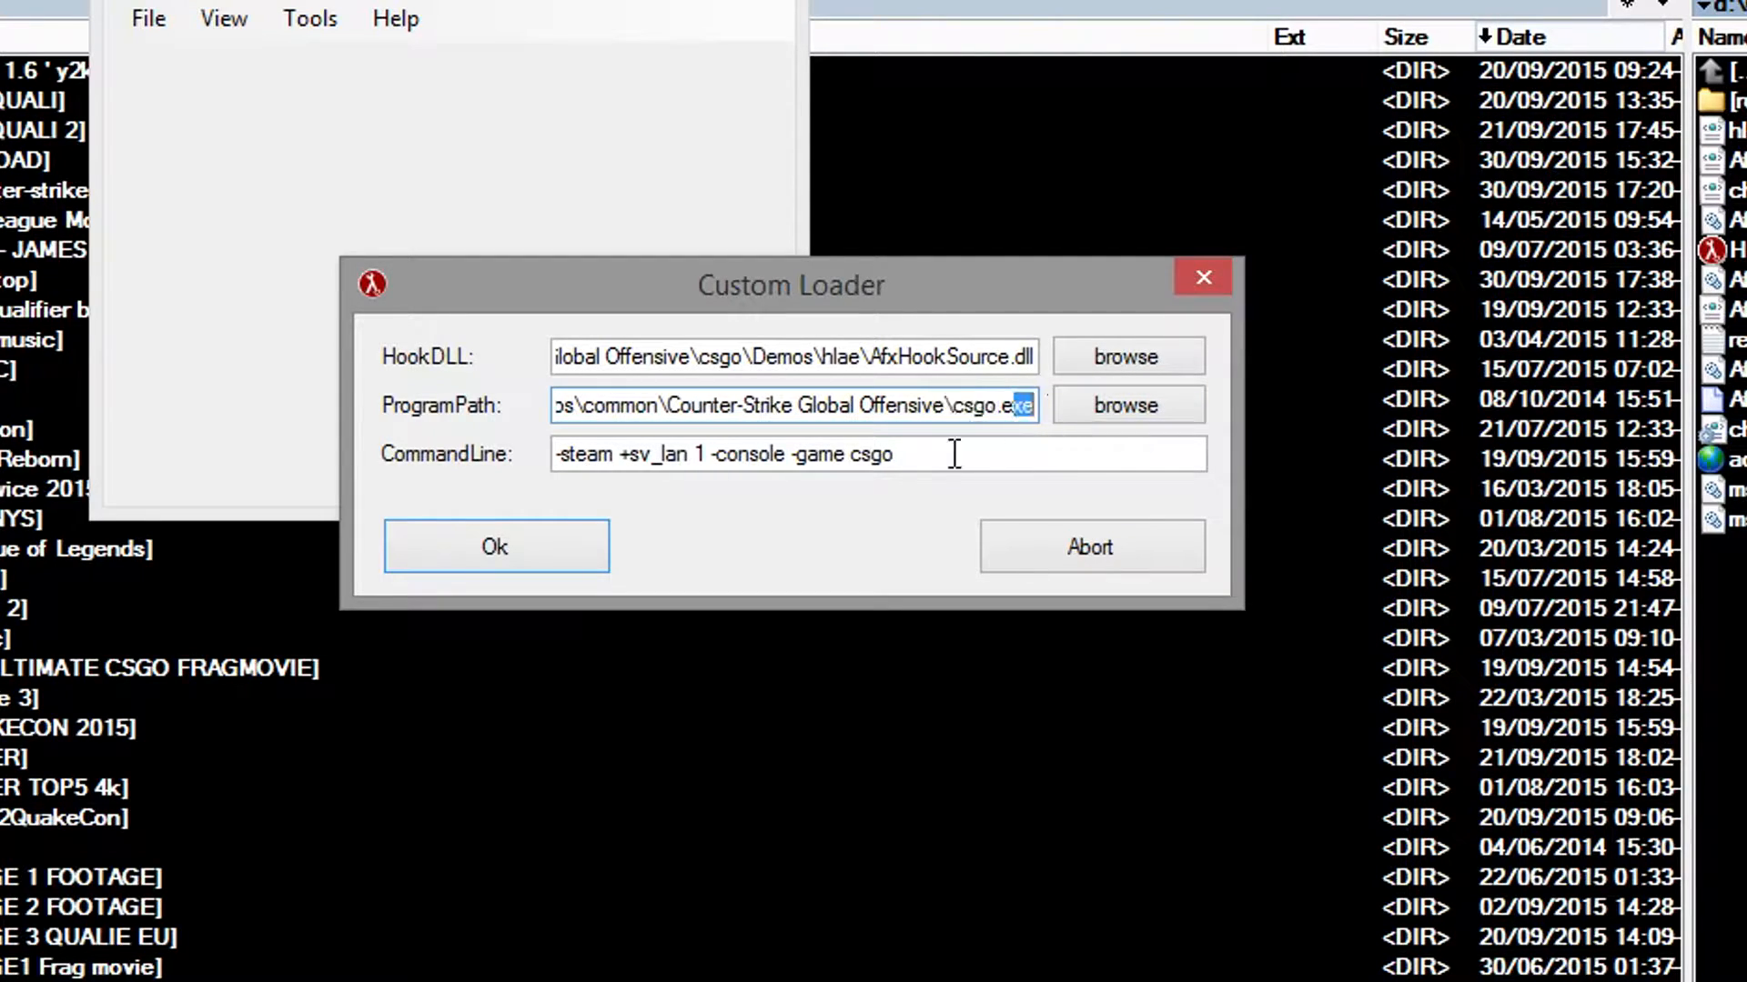
left_click_drag(929, 454, 533, 459)
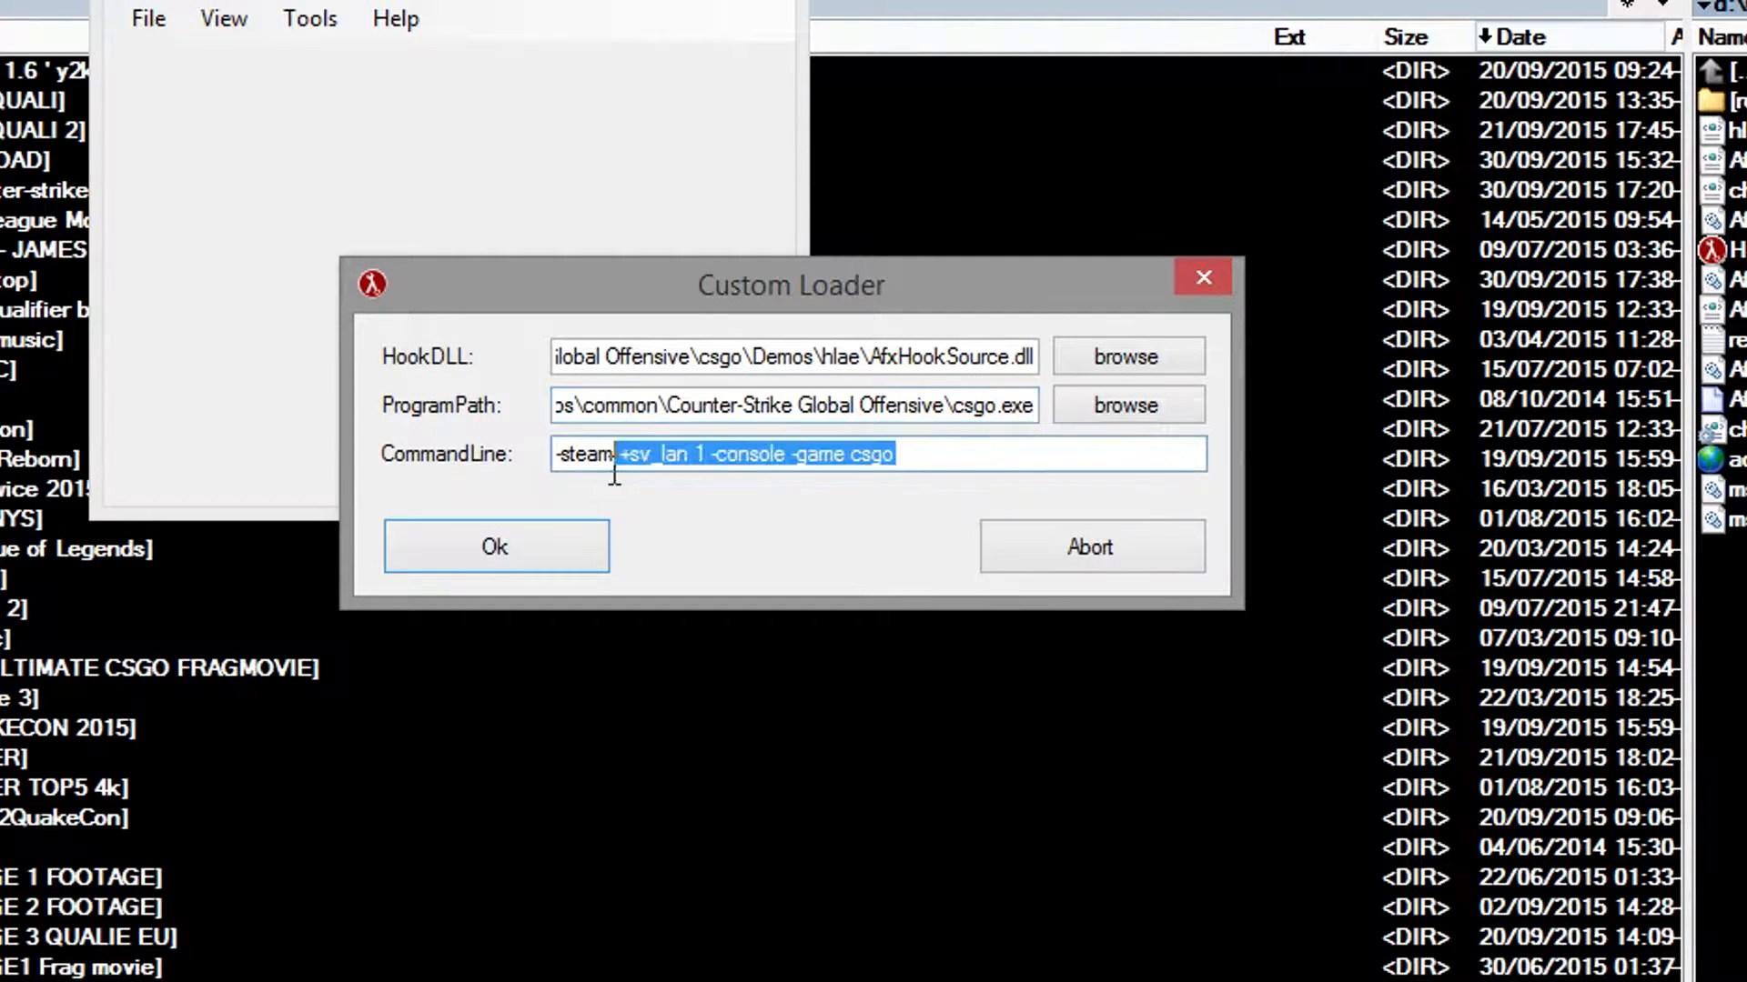
left_click(921, 454)
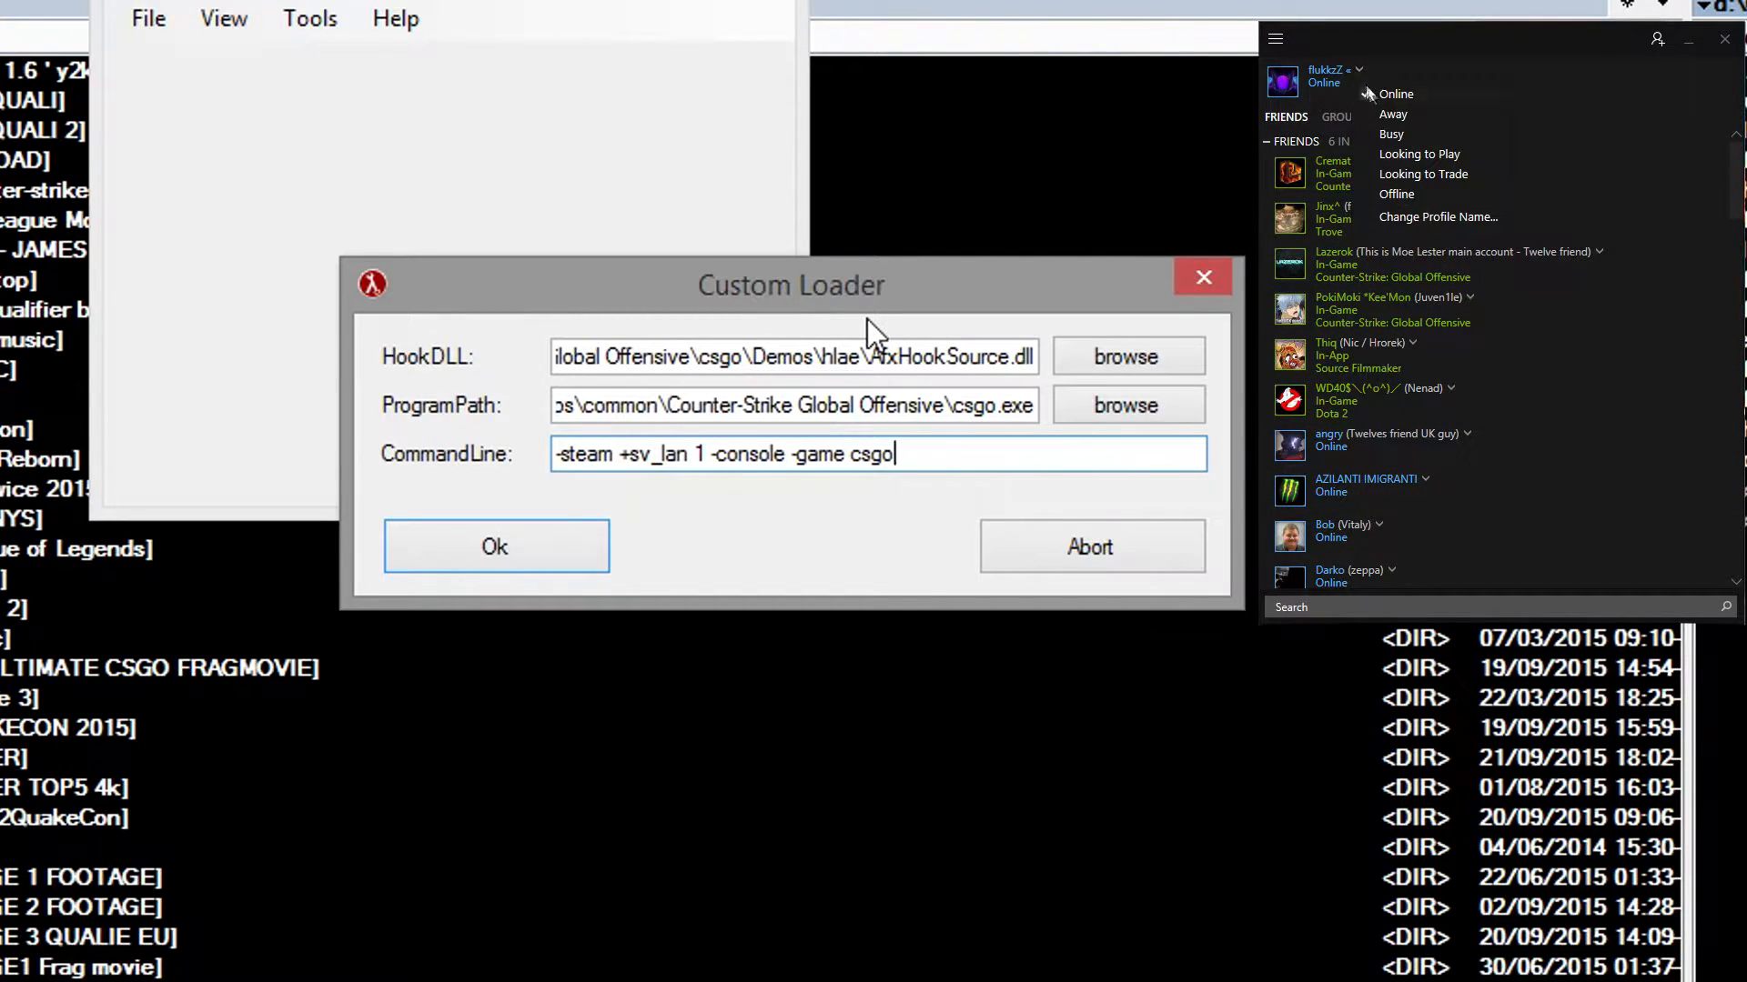
left_click(1396, 193)
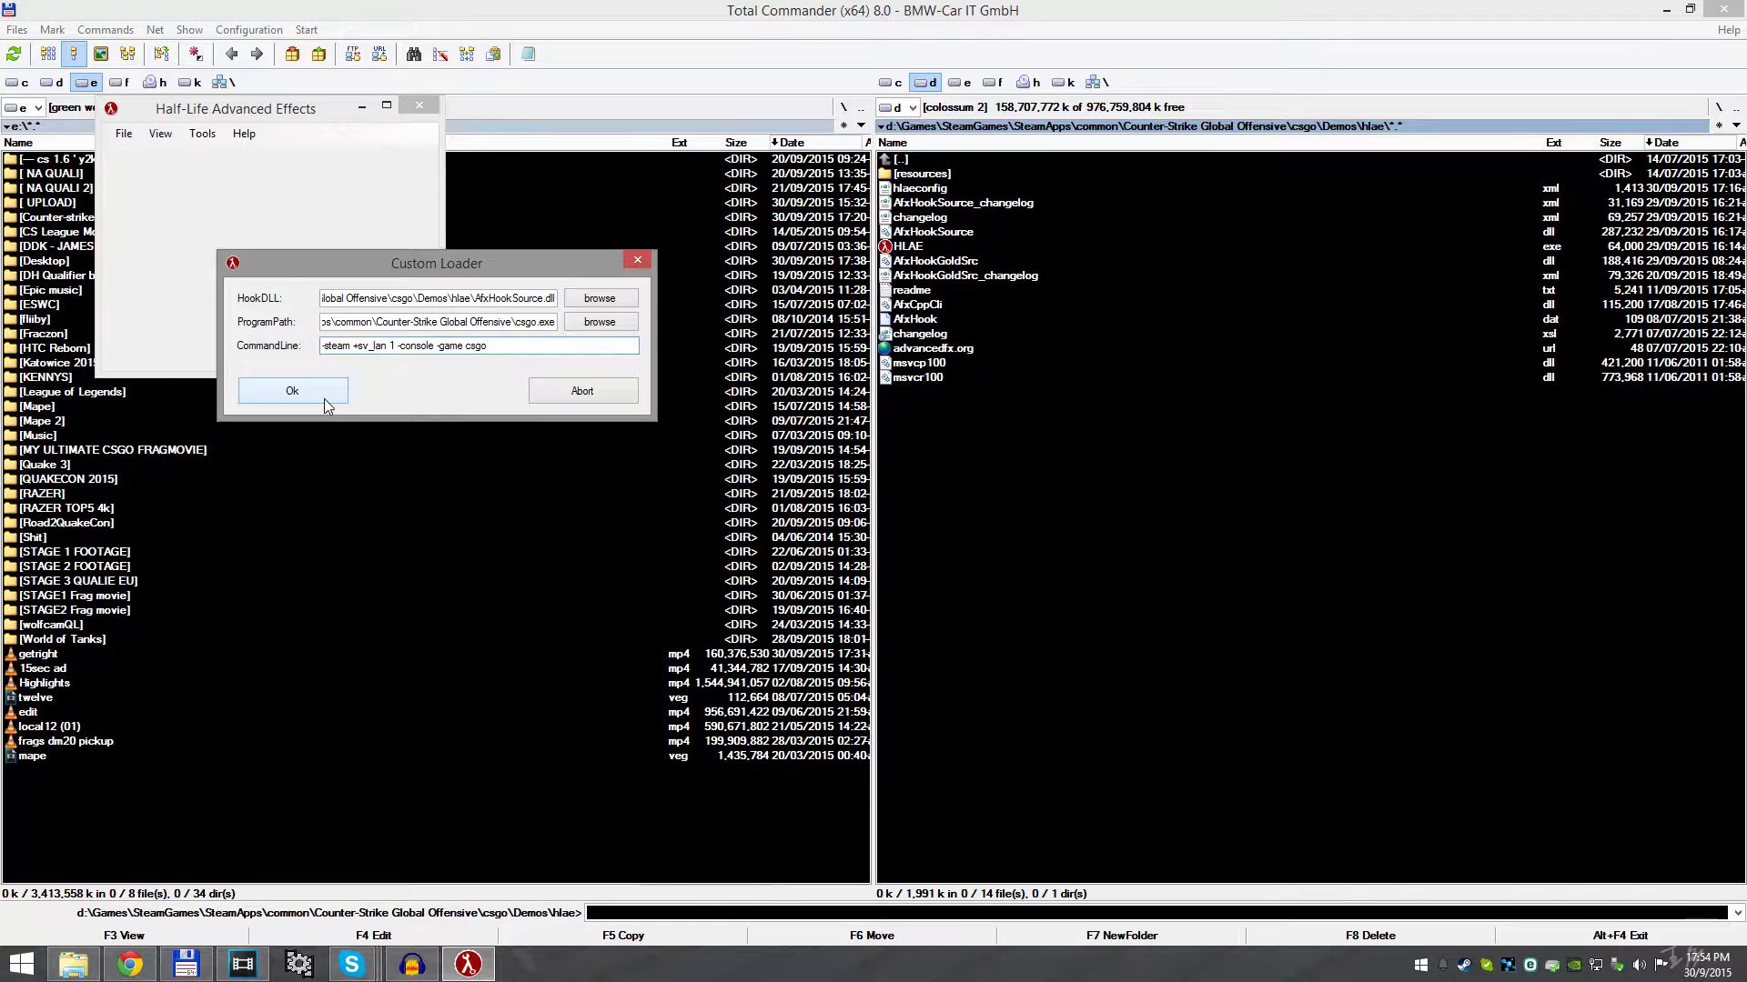
Launch CS:GO through the loader and run the movie config and demo playback commands
left_click(292, 392)
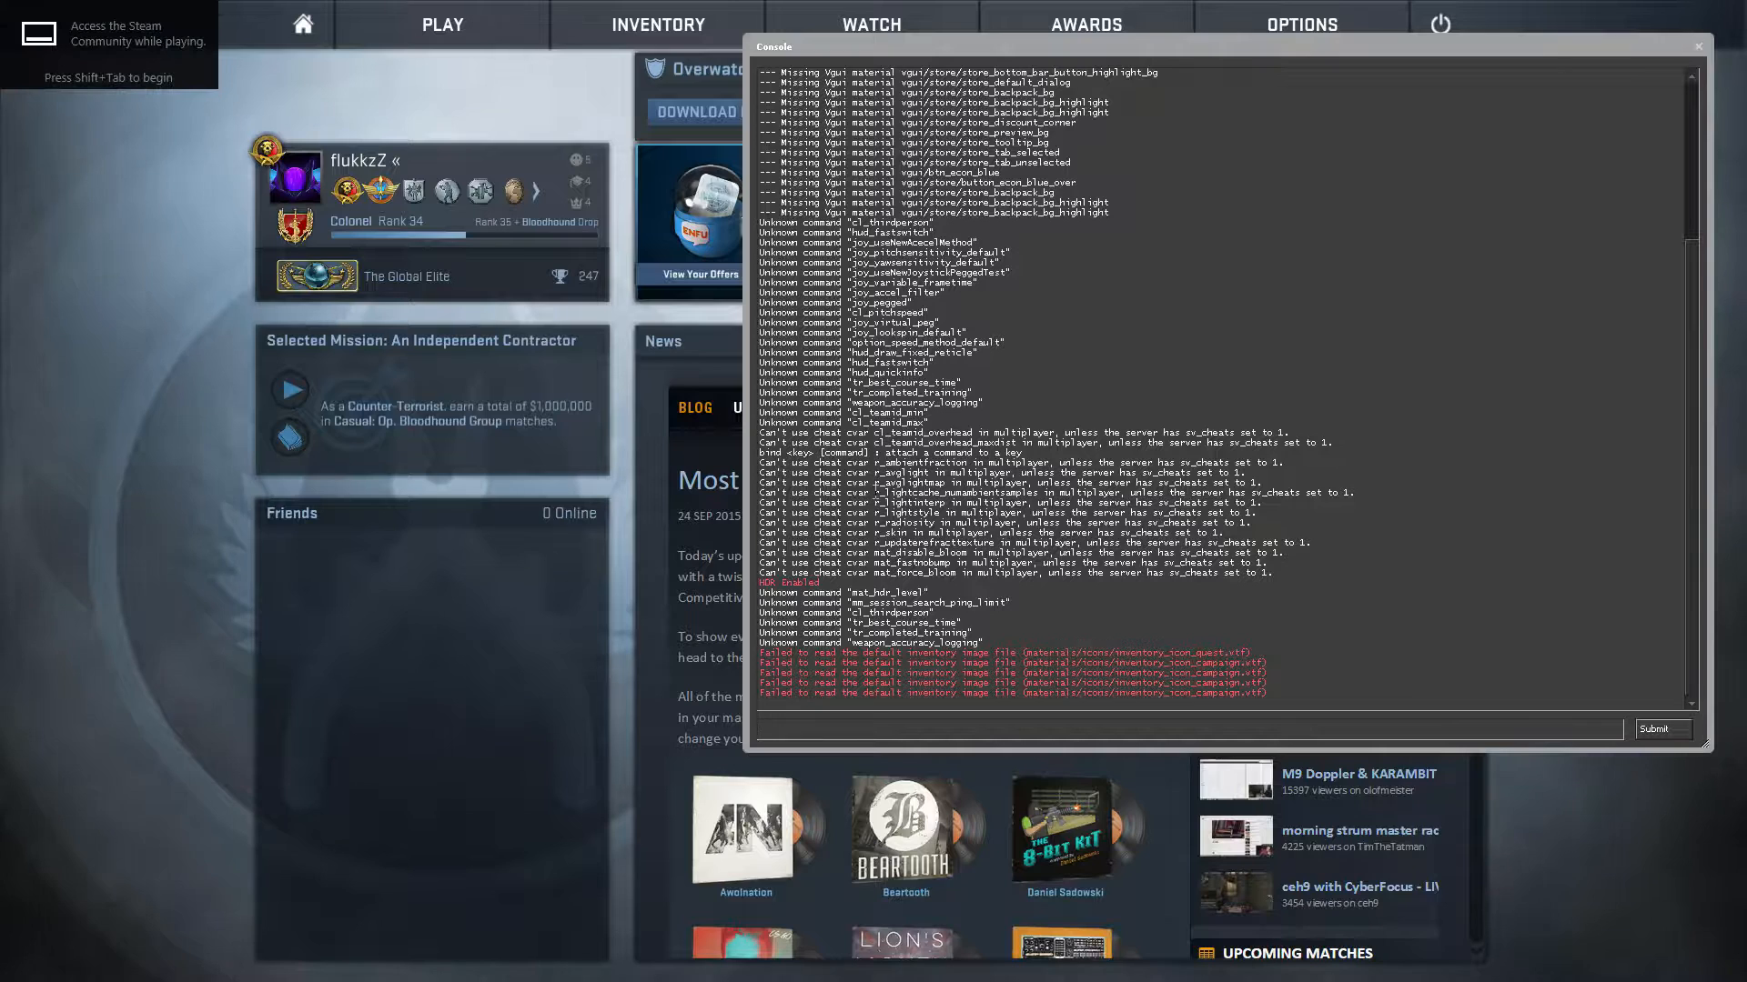
type("exec movie")
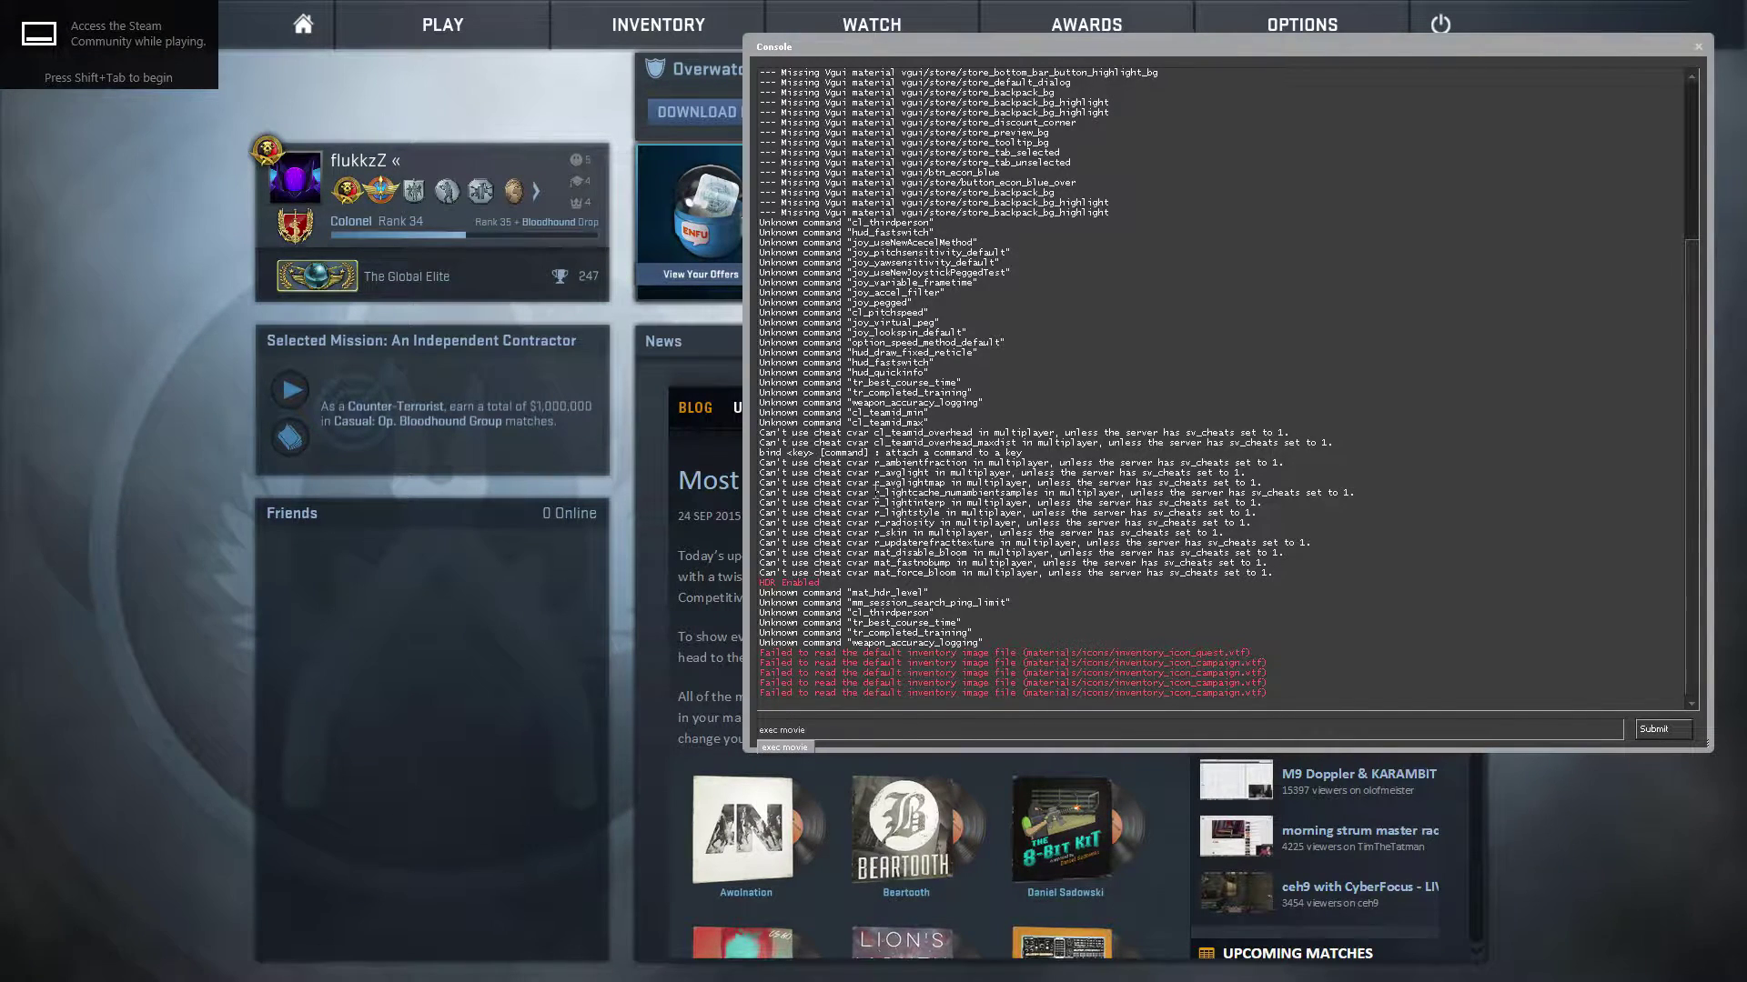
key("Return")
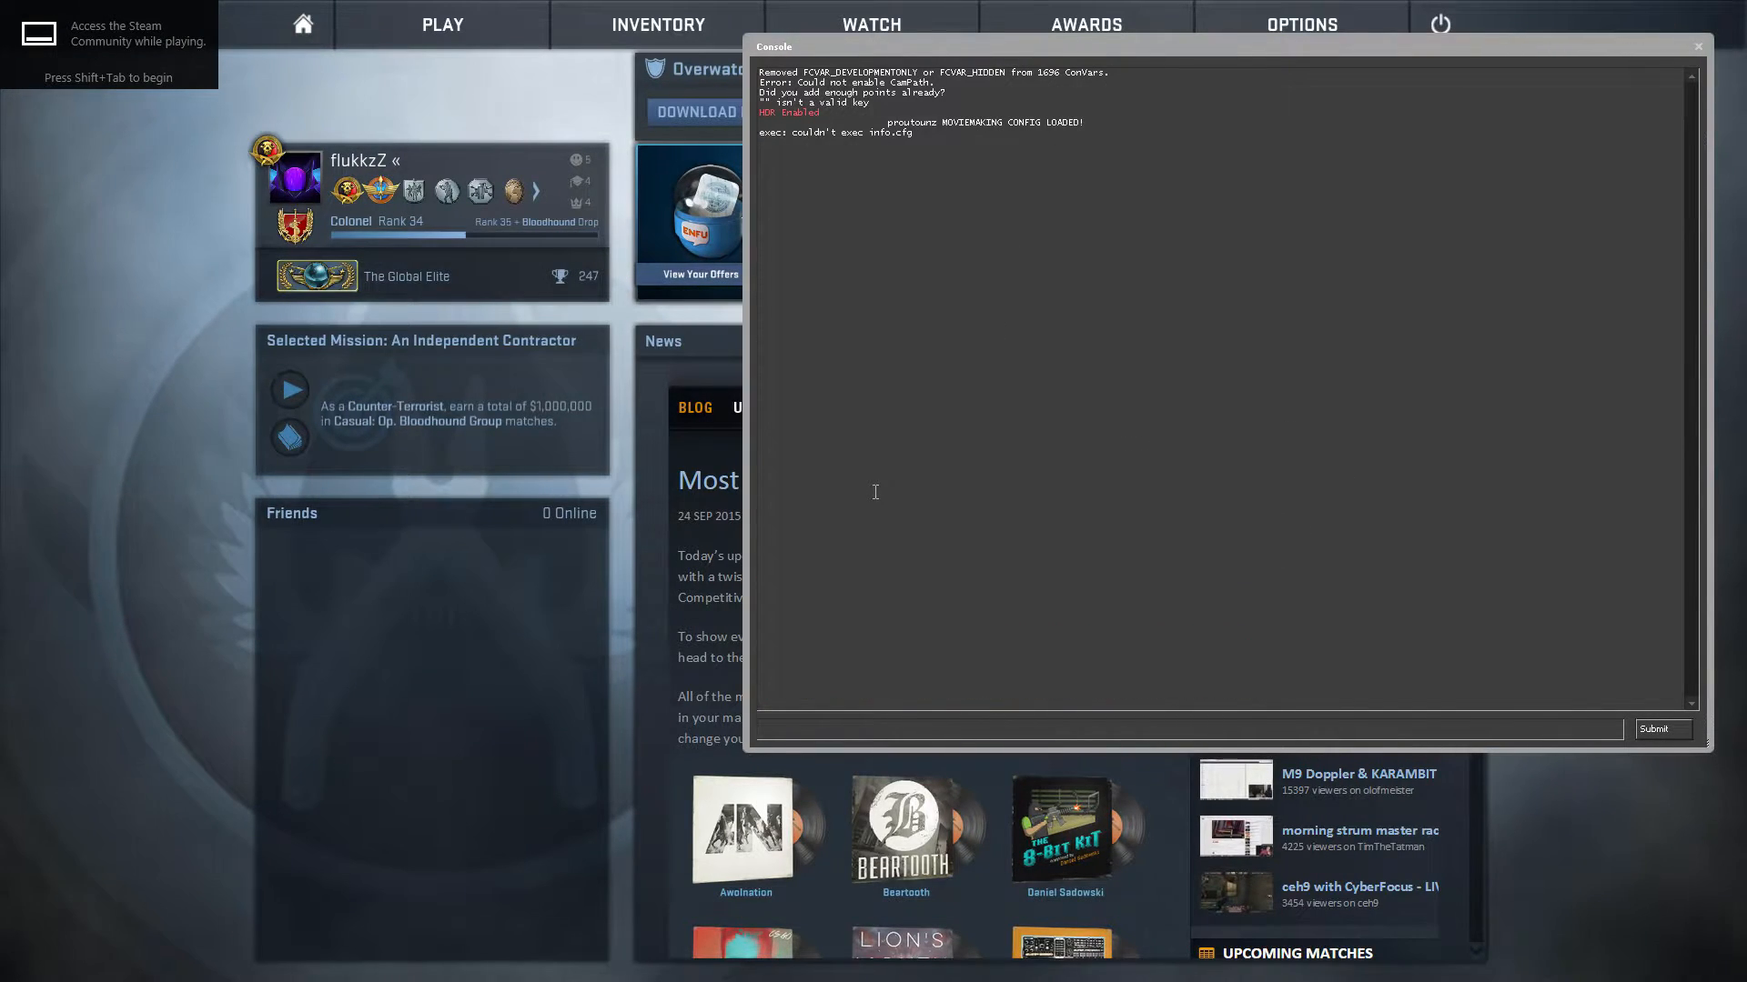
type("demoui")
key("Return")
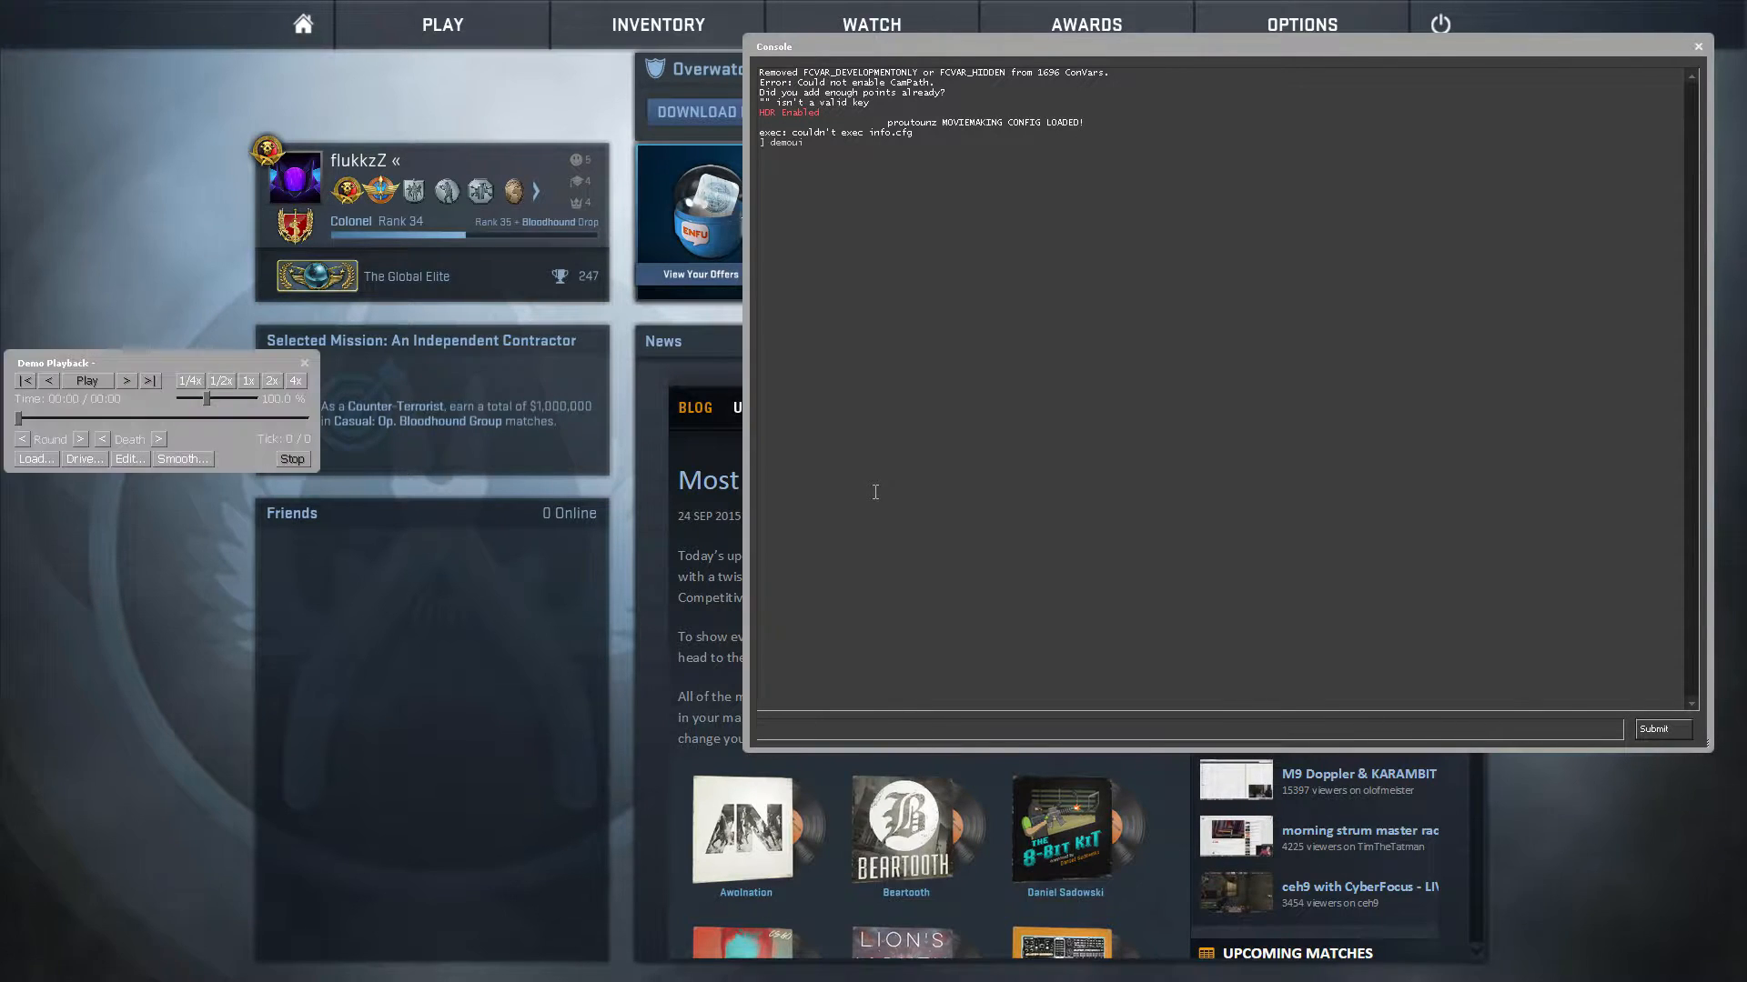
Load the Ninjas in Pyjamas .dem file from the Demos folder
left_click(34, 460)
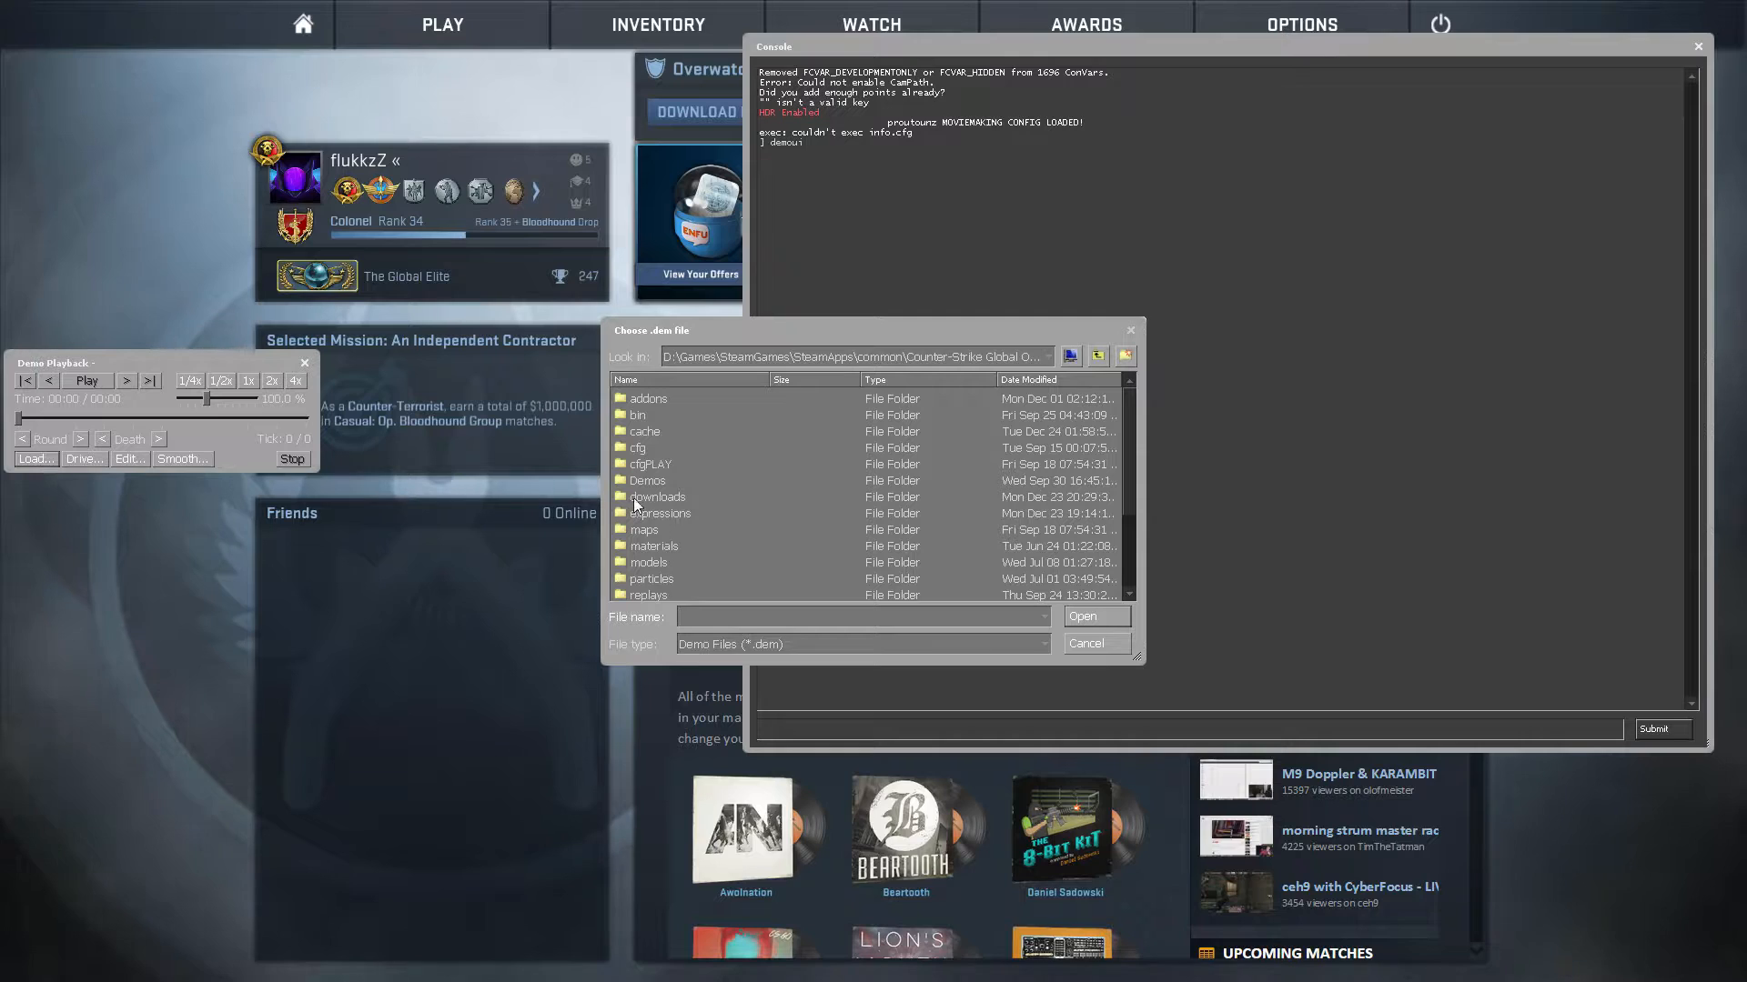
double_click(648, 481)
left_click(720, 530)
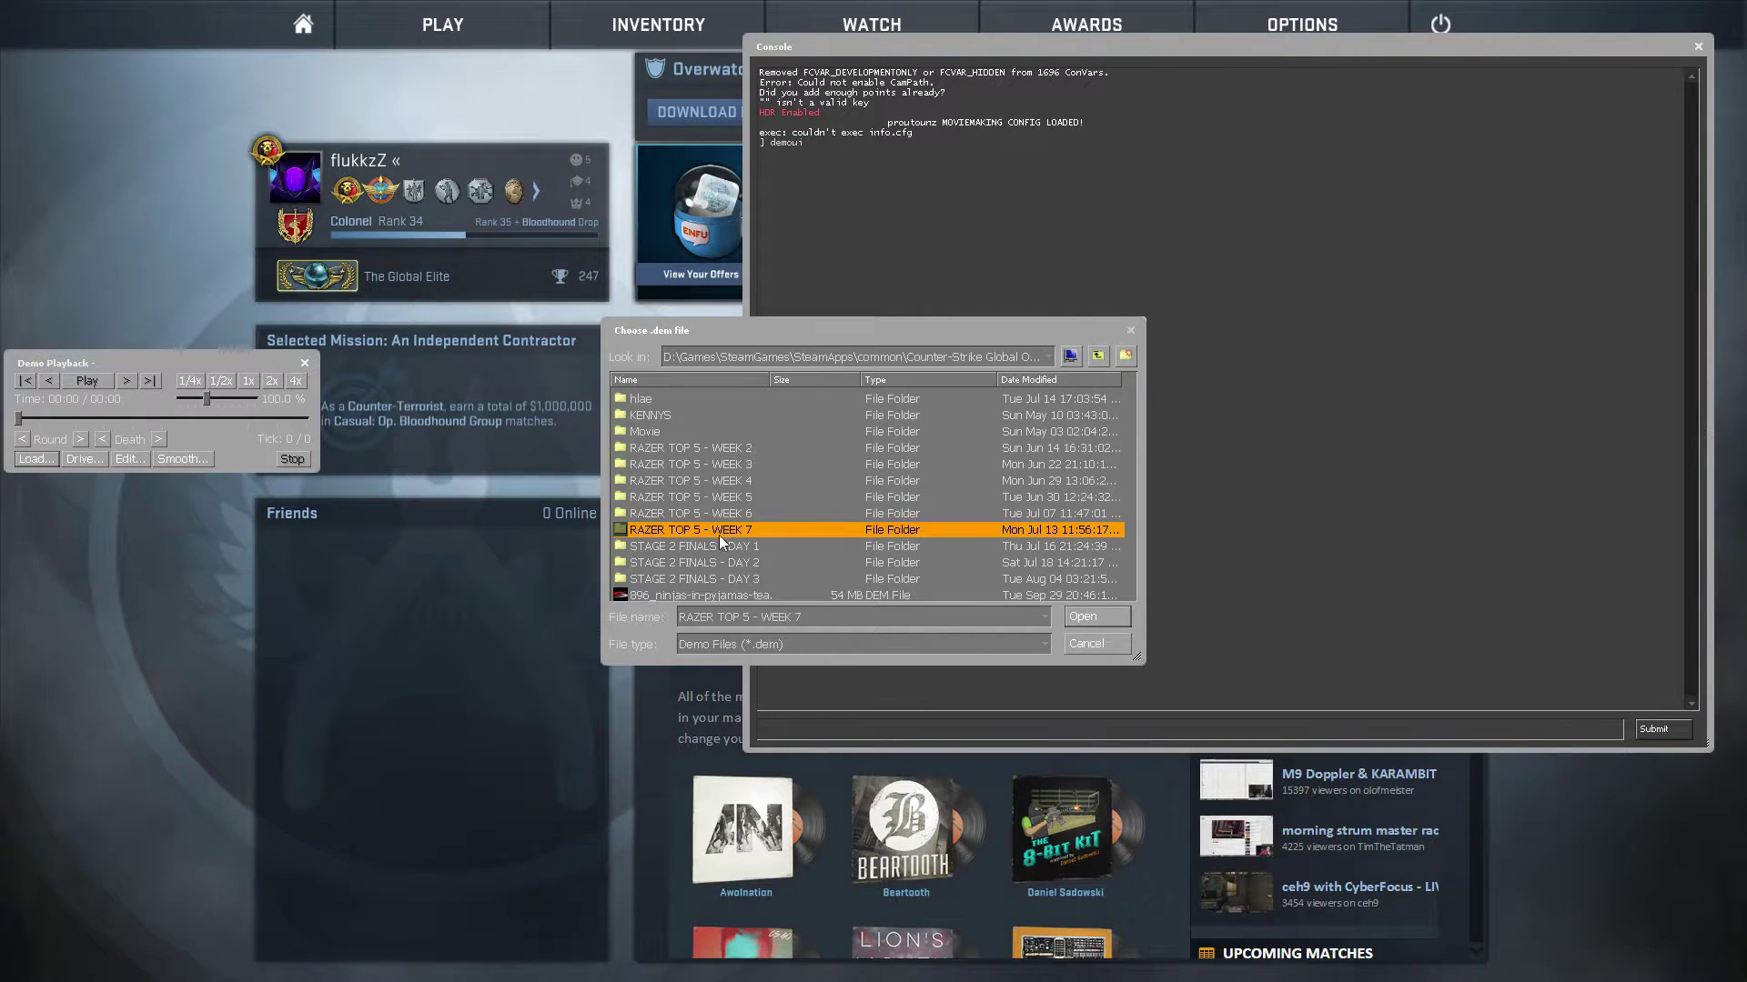
double_click(753, 596)
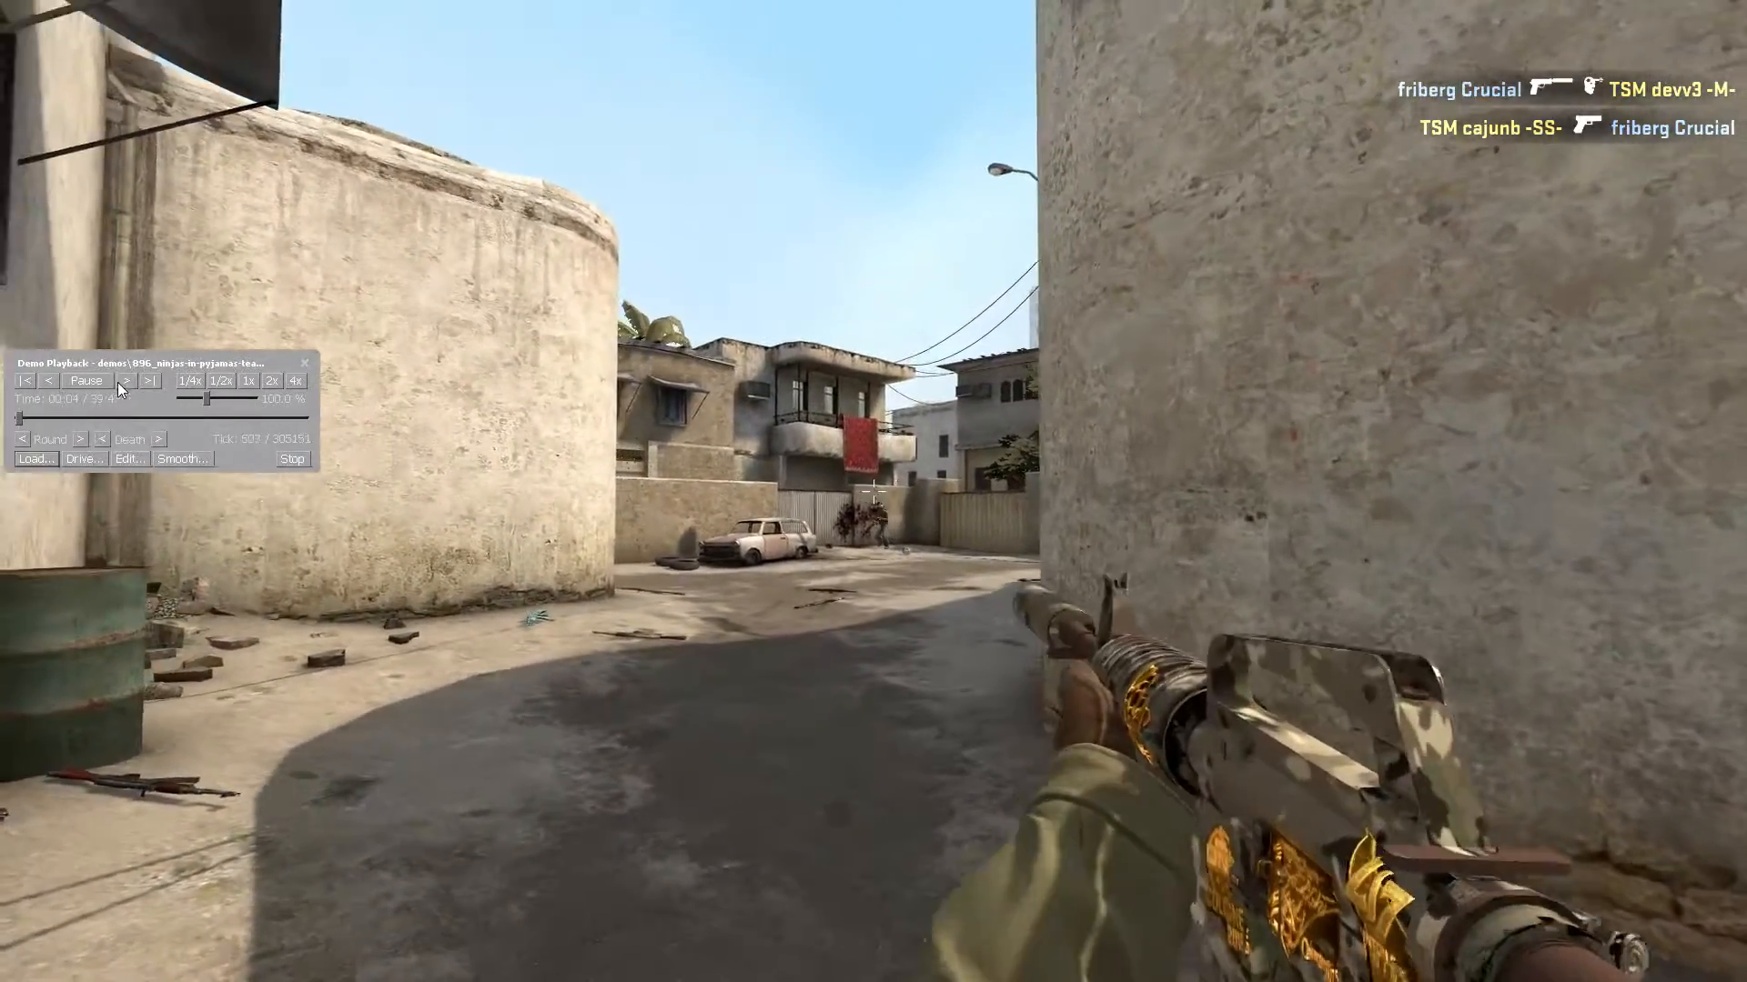
Pause the demo, show the in-game HUD (Y), switch to the blue cloudy sky (O) and resume
left_click(88, 382)
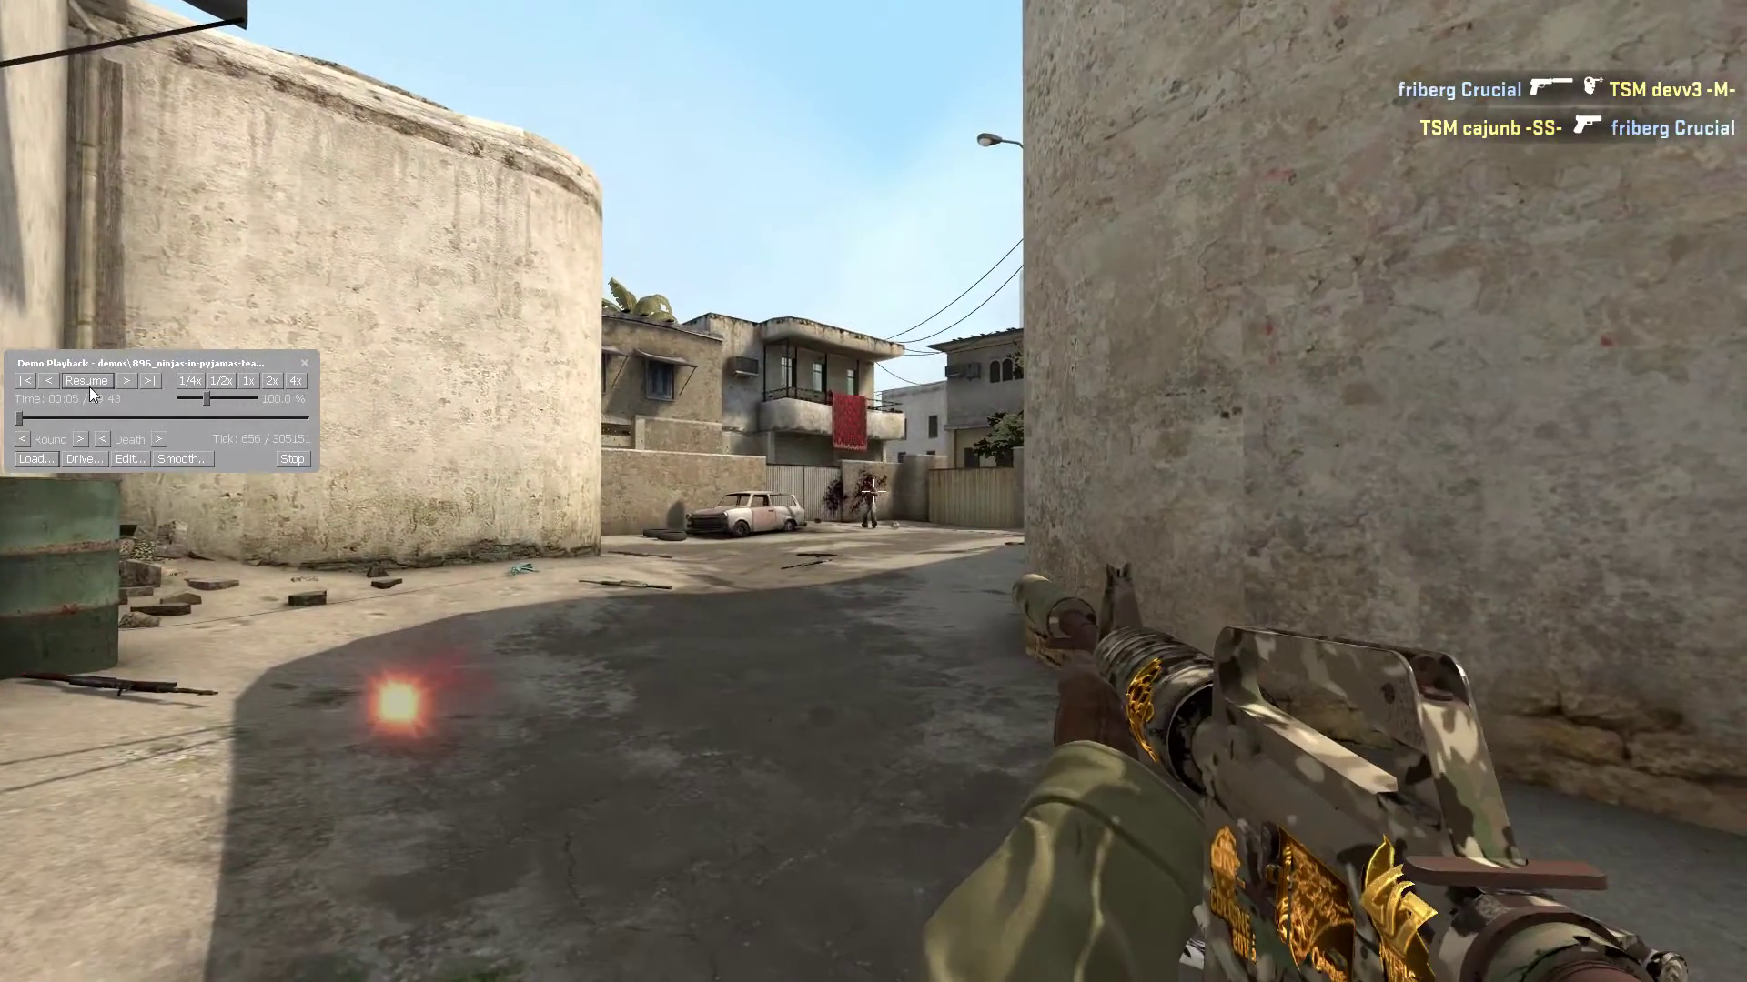
left_click(307, 365)
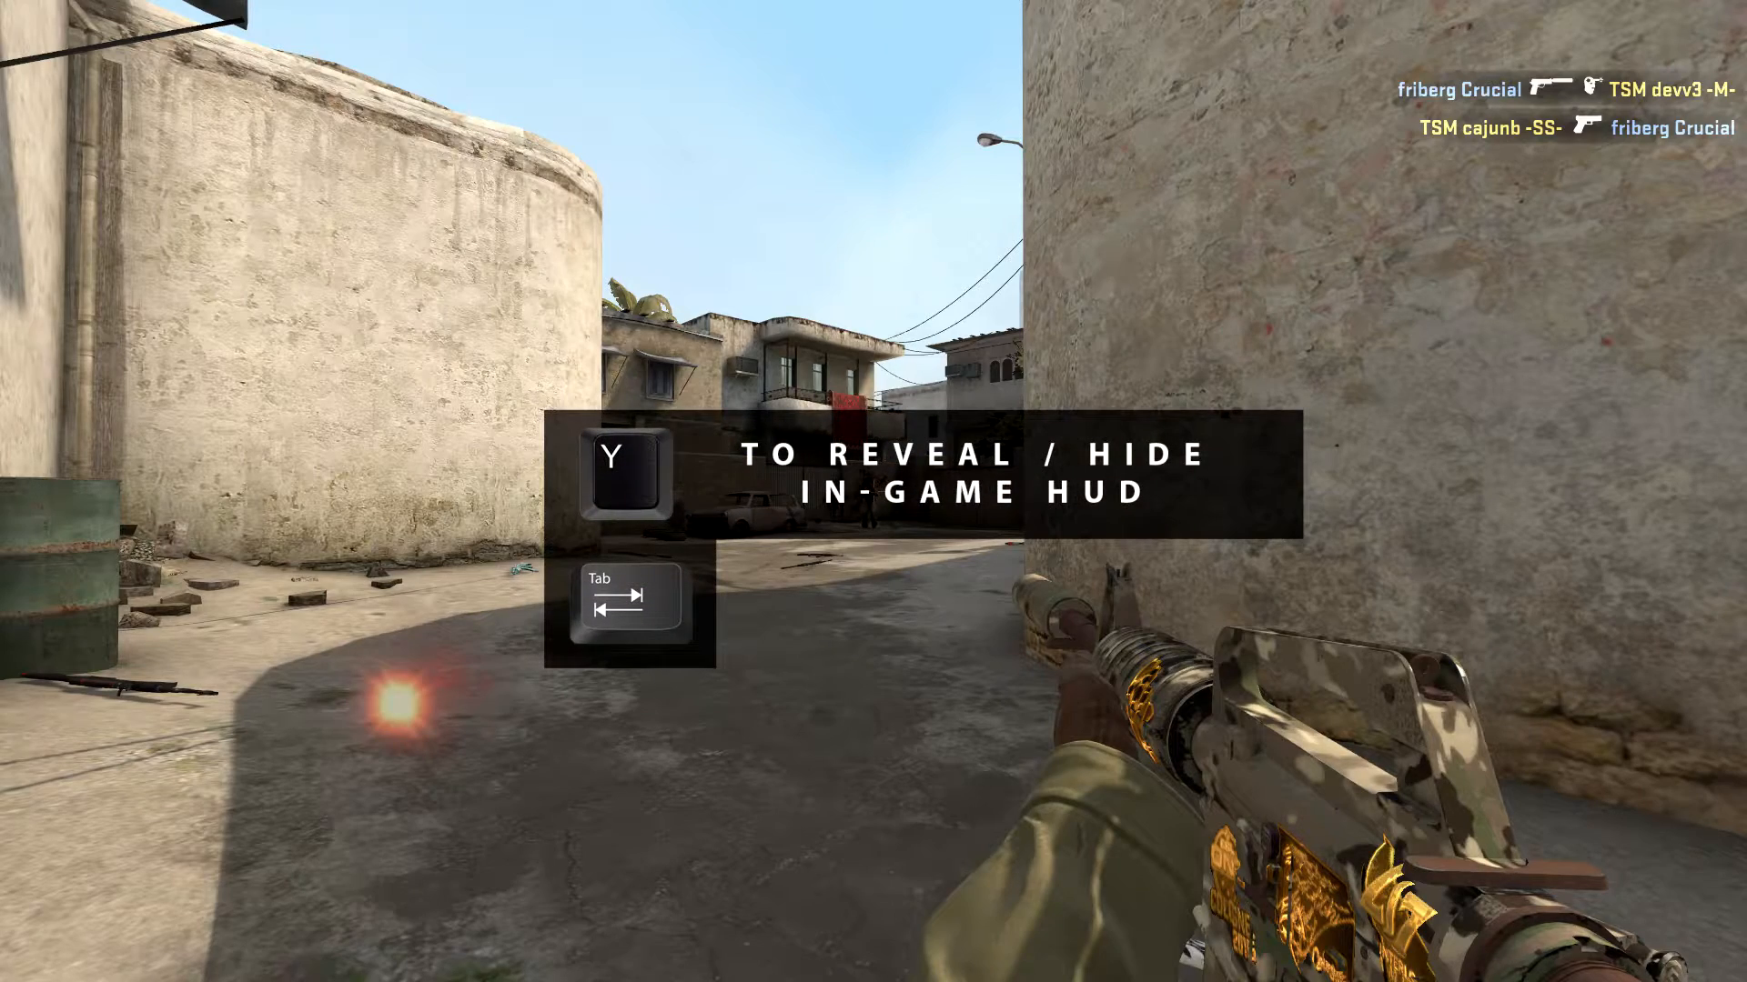
key("y")
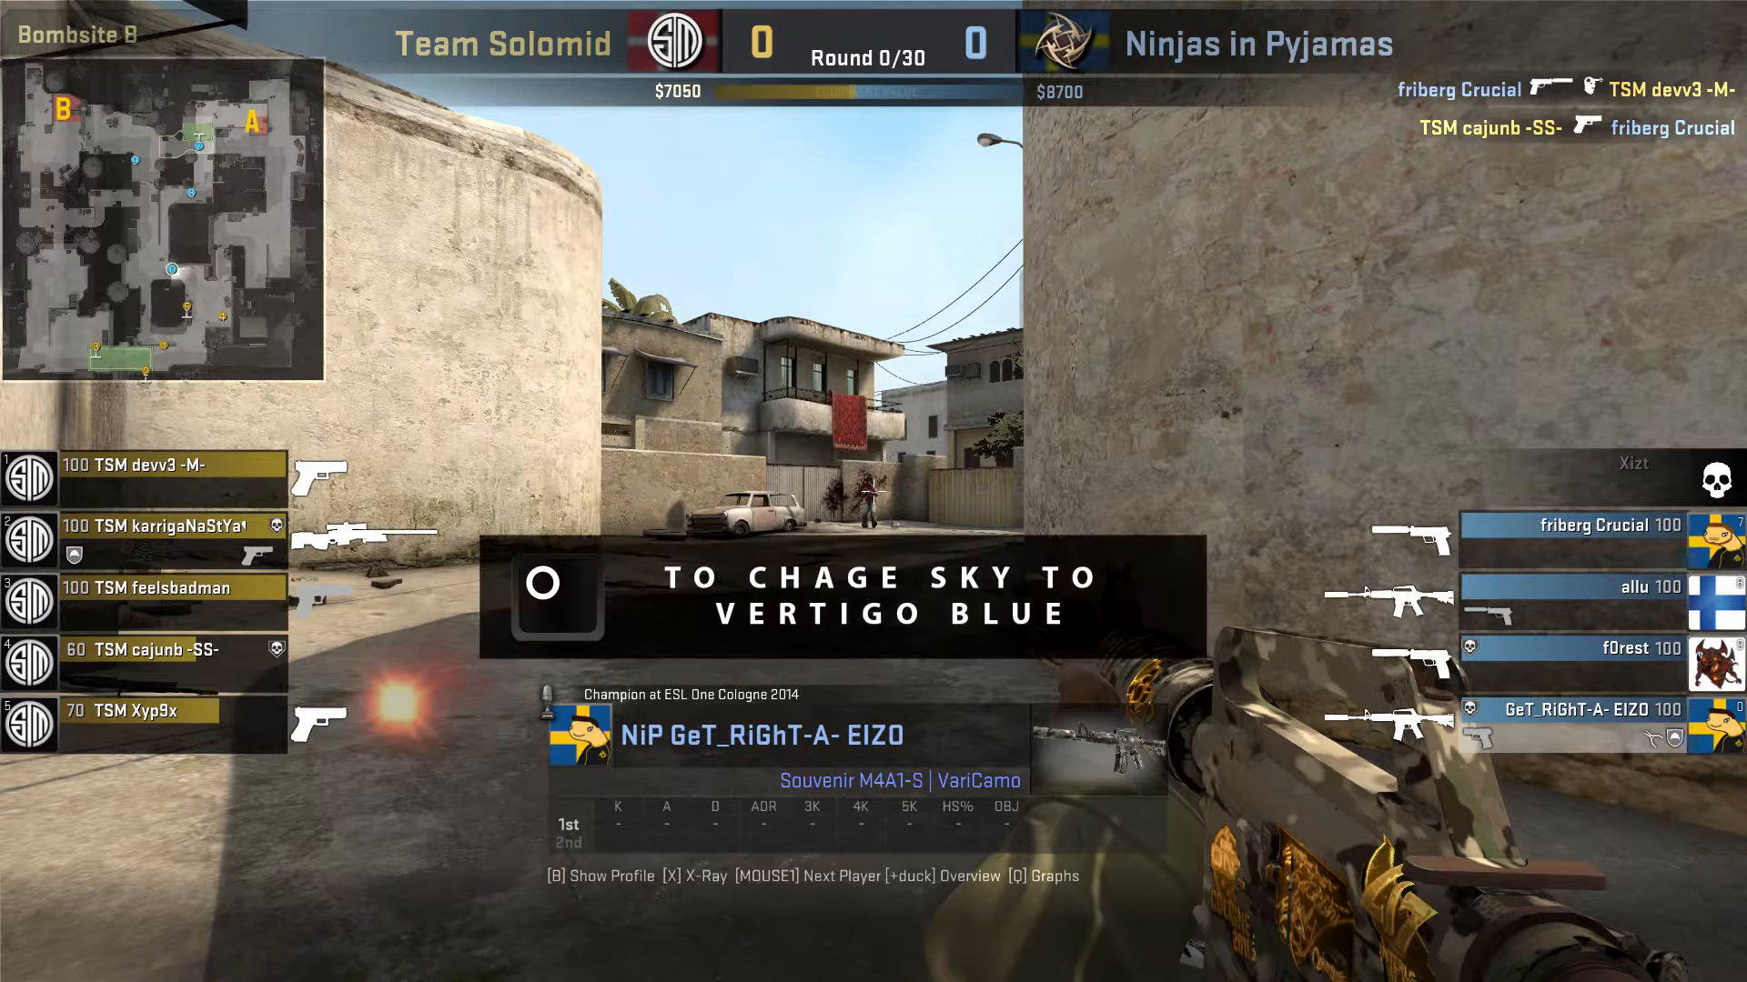
key("o")
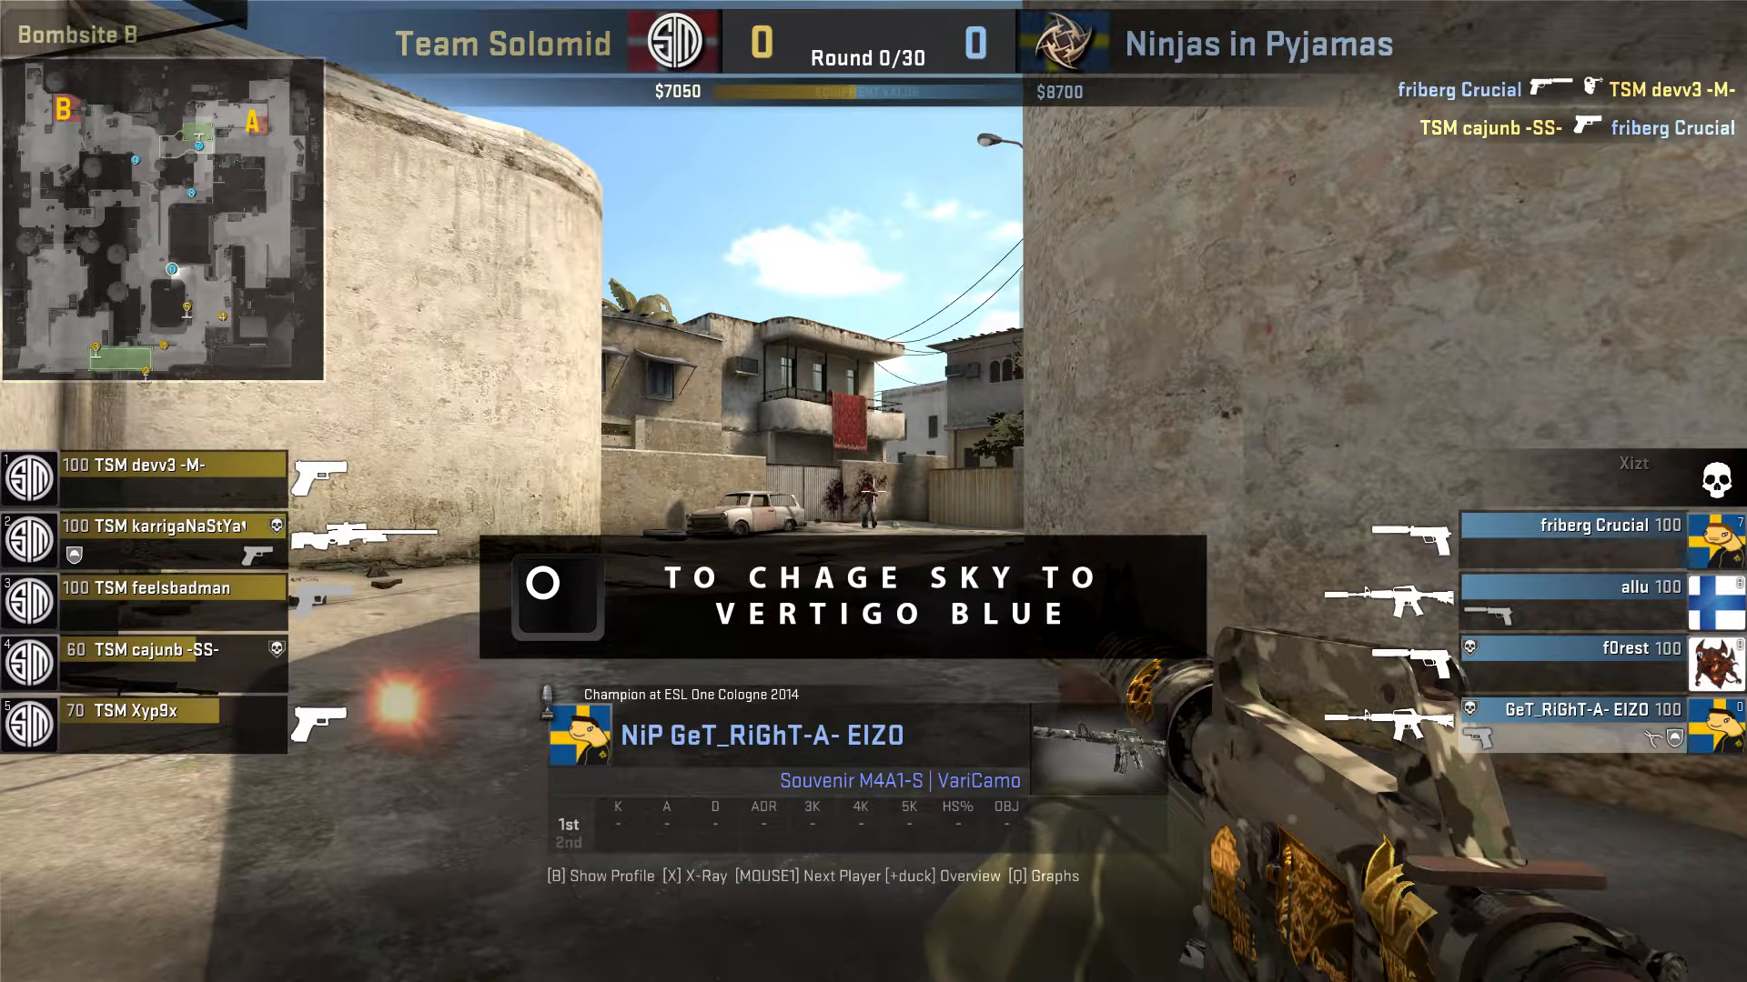
key("shift+F2")
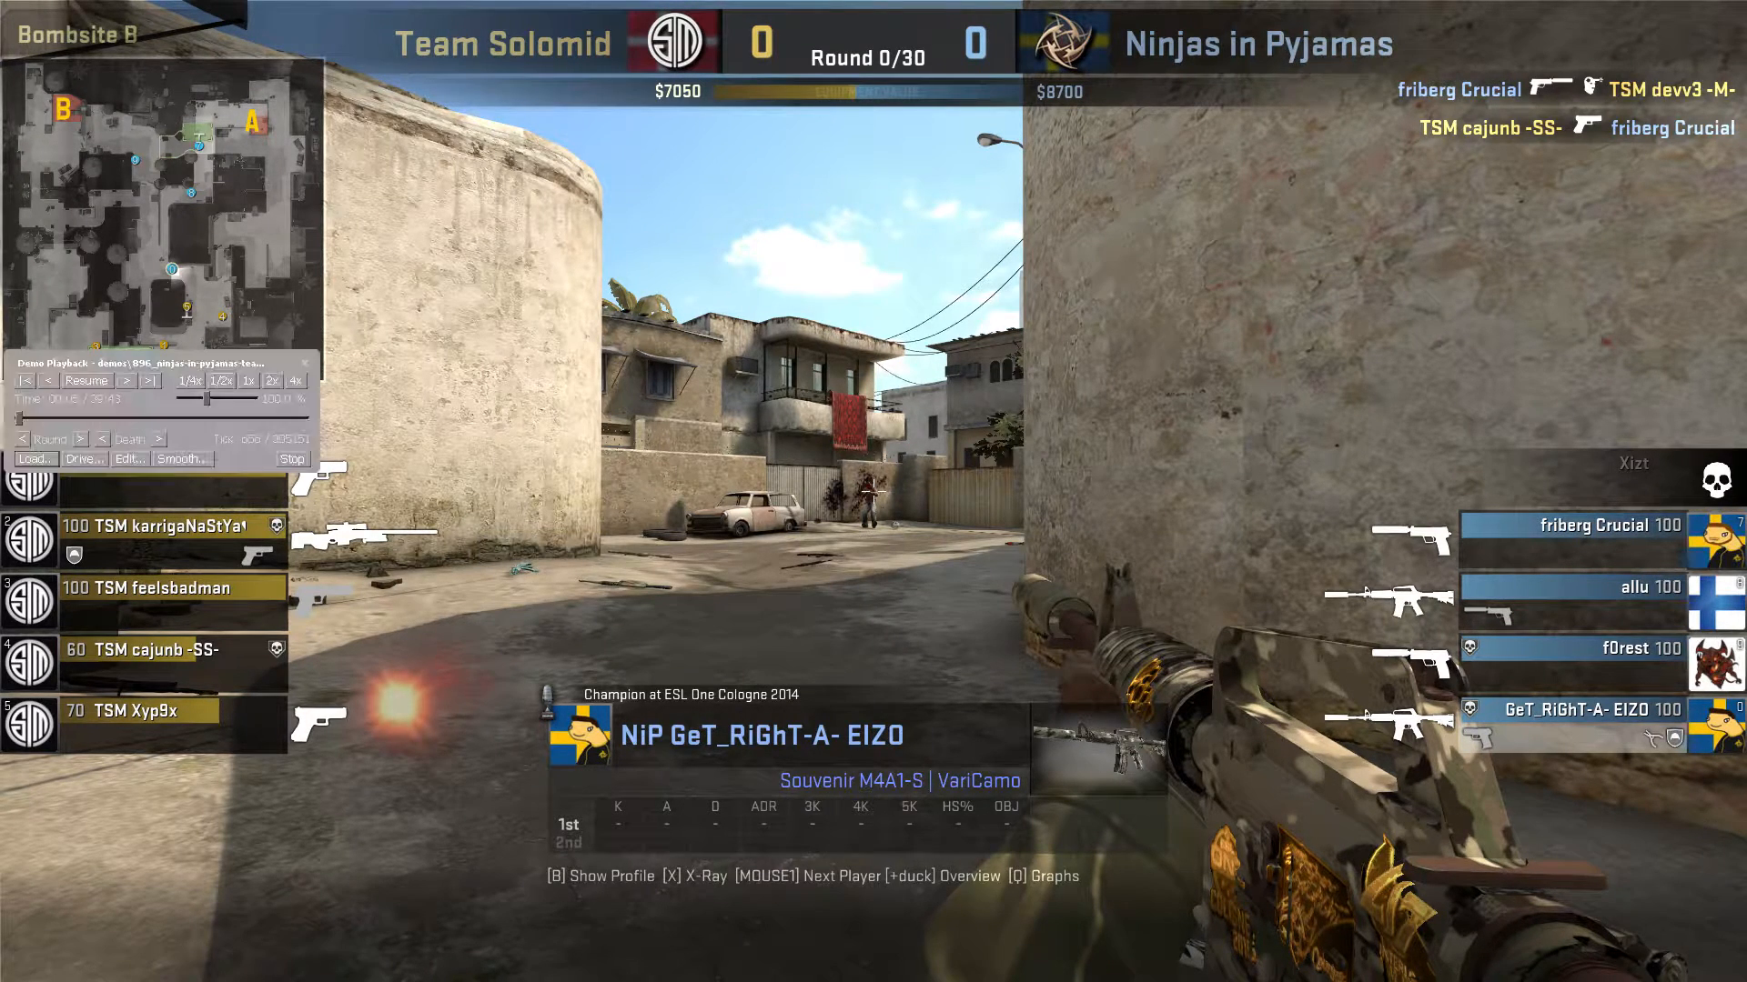
left_click(84, 380)
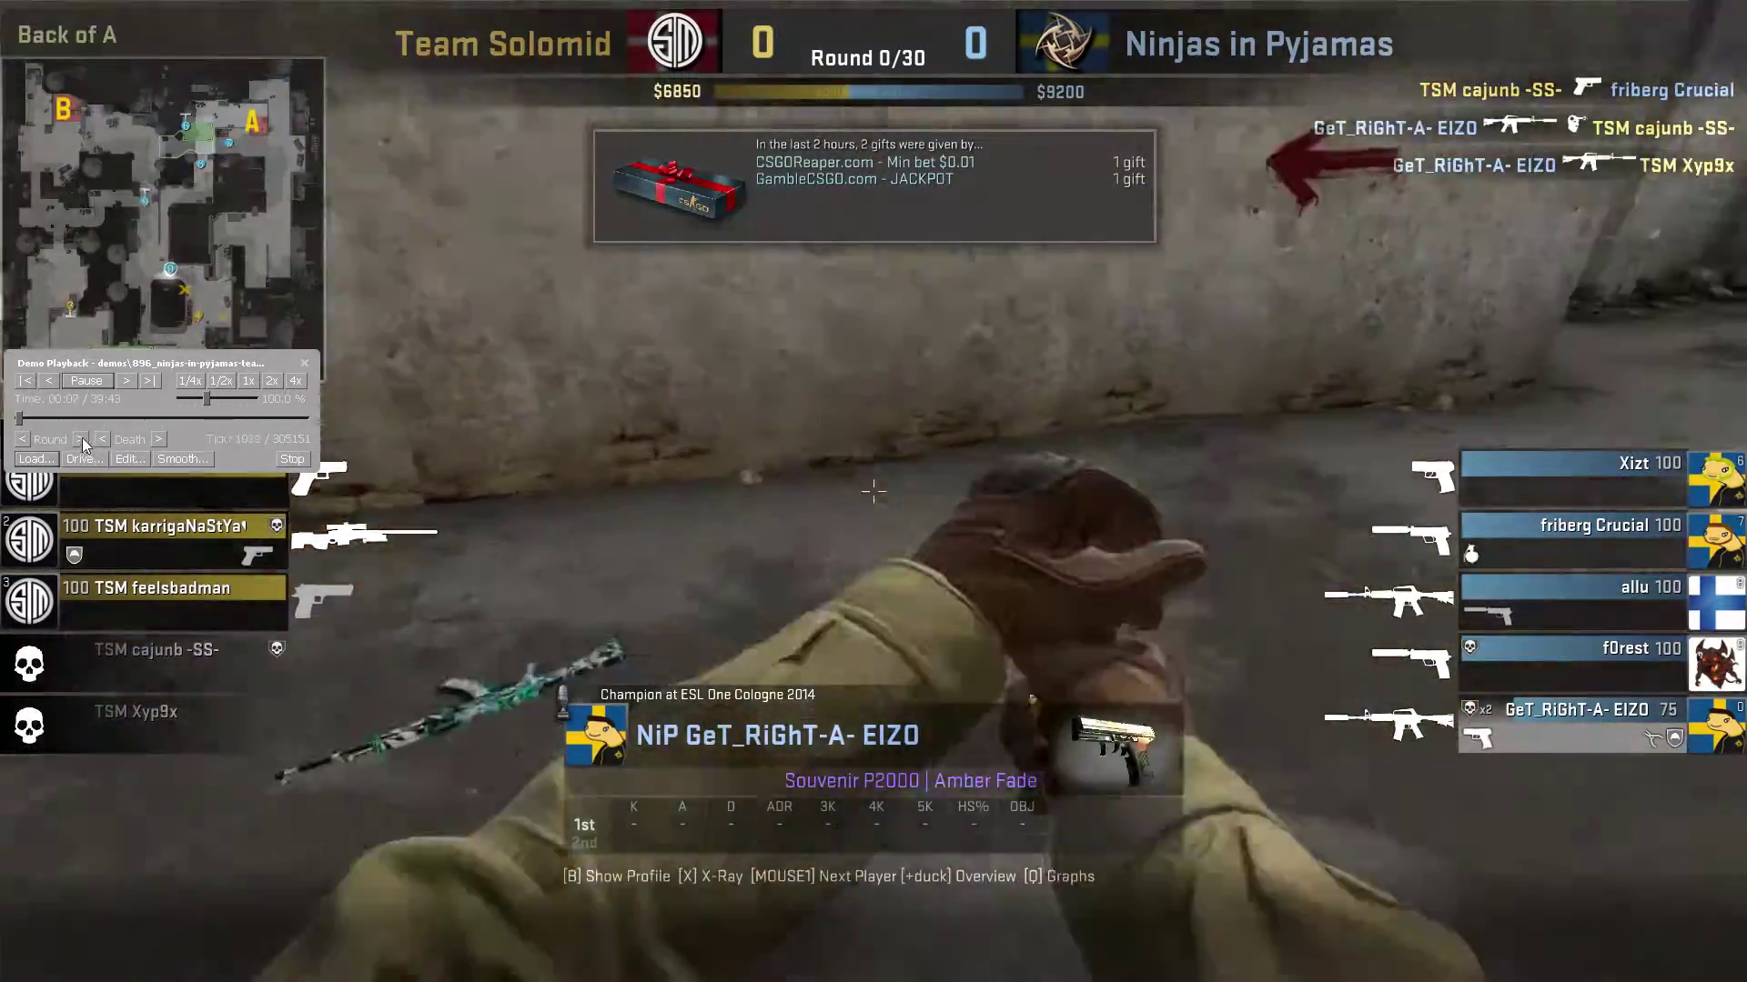
Skip forward round by round until the demo reaches round 9
left_click(80, 438)
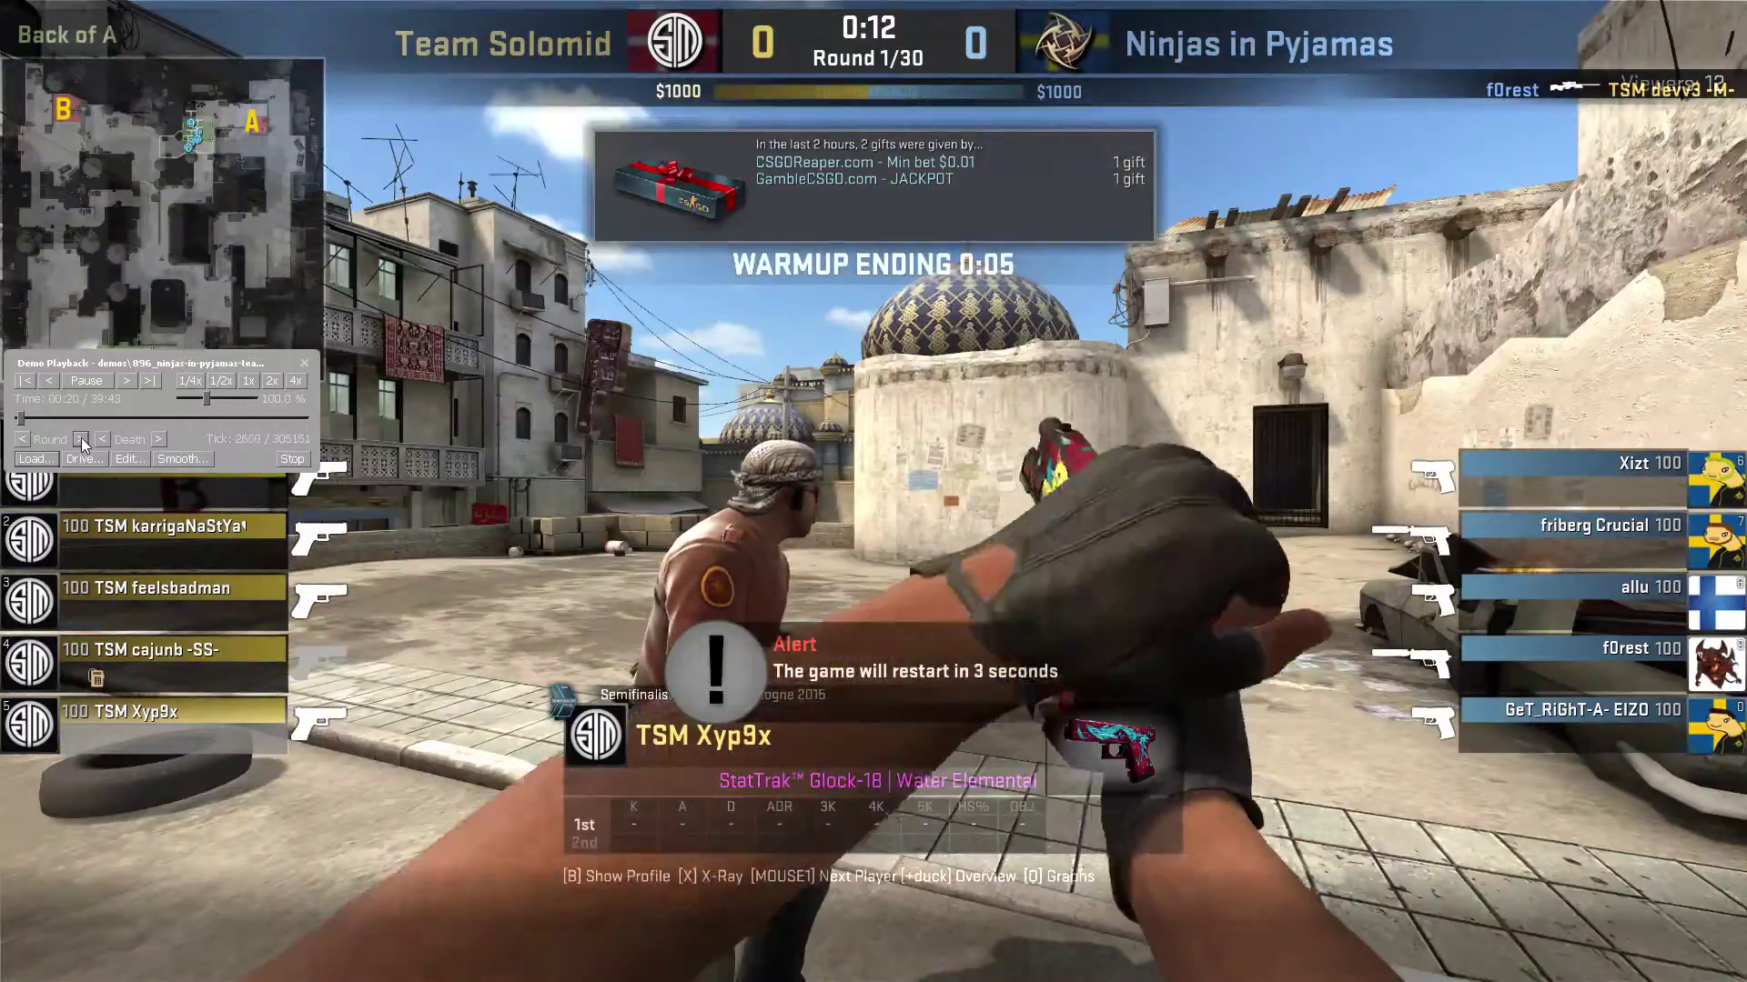
left_click(81, 437)
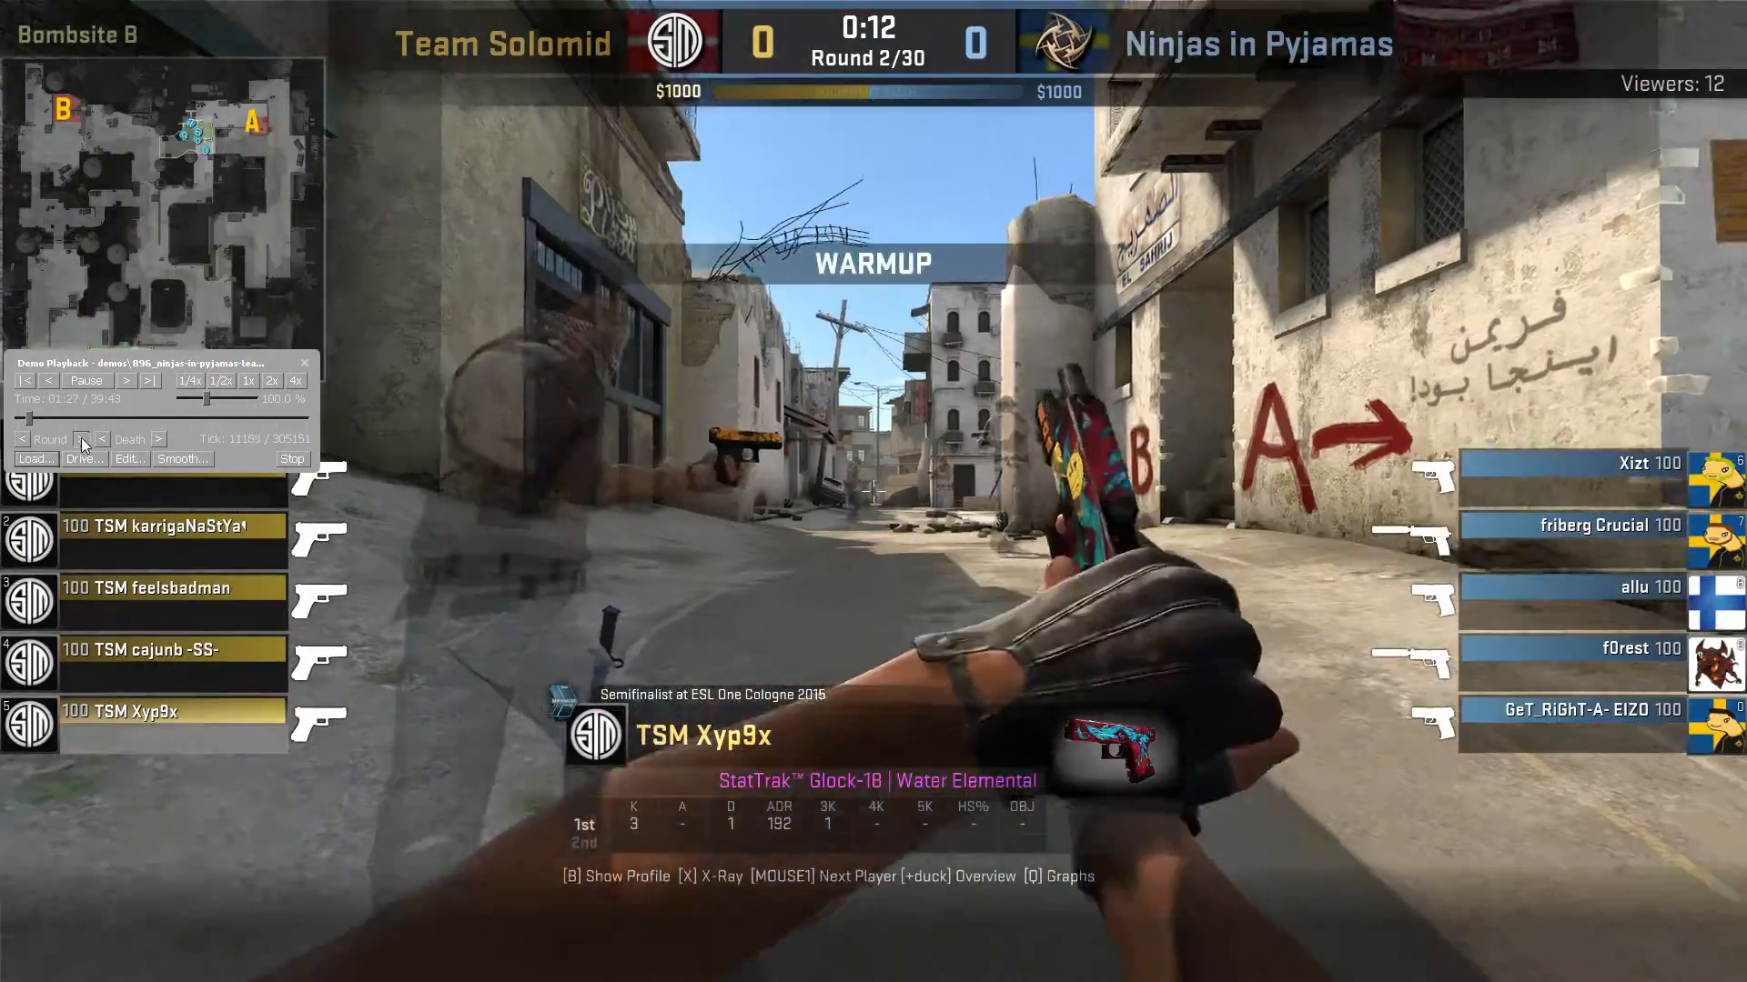
left_click(81, 439)
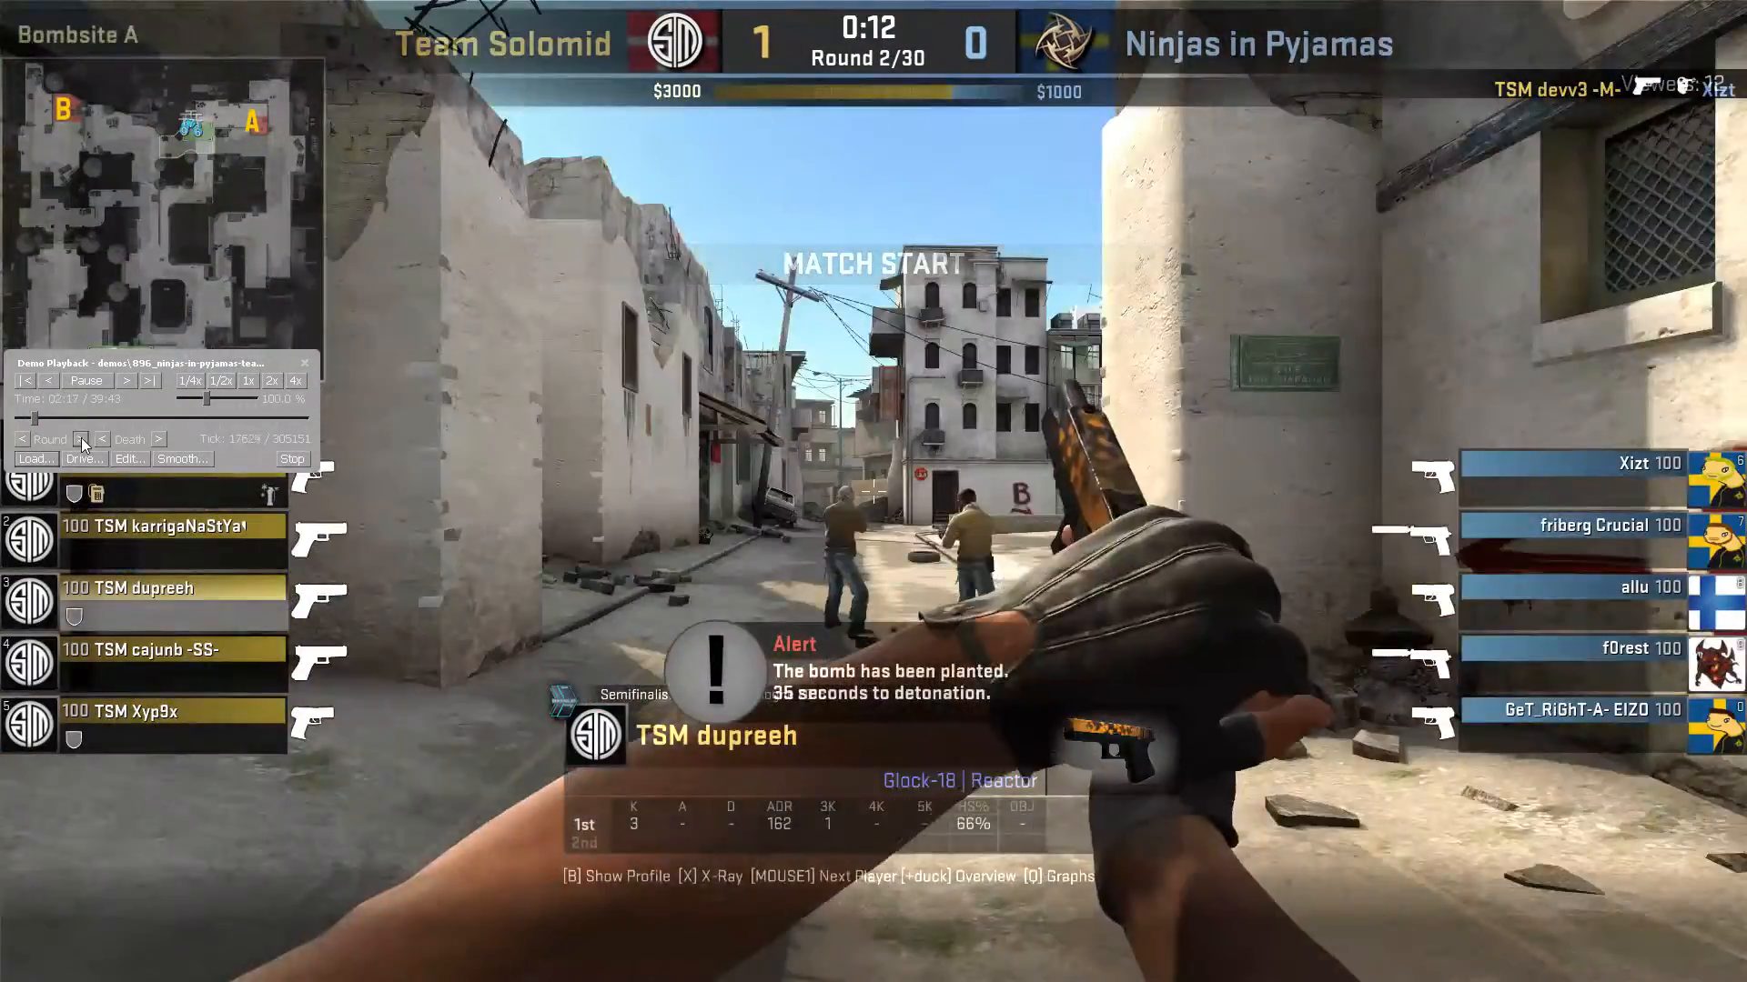
left_click(80, 438)
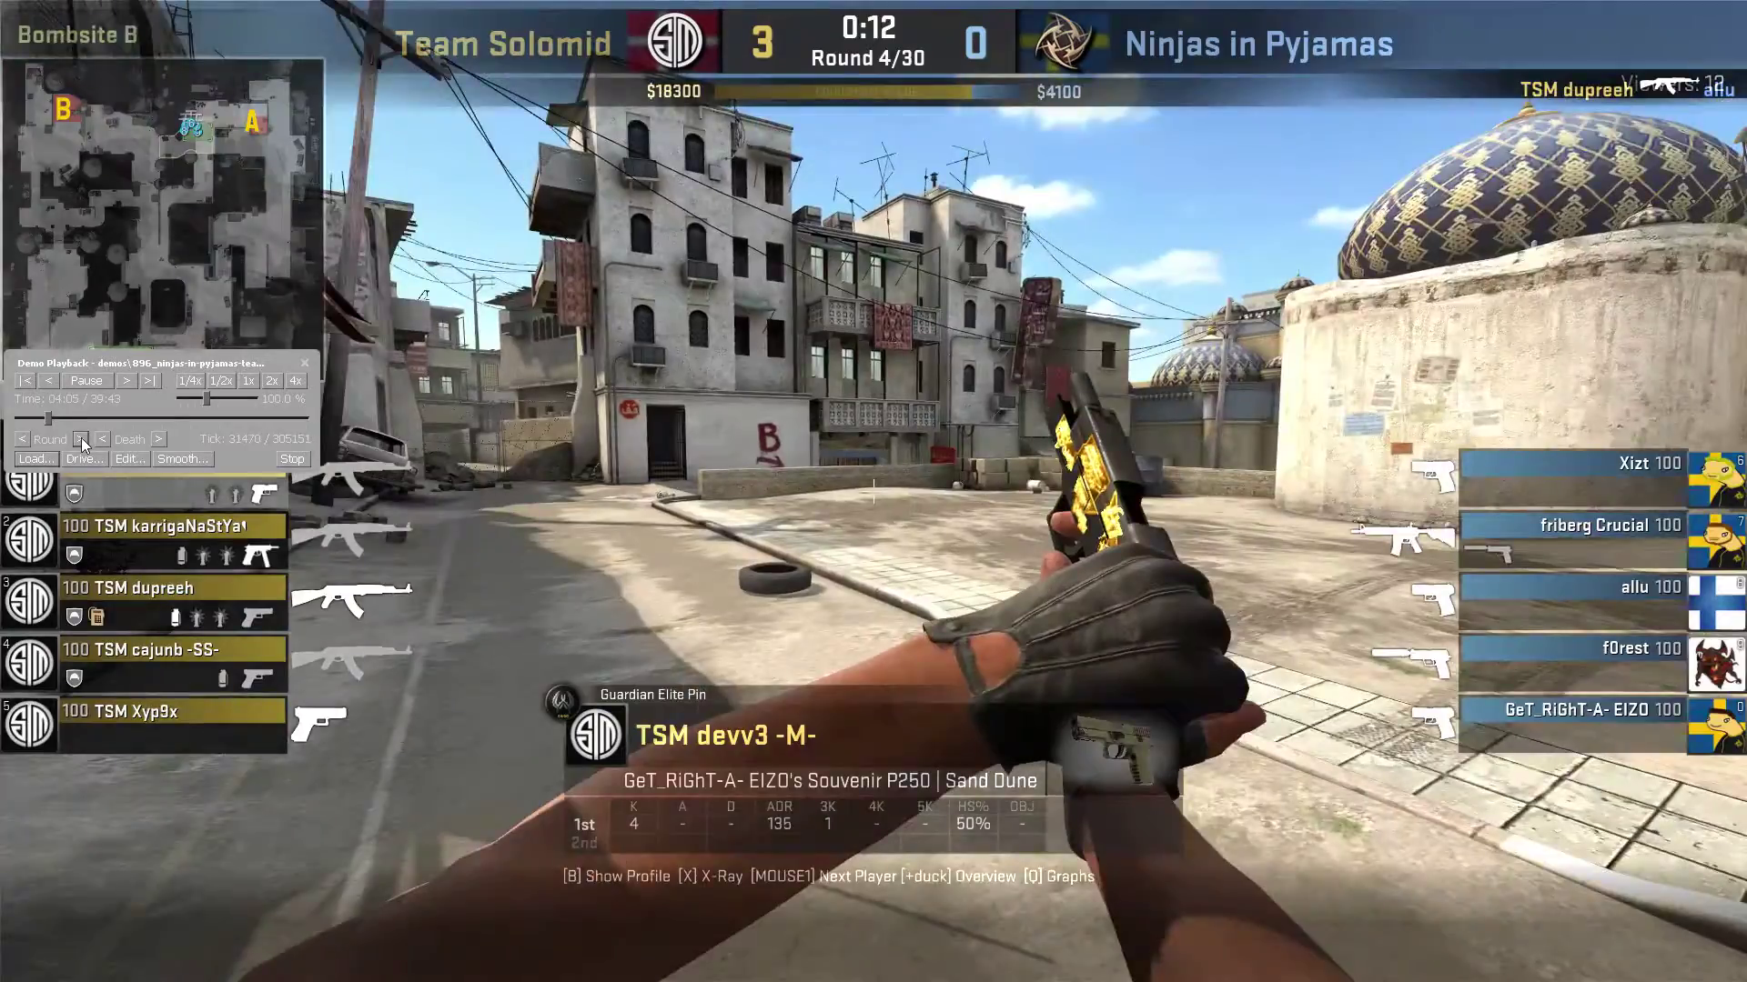
left_click(81, 438)
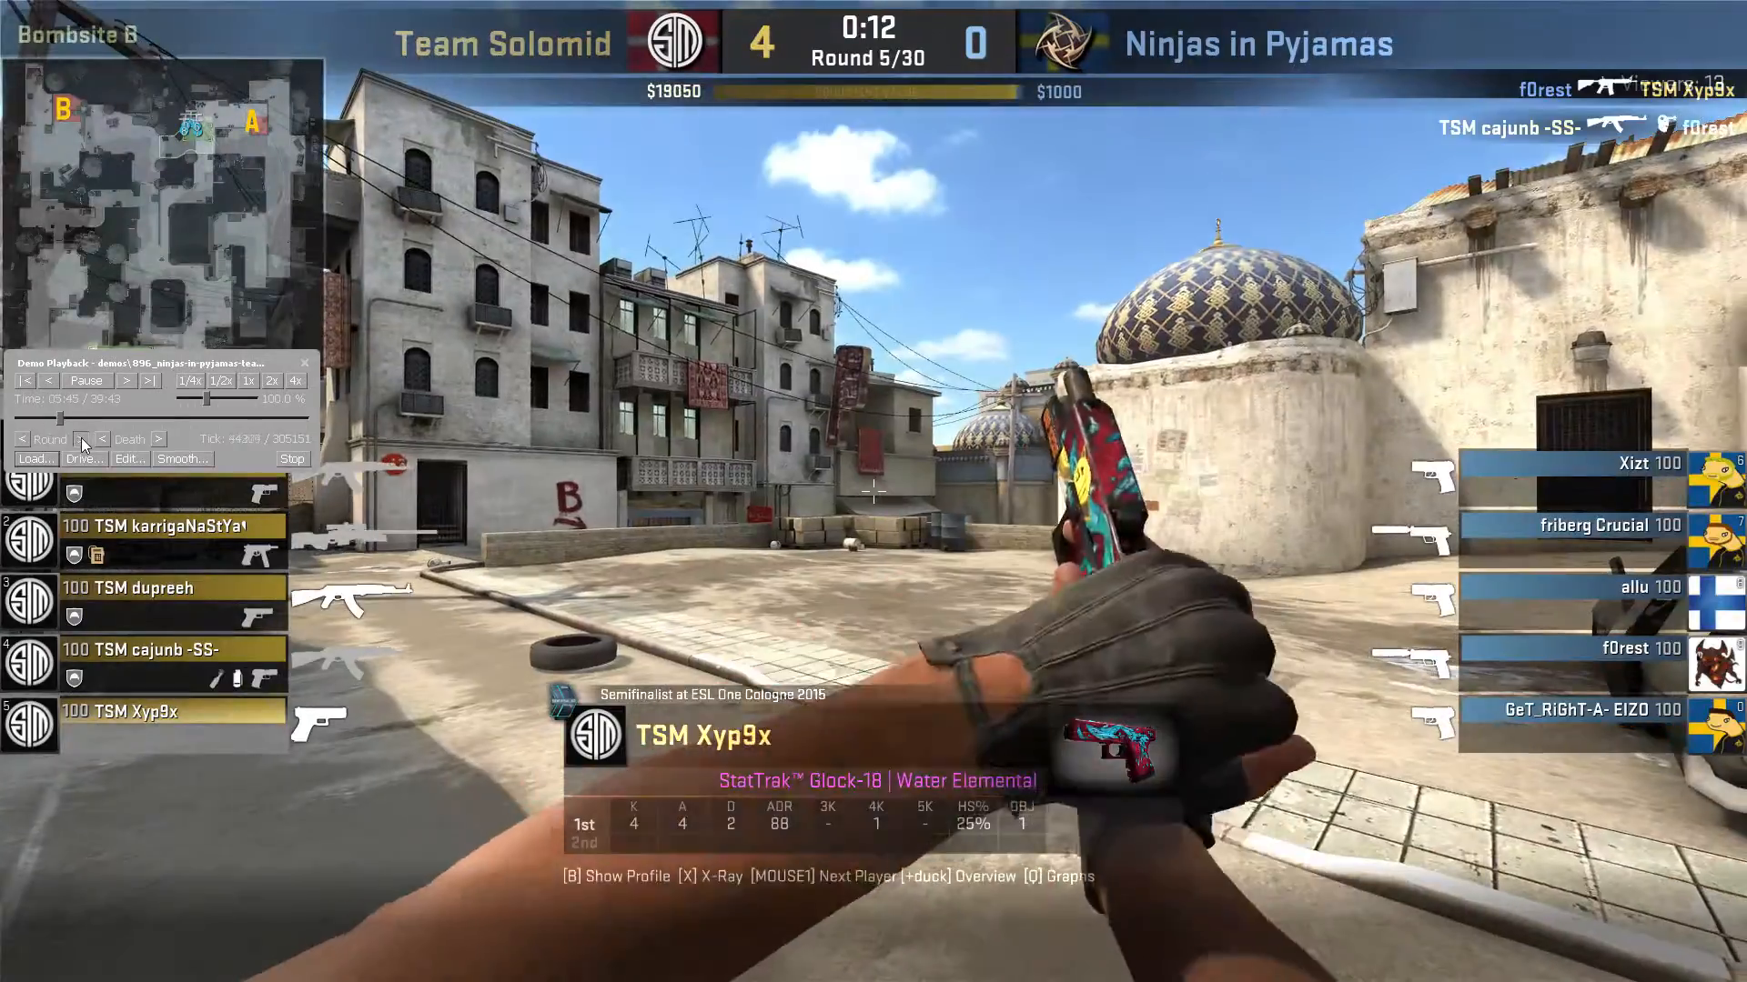
left_click(81, 437)
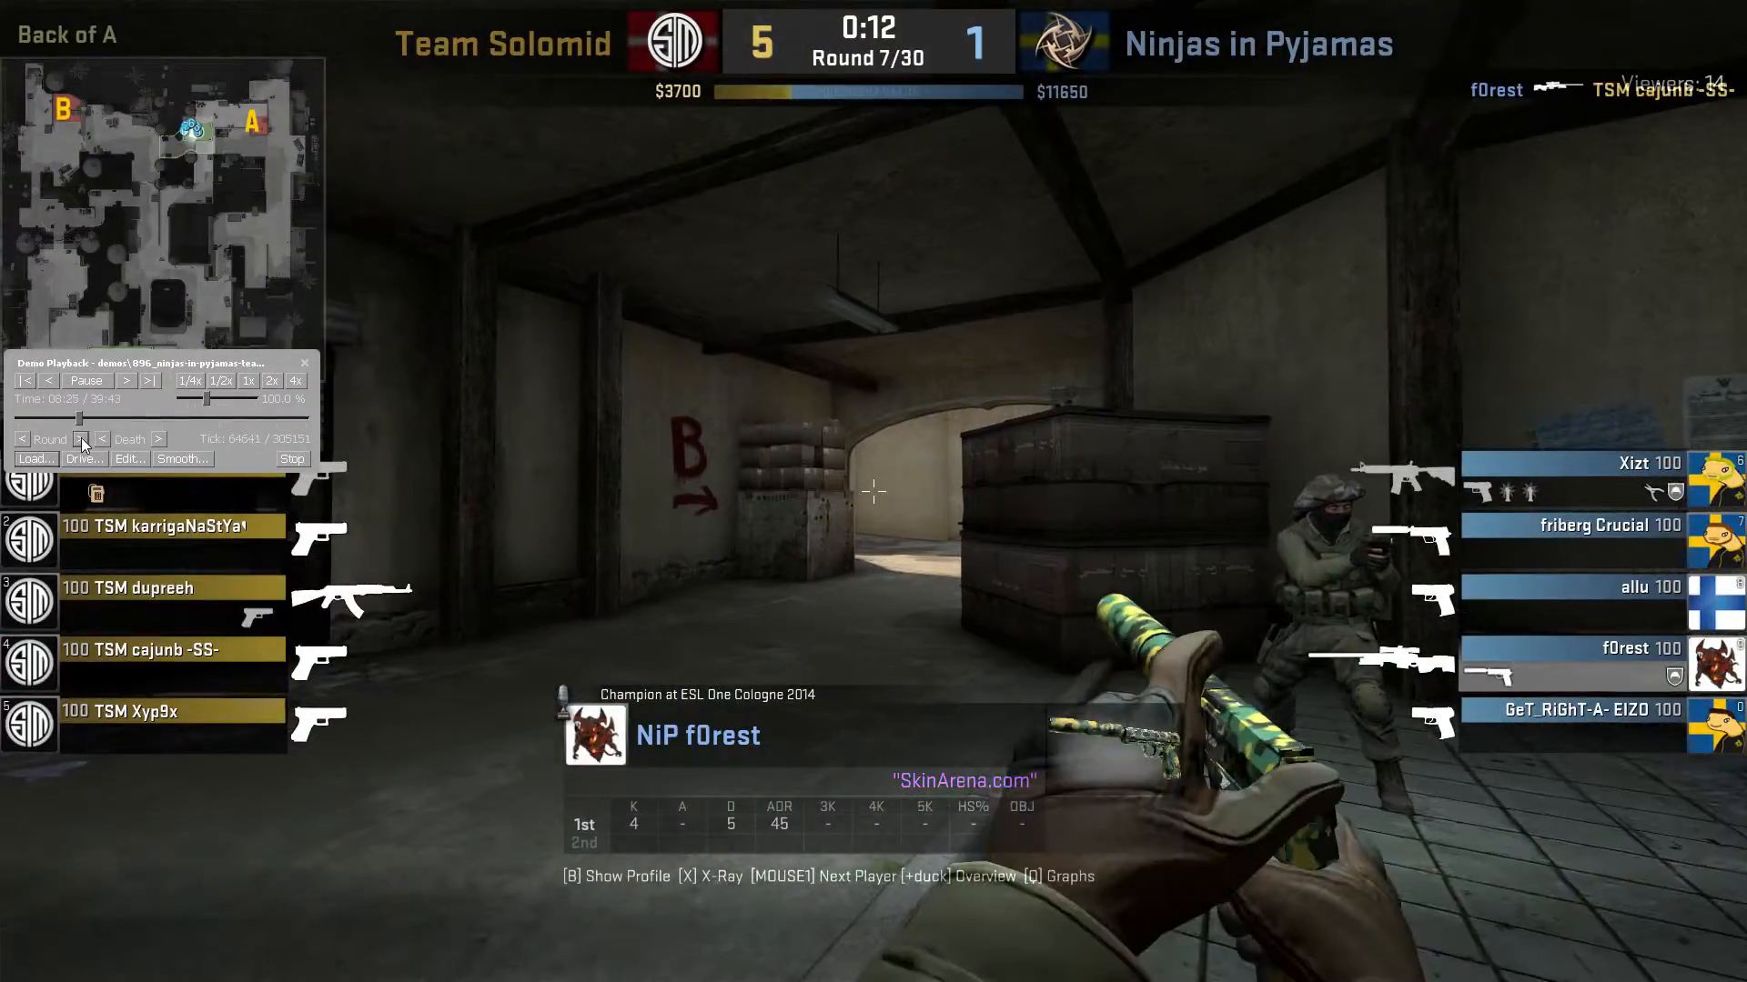
left_click(81, 438)
left_click(81, 438)
Spectate GeT_RiGhT, return playback to 1x speed and pause the demo
key("shift+F2")
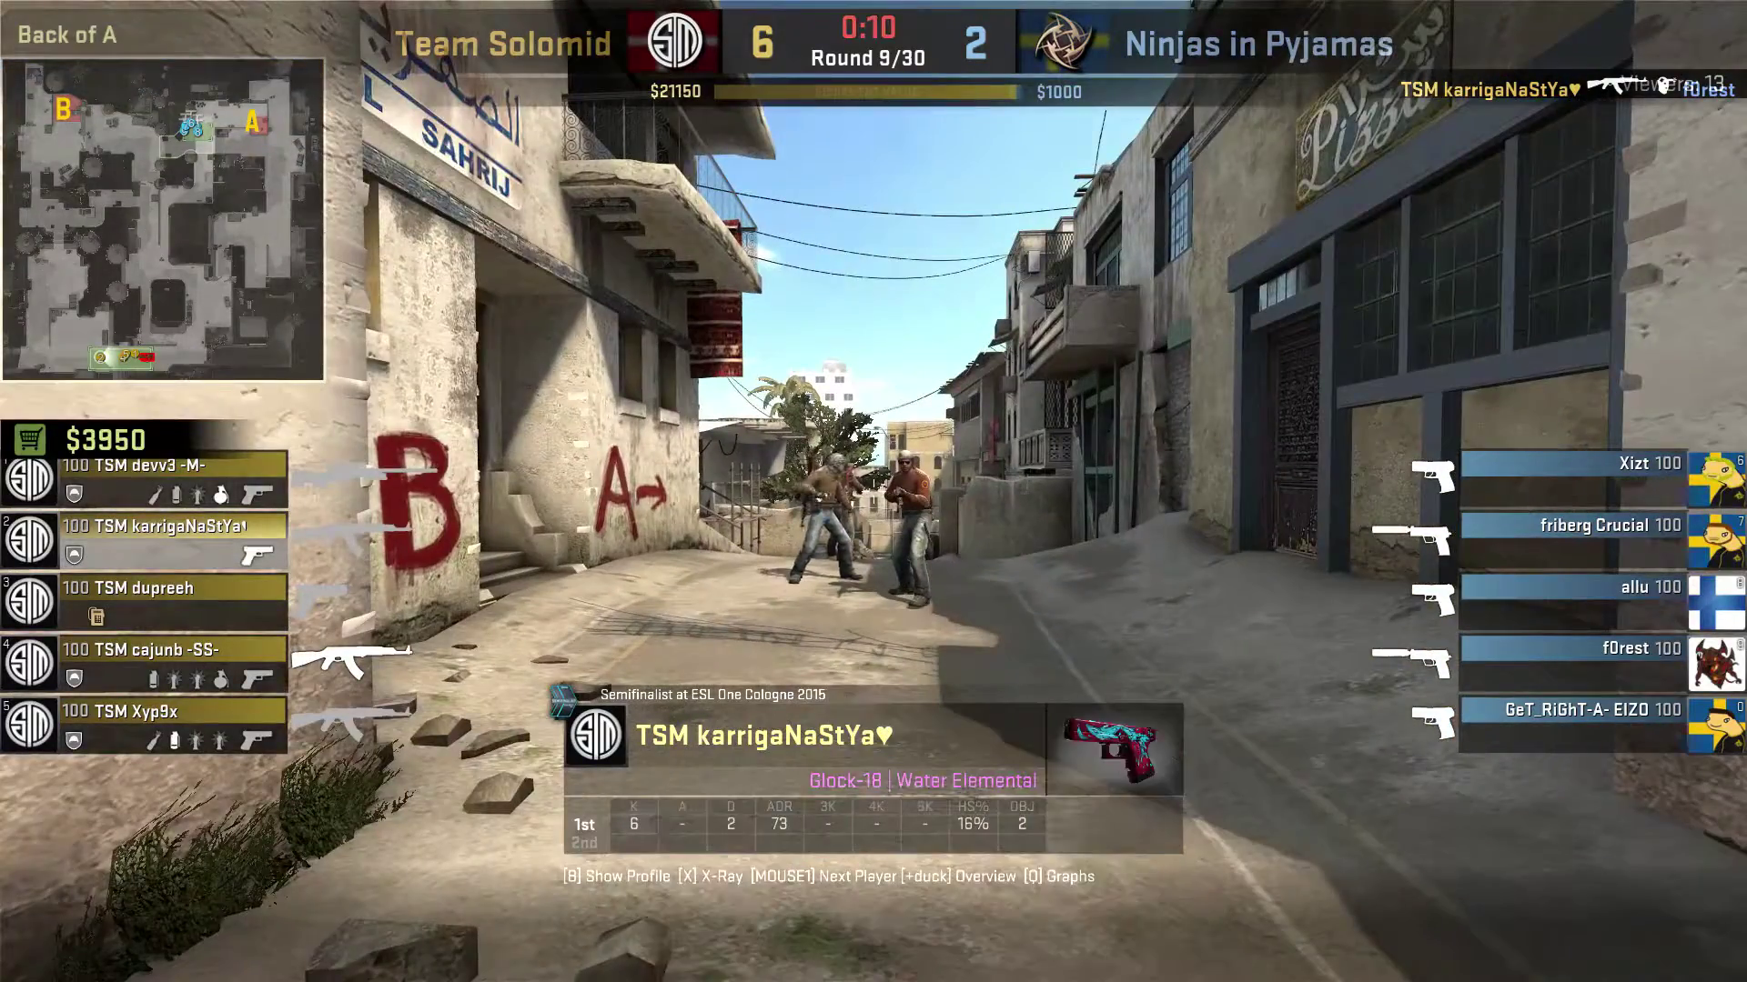
left_click(874, 493)
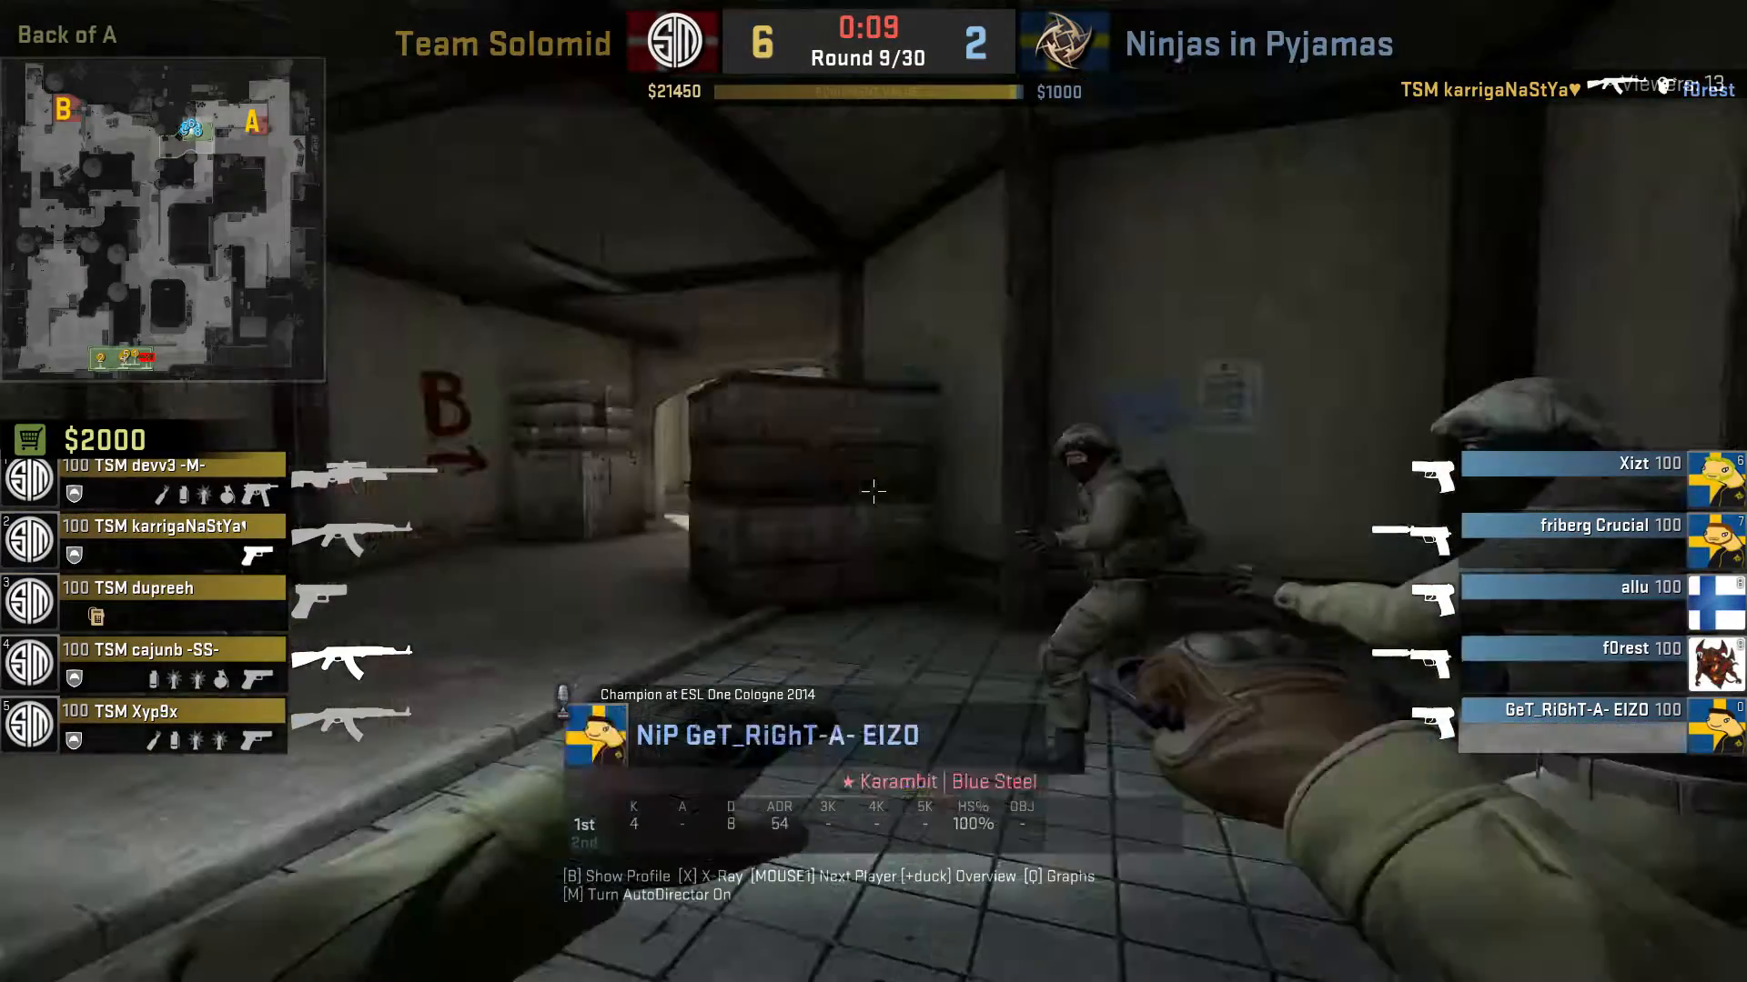
key("shift+F2")
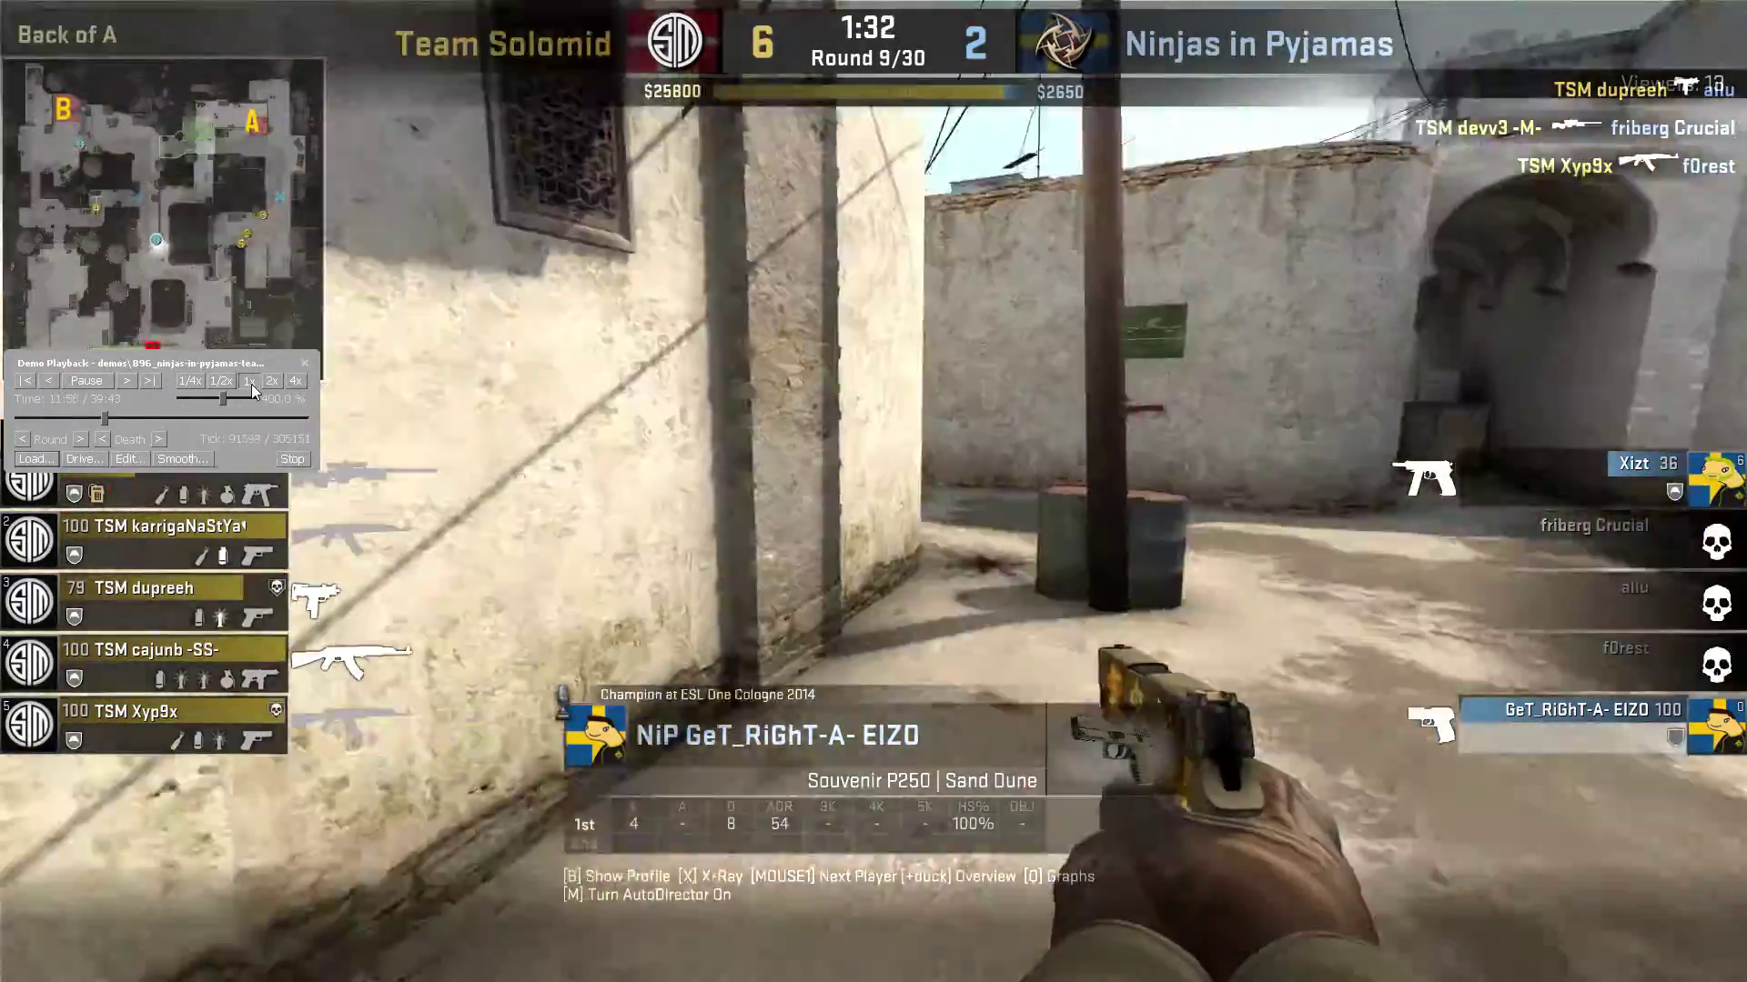
left_click(251, 383)
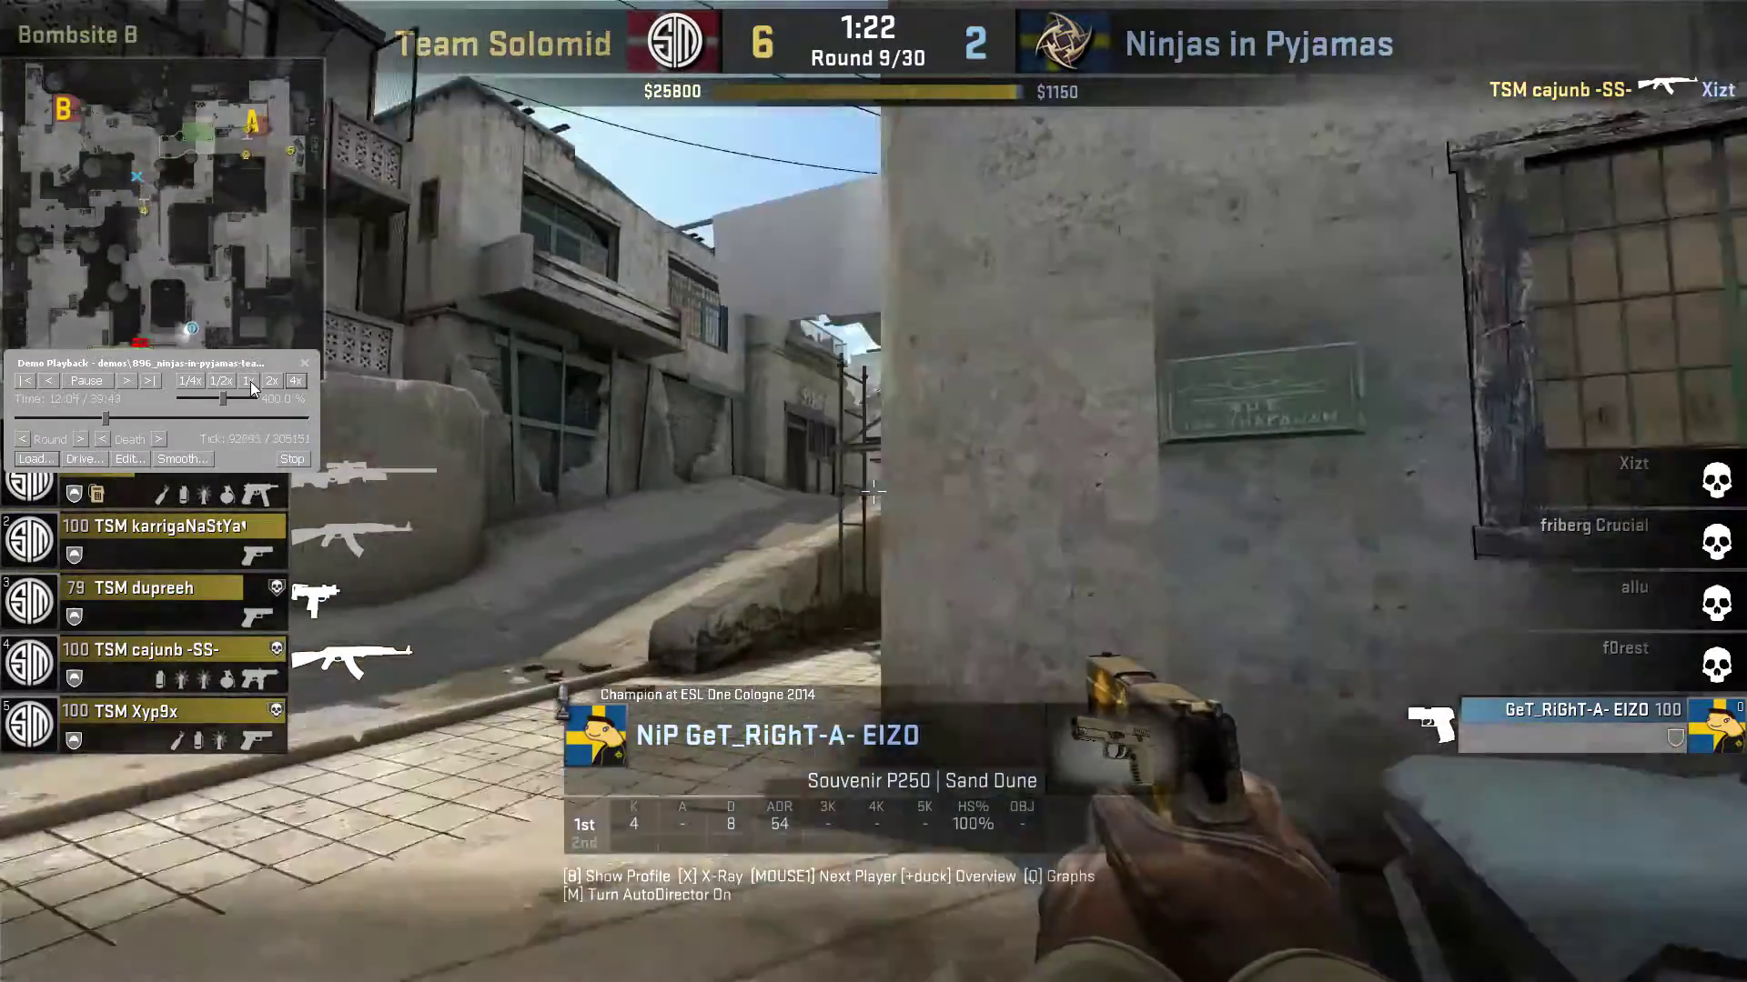
left_click(250, 381)
left_click(109, 383)
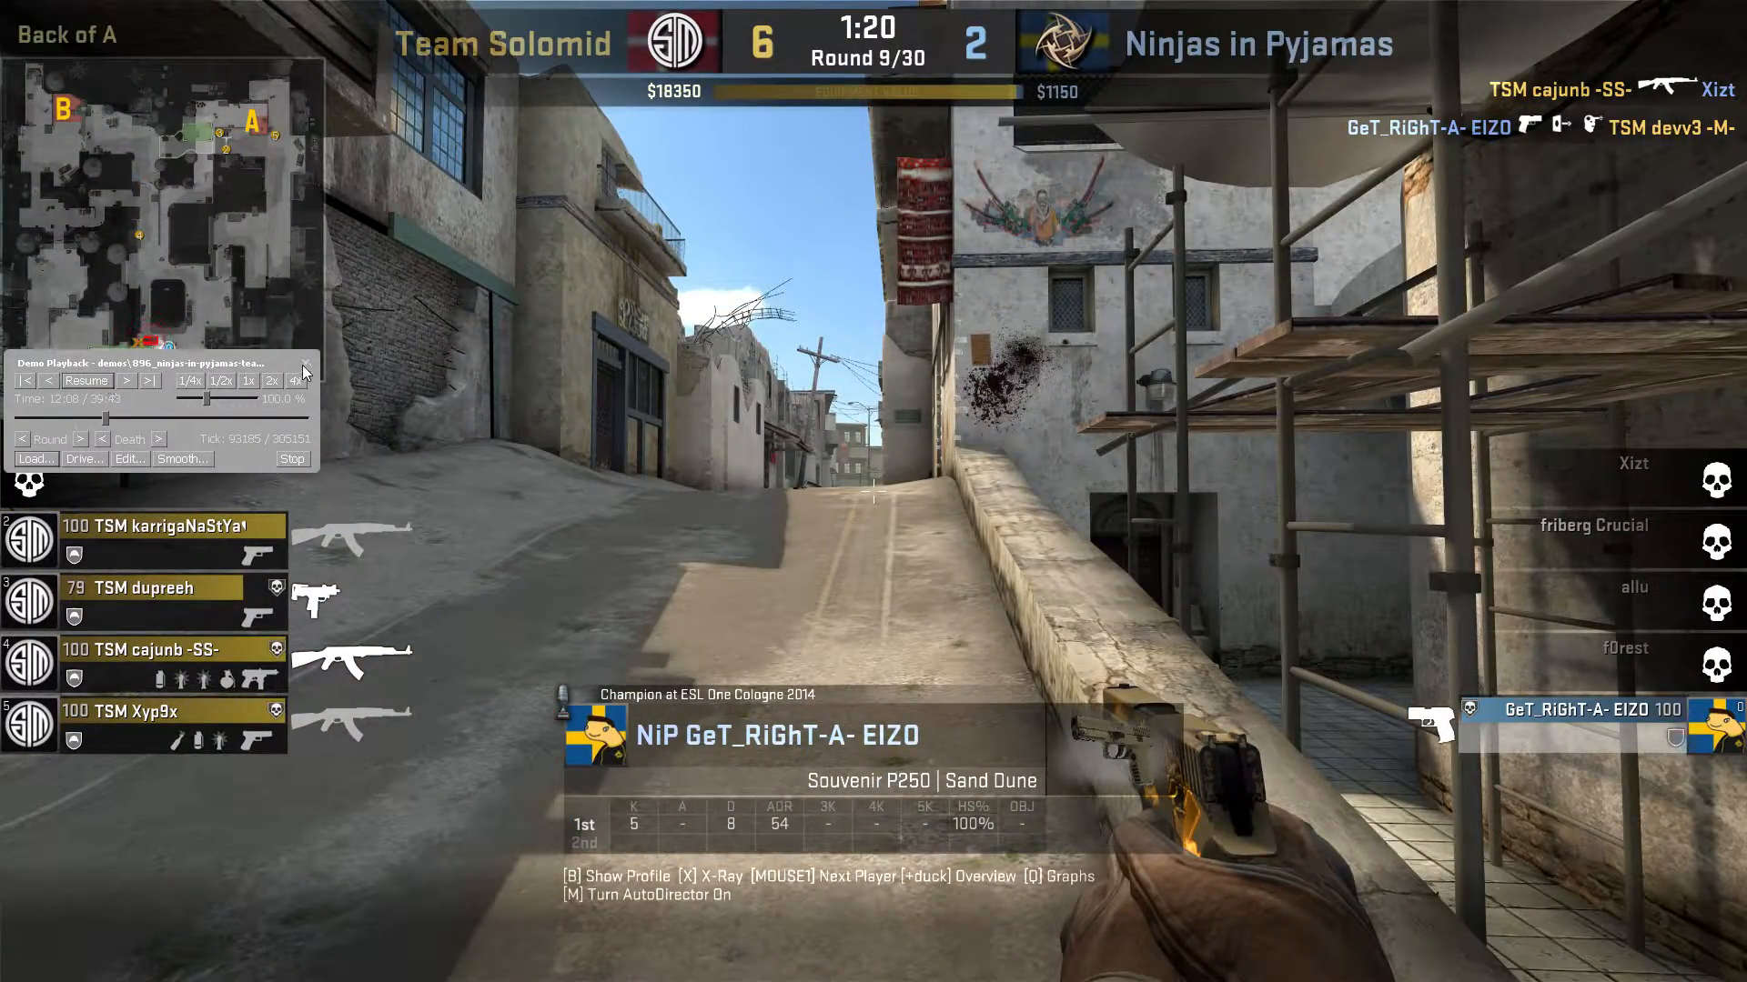
Run mirv_deathmsg block !14 * in the console to keep only player 14's kill notices
key("grave")
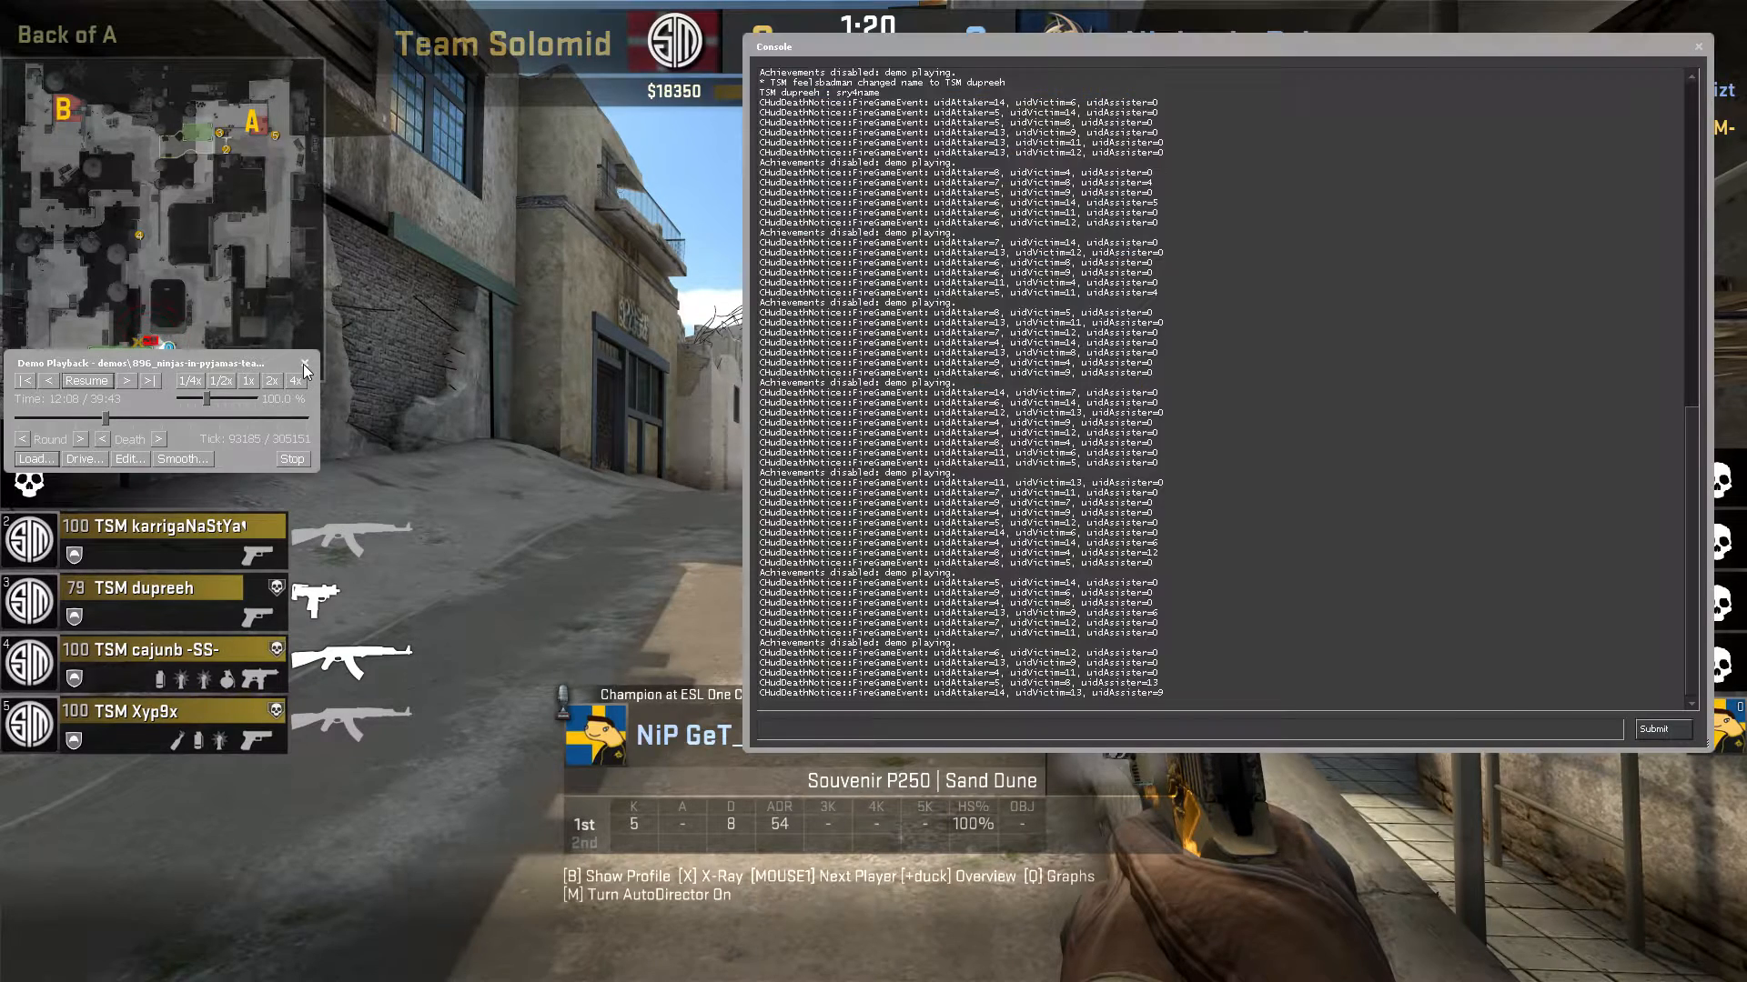
left_click_drag(1142, 56, 1083, 185)
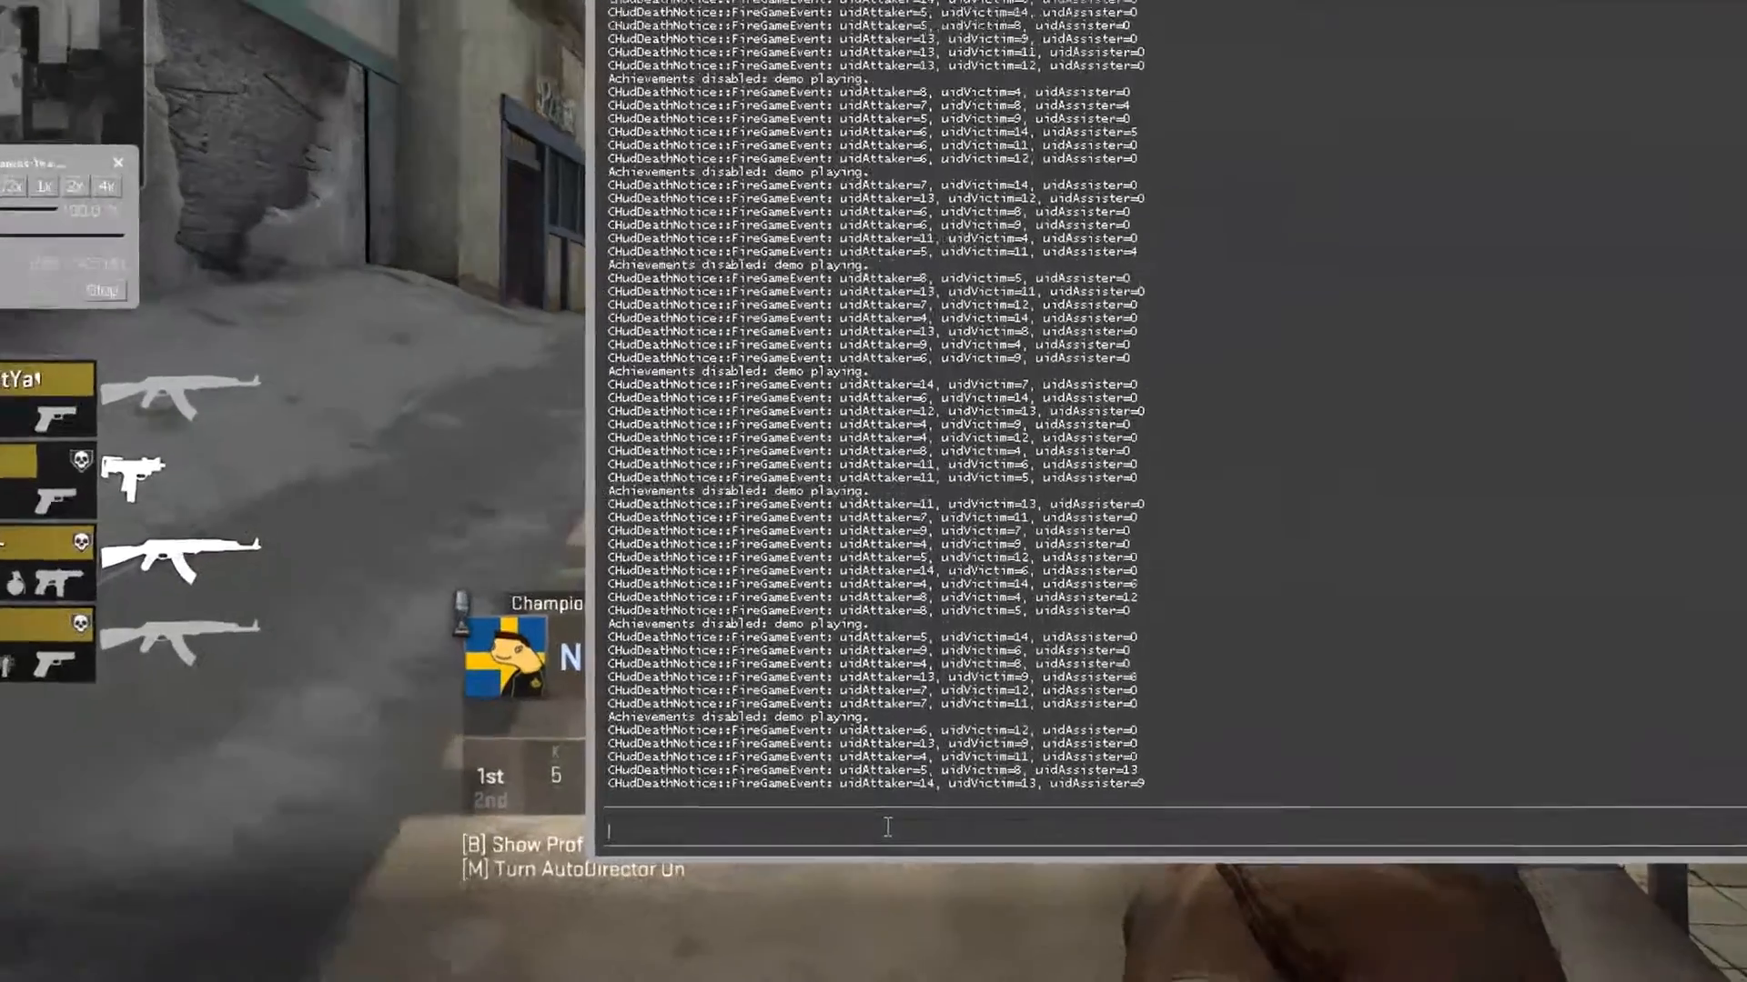
type("mirv_d")
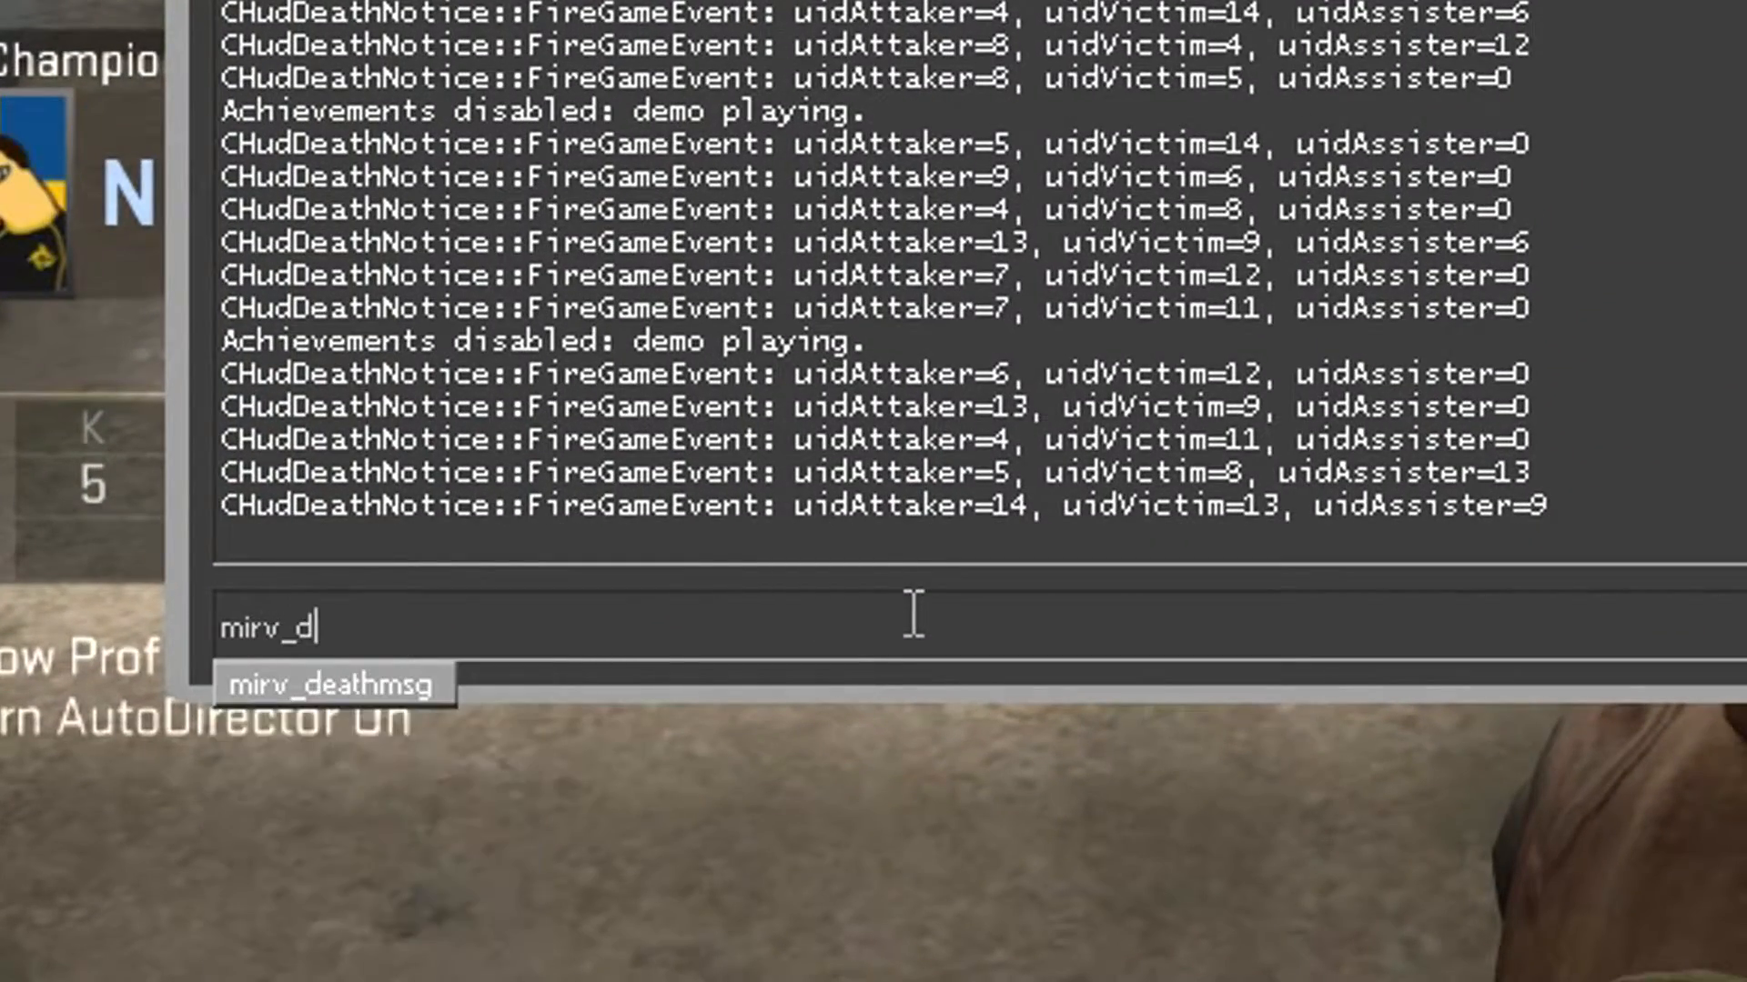
type("e")
key("Tab")
type("blo")
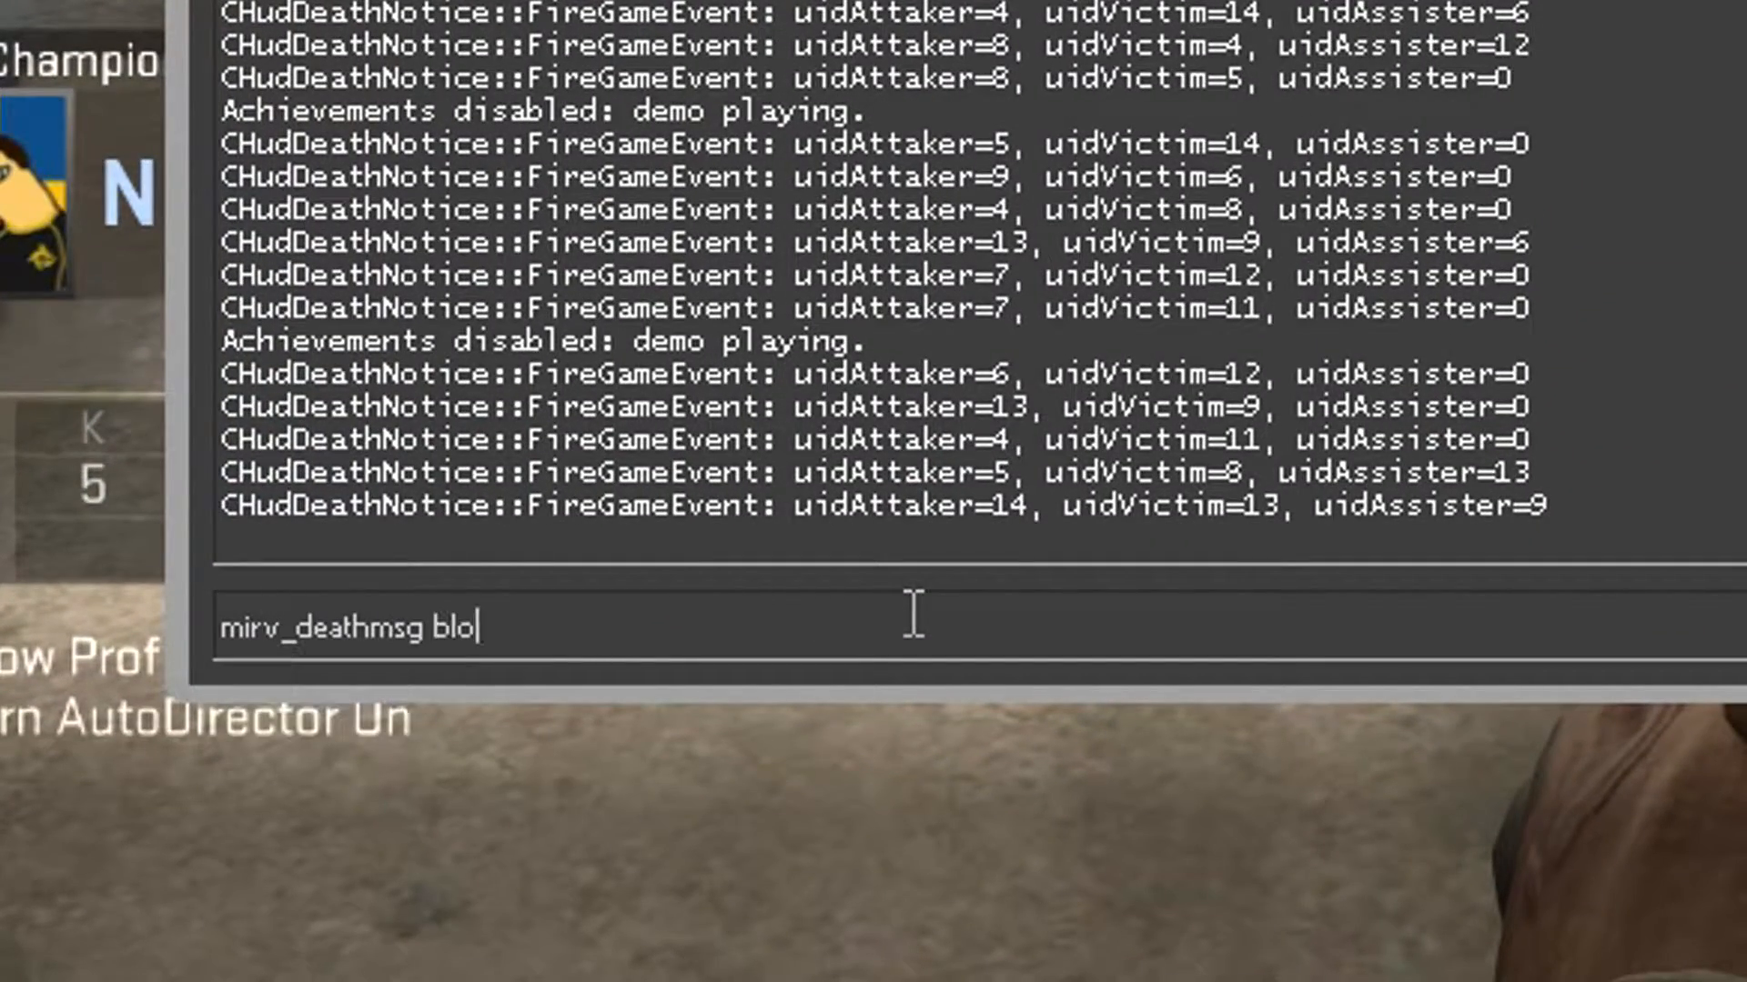
type("ck !14 ")
type("*")
key("Return")
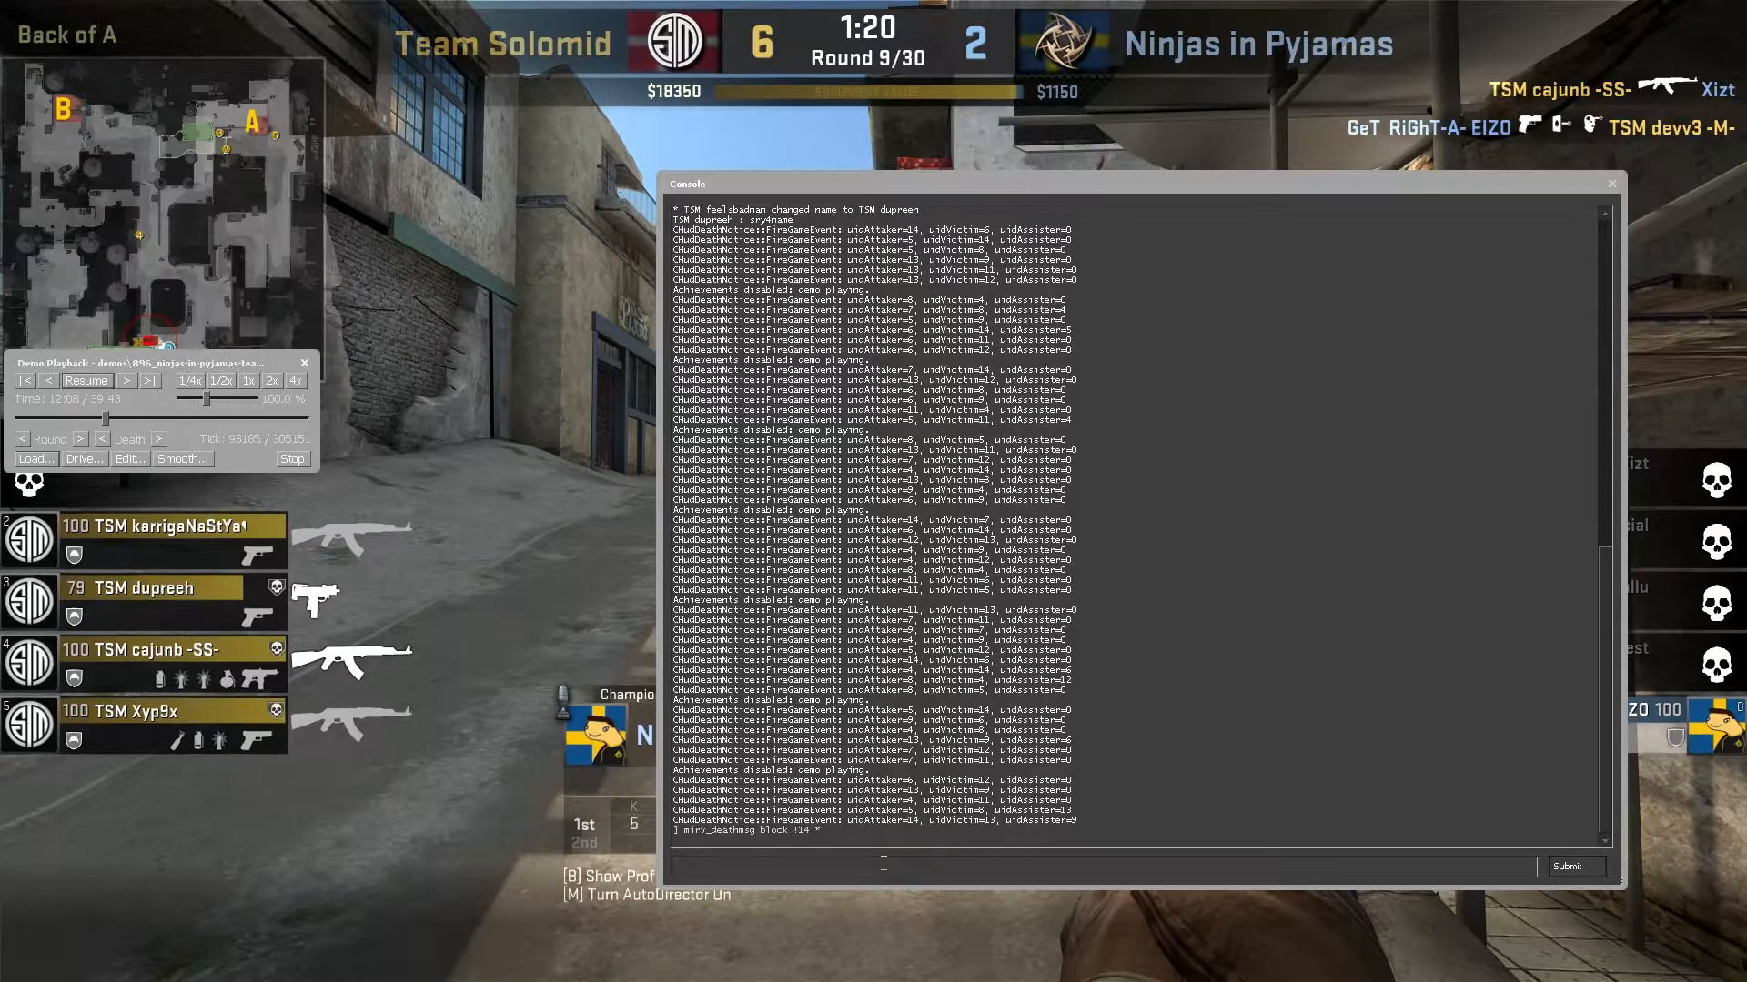
key("grave")
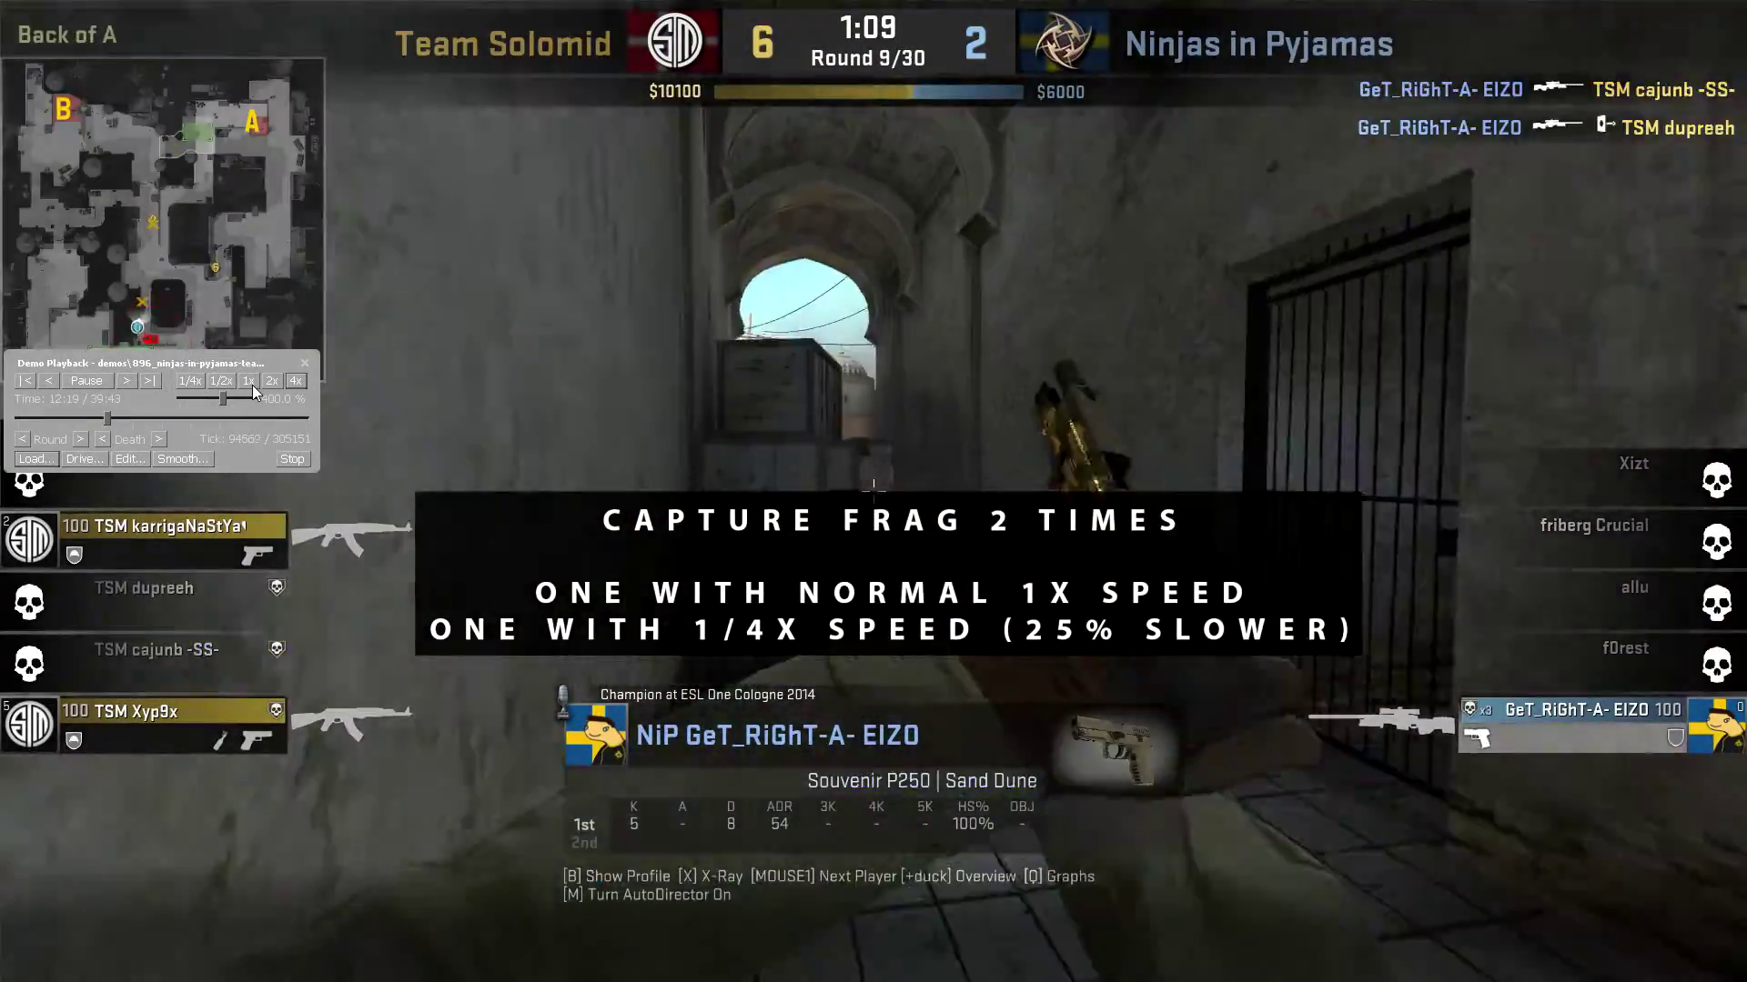
Play at 1x to near the frag, set 1/4x speed, pause and hide the playback panel
left_click(252, 385)
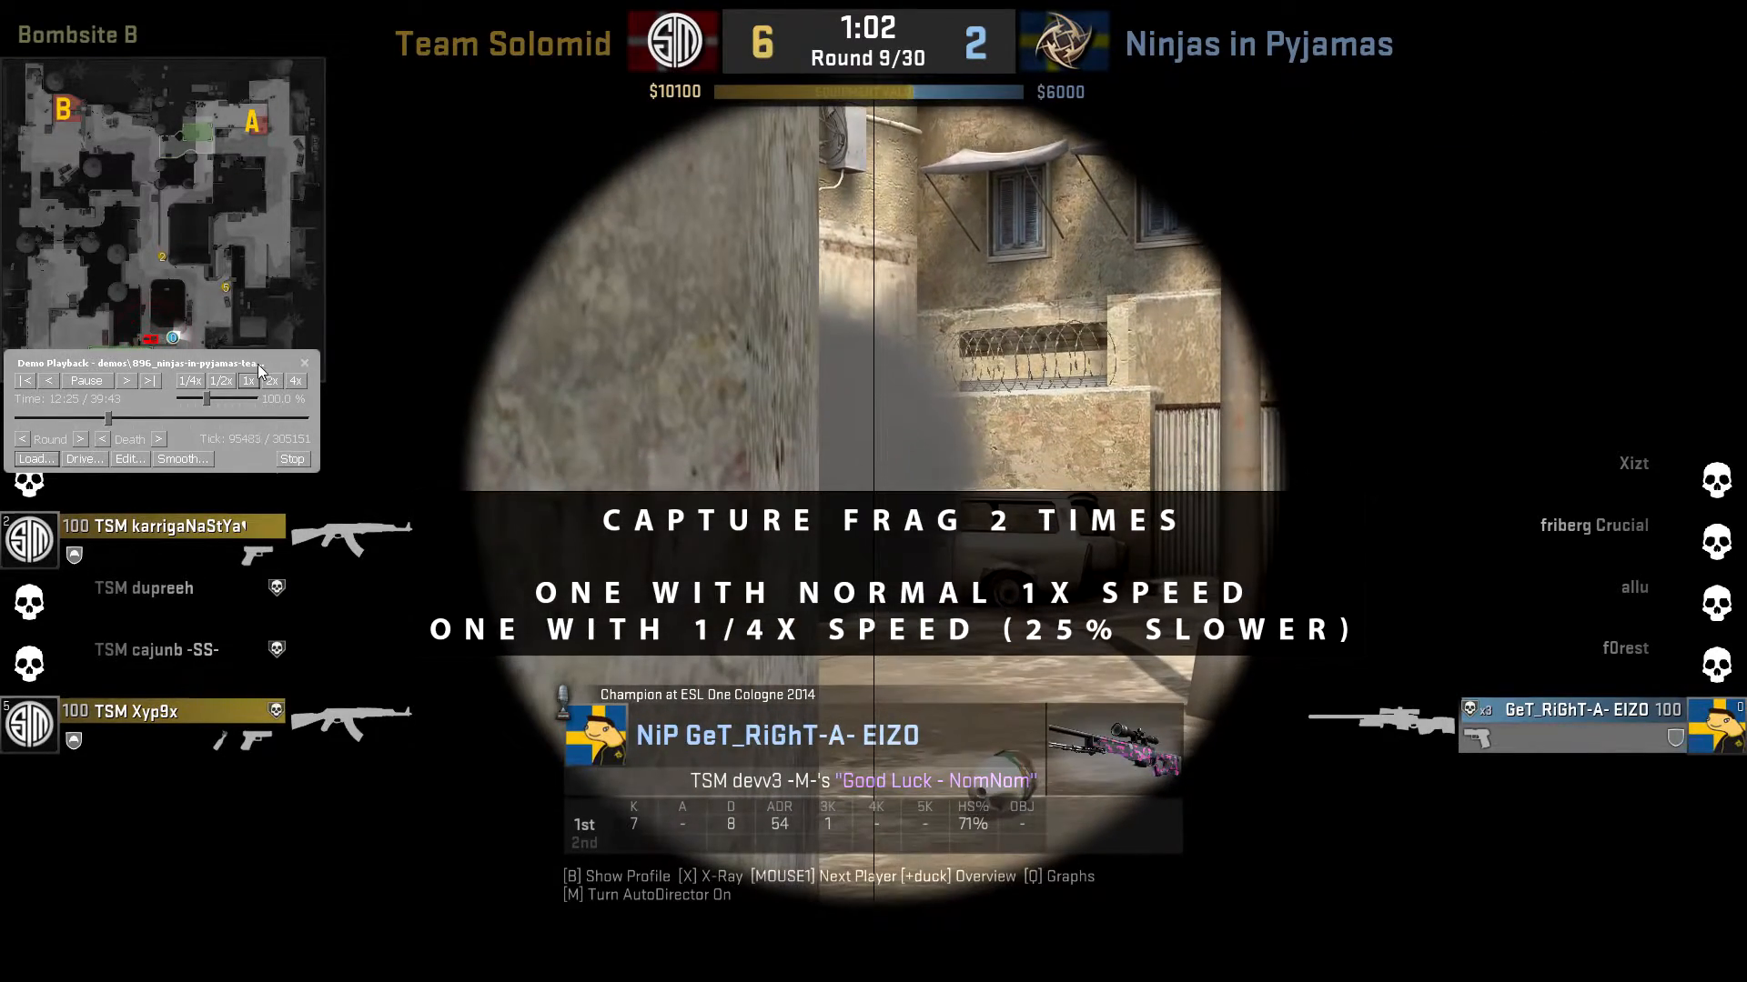
left_click_drag(274, 365, 324, 388)
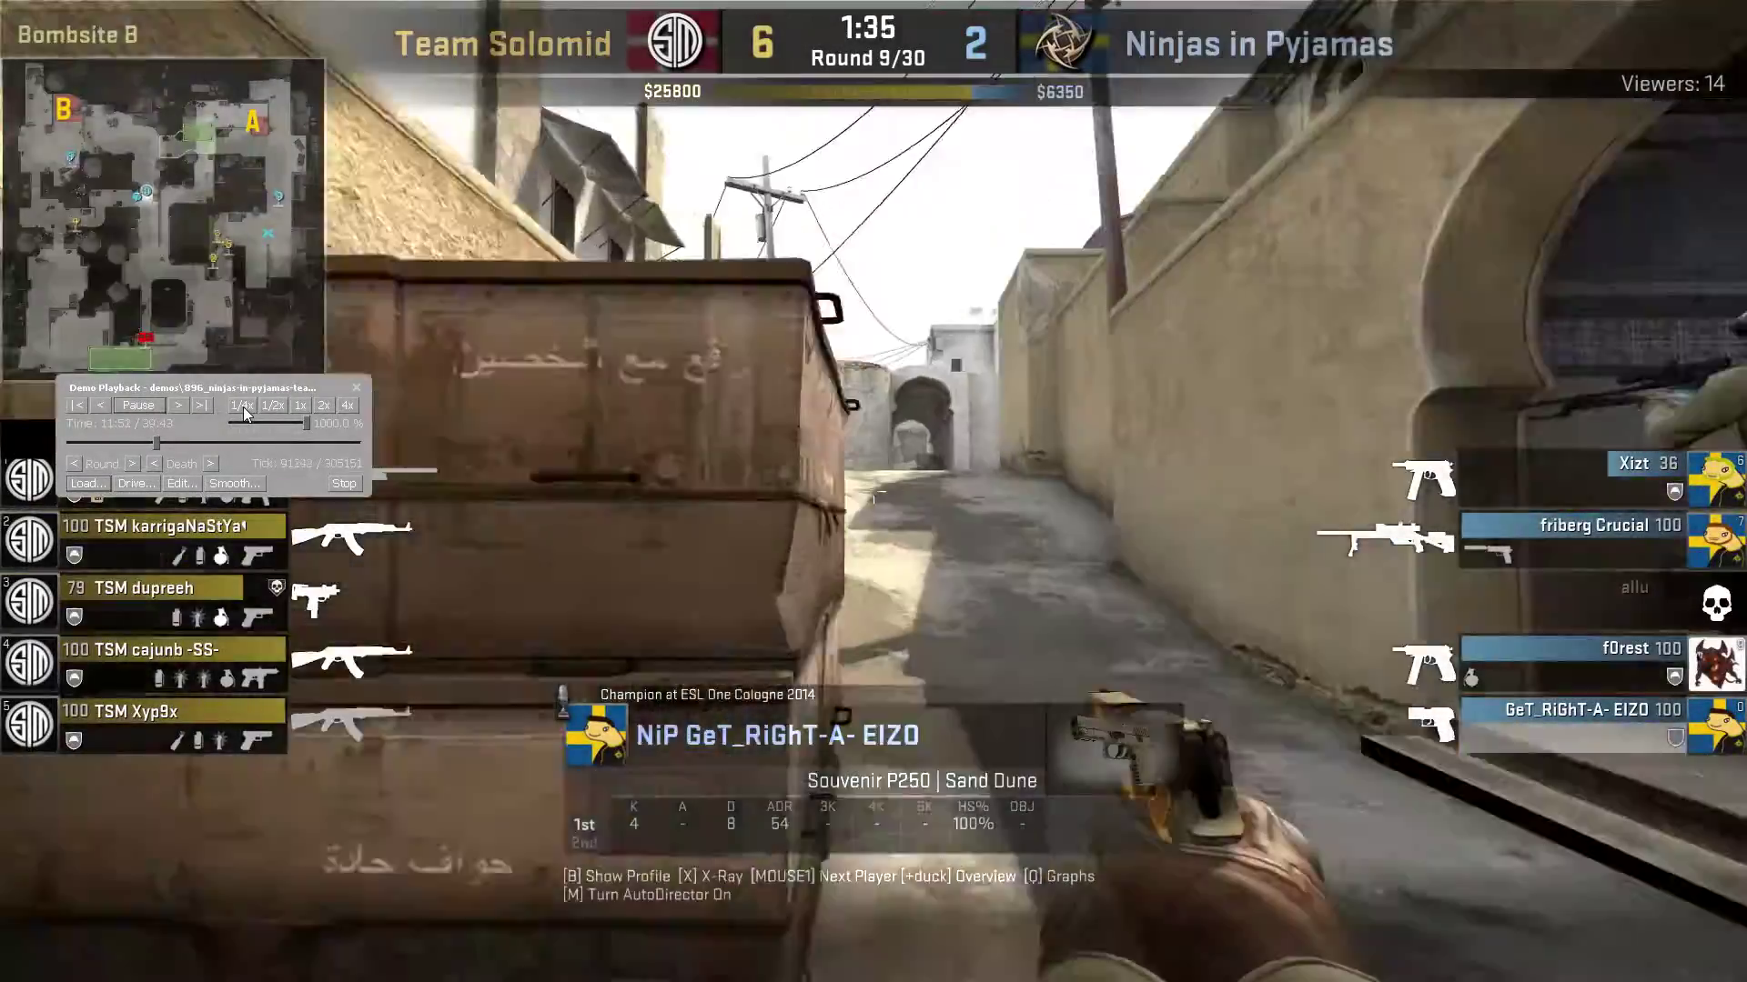
left_click(244, 408)
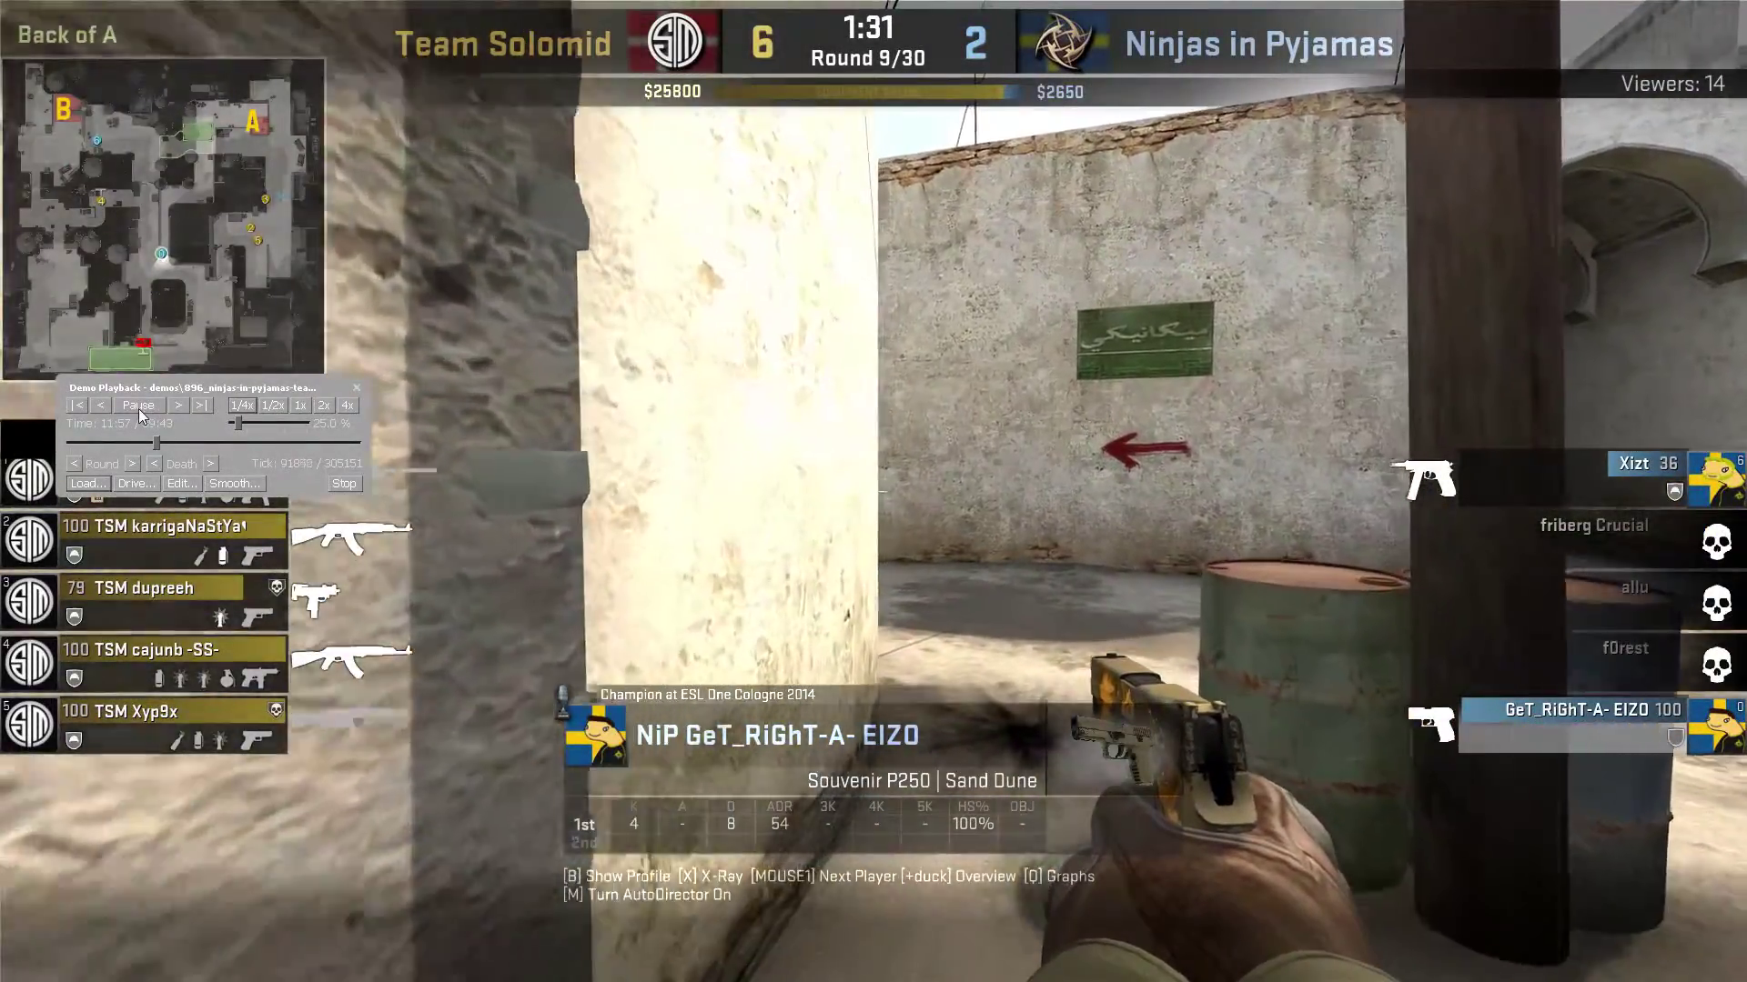
left_click(137, 408)
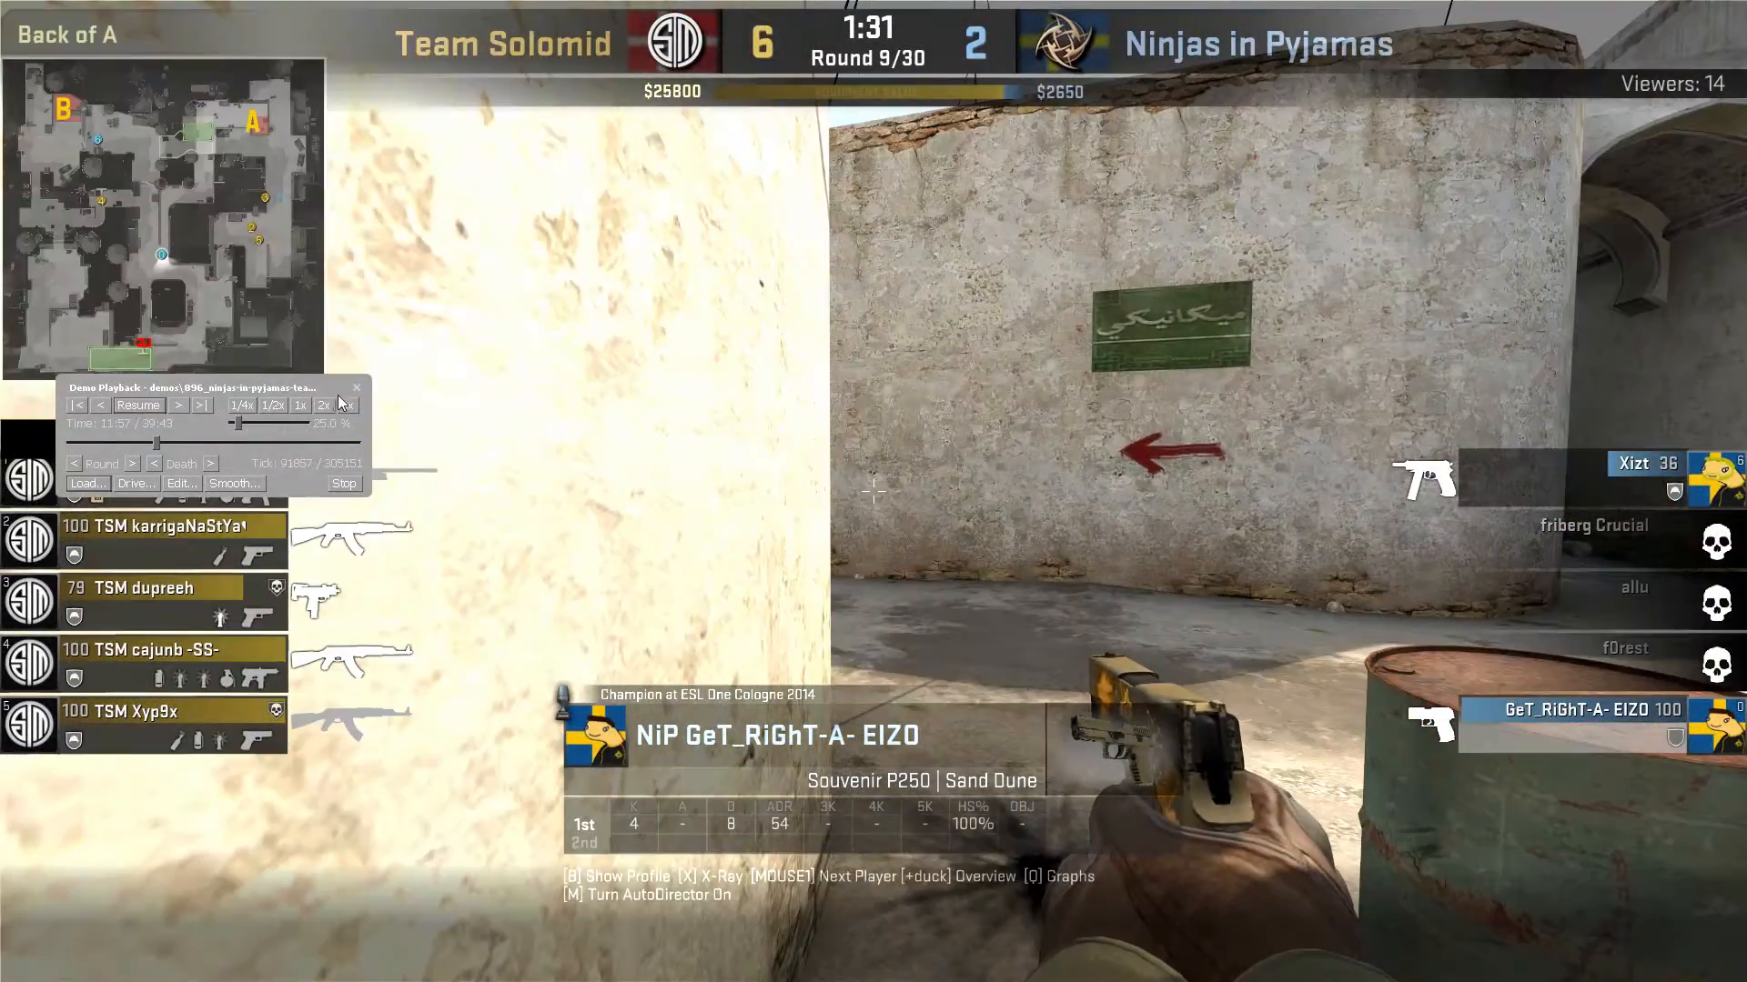
left_click(357, 387)
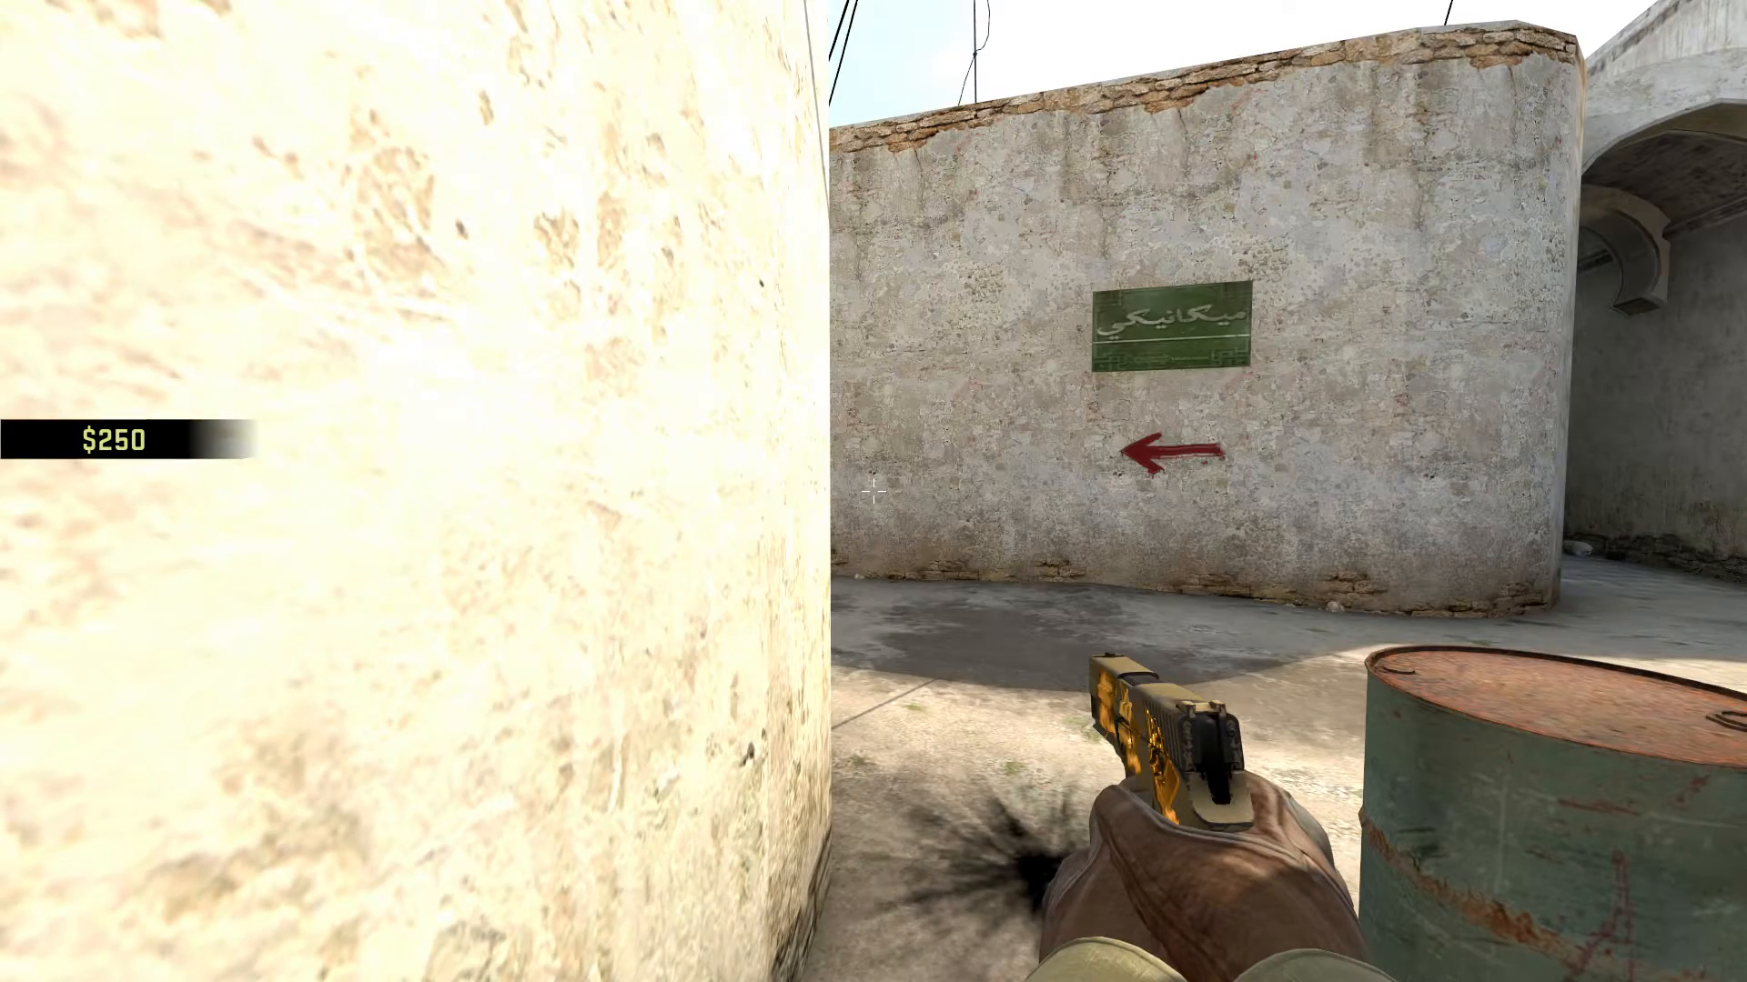
Set mirv_deathmsg cfg fadeouttime 1000 in the console so kill notices stay on screen
key("grave")
type("mirv_")
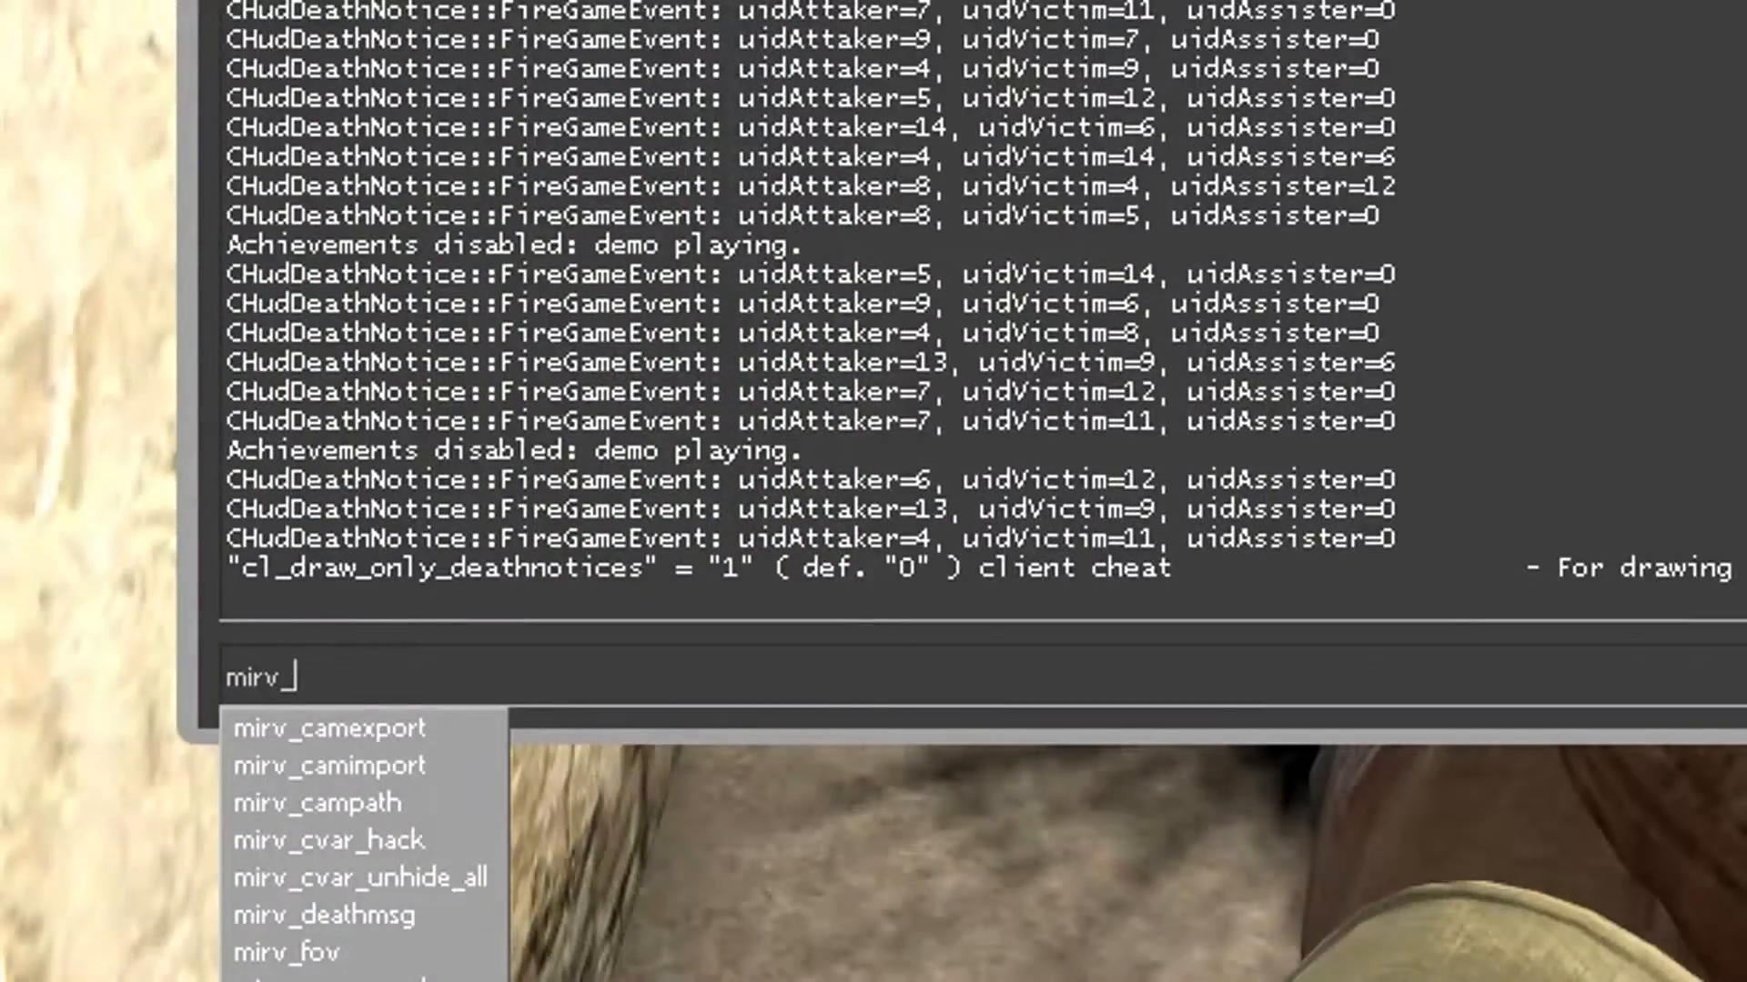
type("deathmsg ")
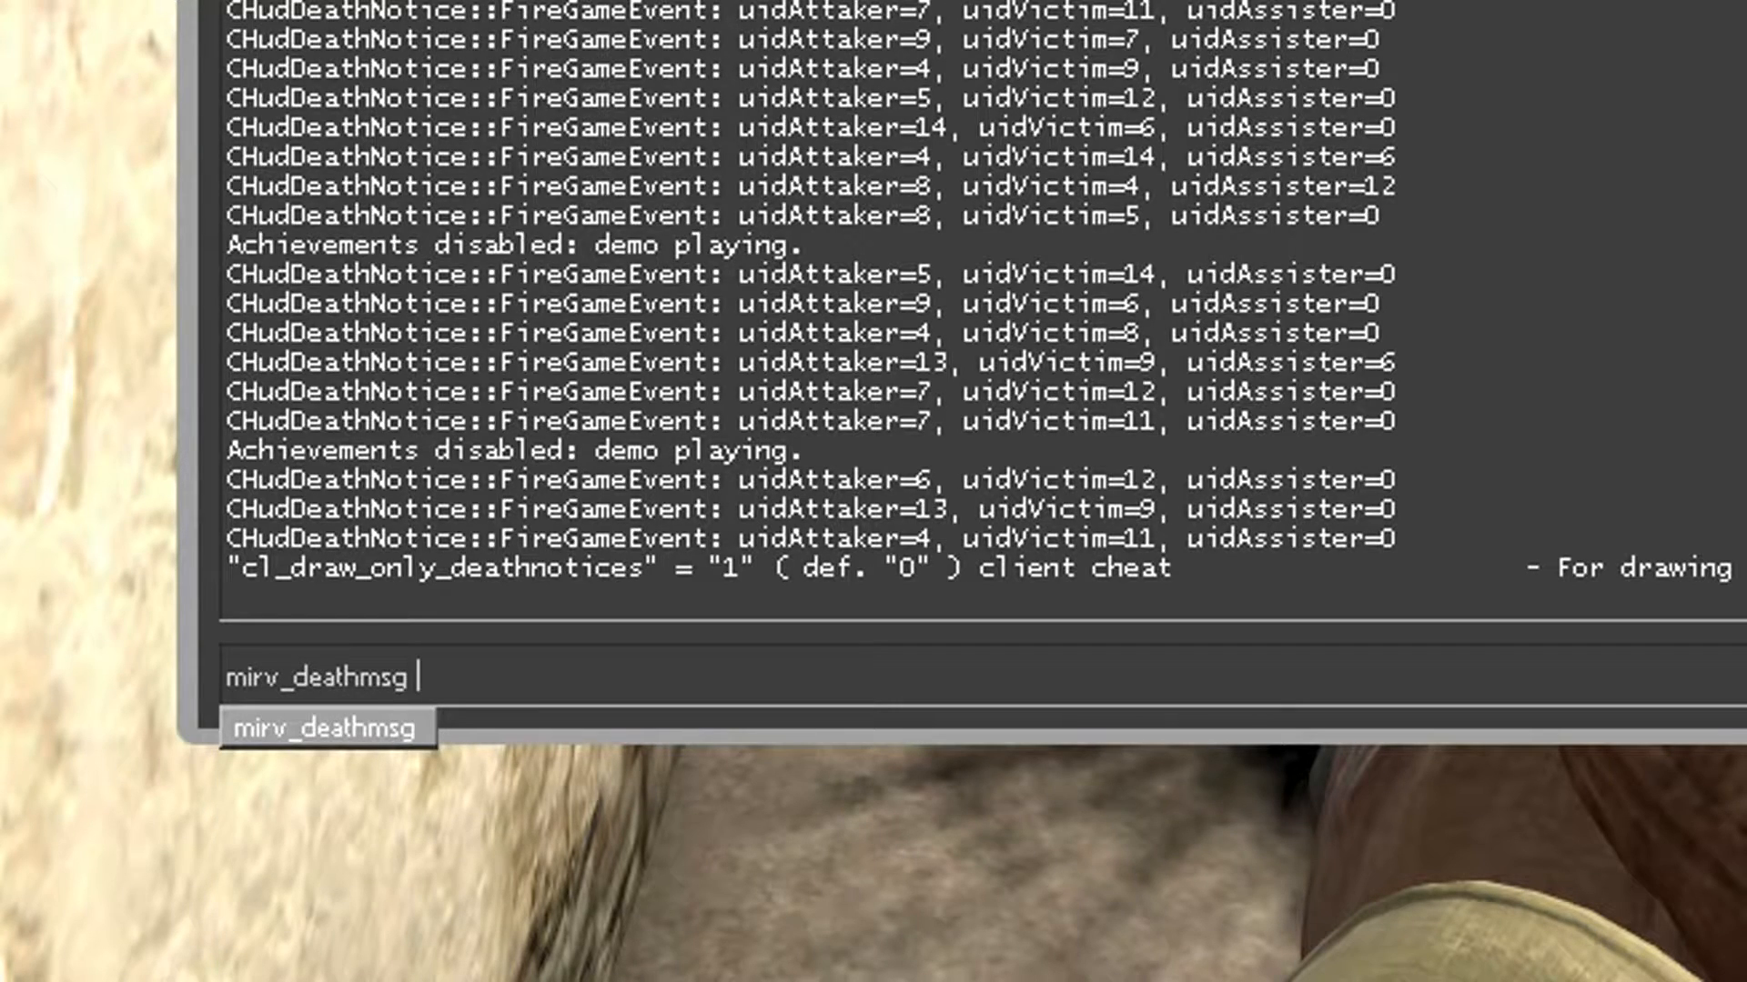
type("cfg")
key("Return")
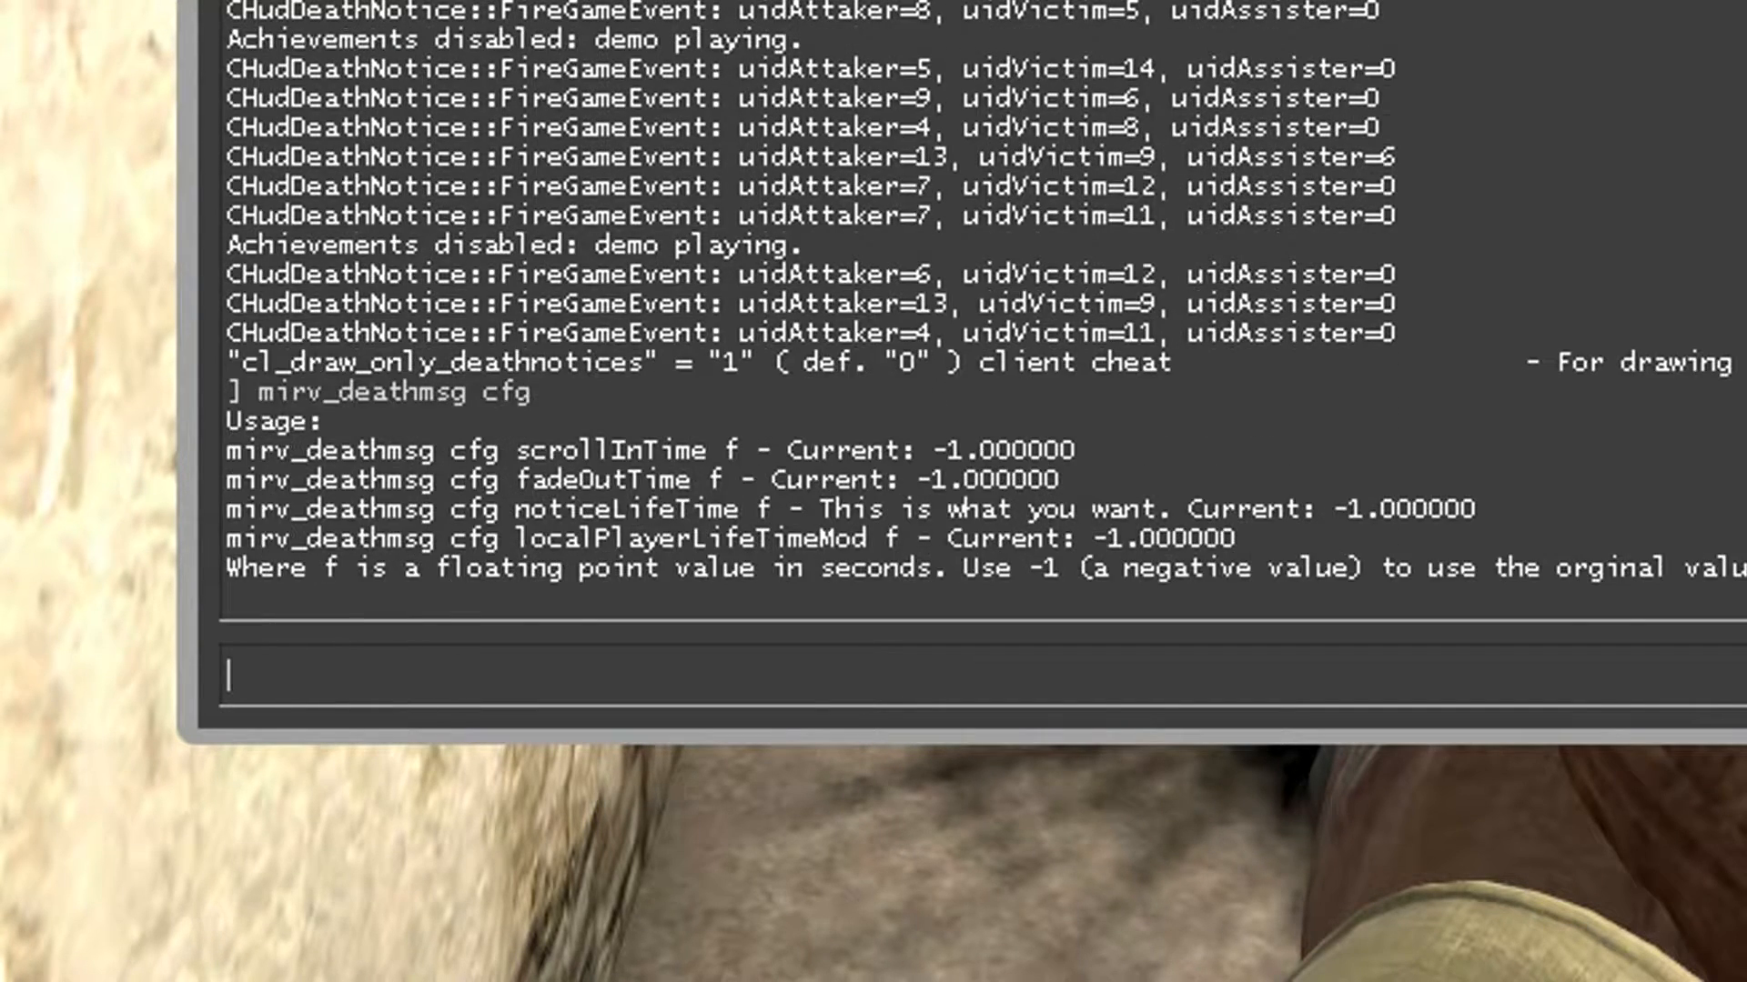
key("Up")
type("adeout")
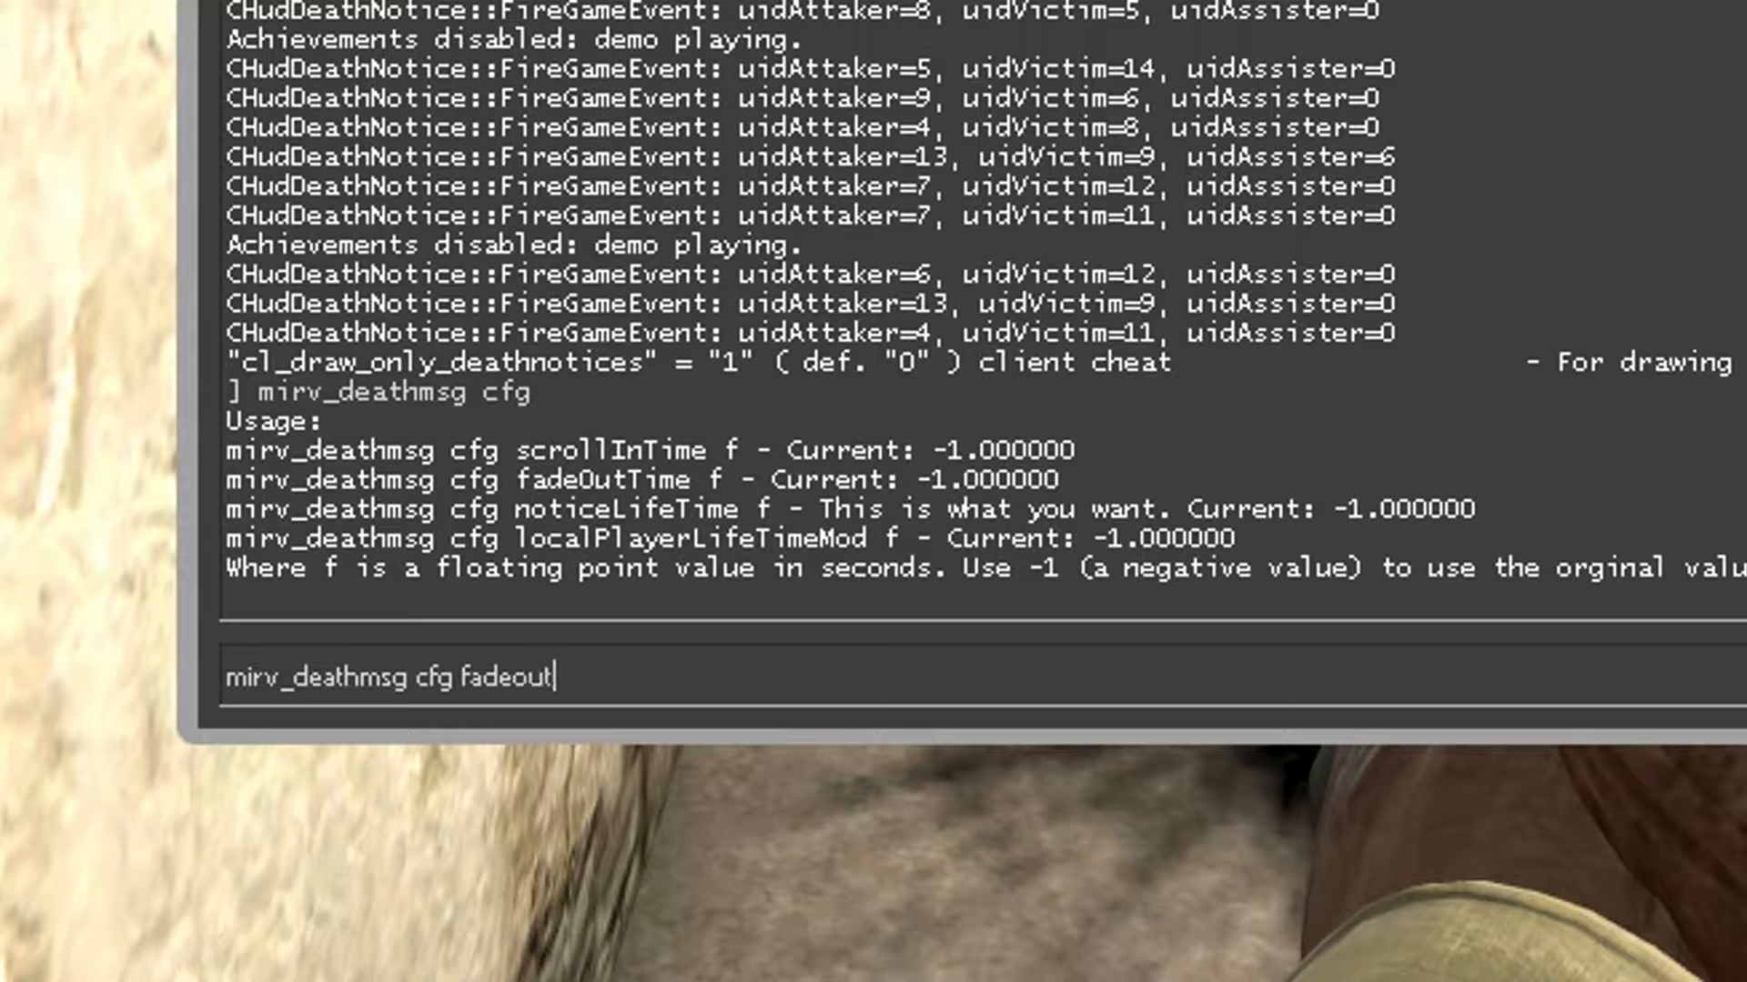
type("time 1000")
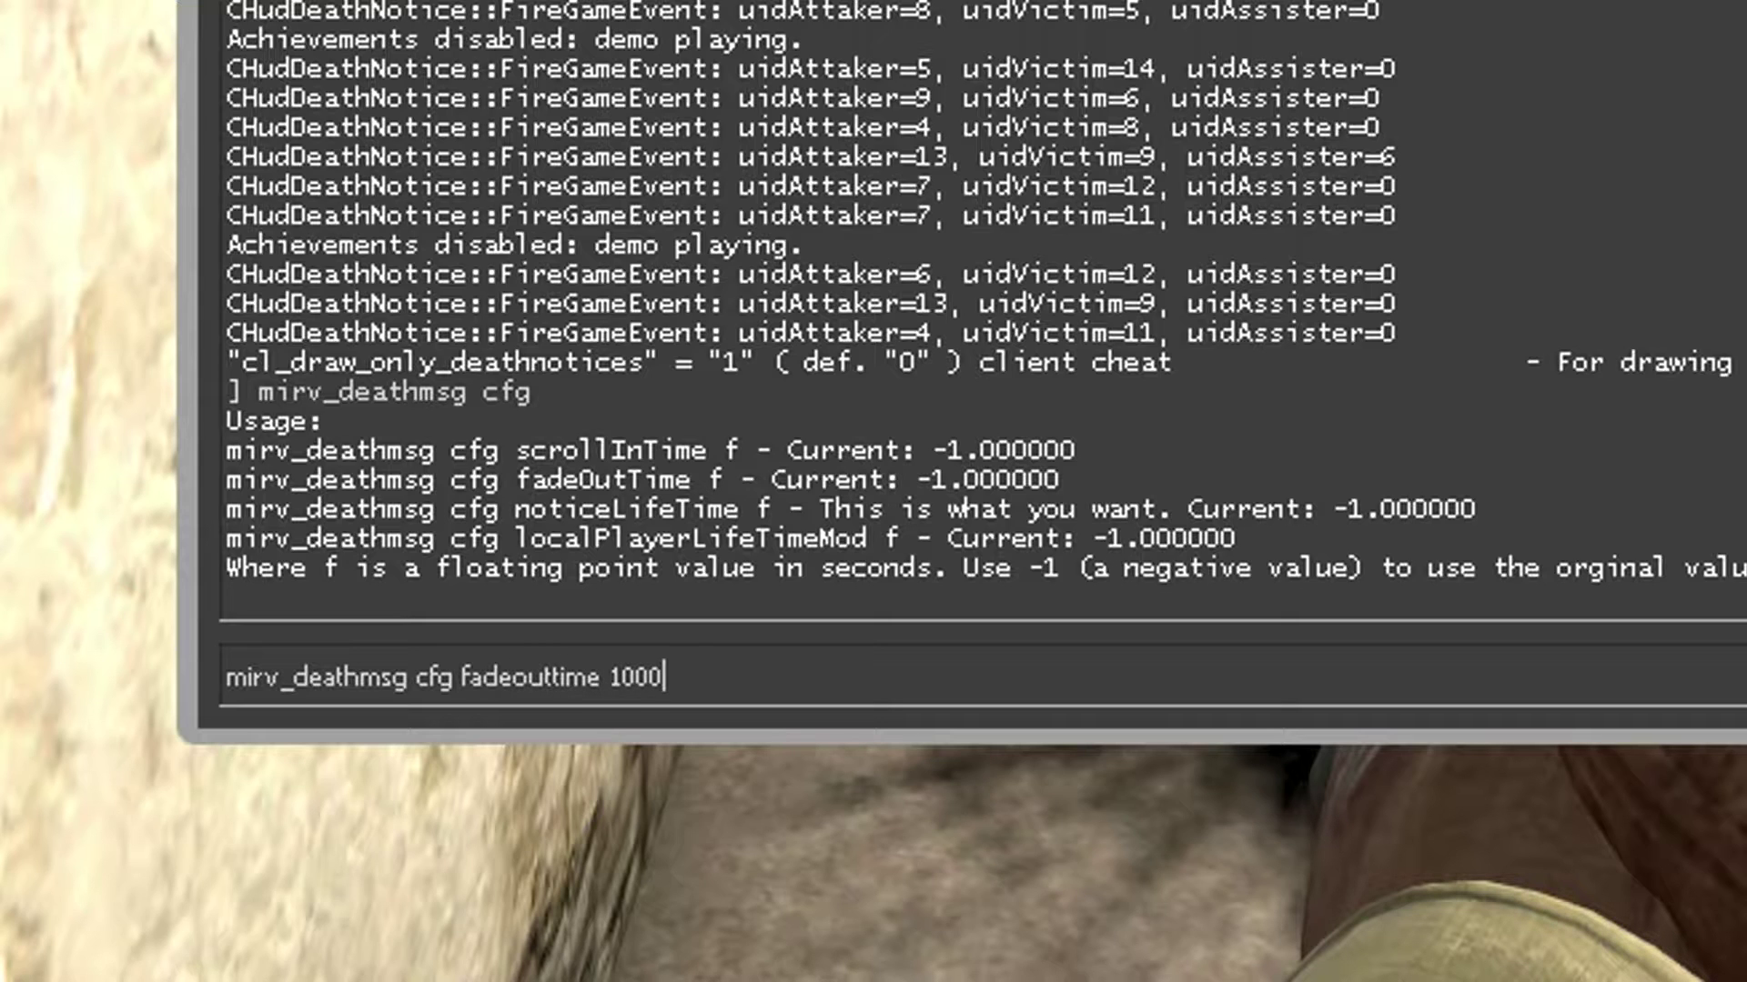
key("Return")
key("grave")
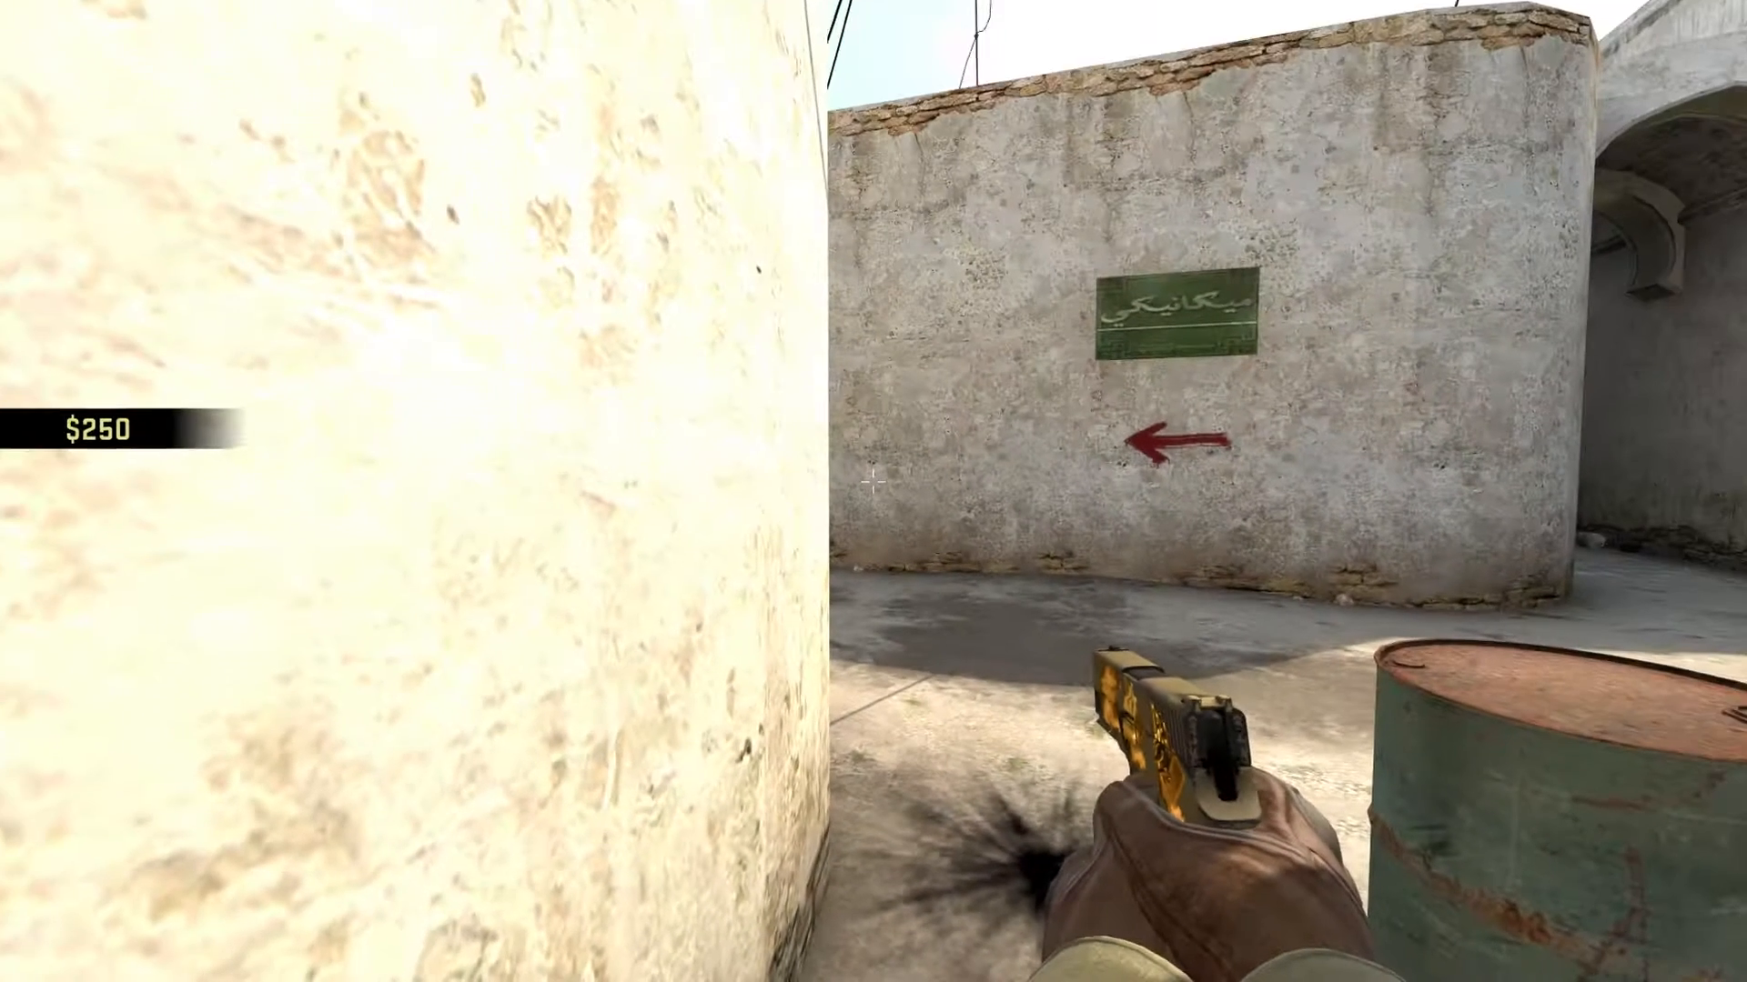
Resume the slowed demo through the frag with the playback panel hidden
key("shift+F2")
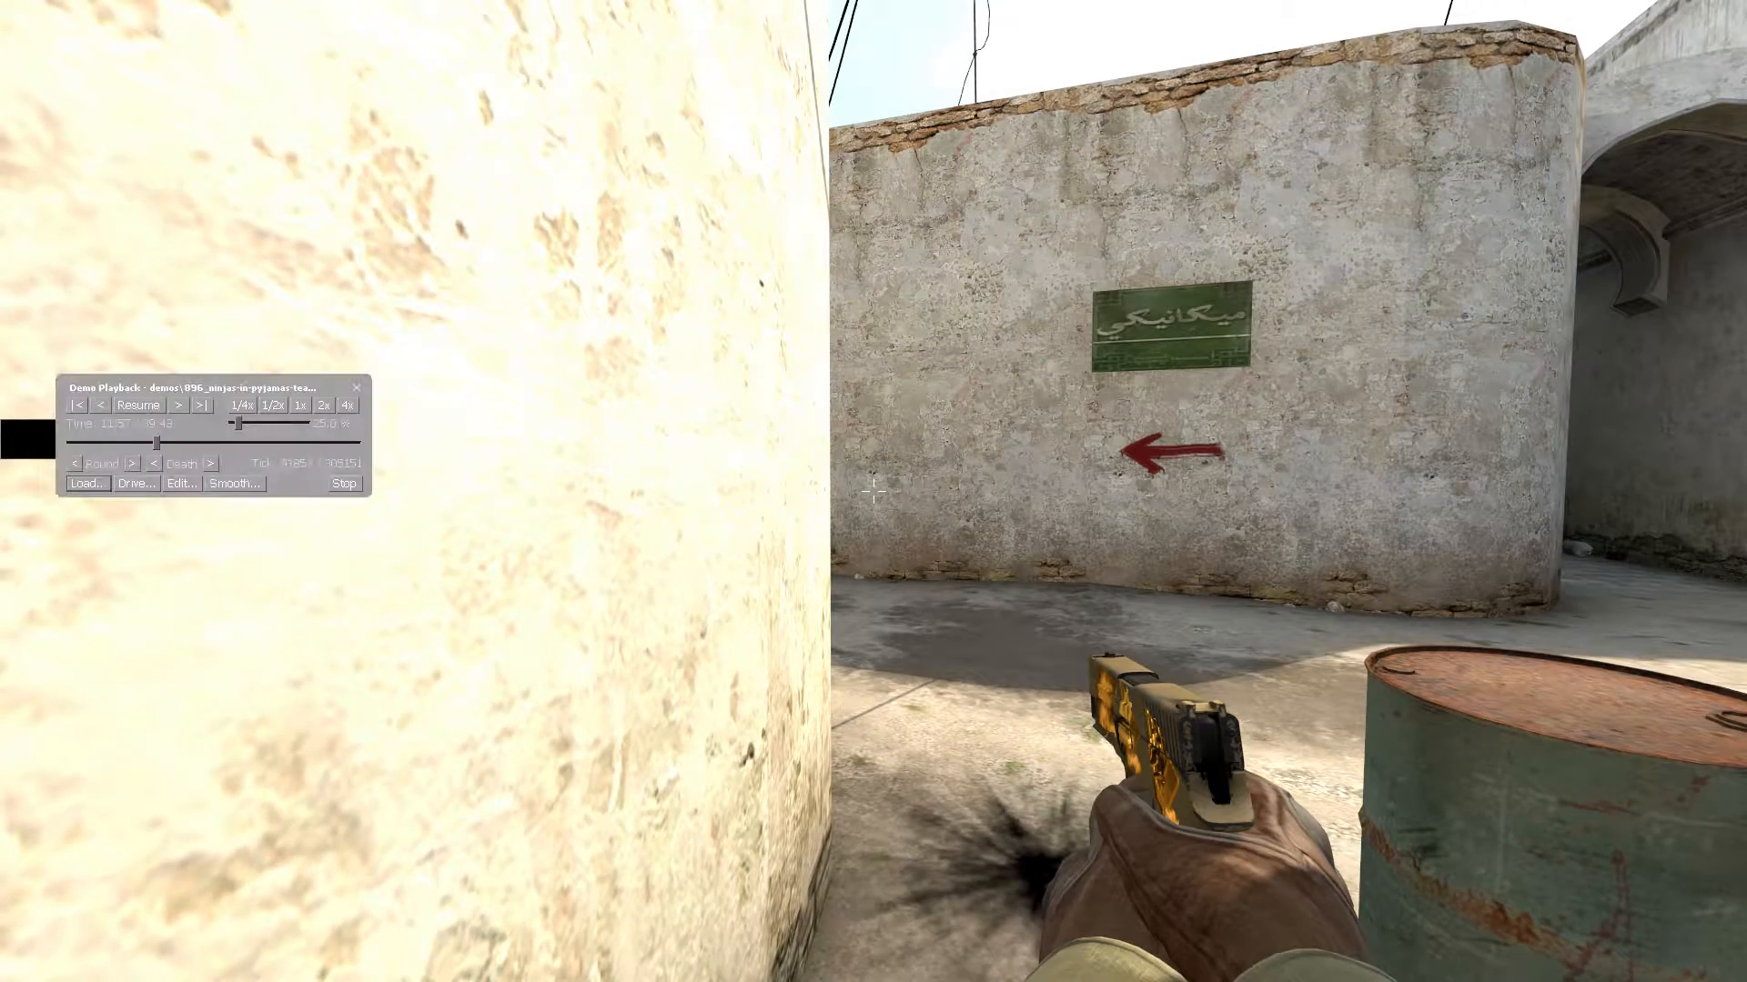
left_click(166, 414)
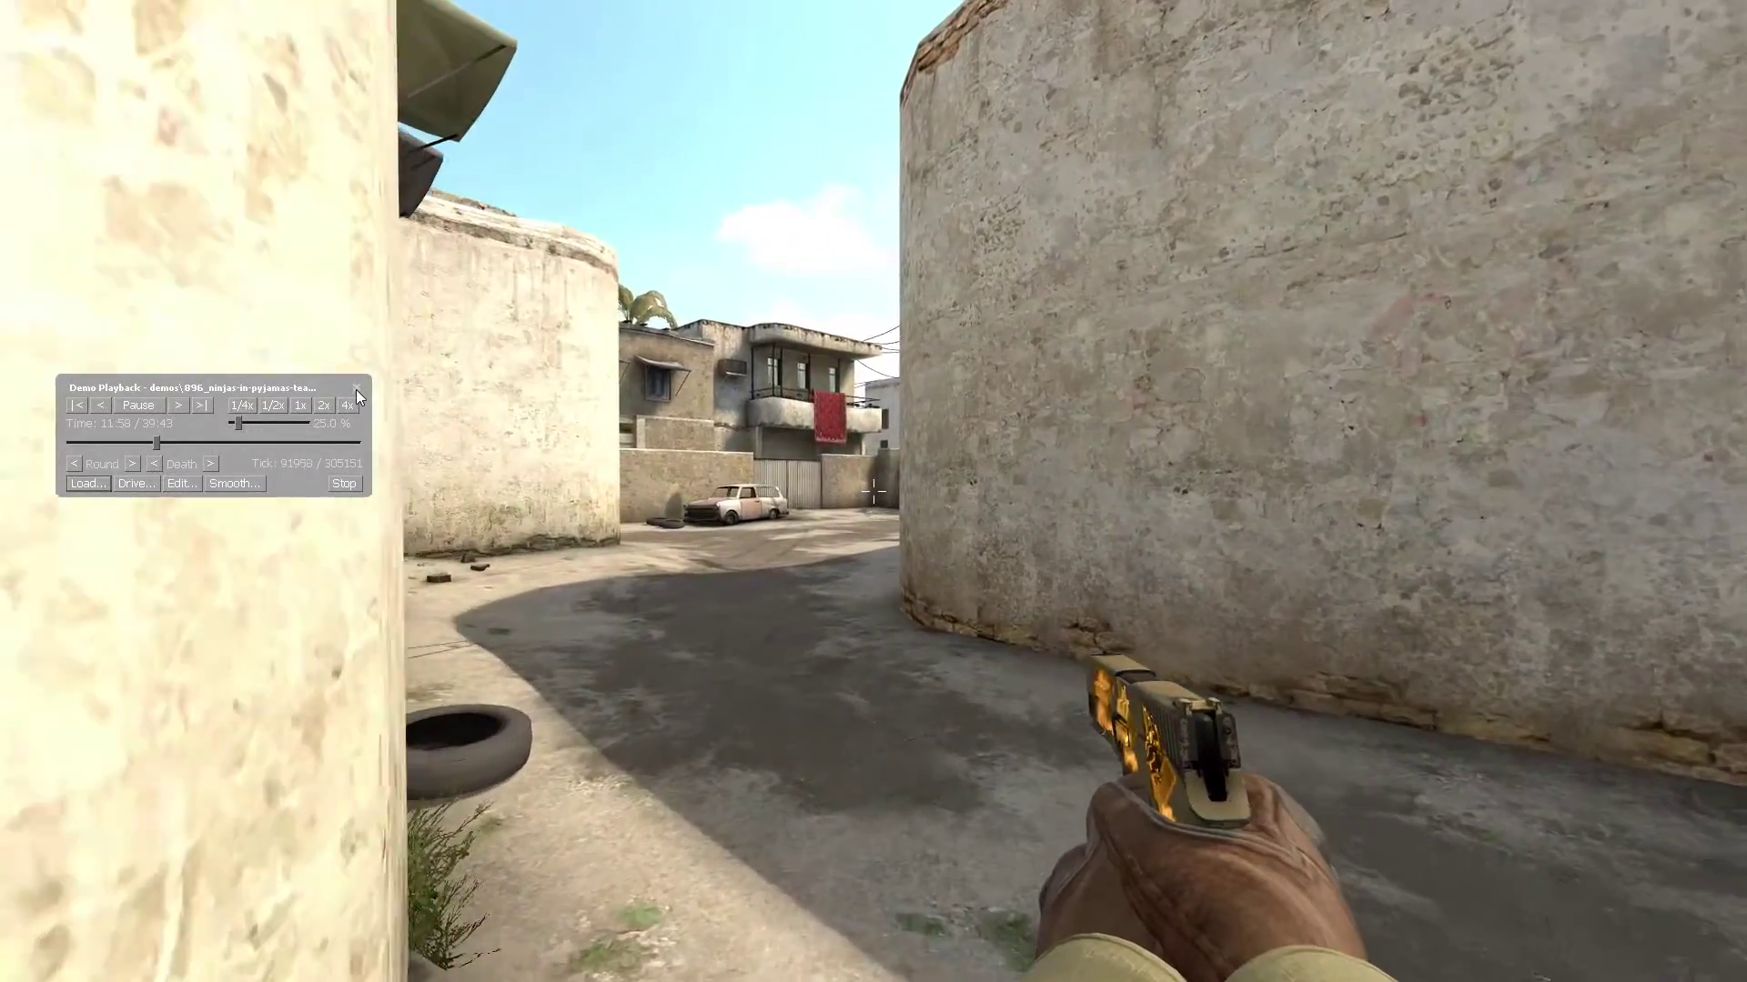
left_click(356, 387)
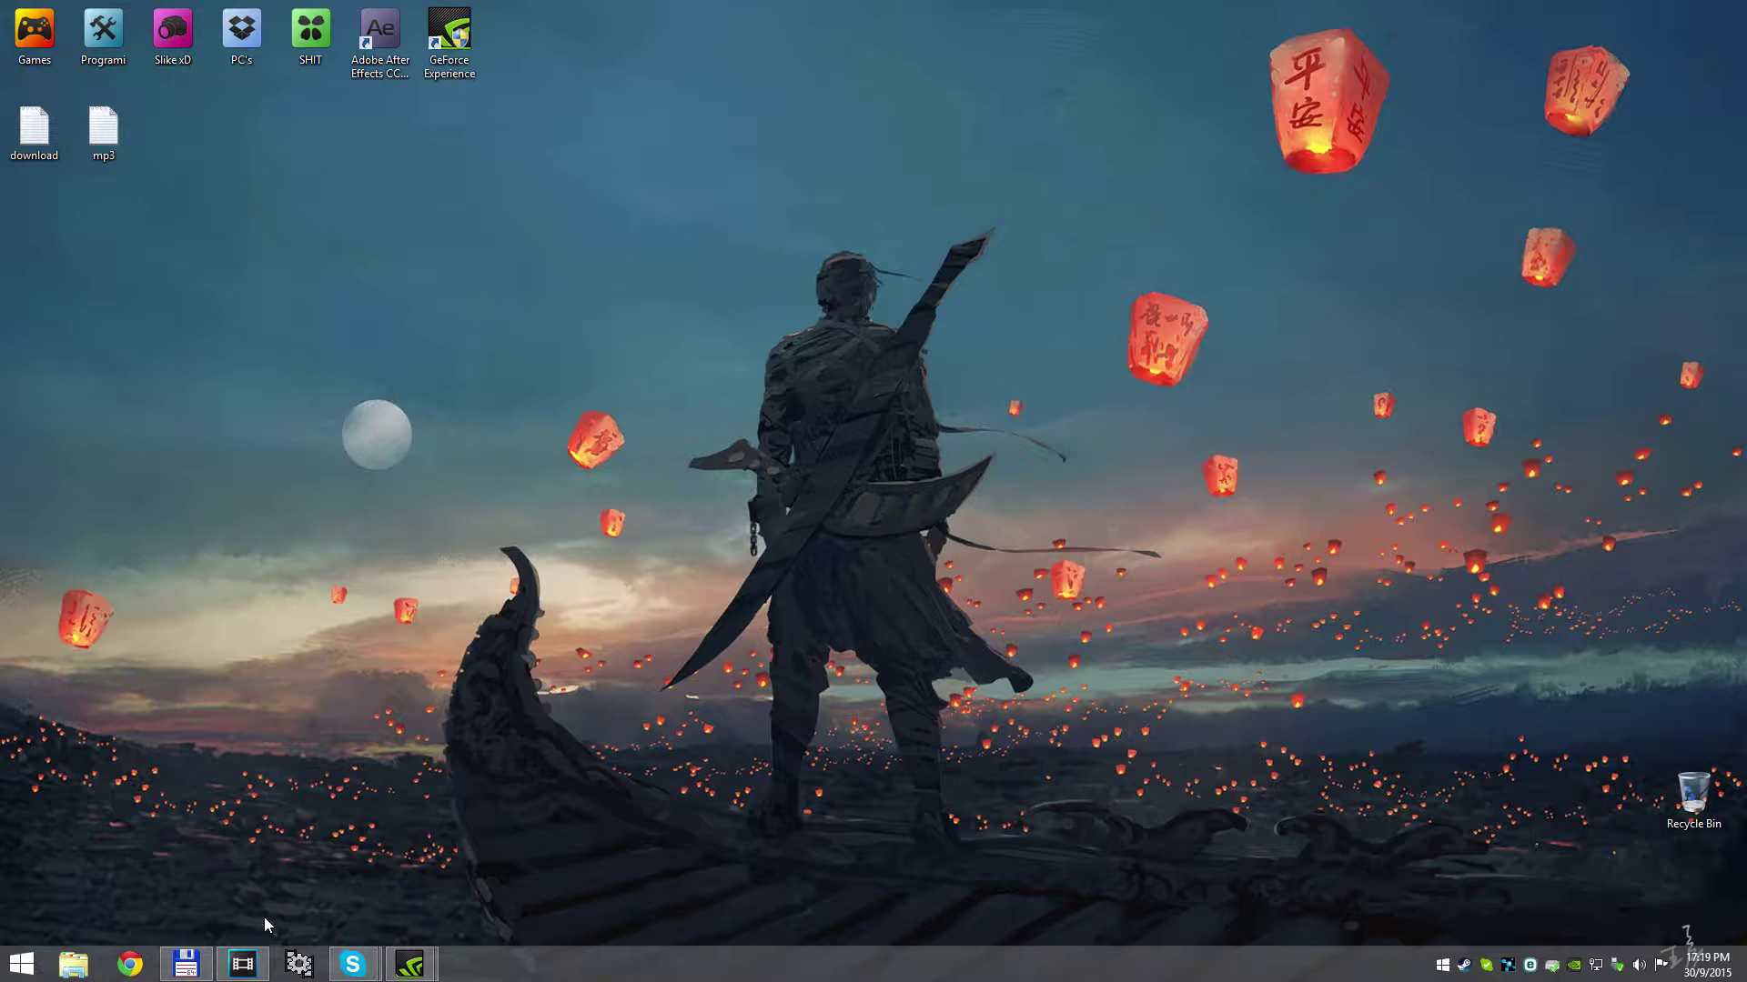
Confirm the Vegas project properties use the 1080p 60fps template without changing them
left_click(241, 964)
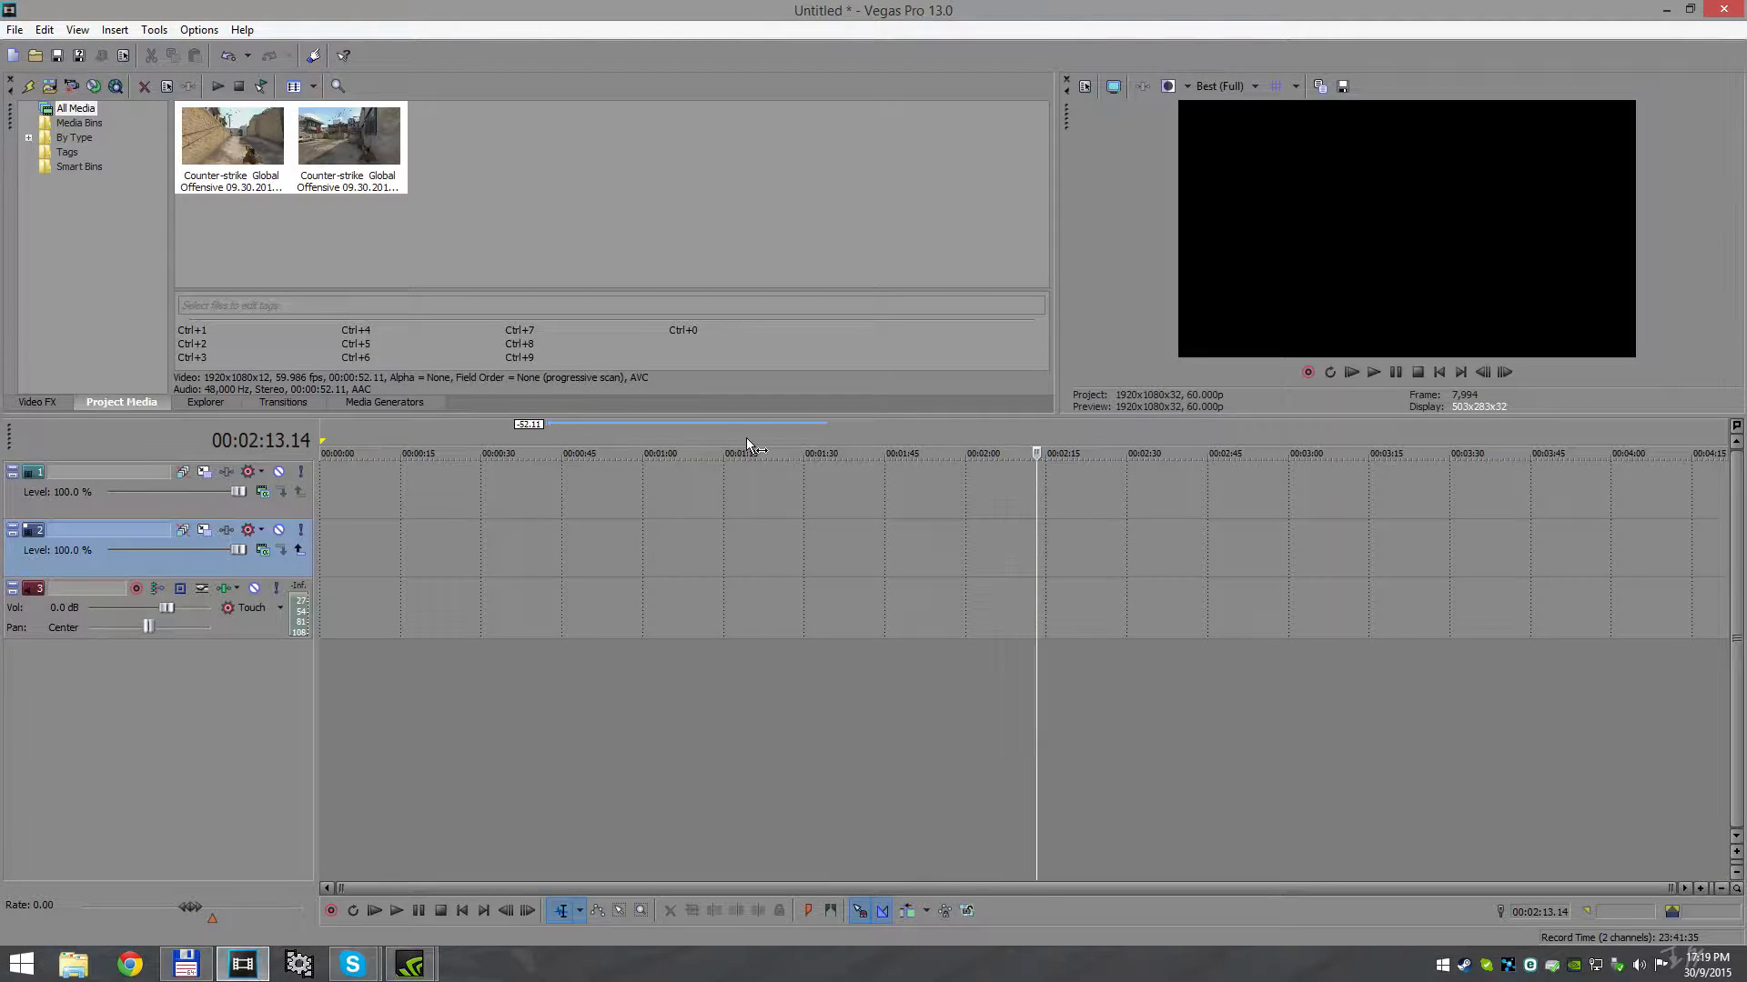
left_click(14, 29)
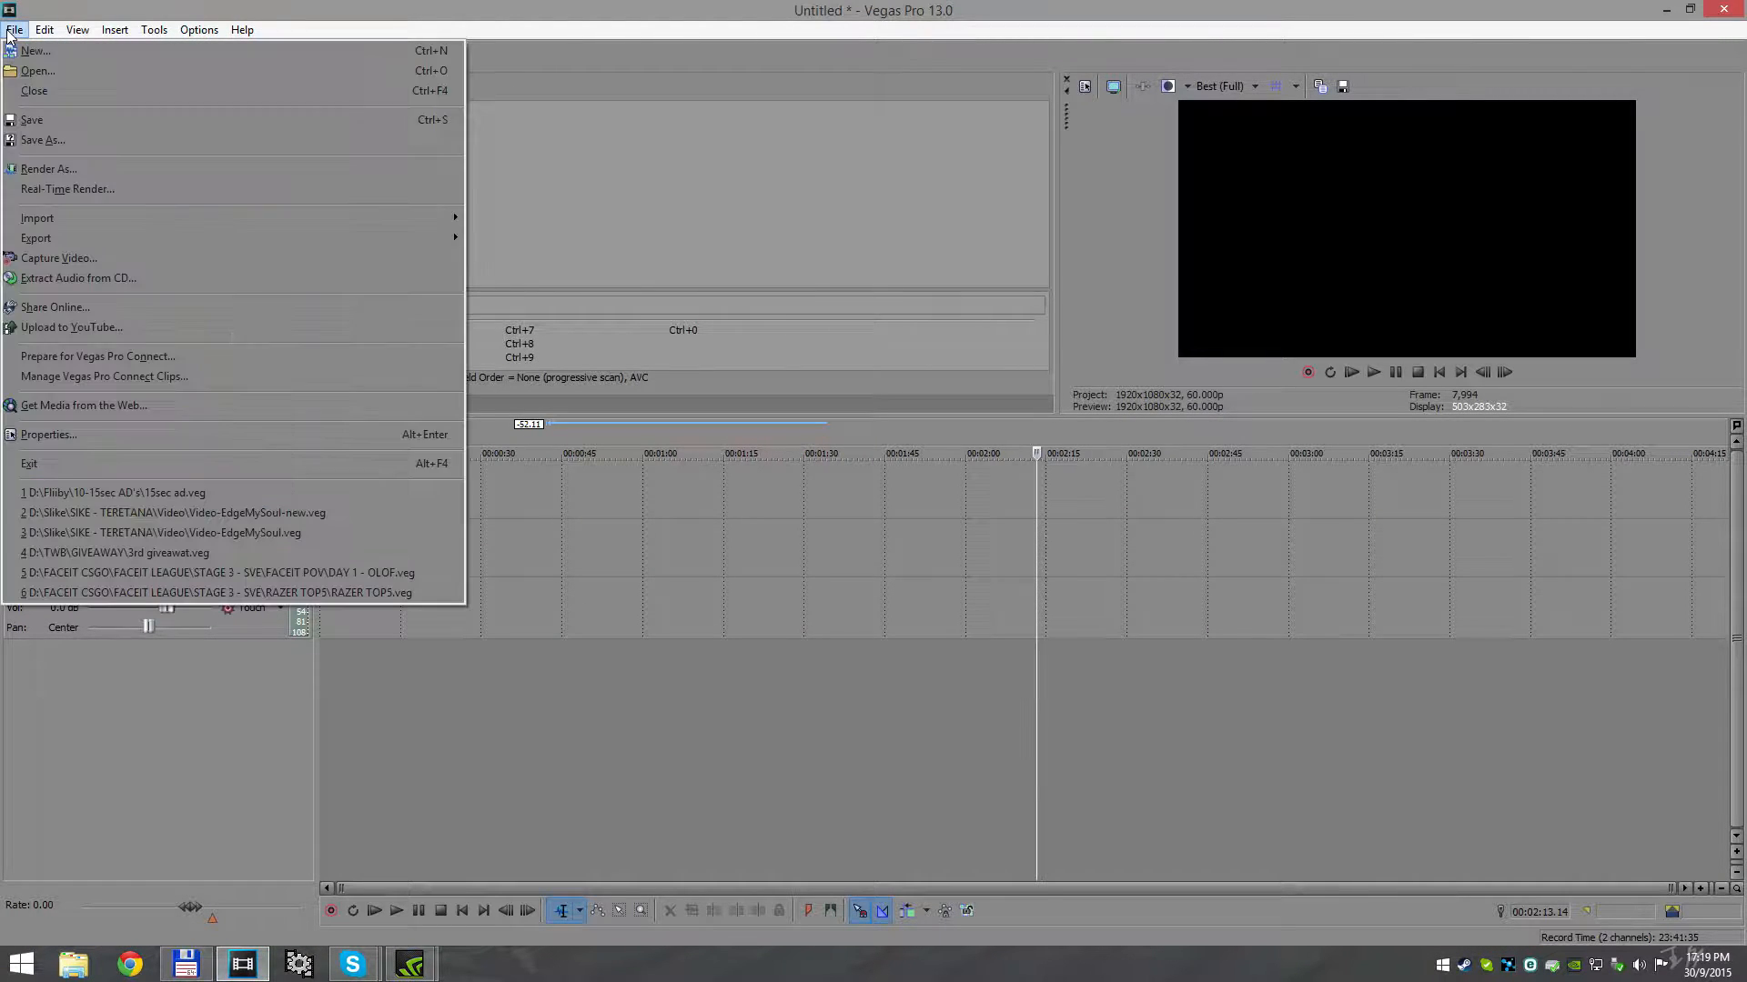
left_click(95, 444)
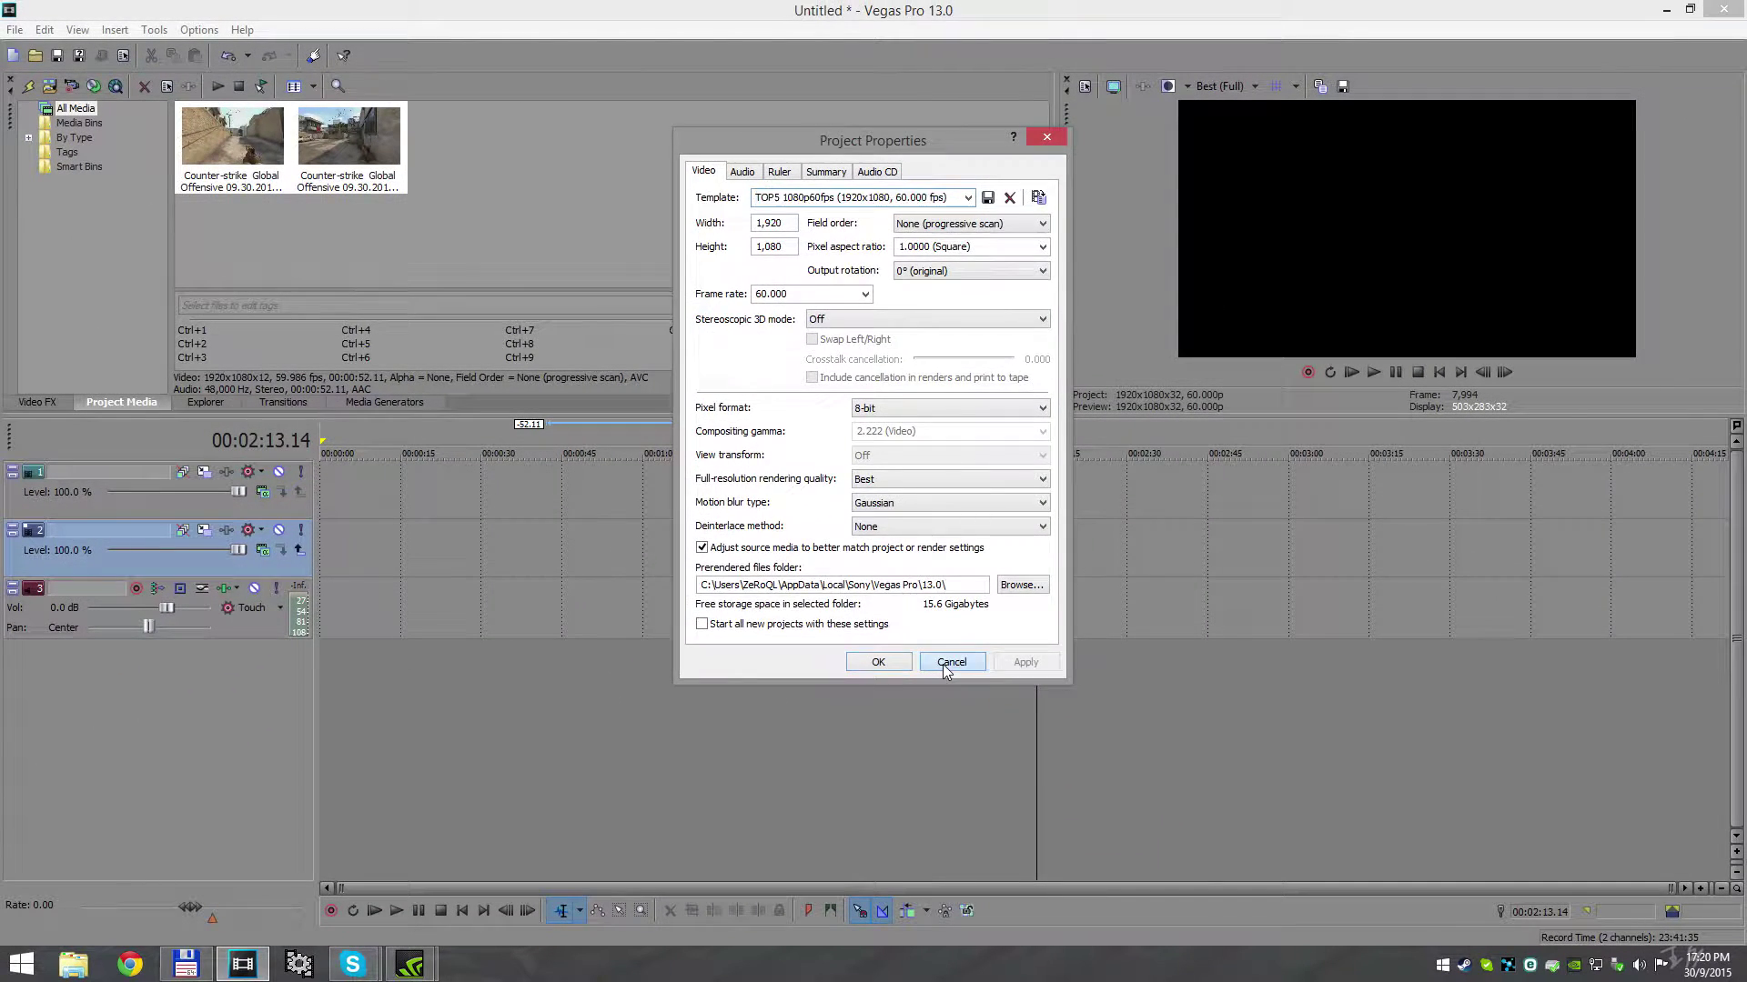
left_click(943, 665)
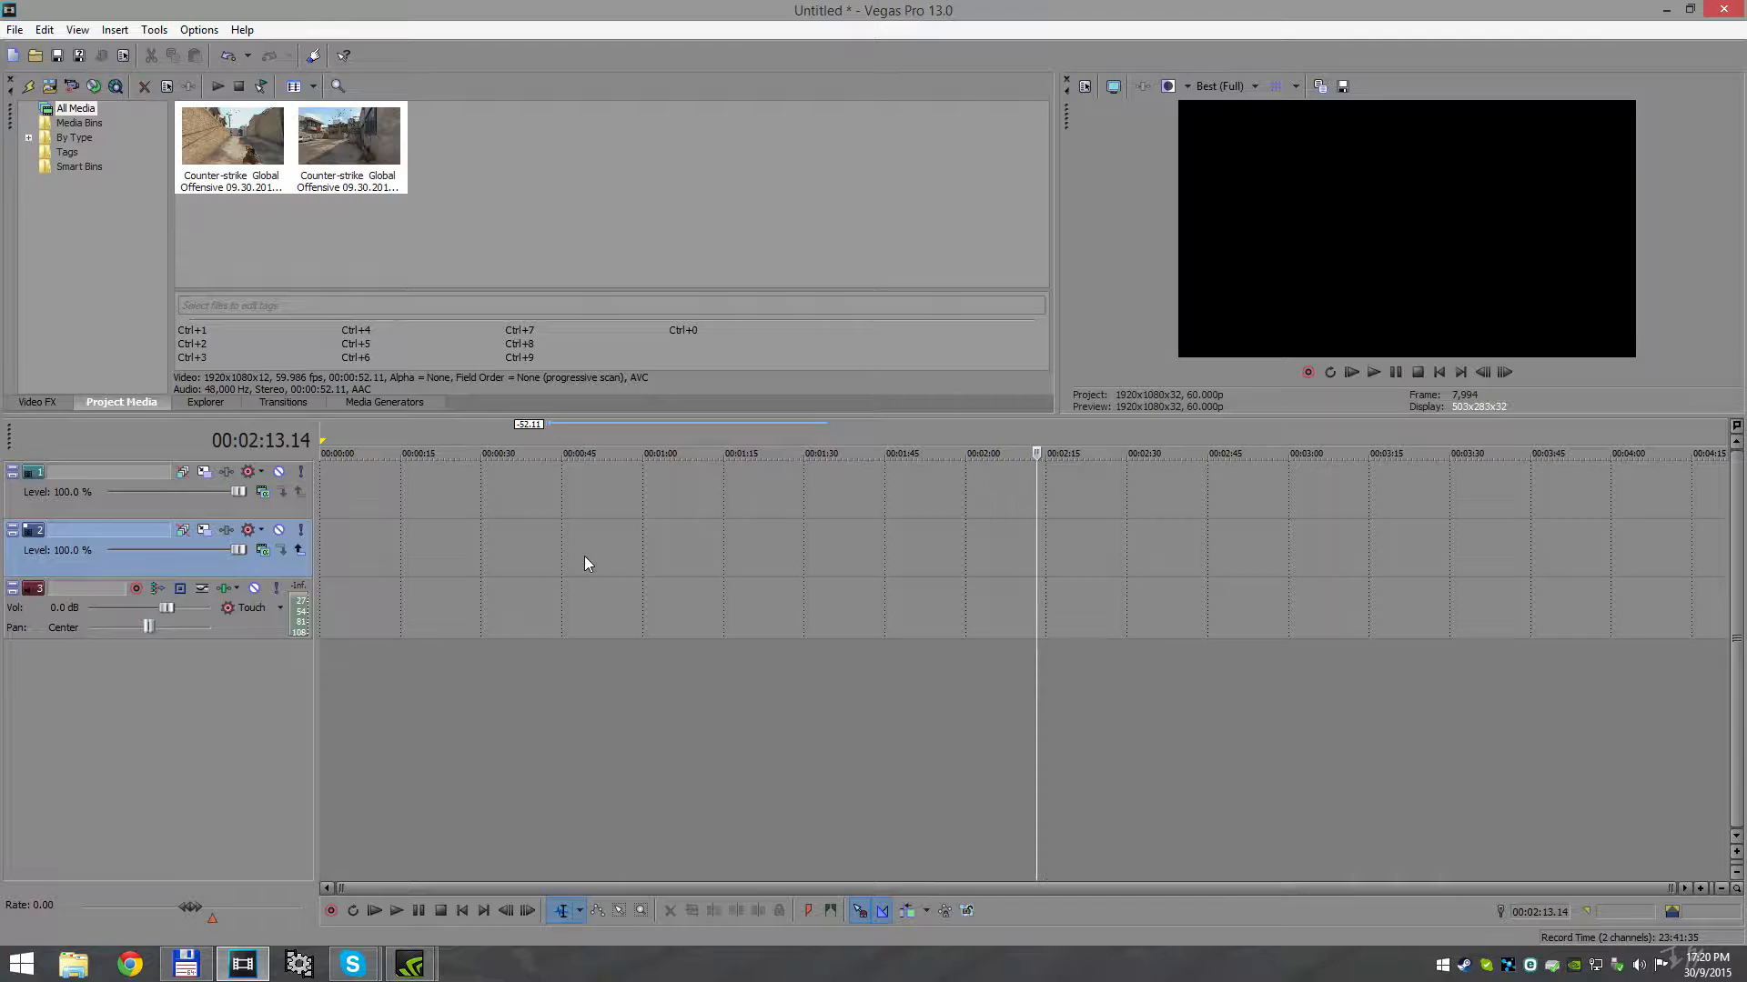
Drag the two newest frag MP4 recordings from Total Commander onto the Vegas timeline
left_click(186, 966)
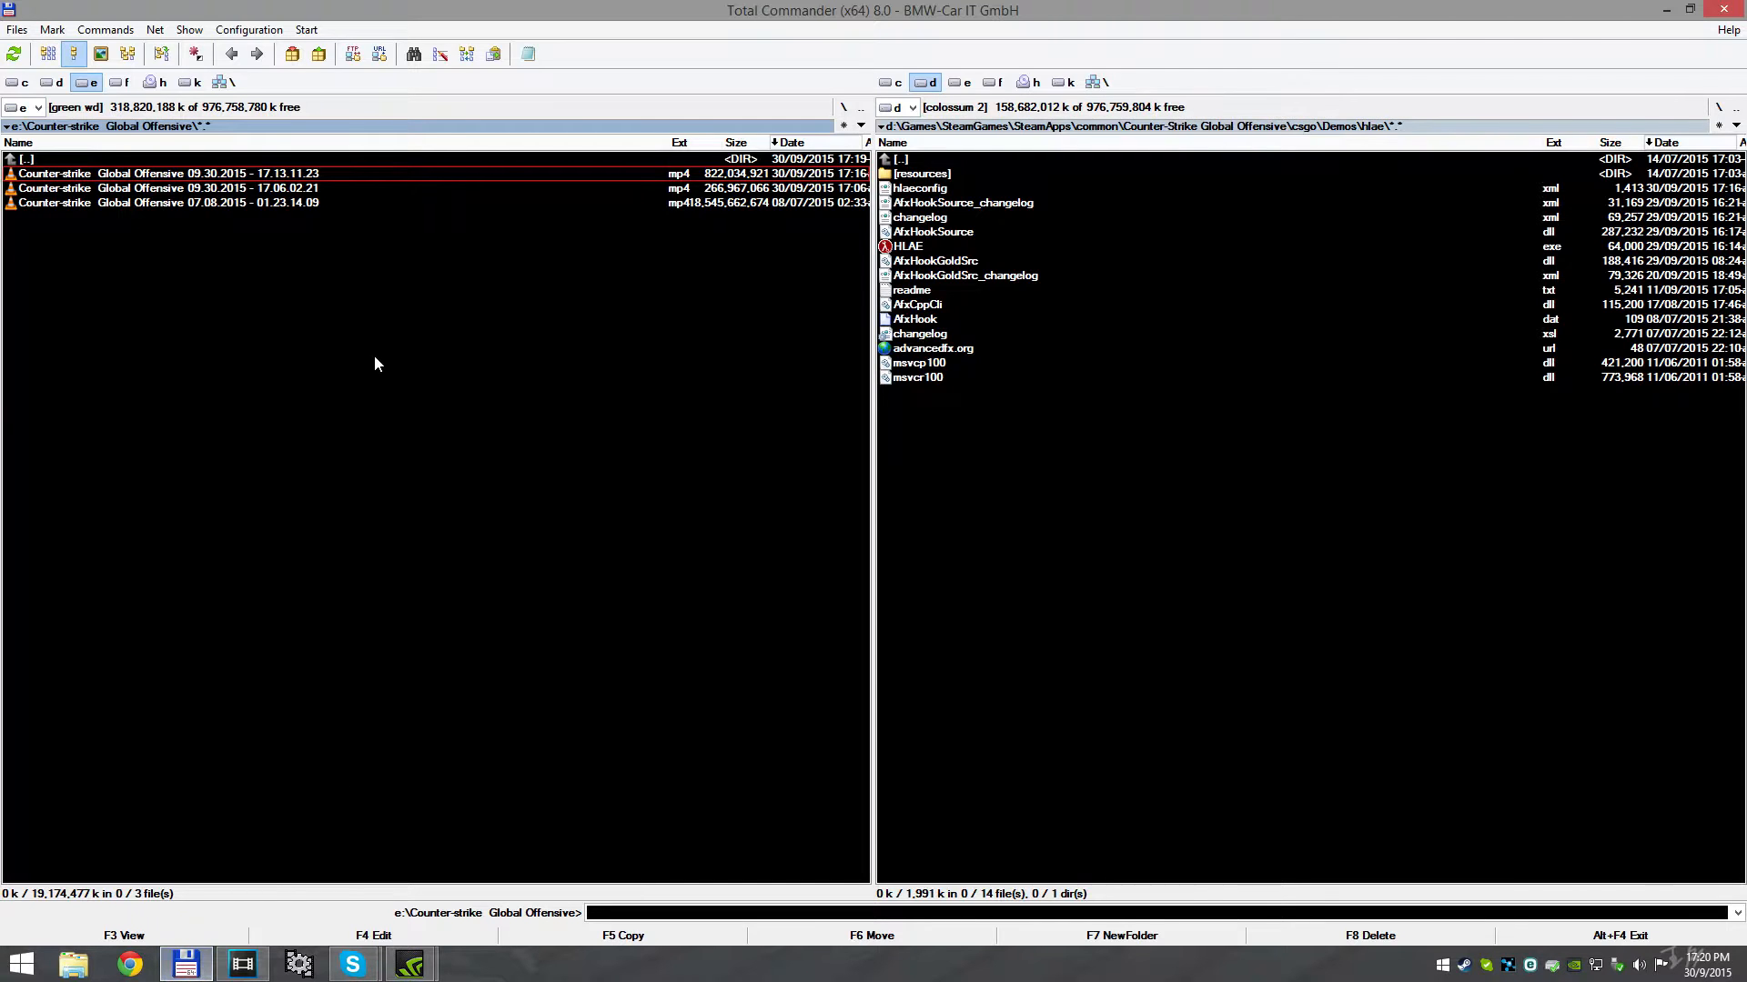
right_click(127, 189)
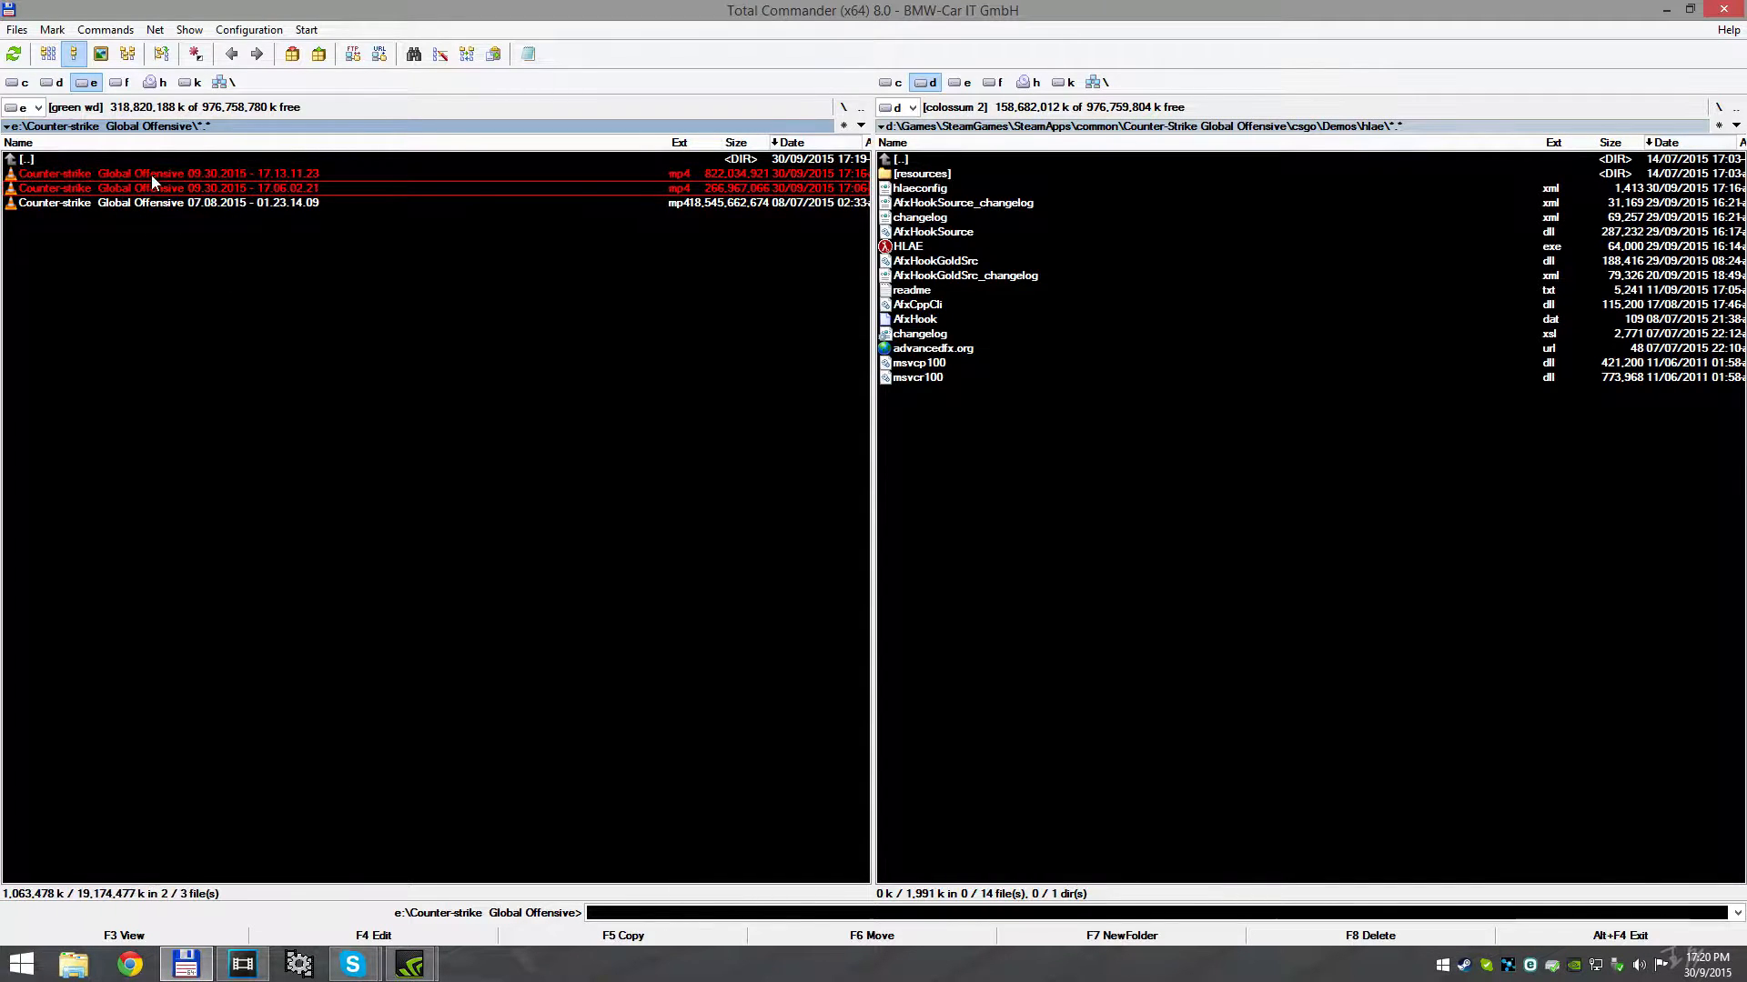
right_click(152, 176)
left_click_drag(190, 250, 465, 556)
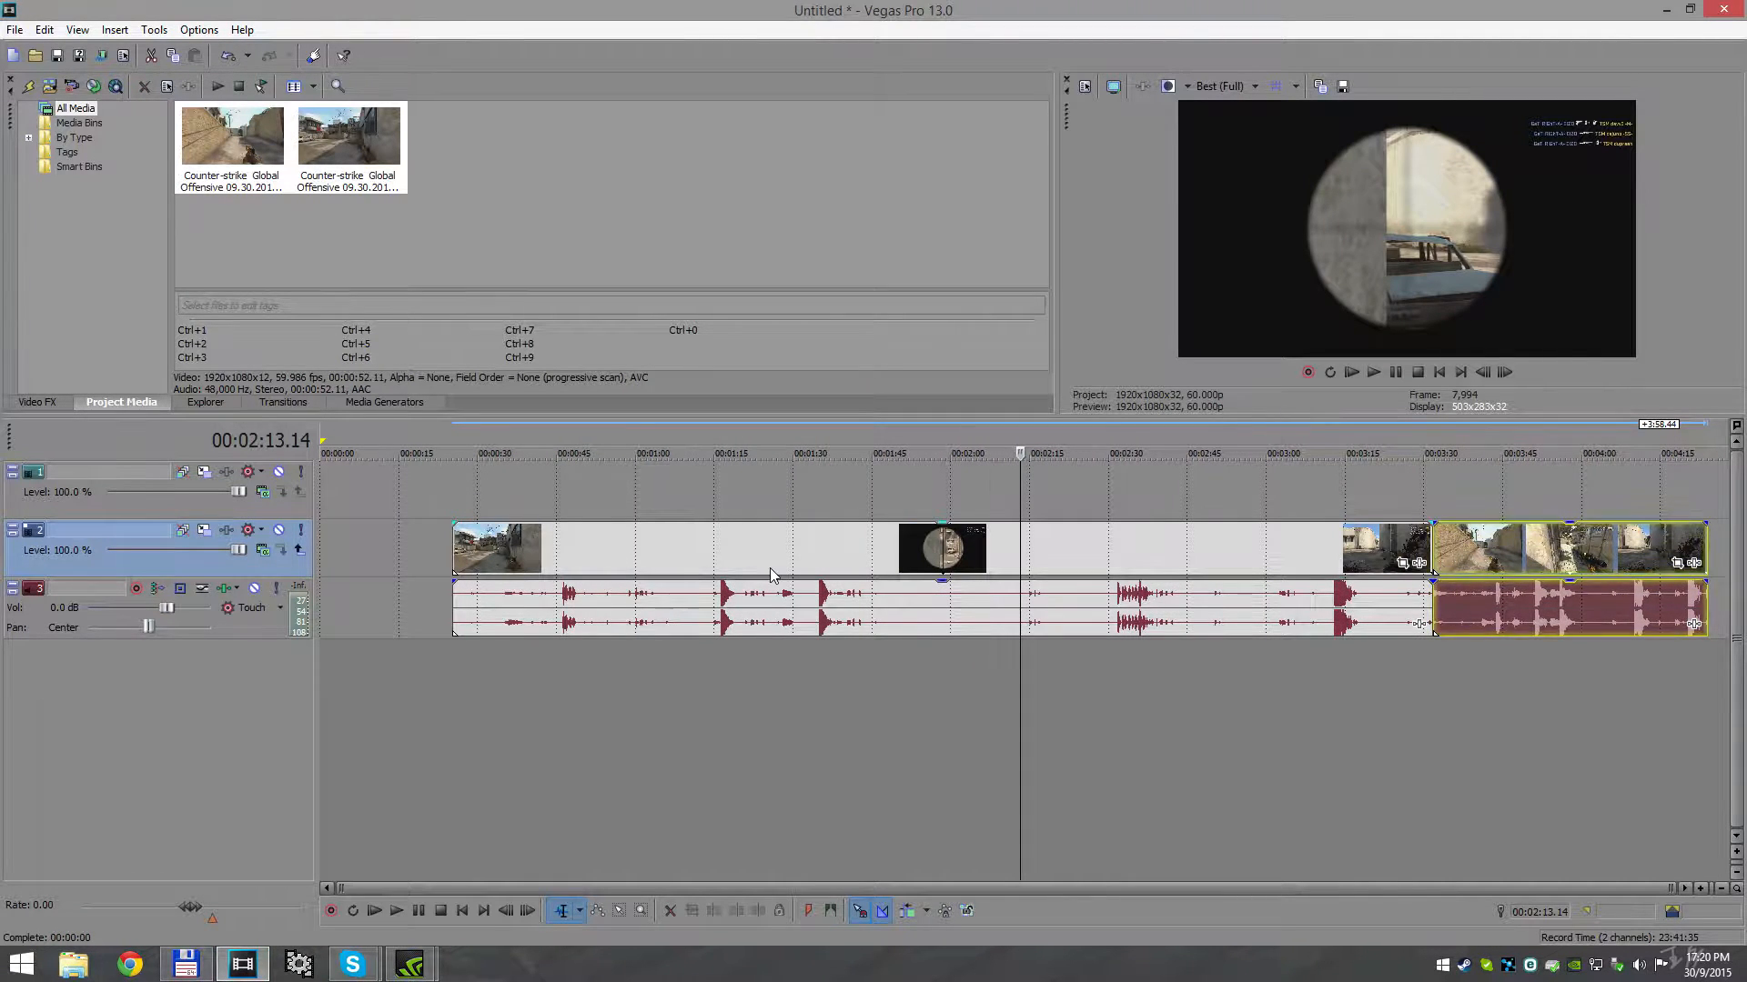
Set the first clip's video to a 4x playback rate with resampling disabled
left_click_drag(843, 560, 802, 552)
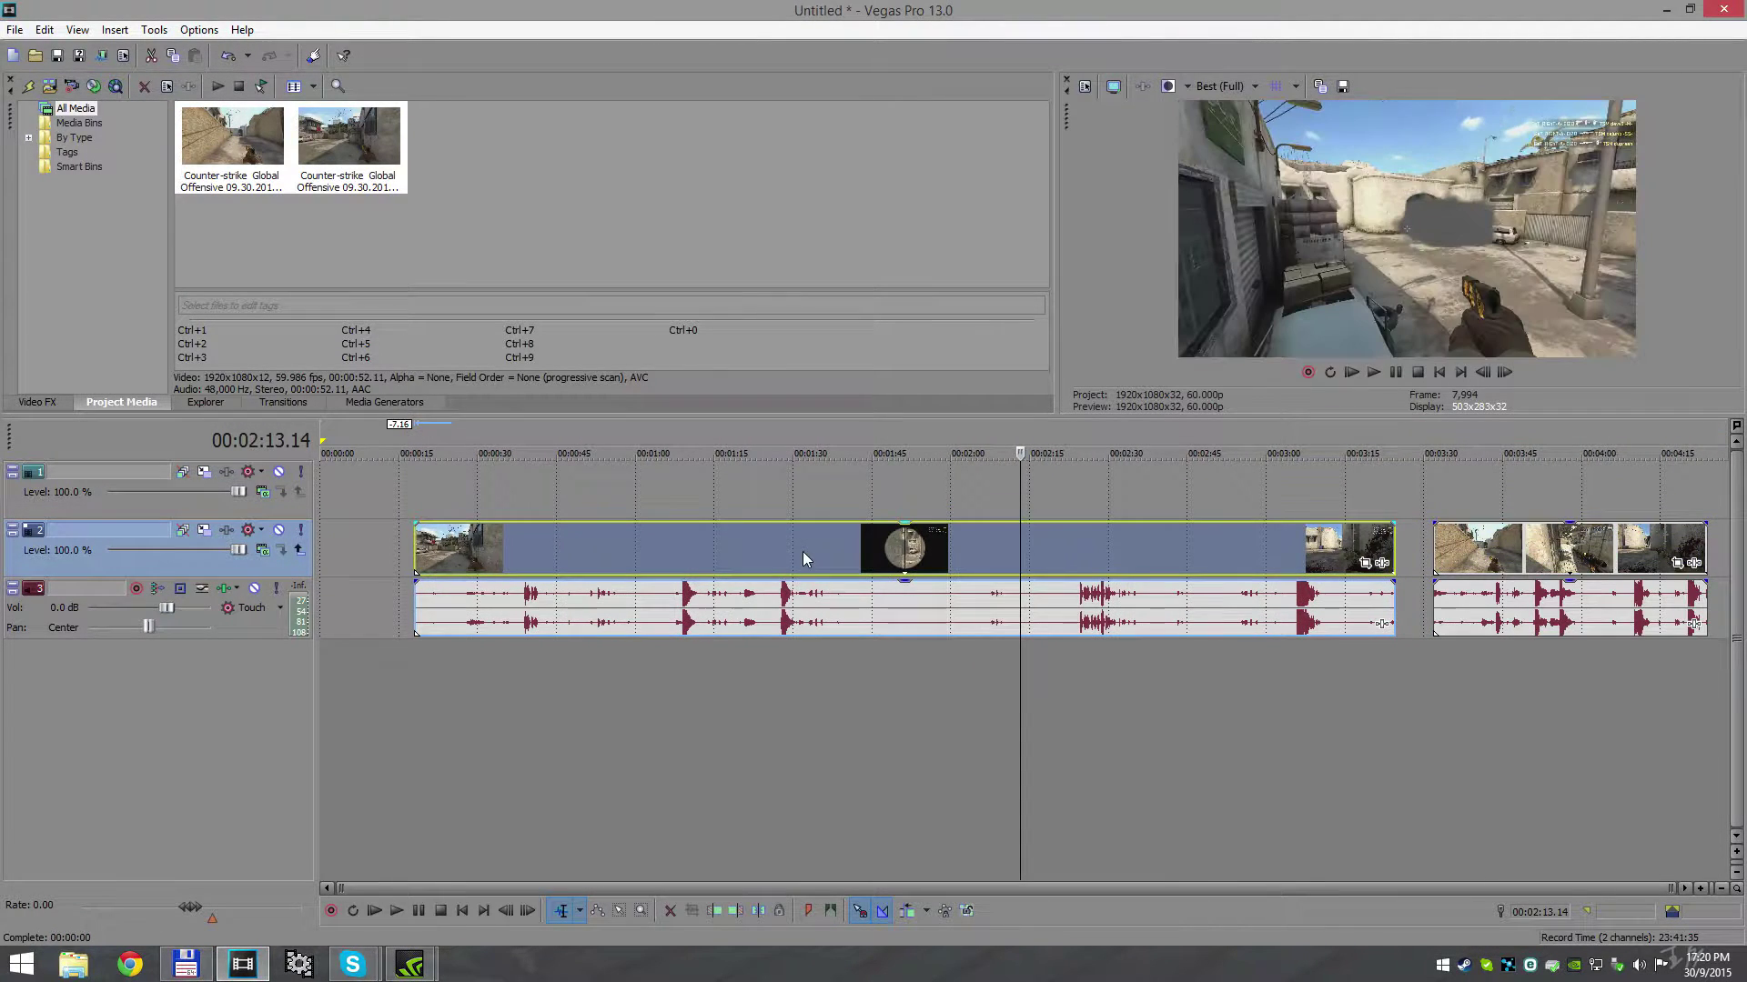
left_click(1484, 544)
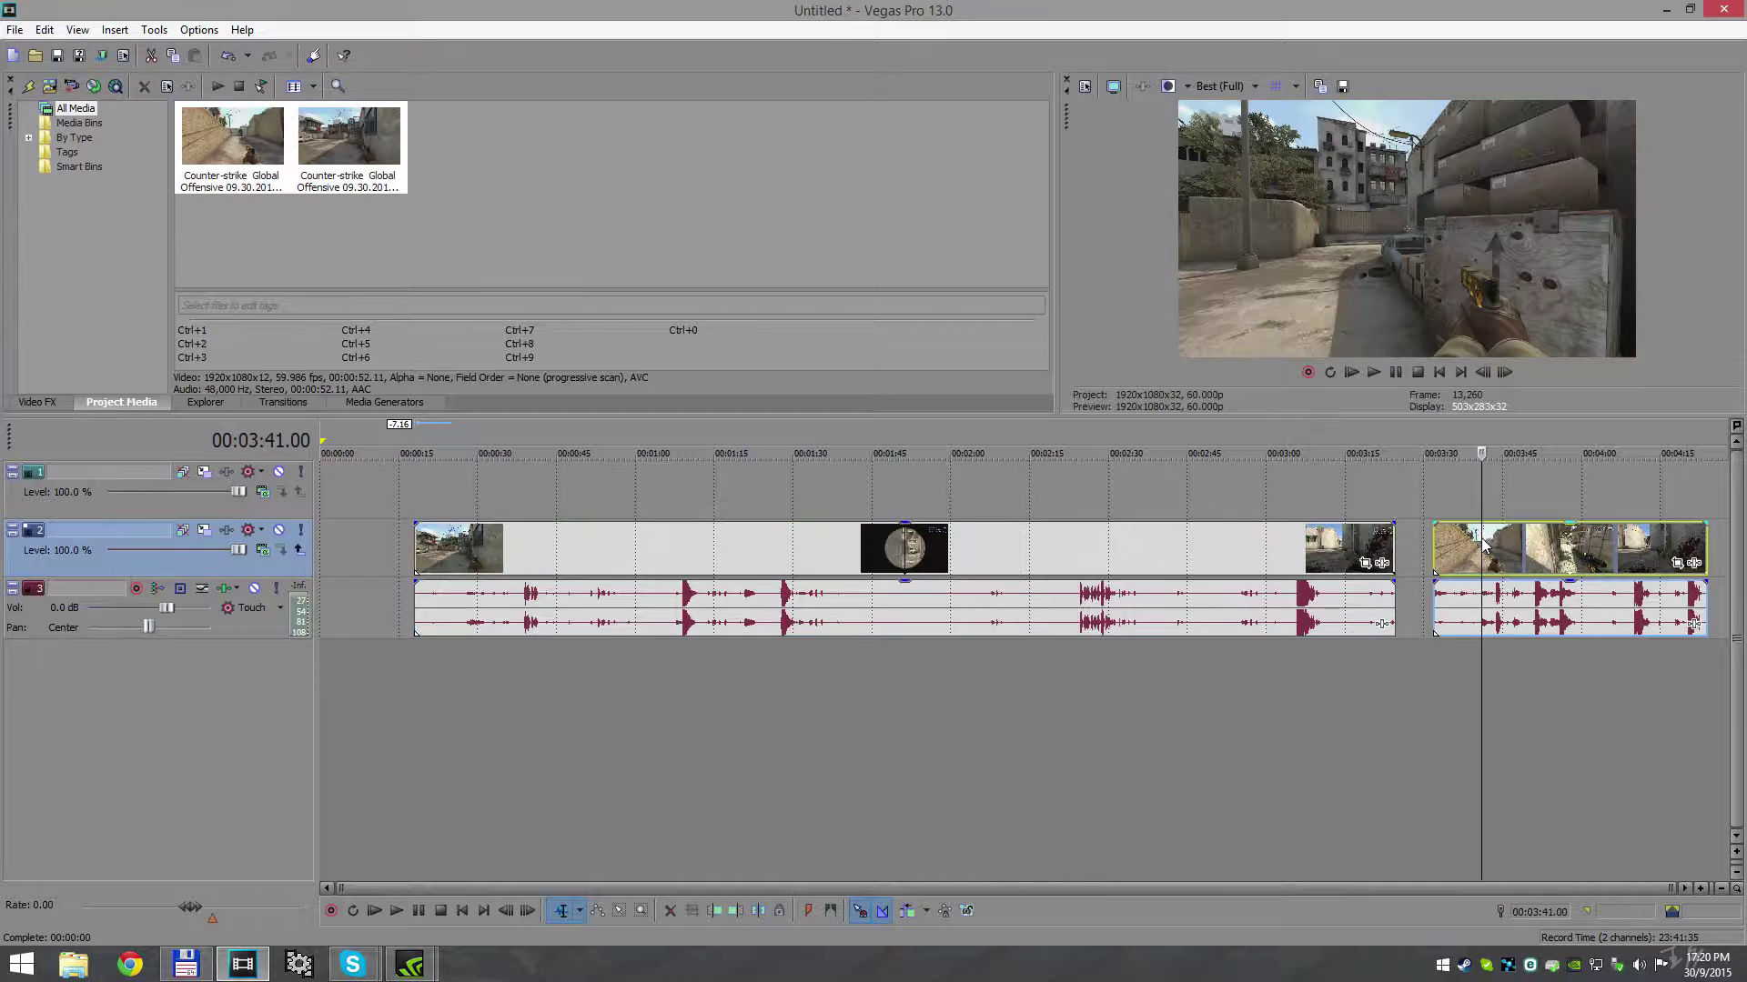
left_click(645, 544)
right_click(655, 539)
left_click(728, 935)
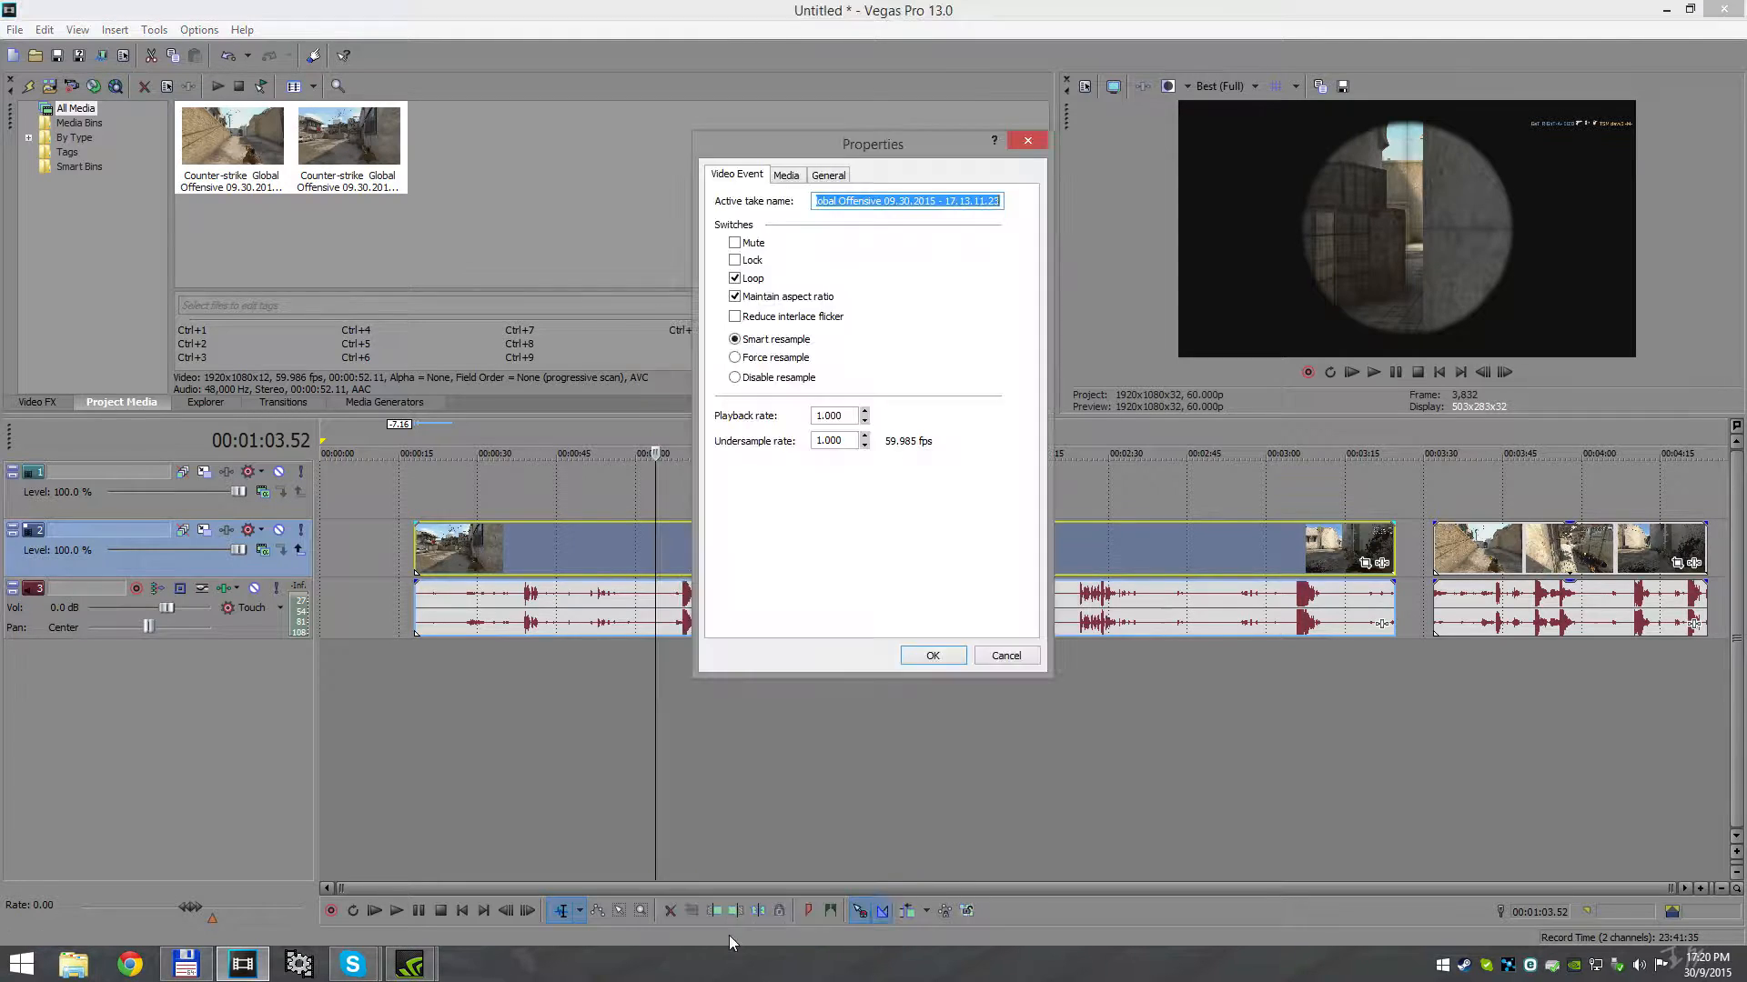
left_click(759, 382)
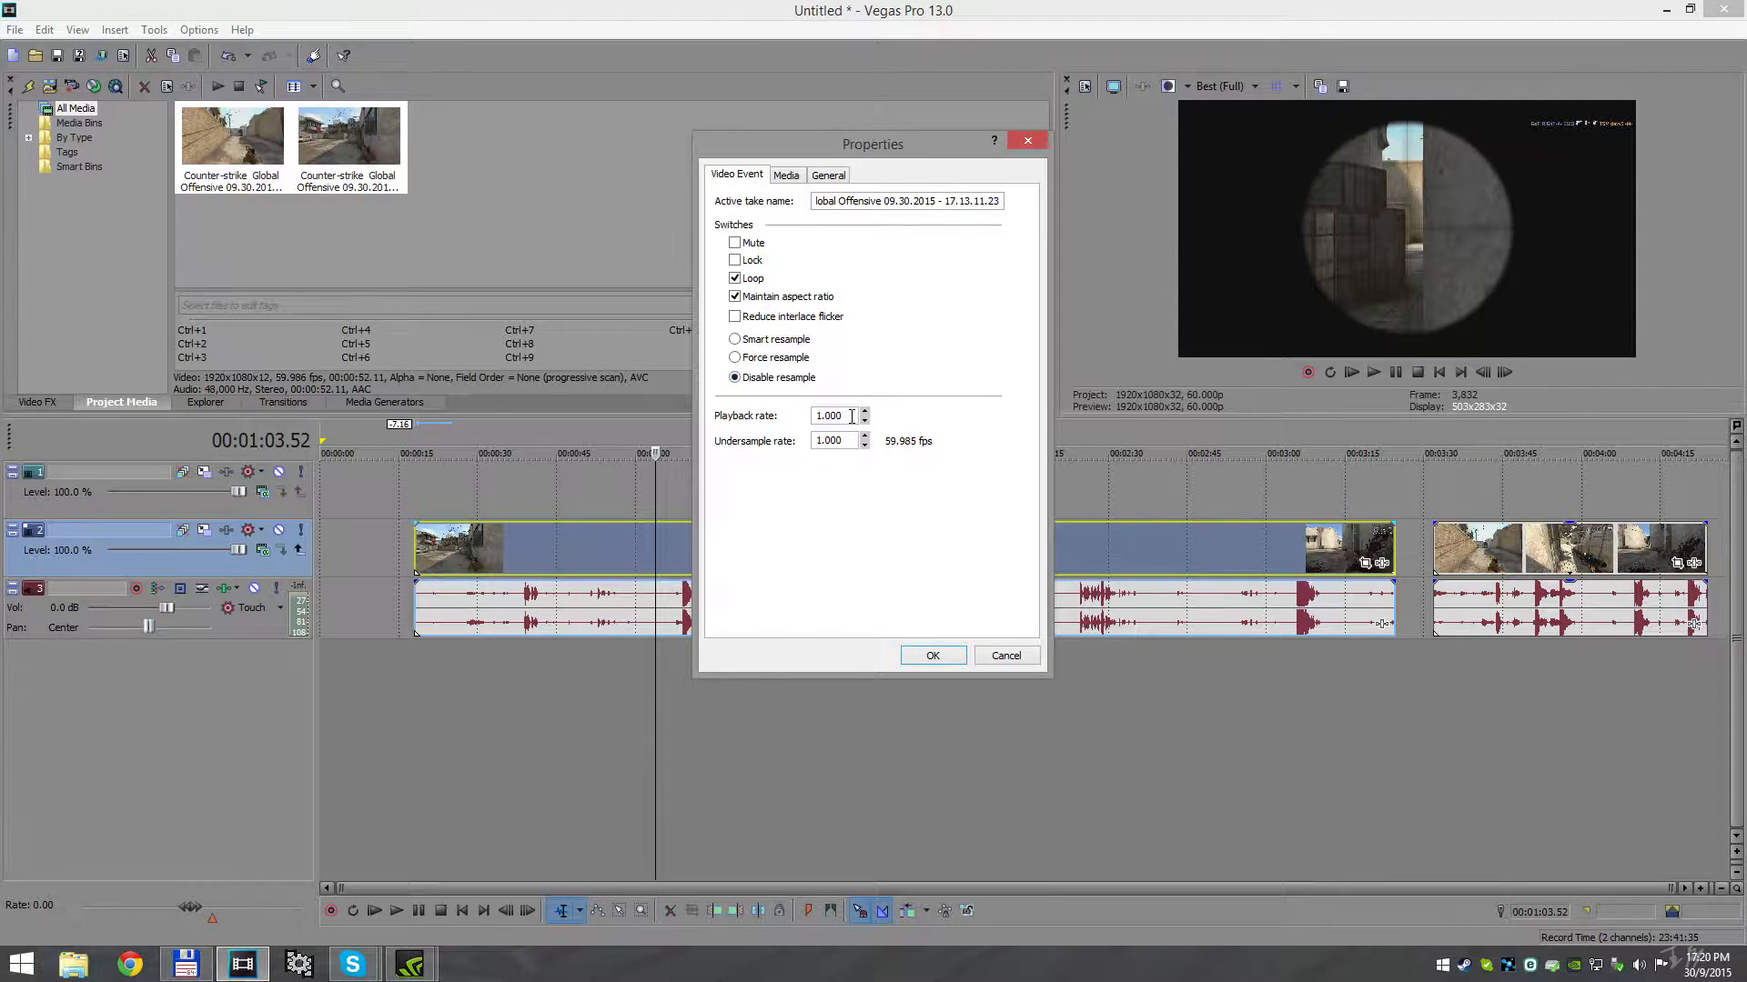
type("4")
left_click(933, 656)
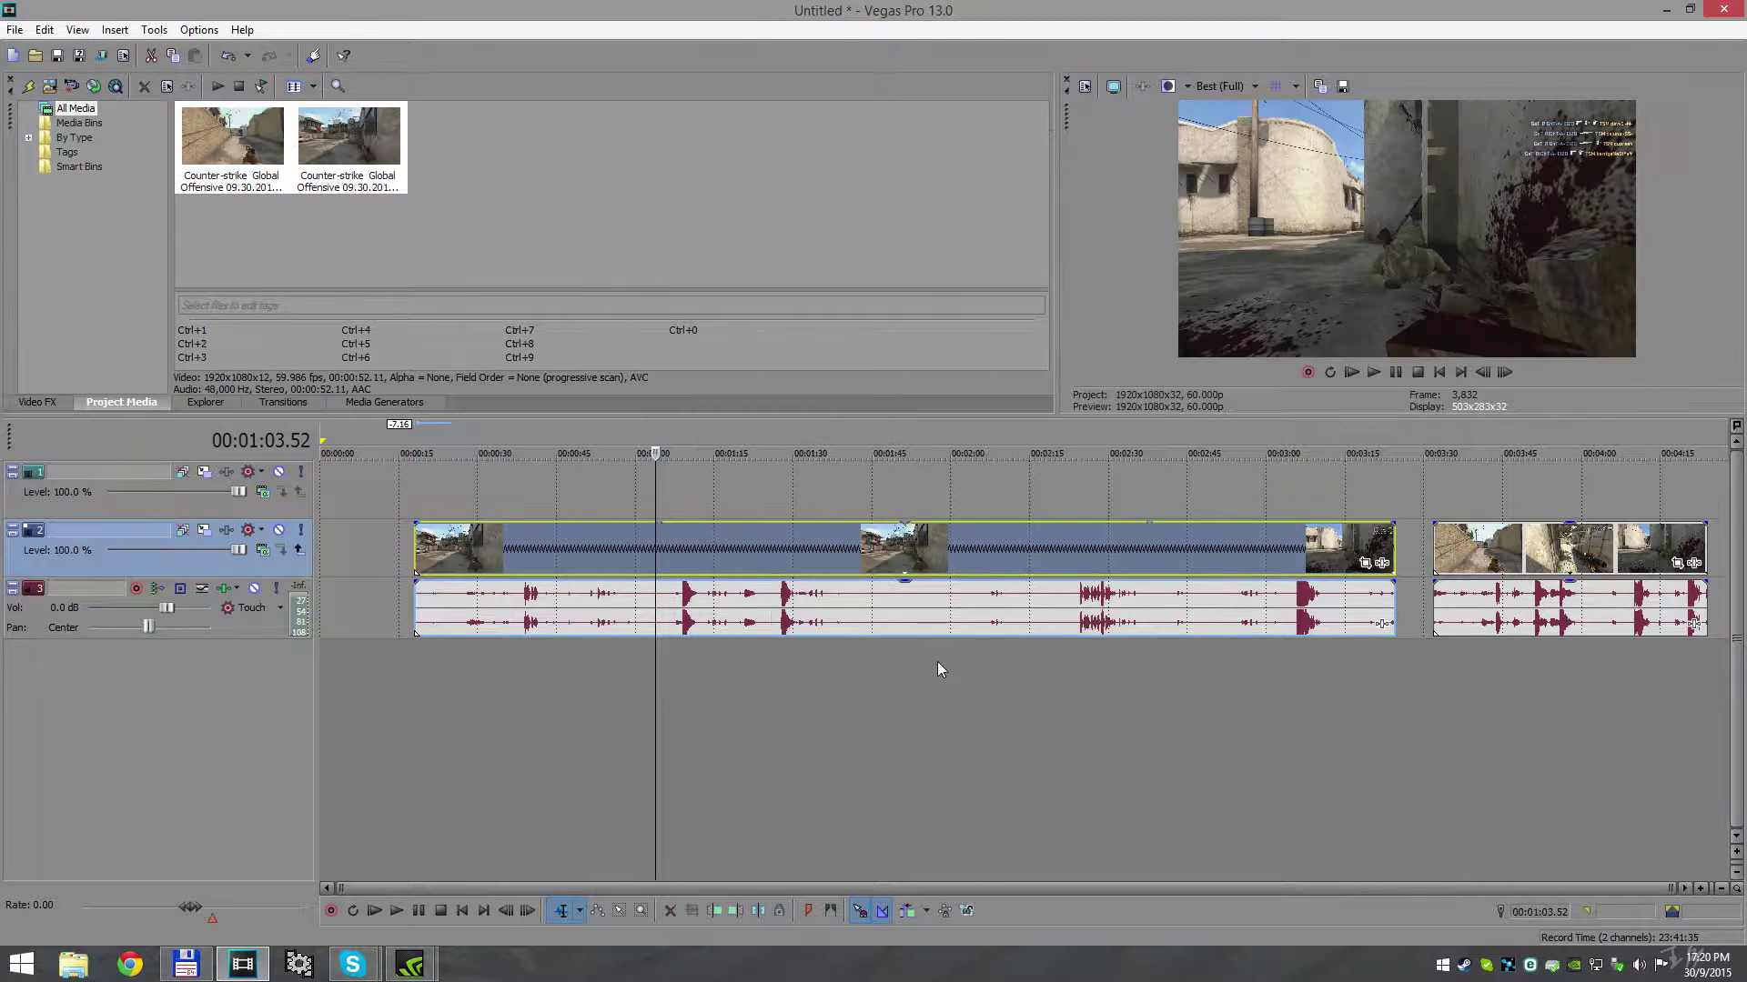
Bring up the context options for the long clip on the timeline
right_click(726, 537)
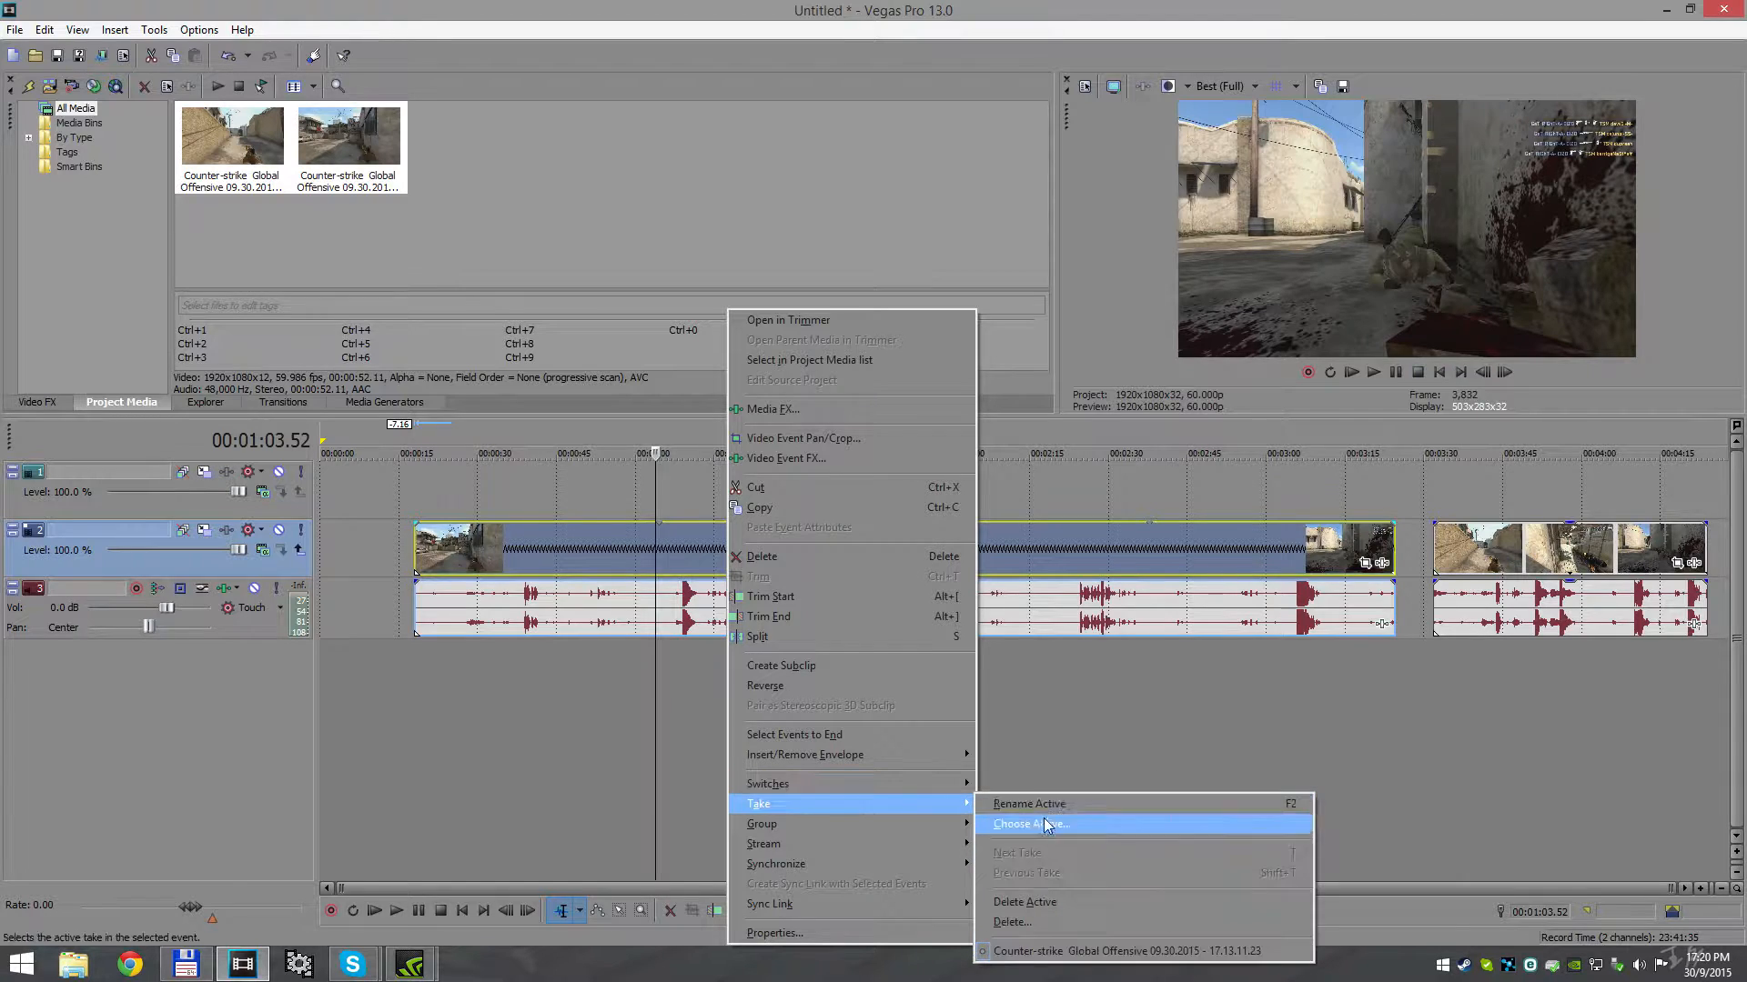
mouse_move(767, 784)
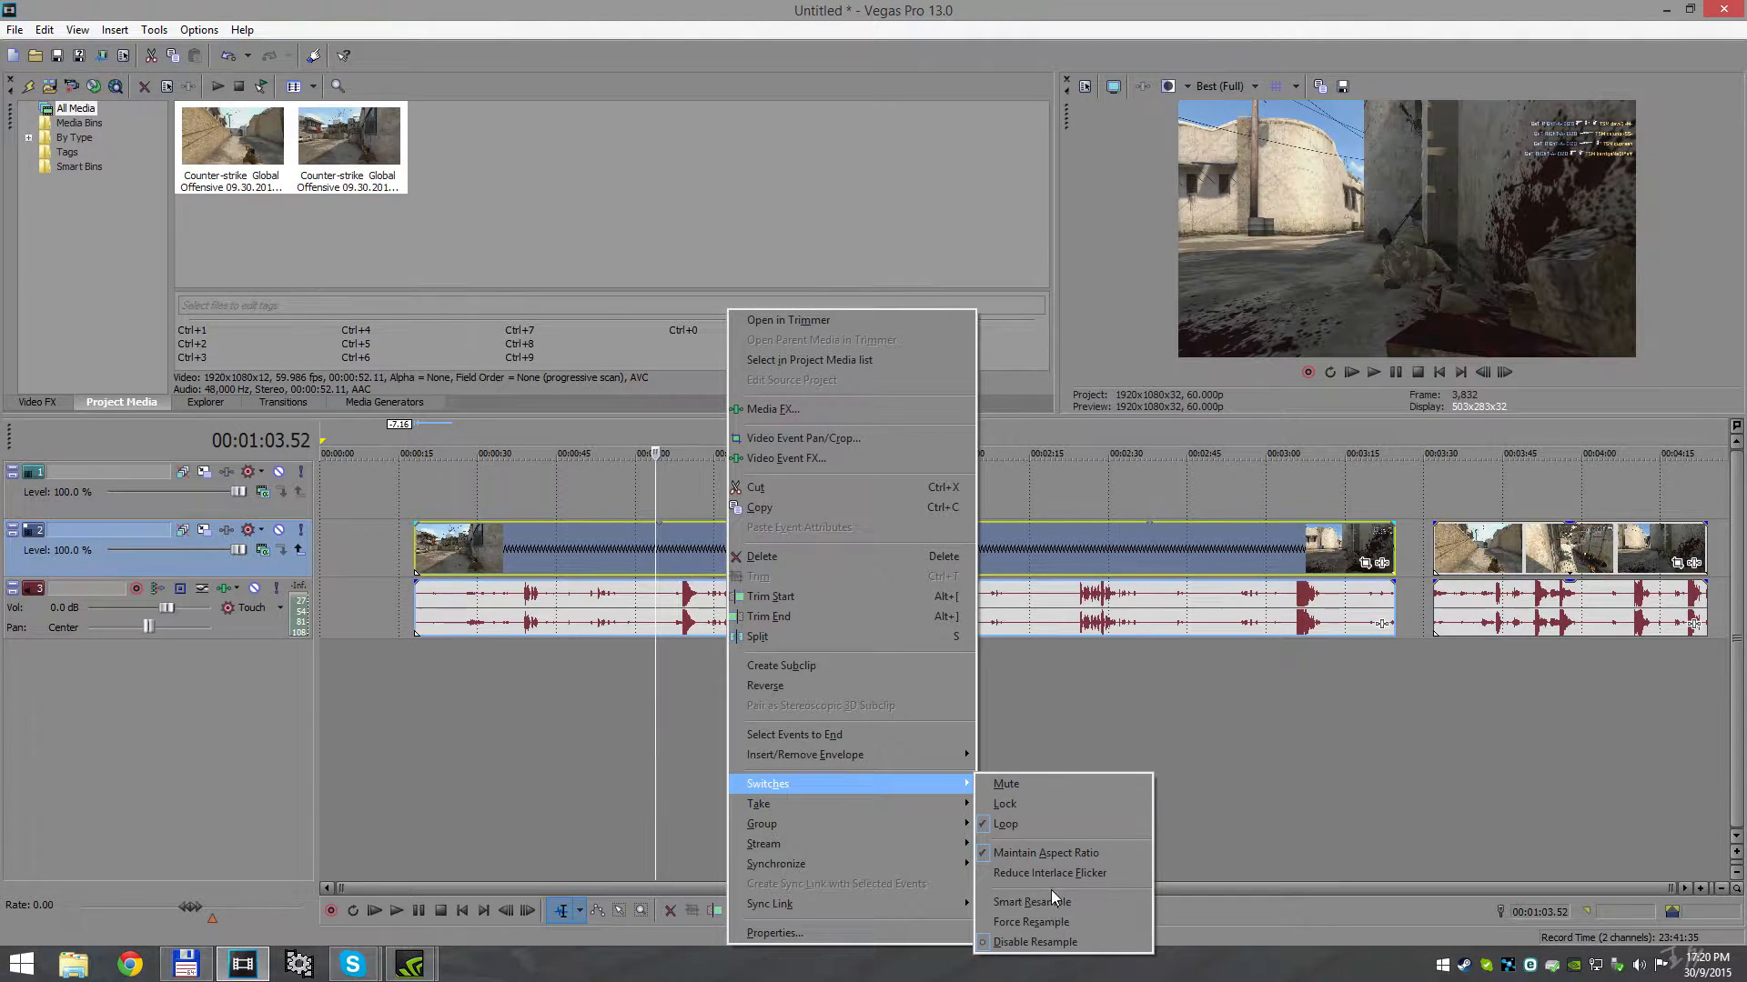
Delete the audio event under the long sped-up clip
left_click(1027, 855)
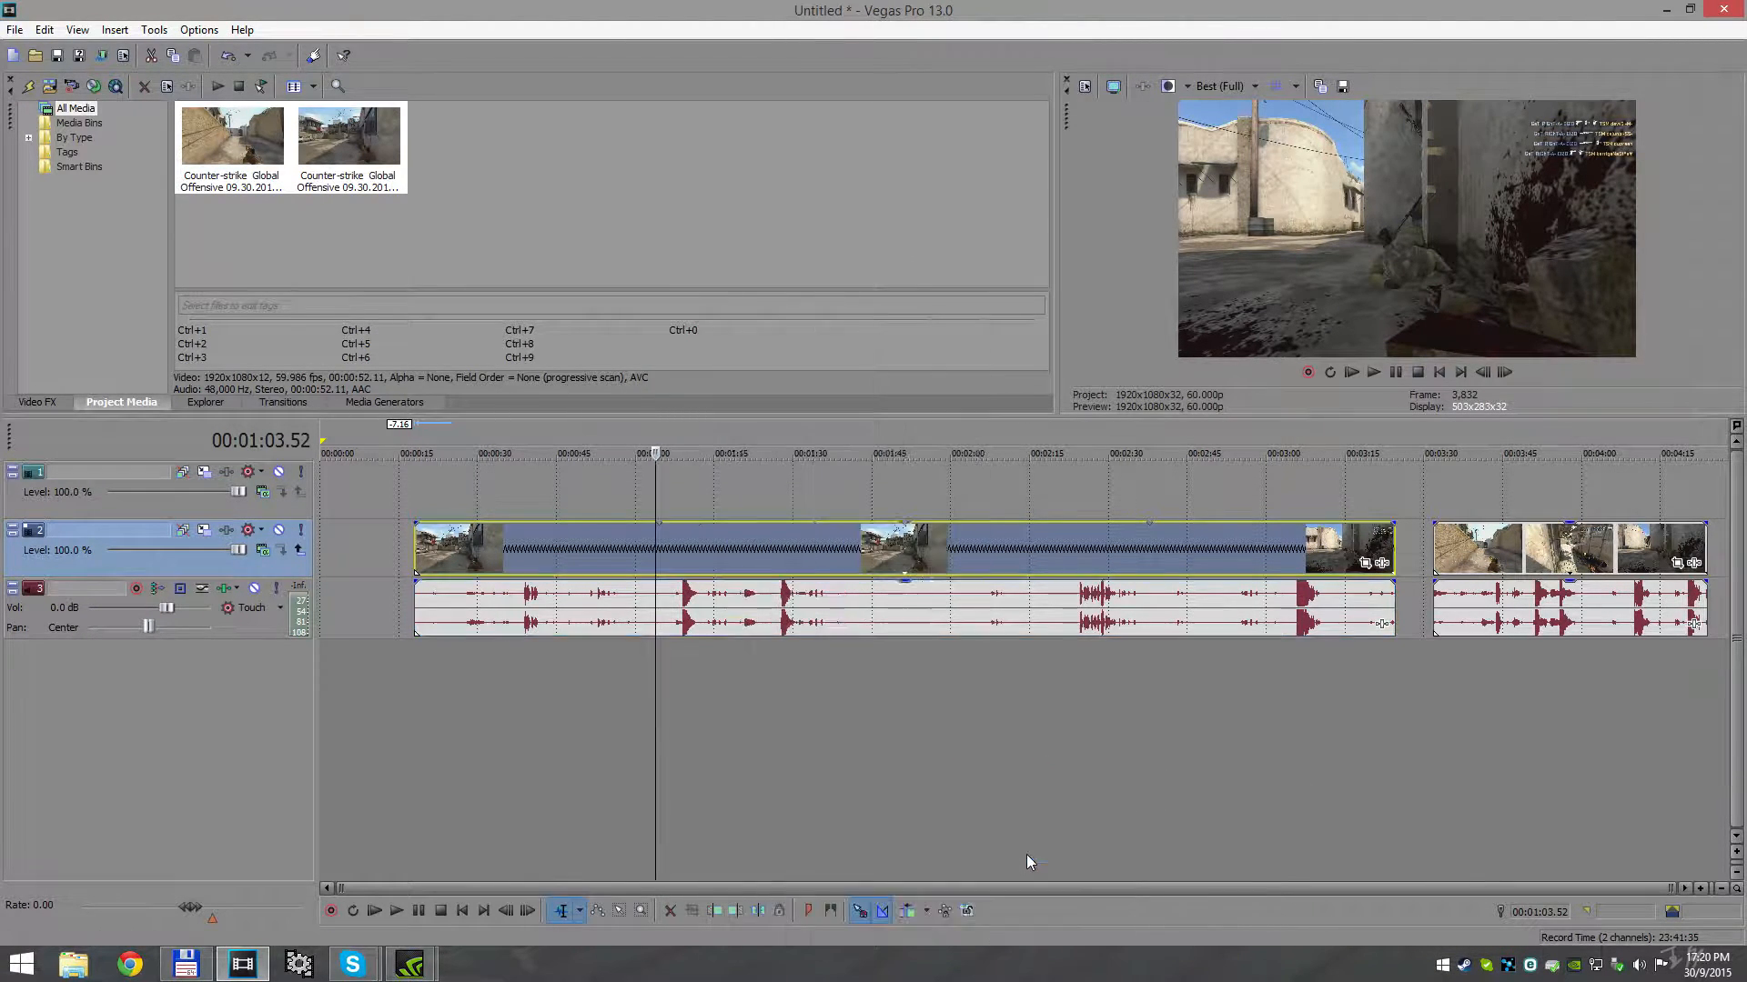
left_click(684, 611)
key("Delete")
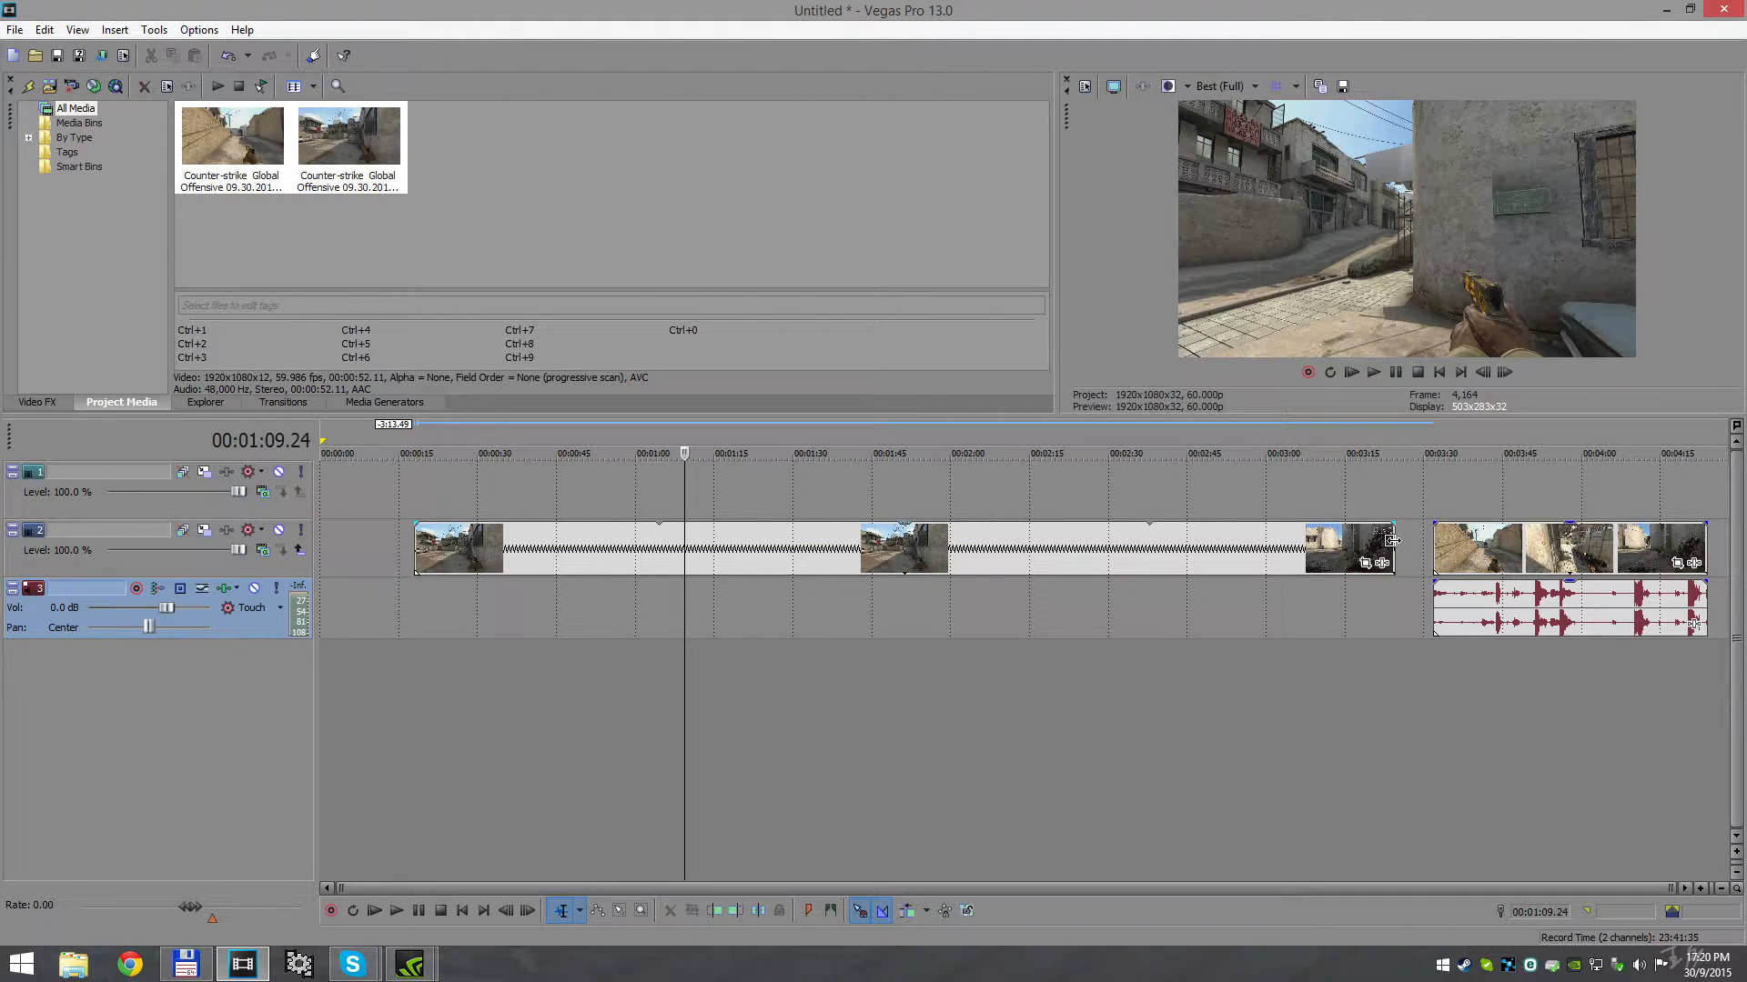
Trim the long clip's end much earlier and fine-tune where it finishes
left_click_drag(1392, 542, 685, 536)
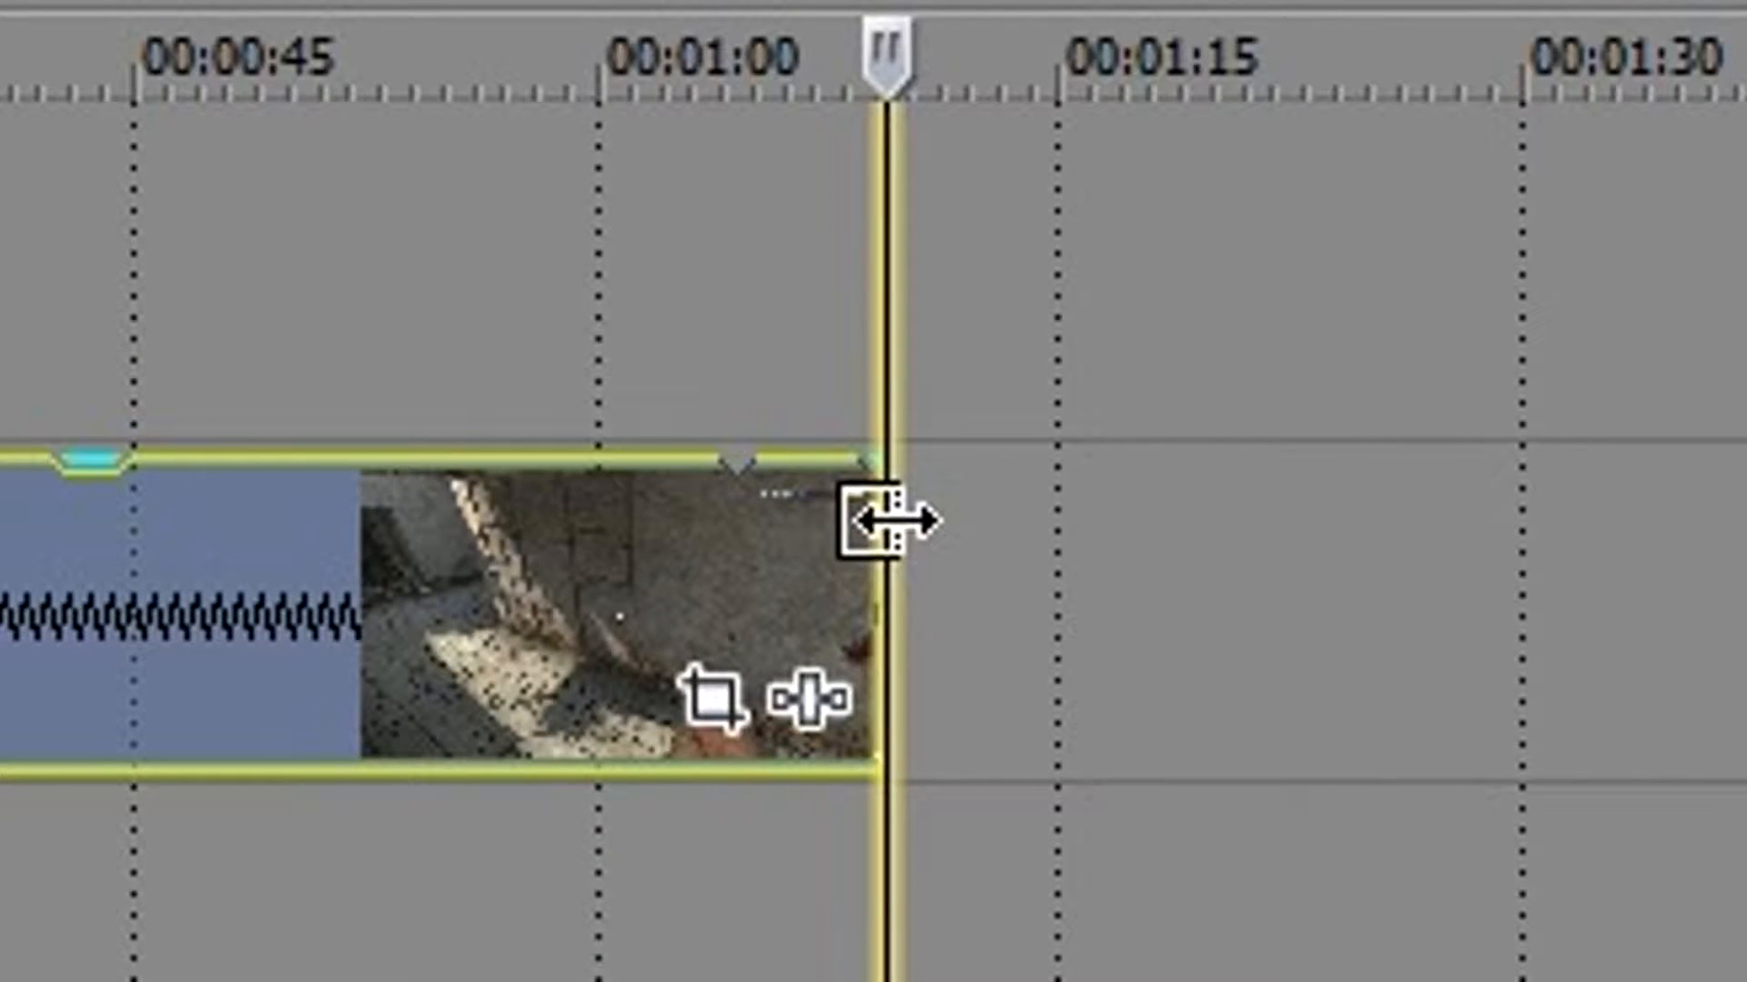
left_click_drag(890, 521, 738, 535)
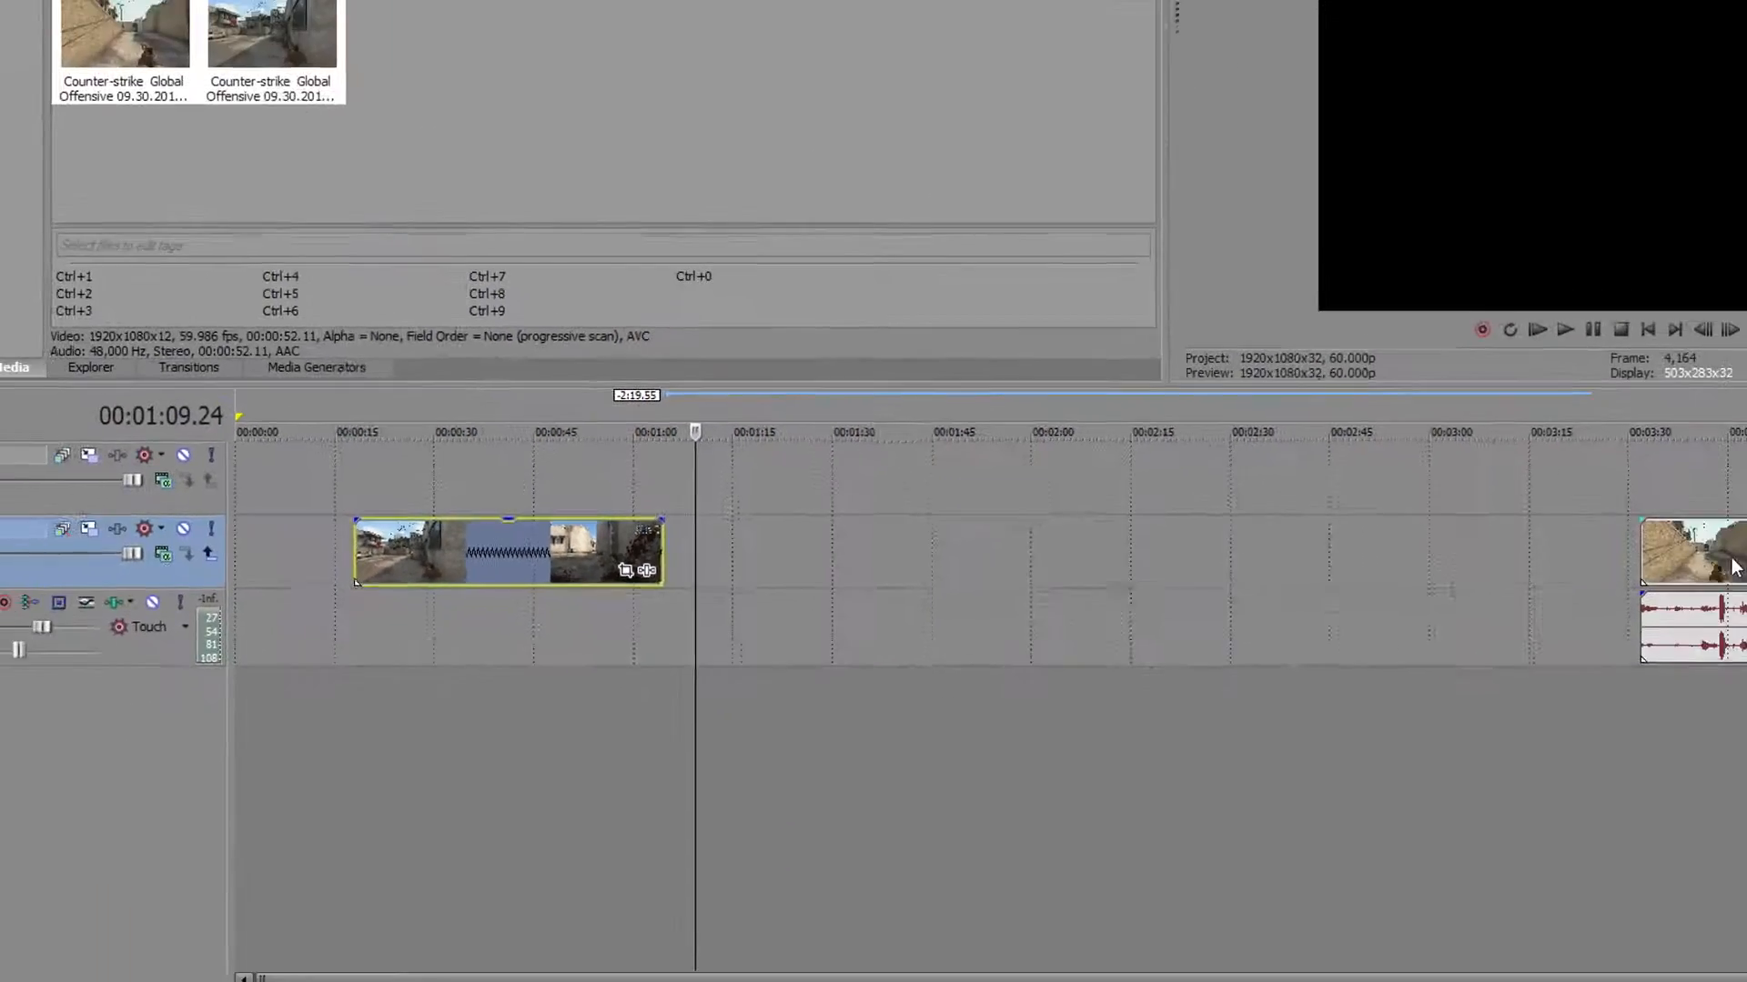
left_click_drag(1569, 553, 594, 561)
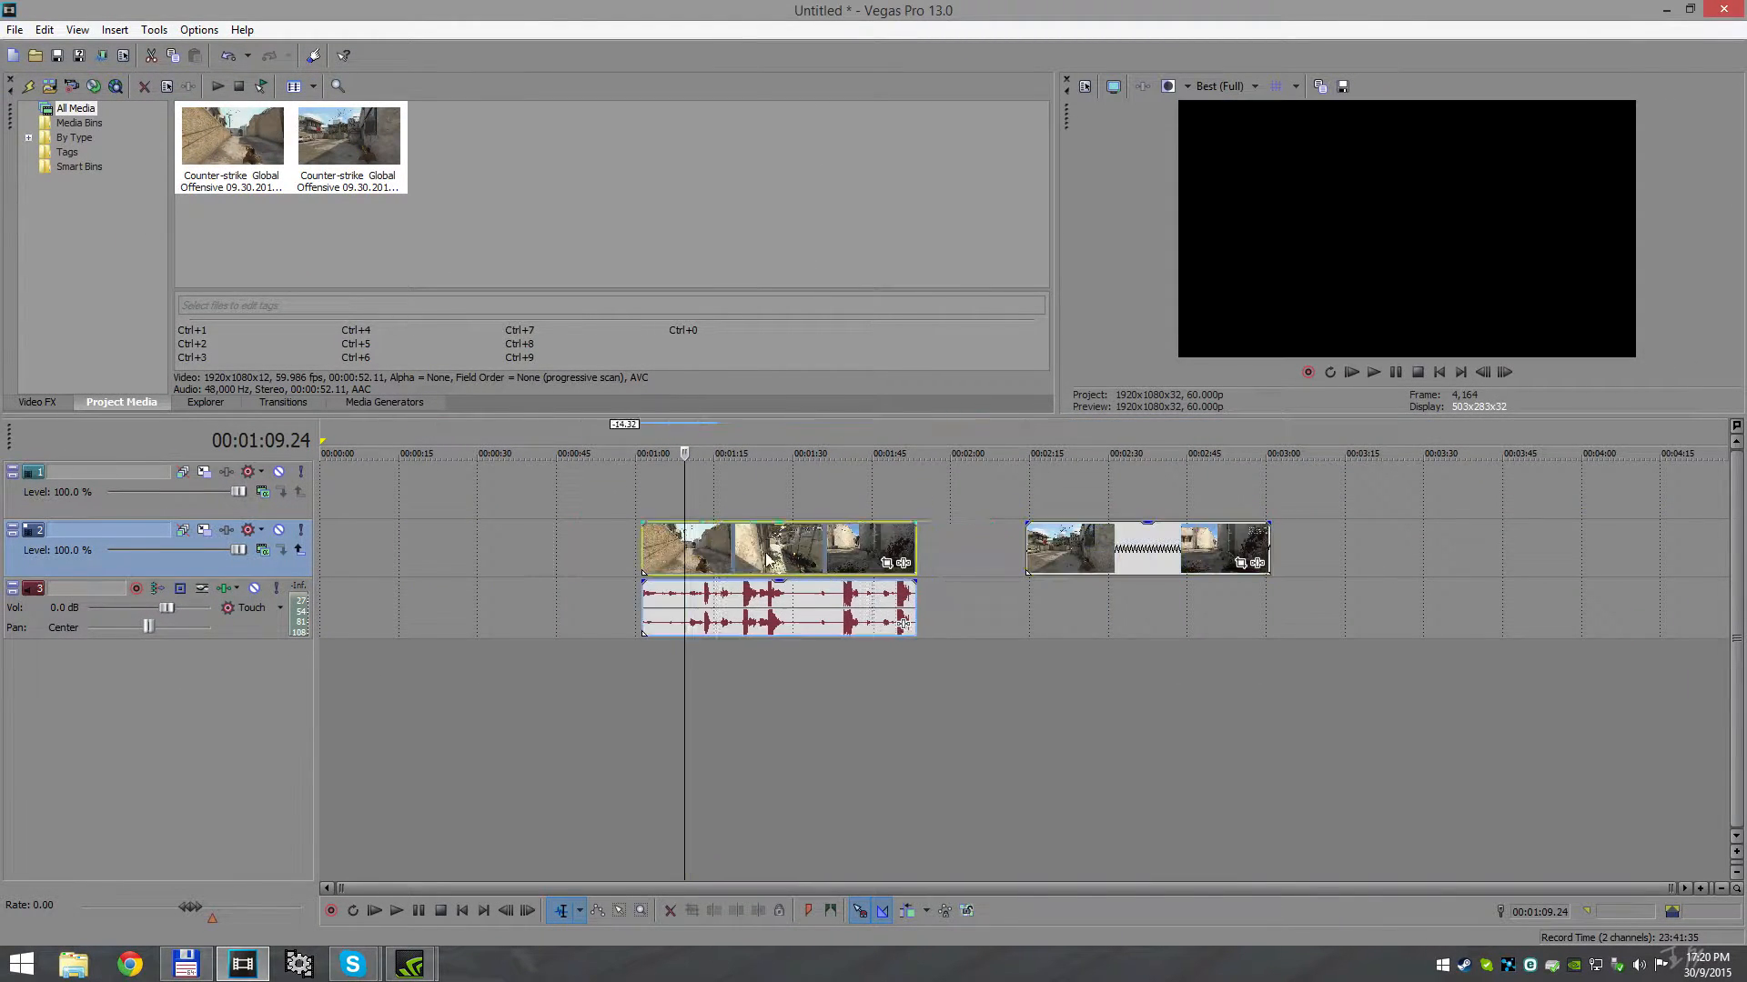
Preview the clip with audio and park the playhead on the gunshot around 00:00:33
left_click(475, 501)
key("space")
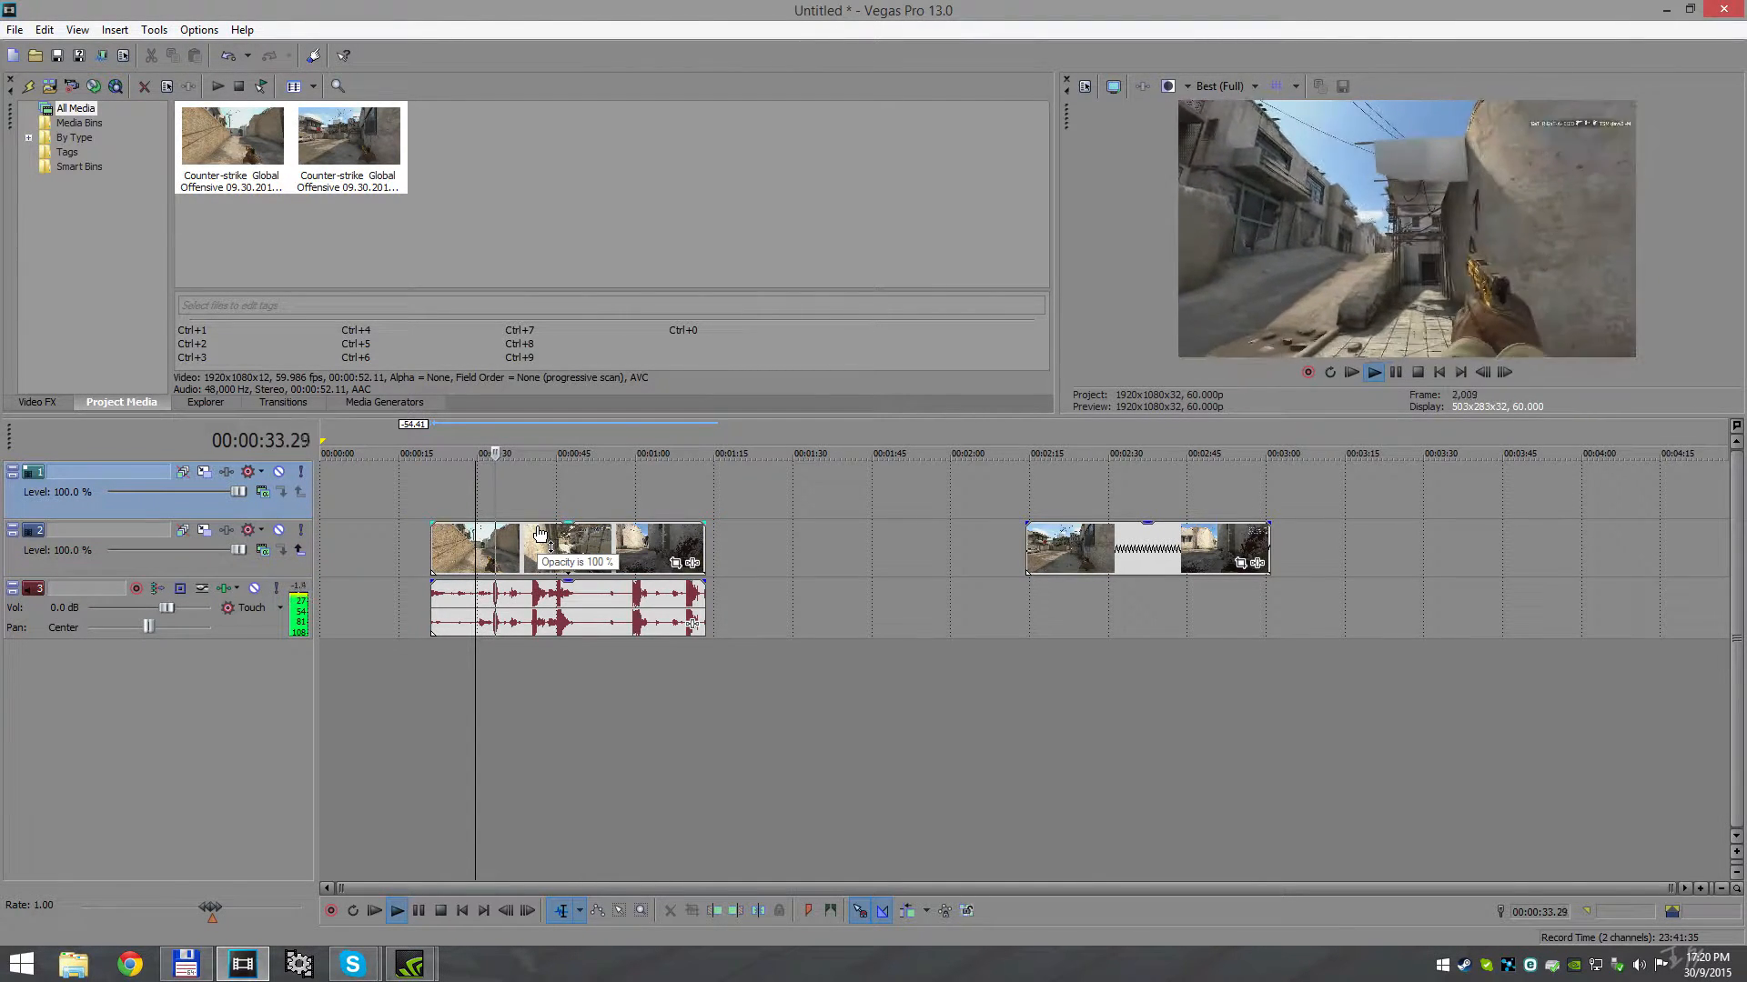
key("Return")
scroll(819, 507, "up", 3)
scroll(819, 509, "up", 1)
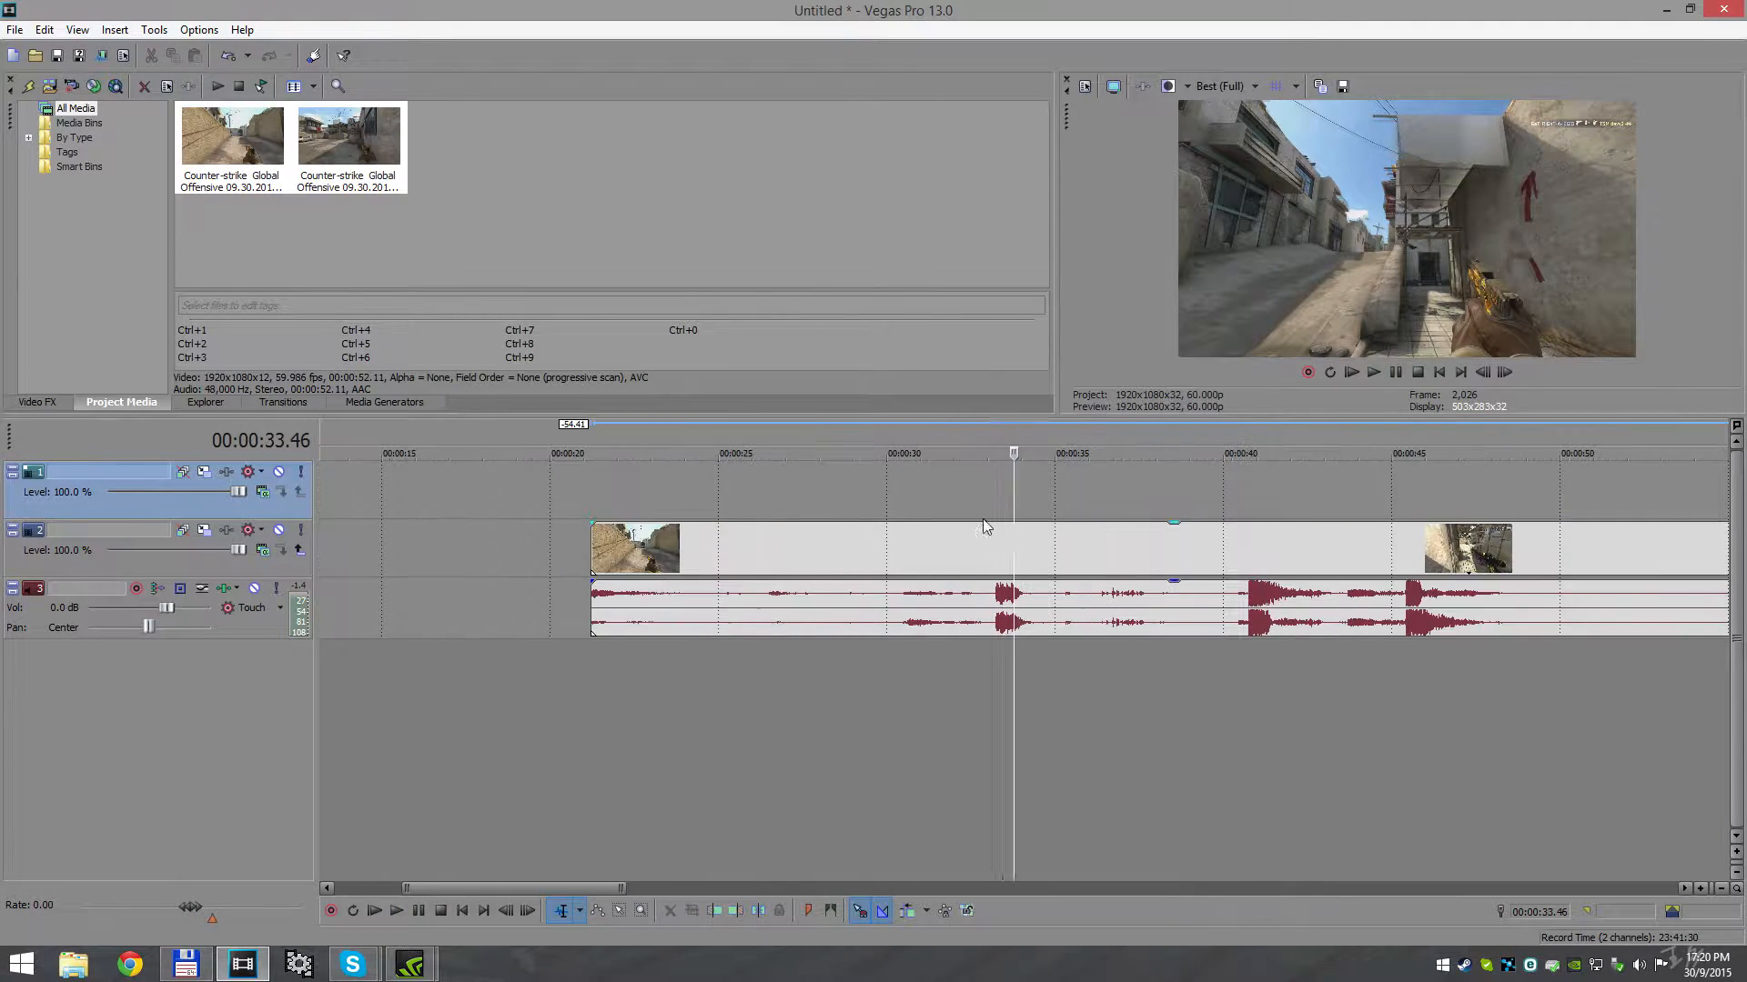
left_click(1005, 504)
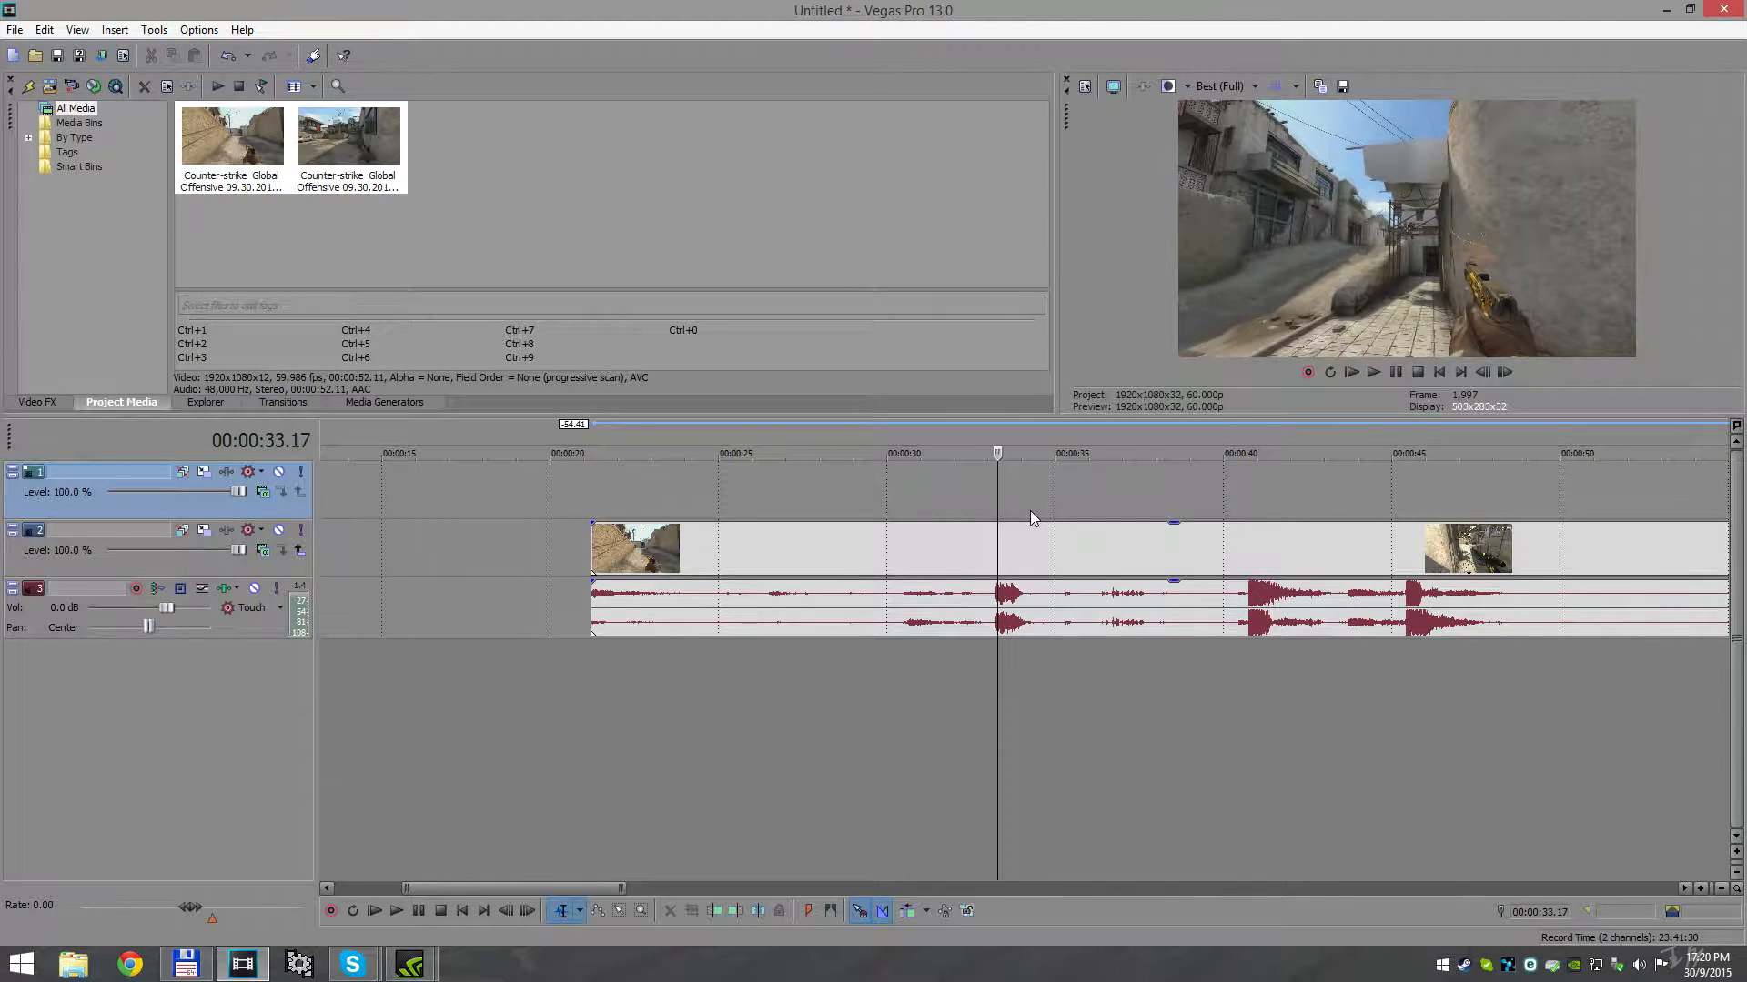
scroll(1035, 510, "down", 4)
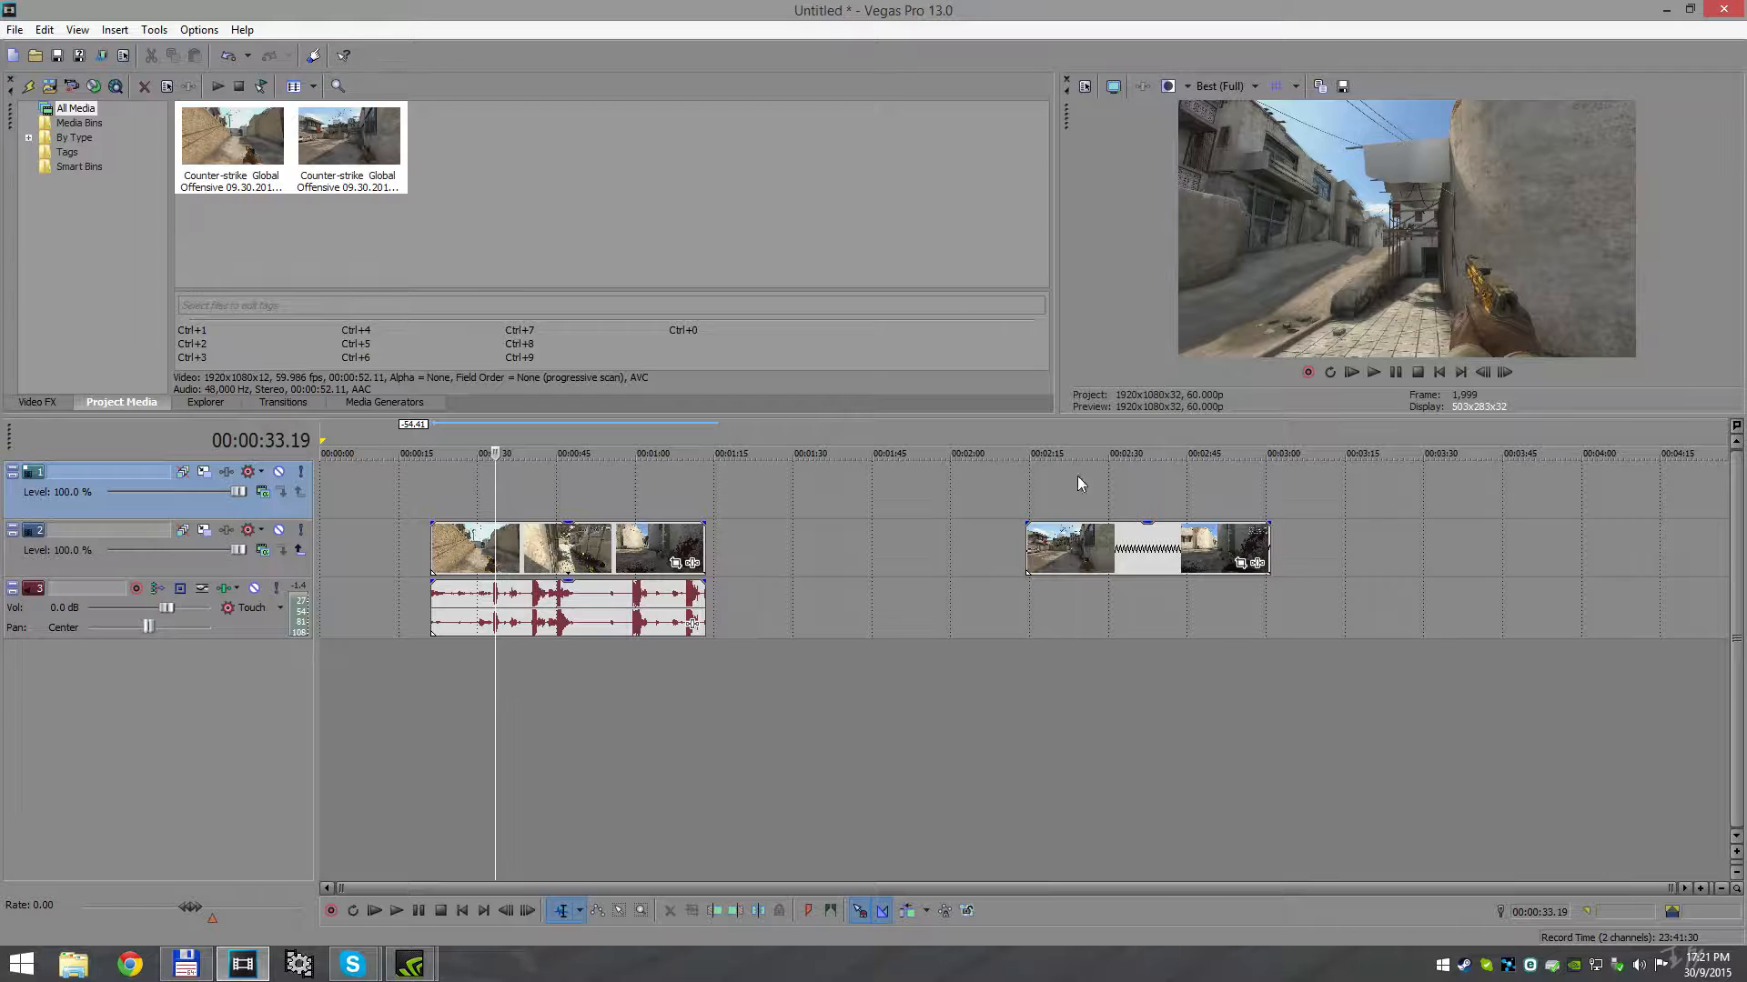
Disable resampling in the second clip's properties so frames aren't blended
right_click(520, 545)
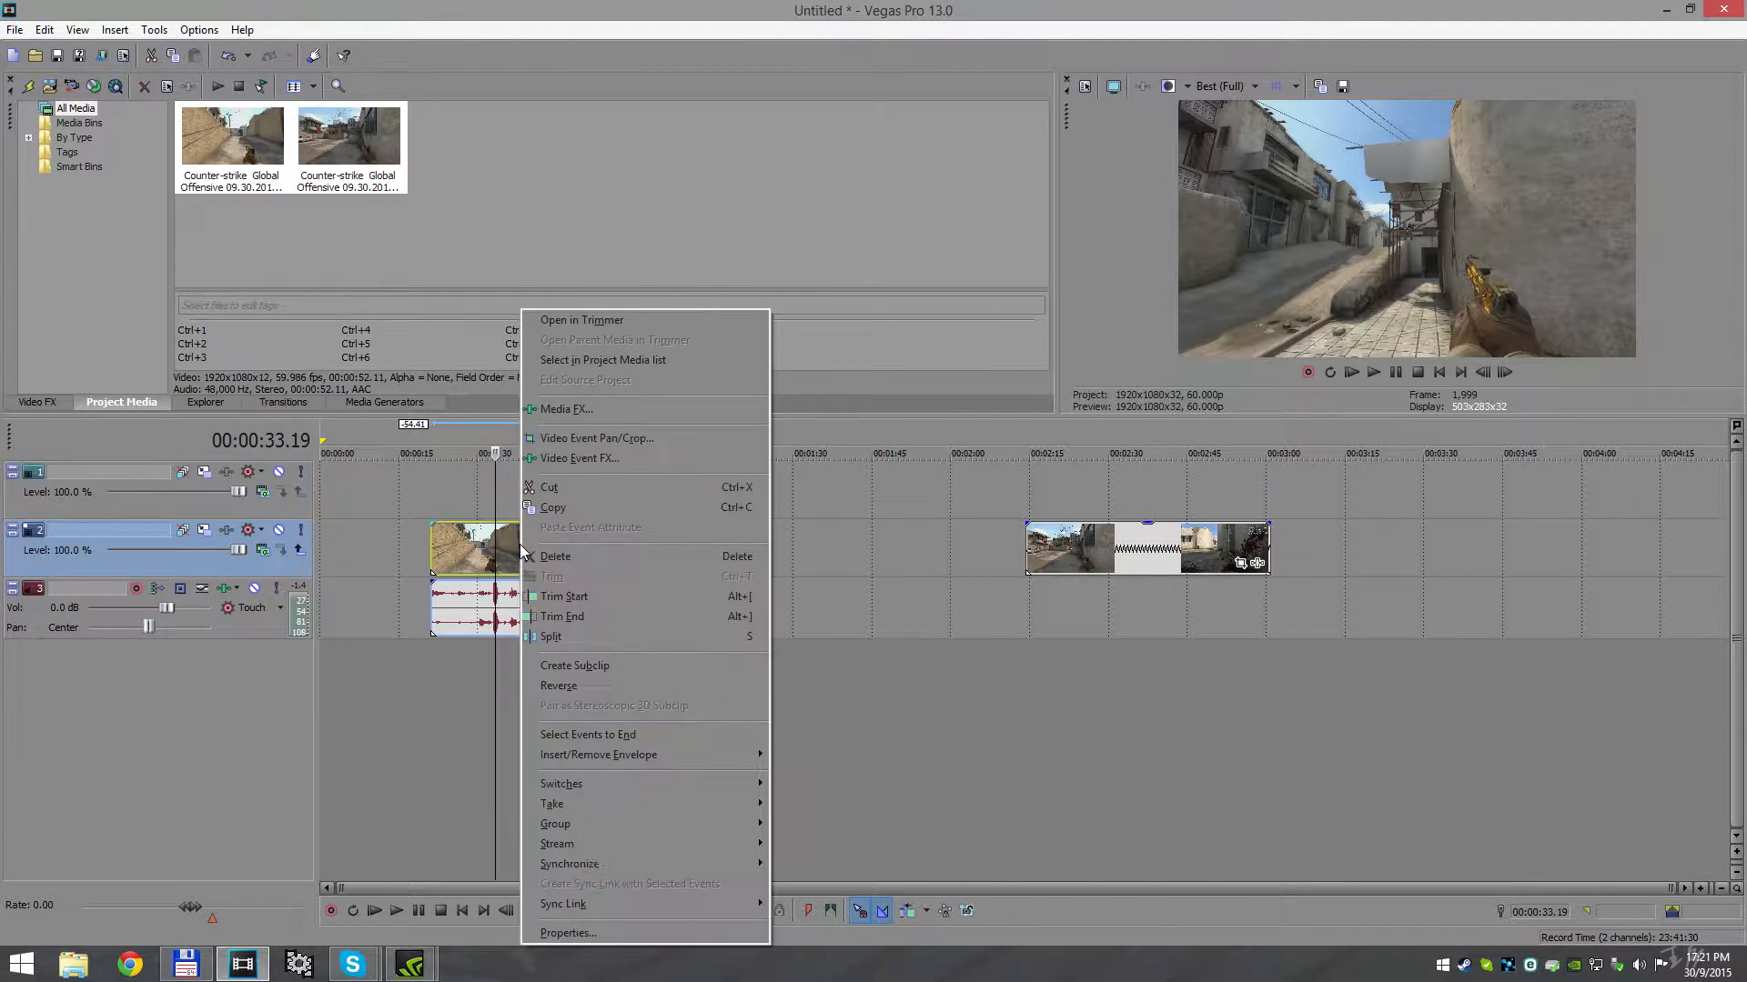
left_click(594, 932)
left_click(736, 378)
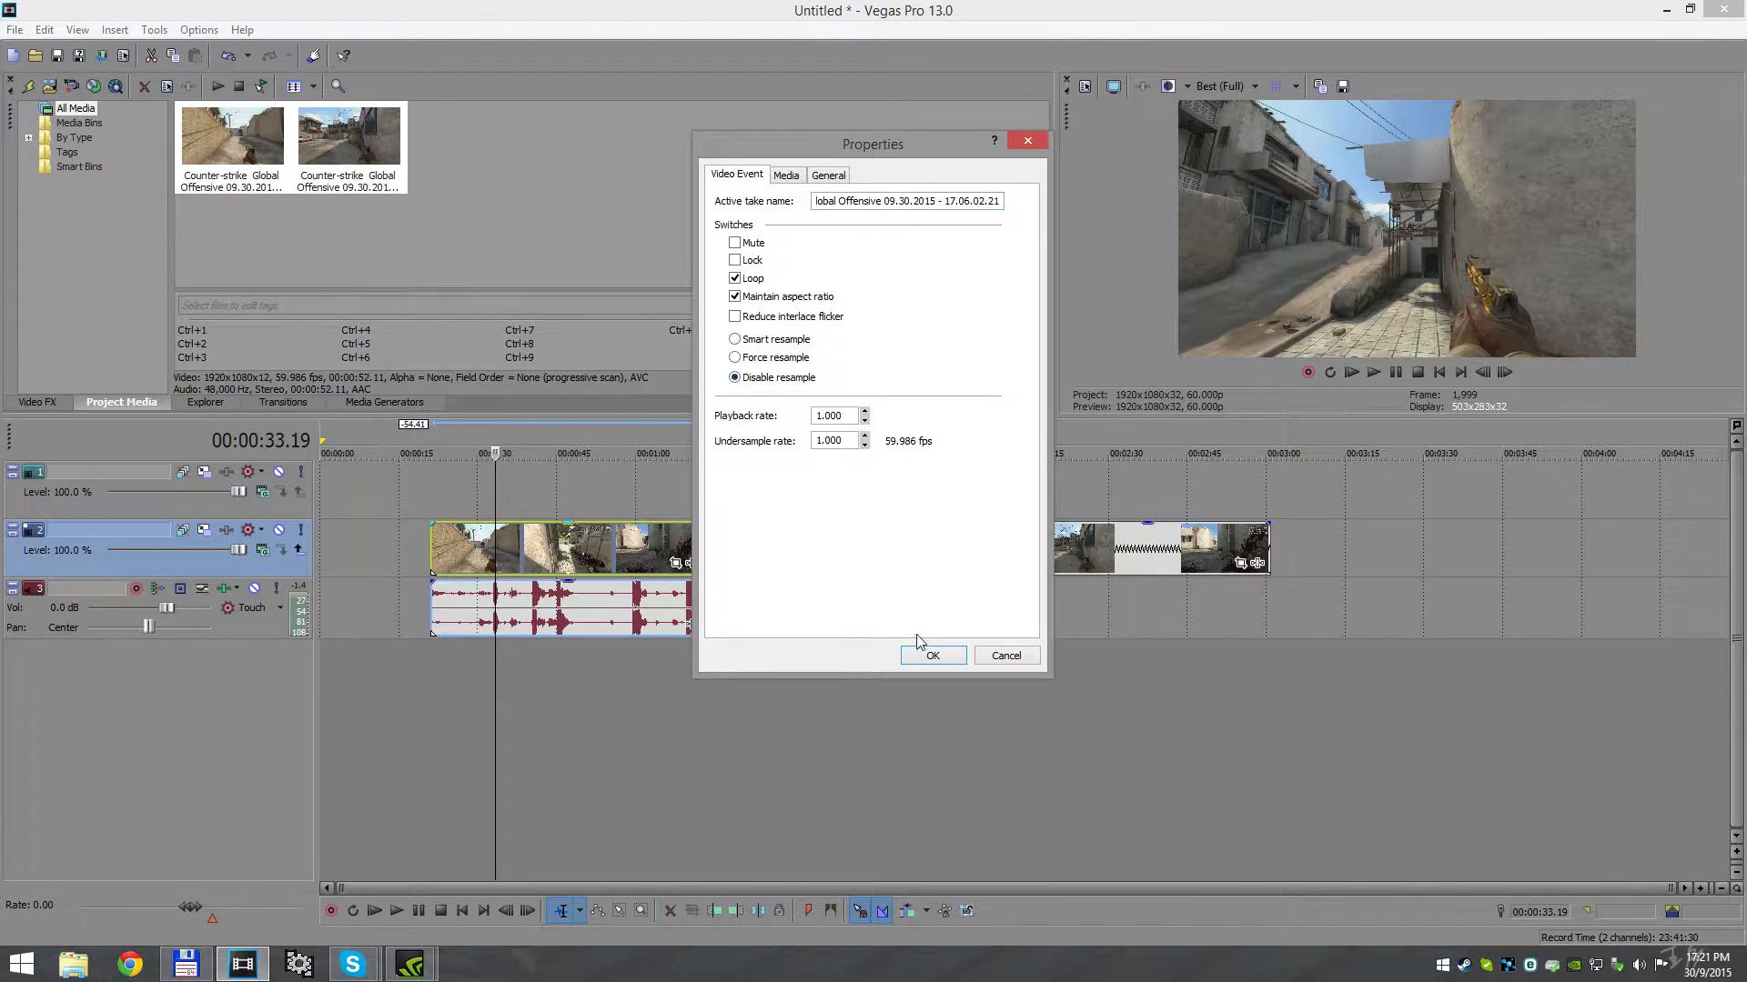
left_click(932, 656)
scroll(732, 524, "up", 3)
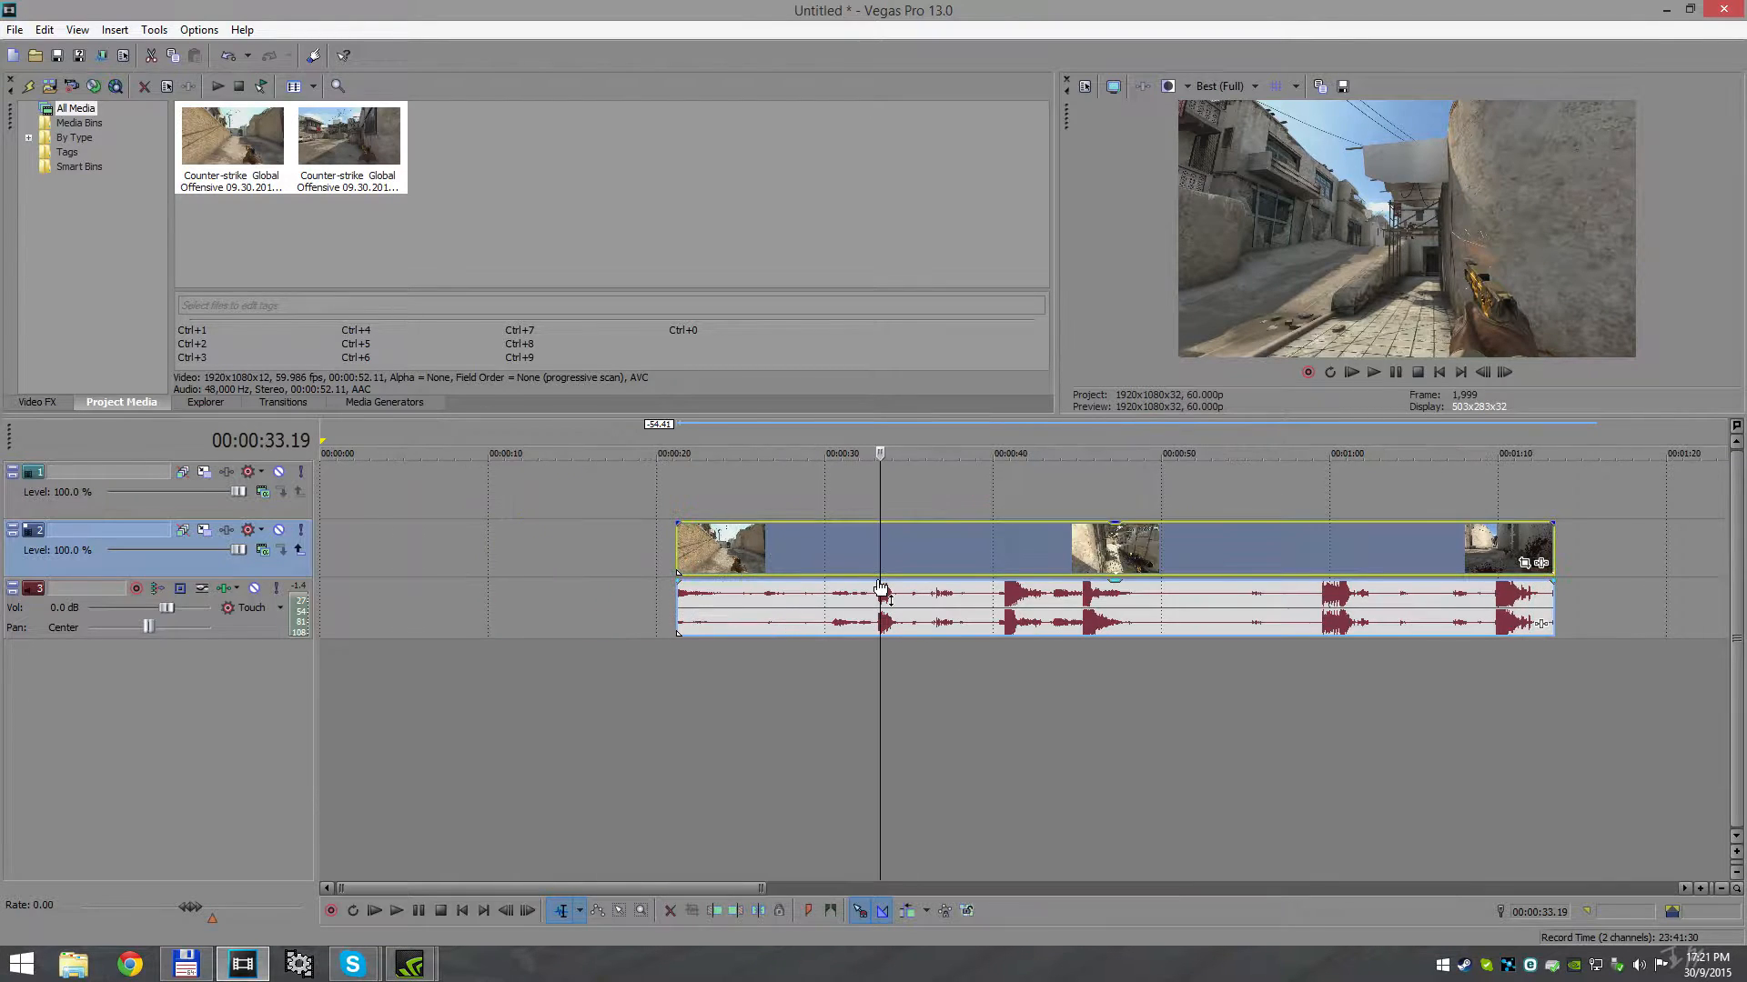
Step the playhead forward frame by frame to 00:00:33.28
left_click(887, 544)
key("Right")
key("Right")
key("Right")
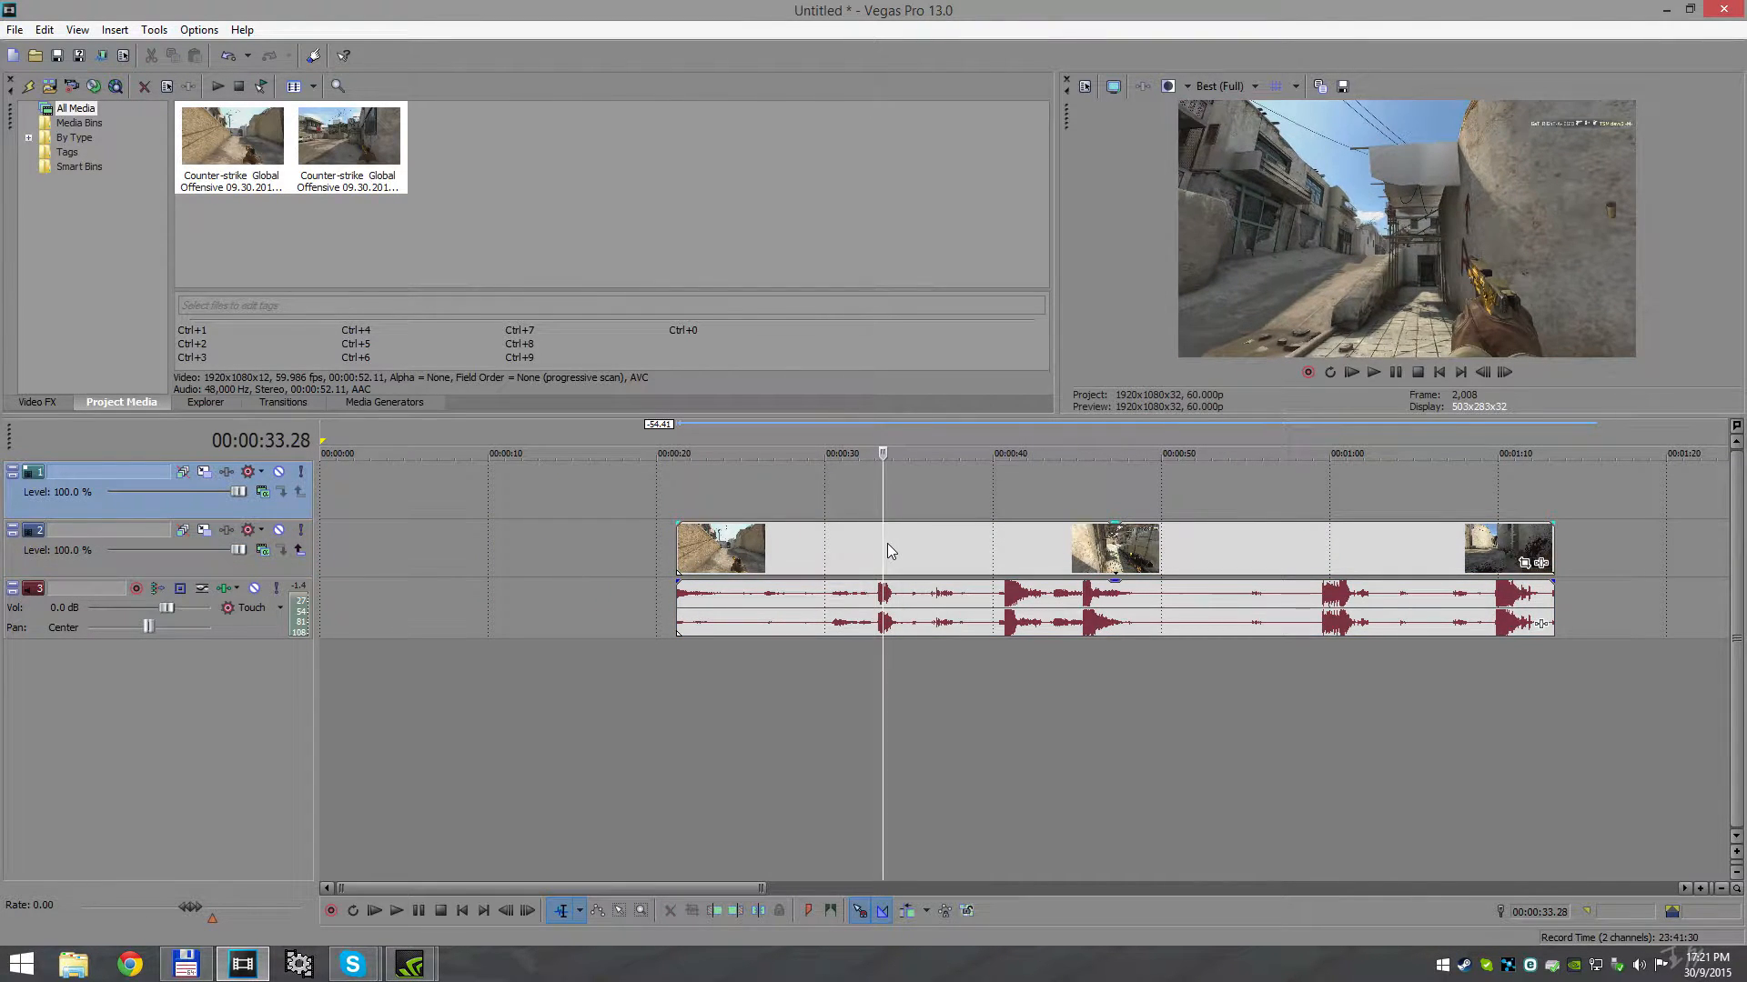
key("Right")
key("Right")
key("Right")
Mark the shot moment and pull the second clip closer to the first
left_click(806, 913)
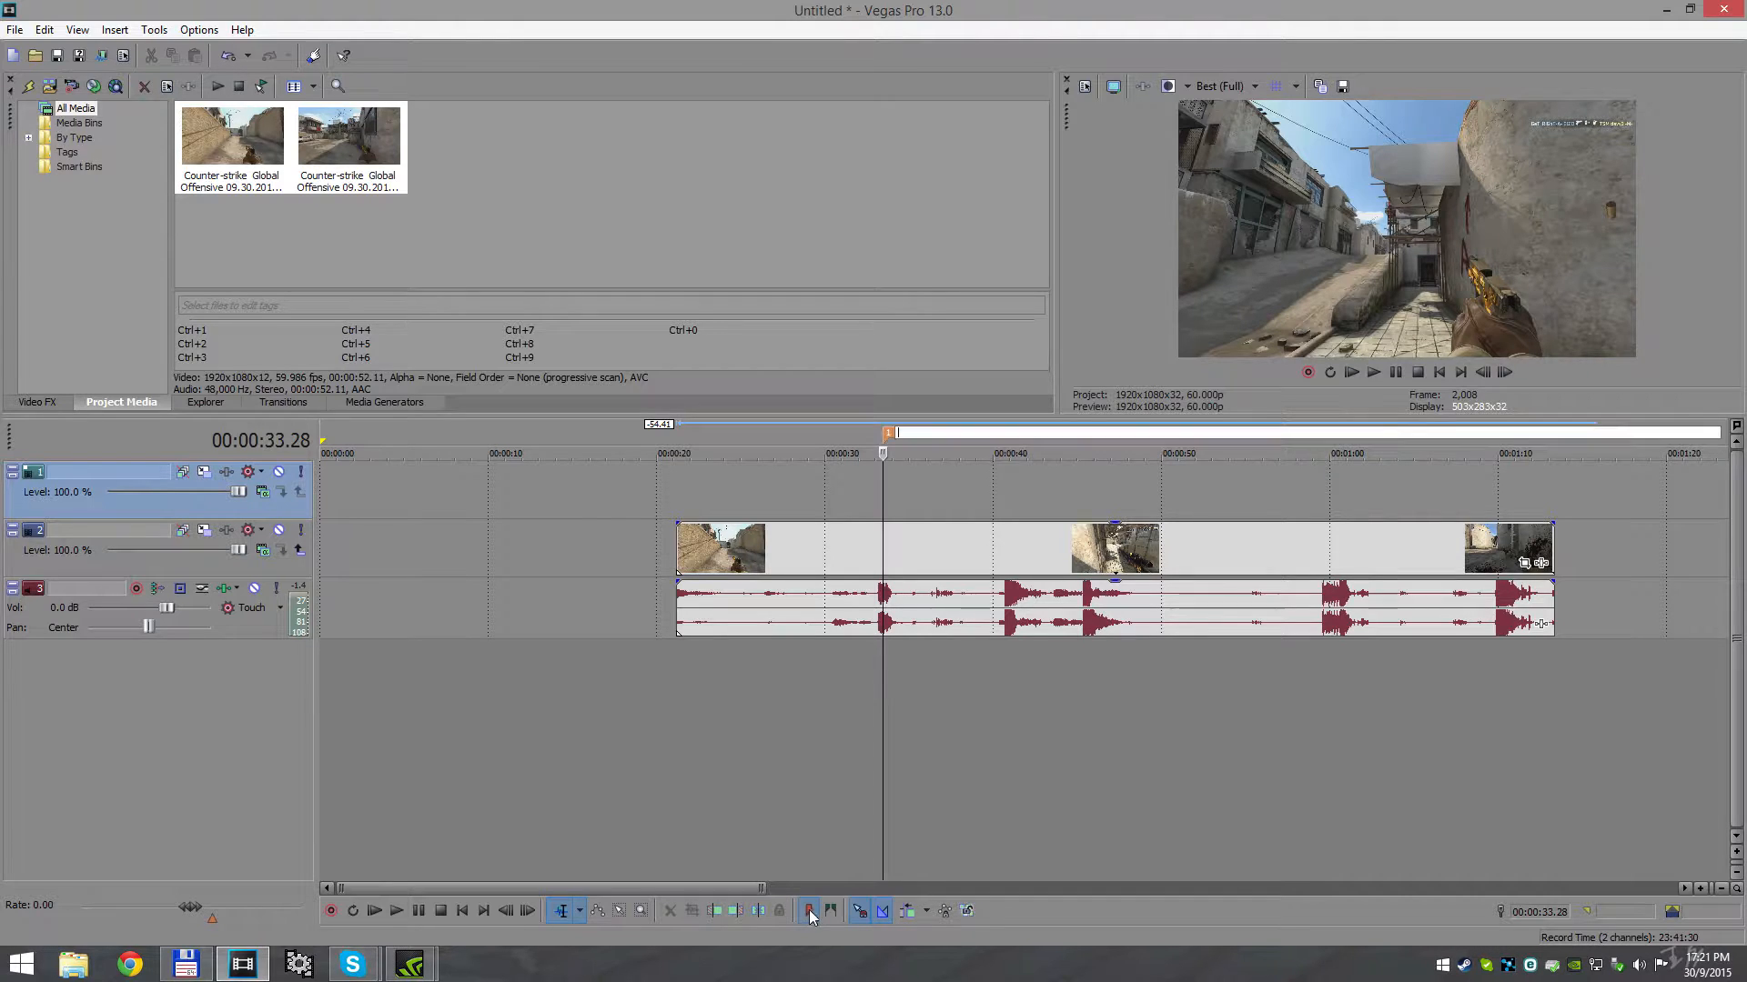
scroll(1008, 559, "down", 3)
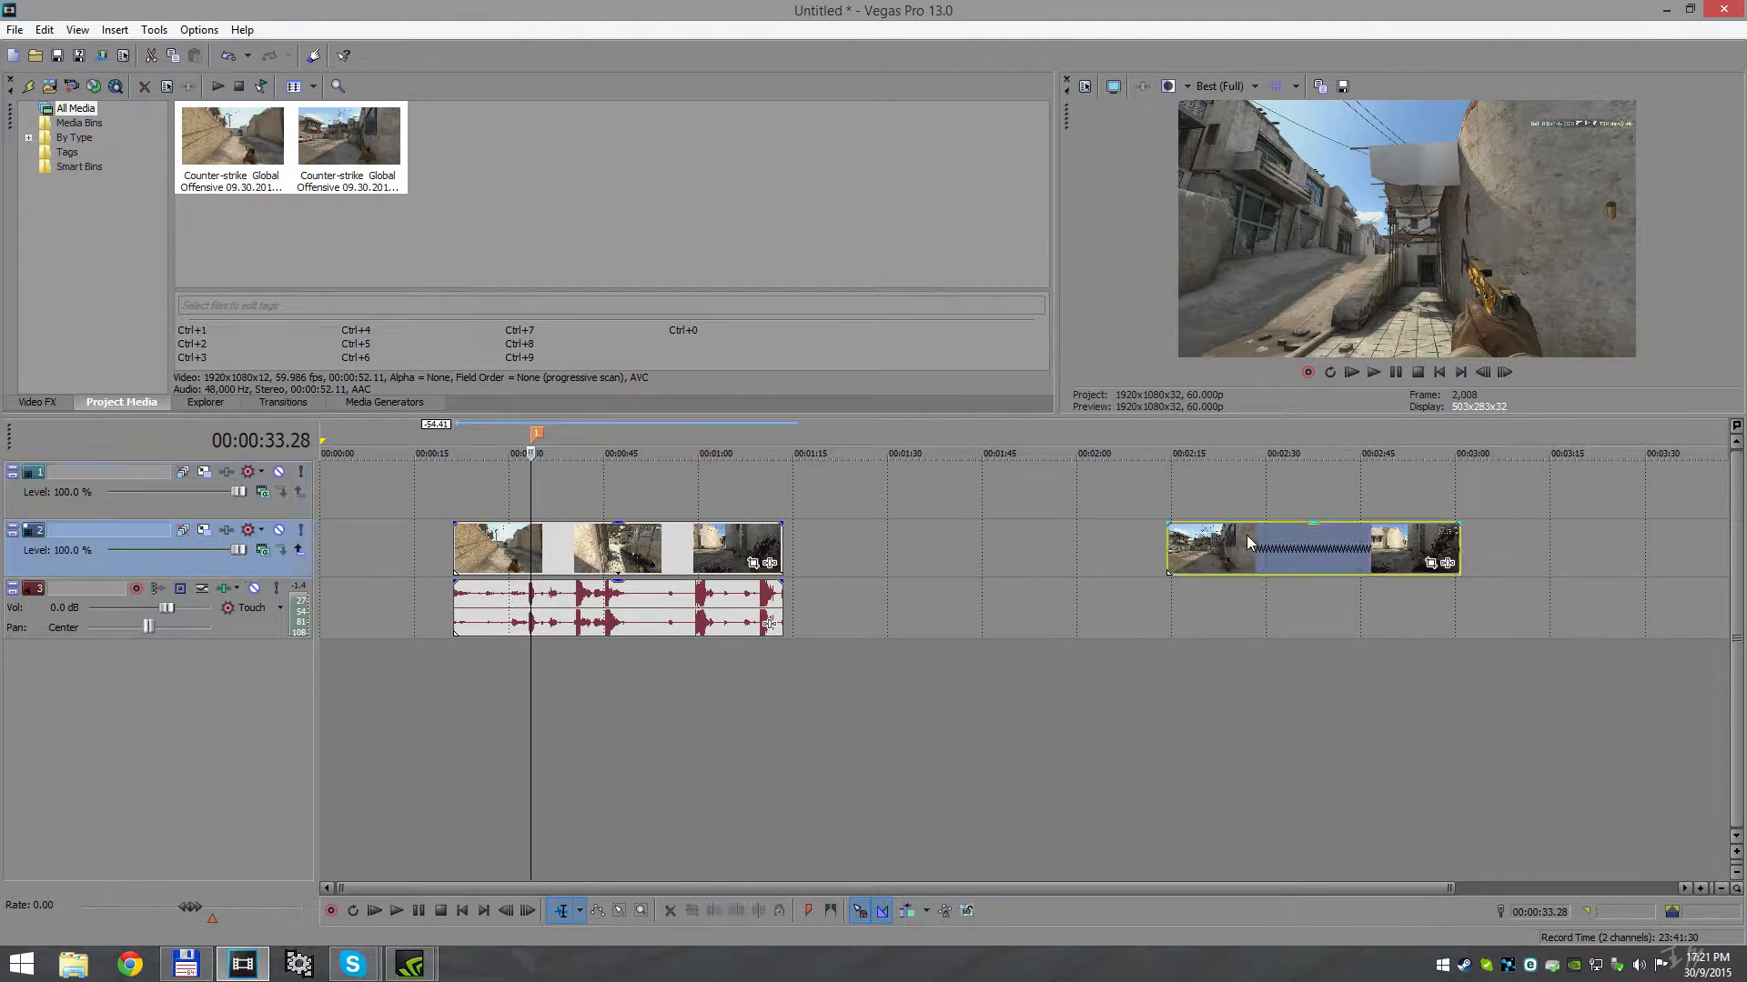
left_click_drag(1247, 535, 961, 547)
left_click(930, 549)
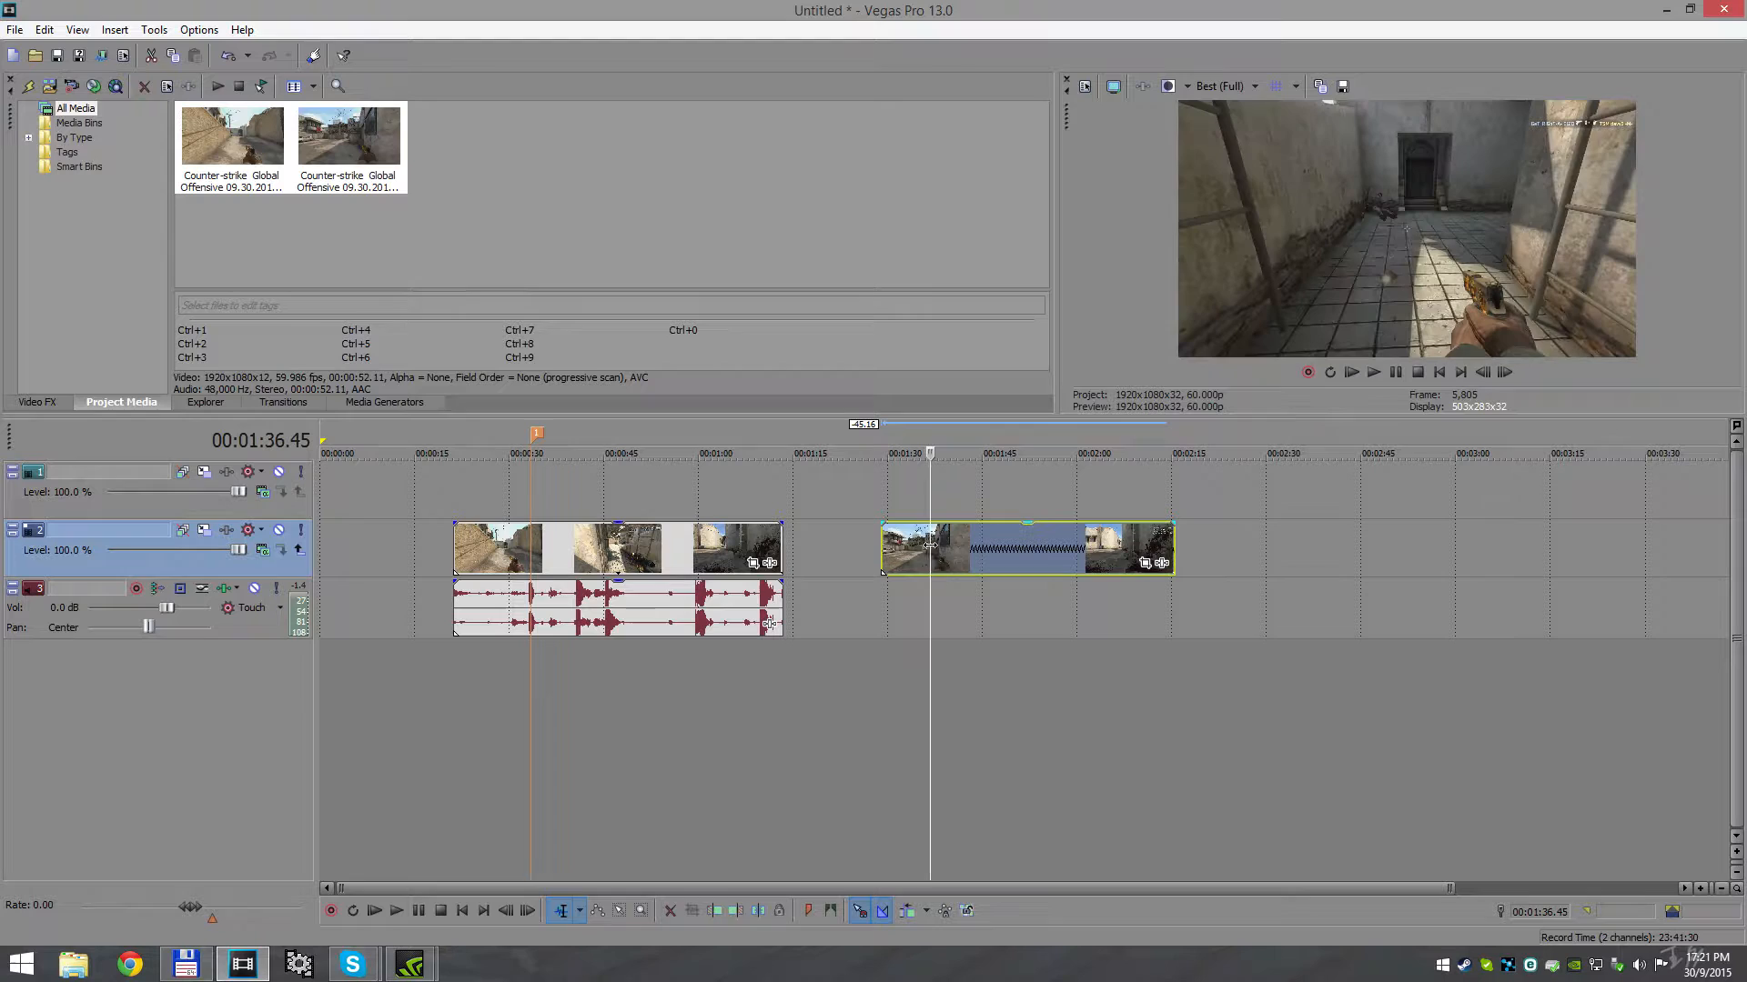
left_click(908, 553)
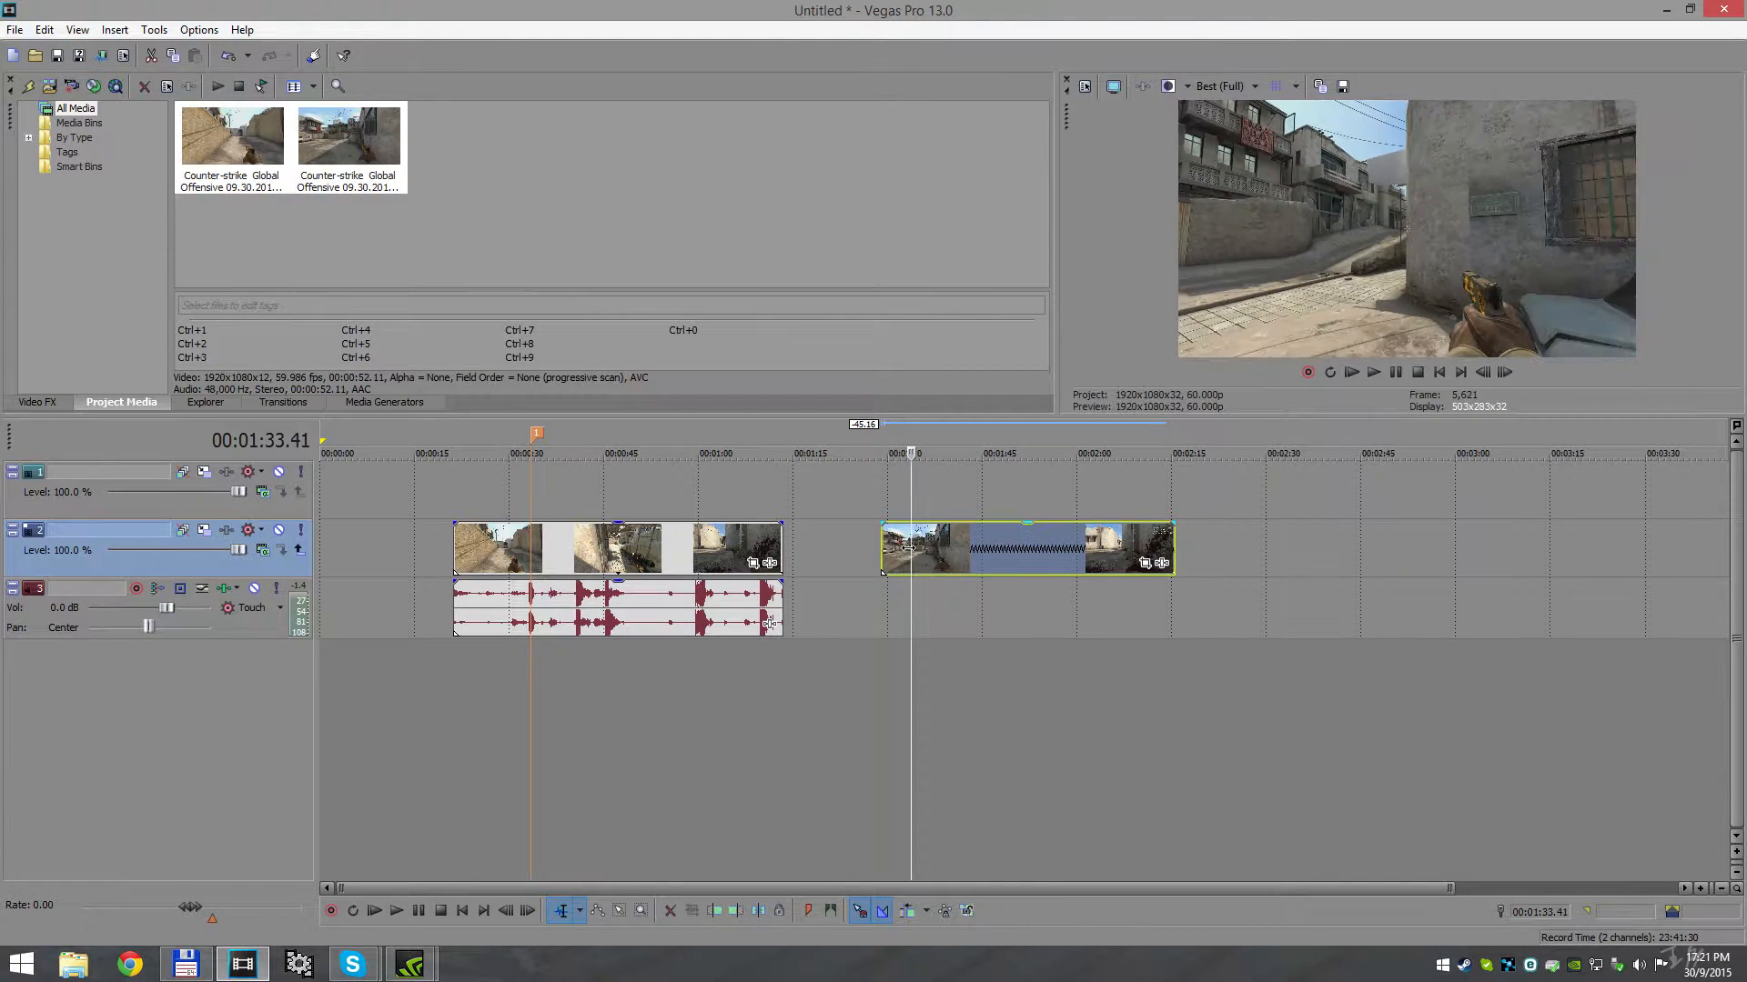
scroll(911, 553, "up", 3)
Scrub the second clip backward to the matching moment at 00:01:34.29
key("space")
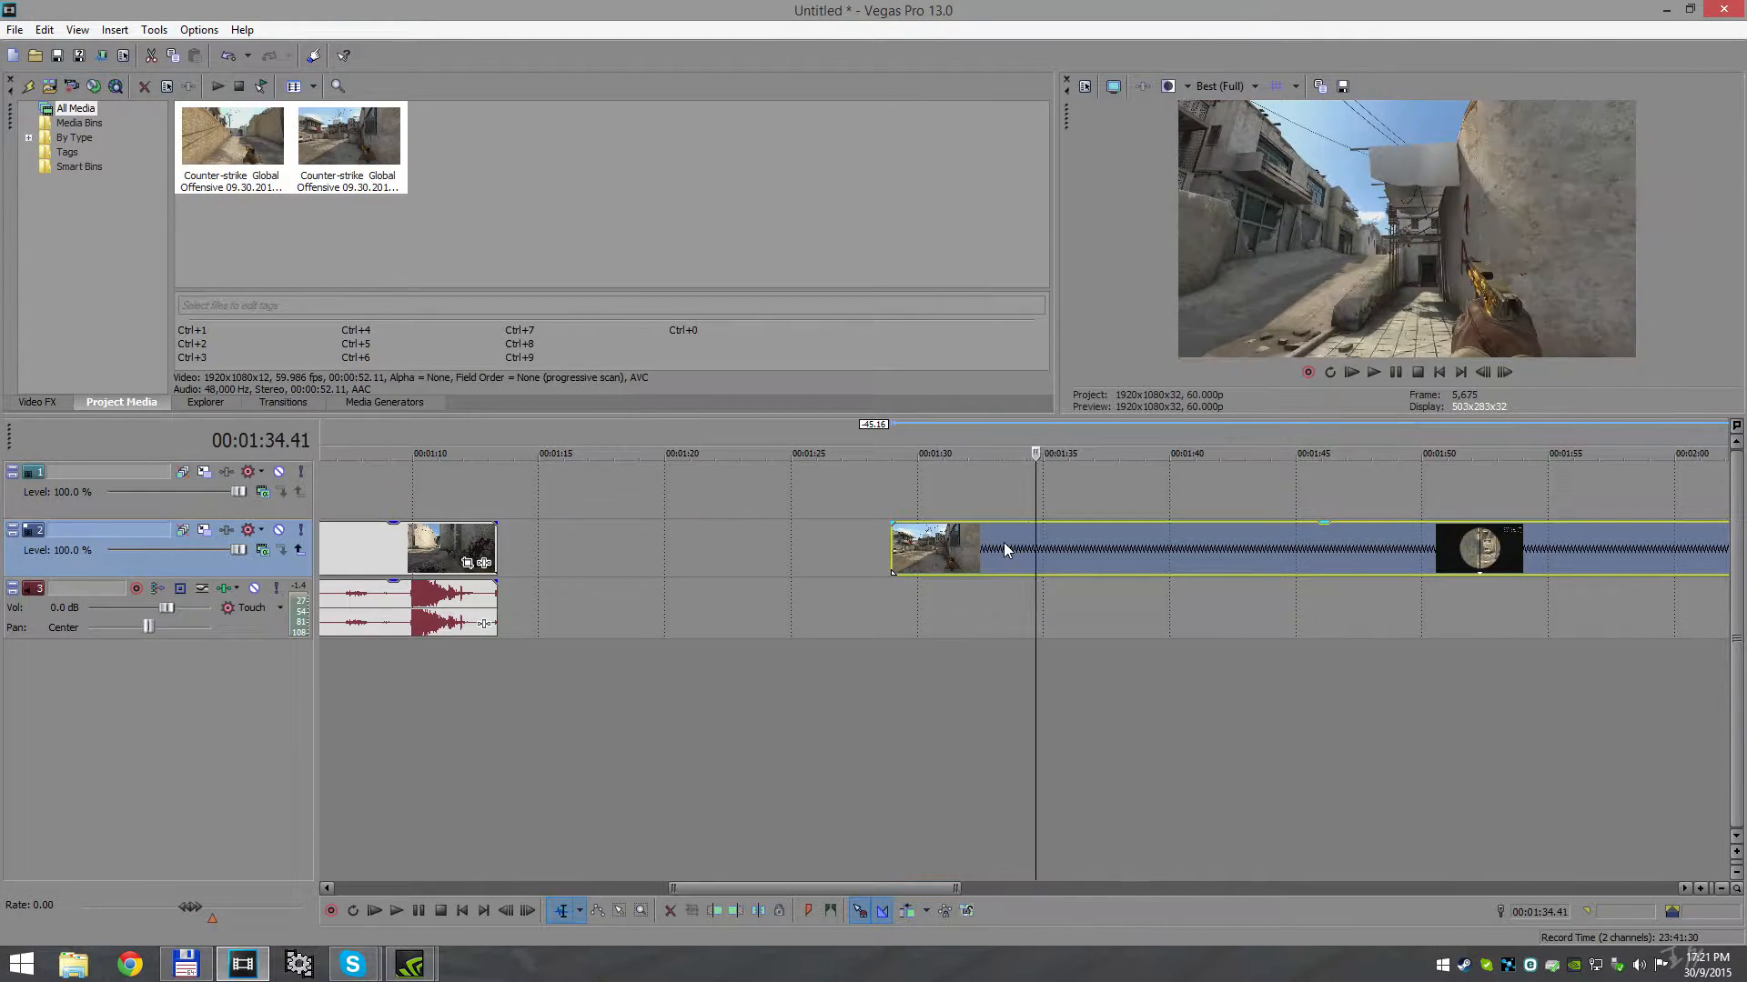
key("j")
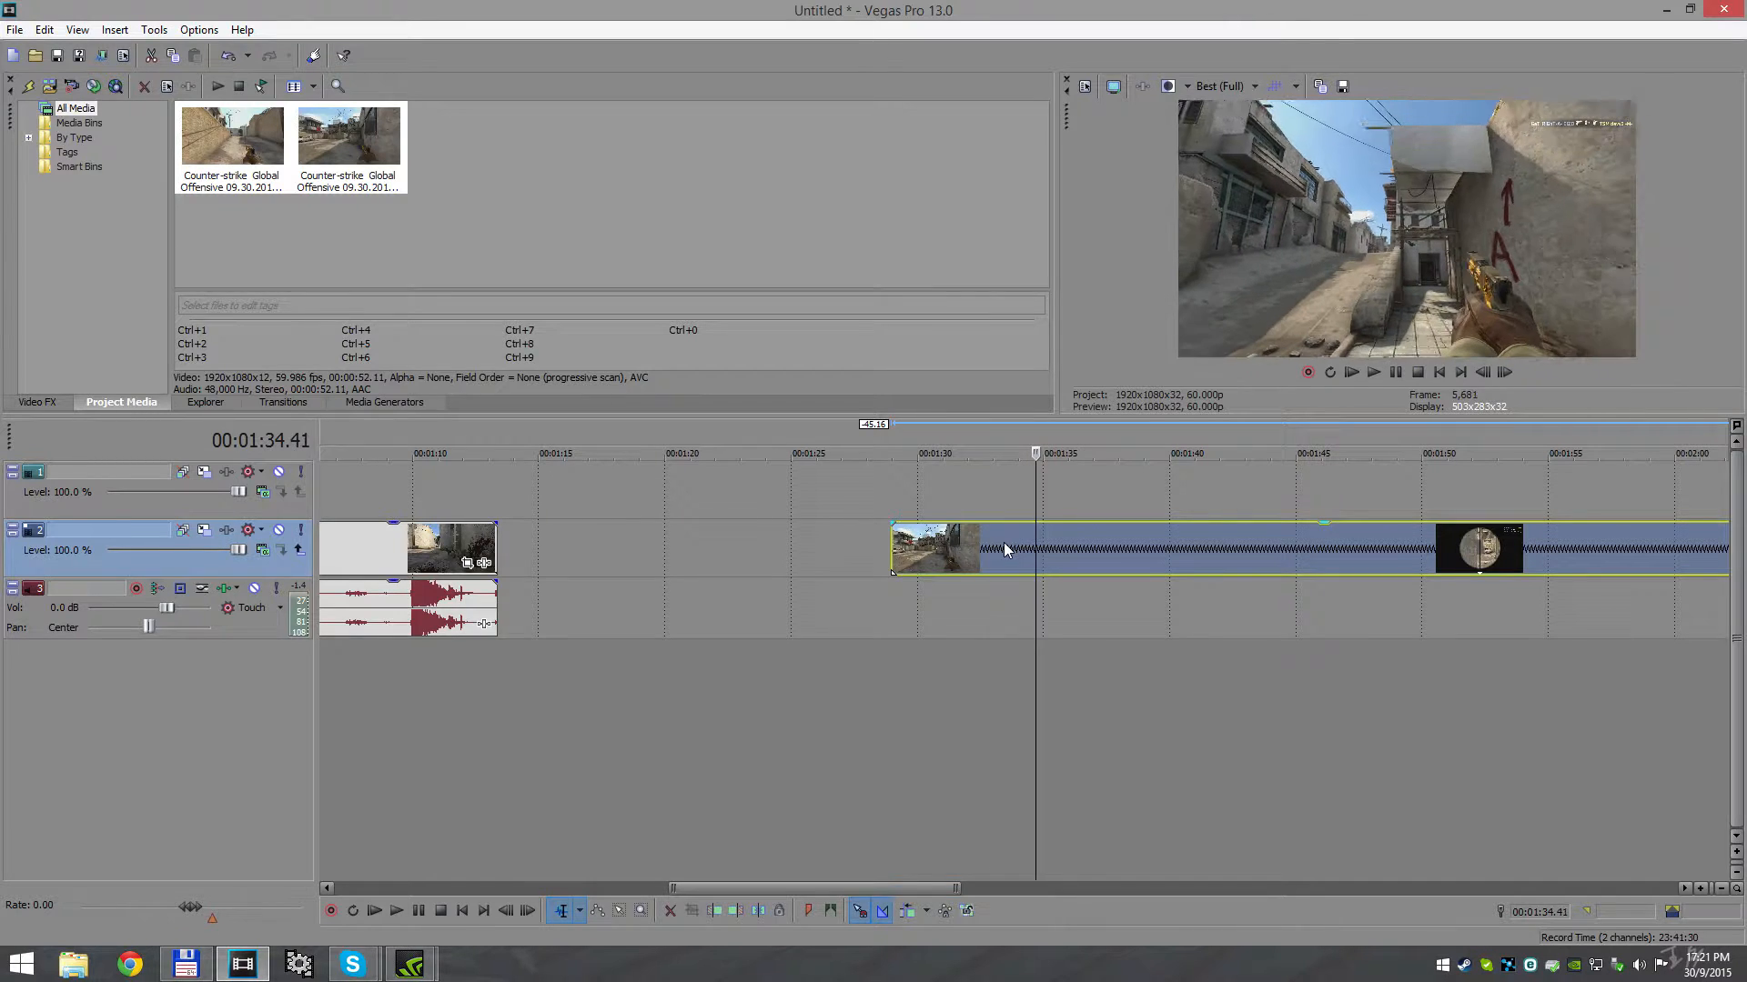
key("alt+Left")
key("alt+Left")
key("alt+Left")
key("alt+Left")
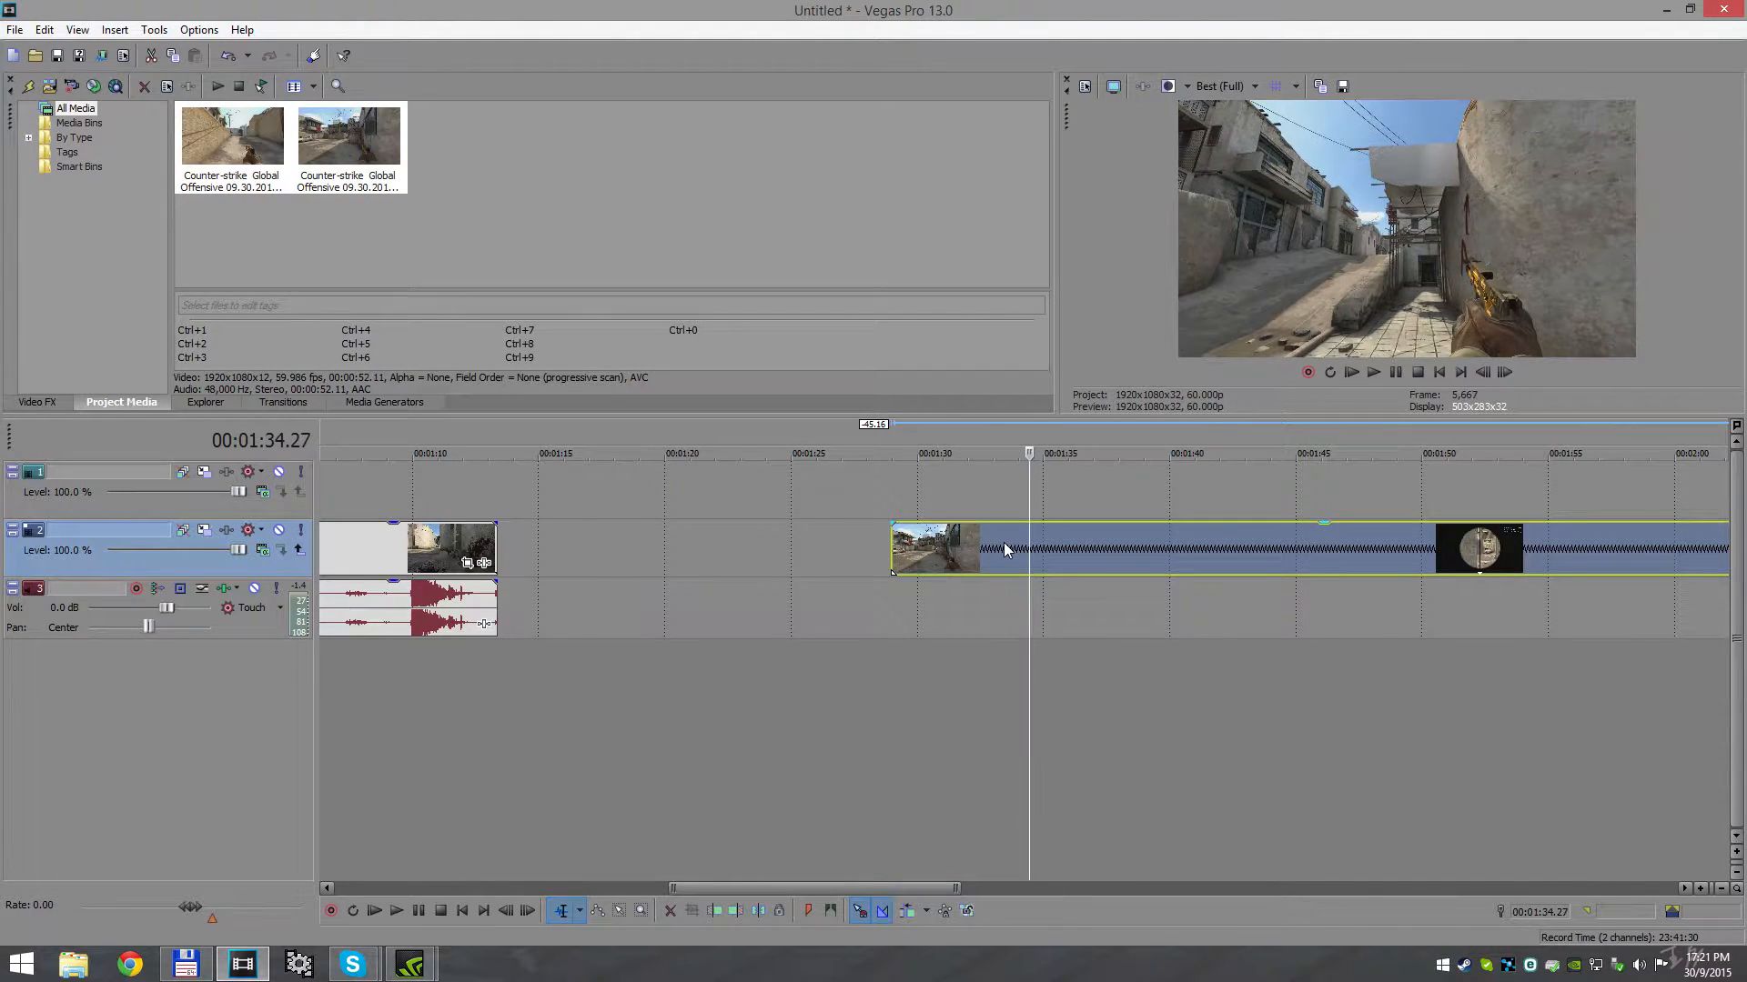
key("alt+Left")
key("alt+Left")
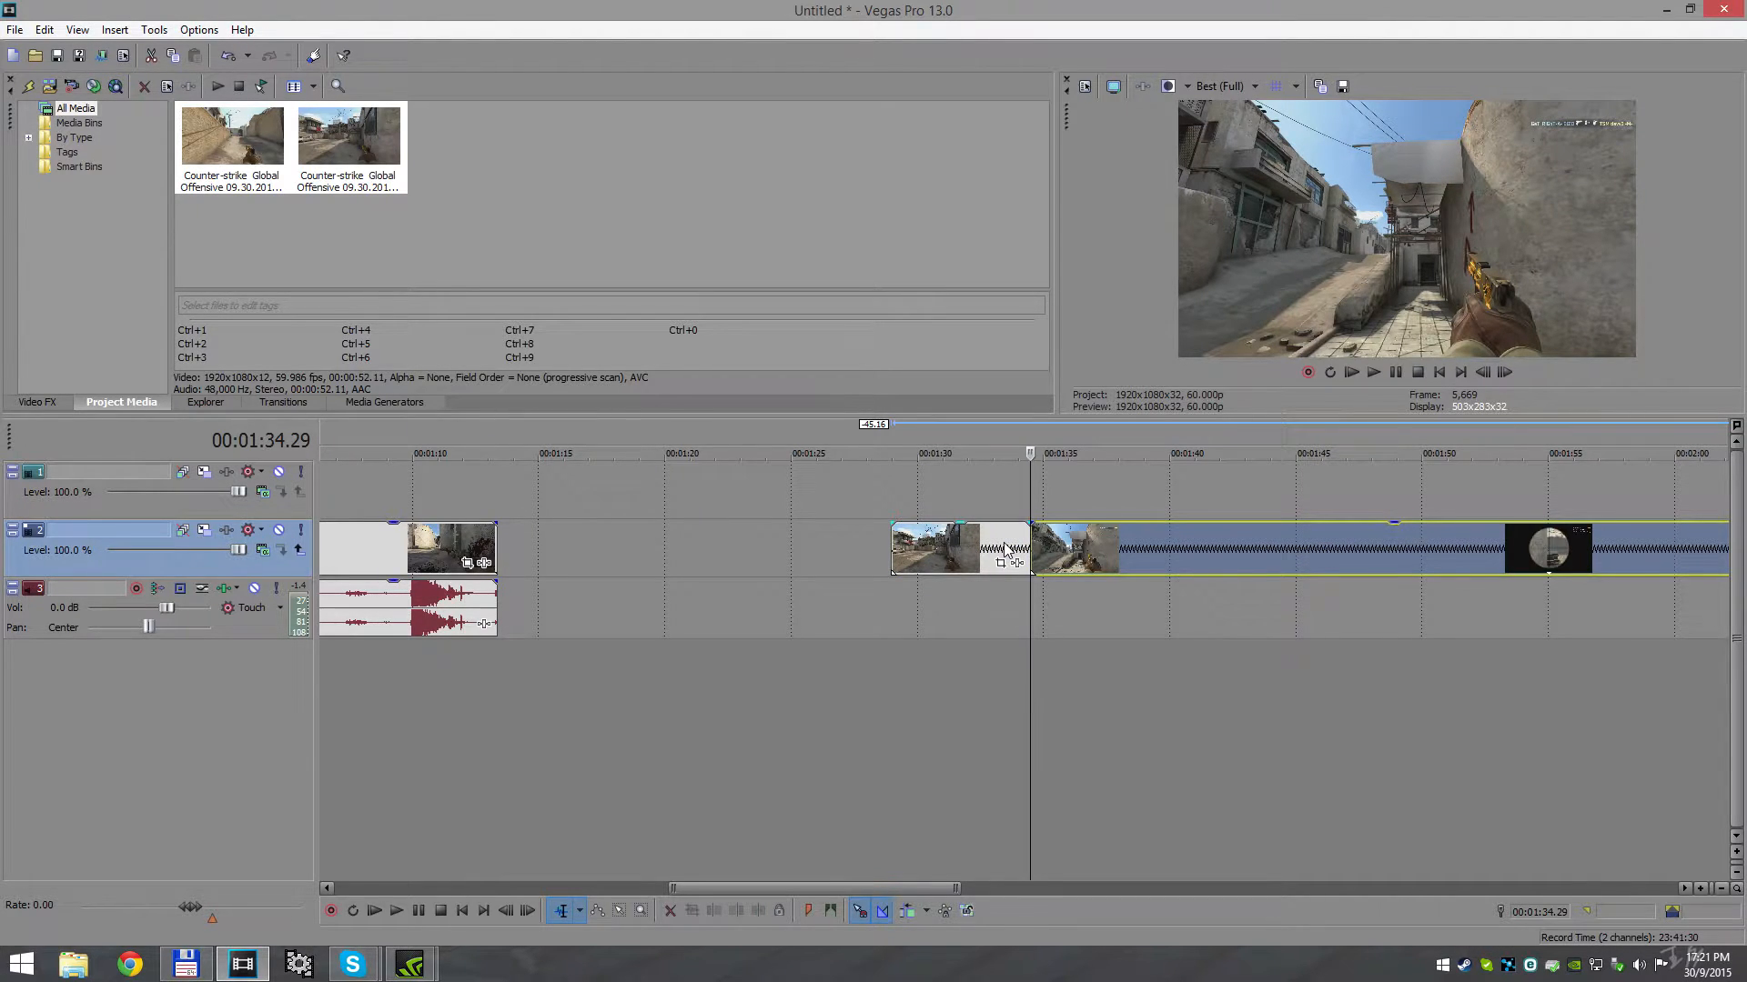
scroll(1004, 542, "down", 2)
scroll(1003, 546, "down", 2)
left_click(802, 529)
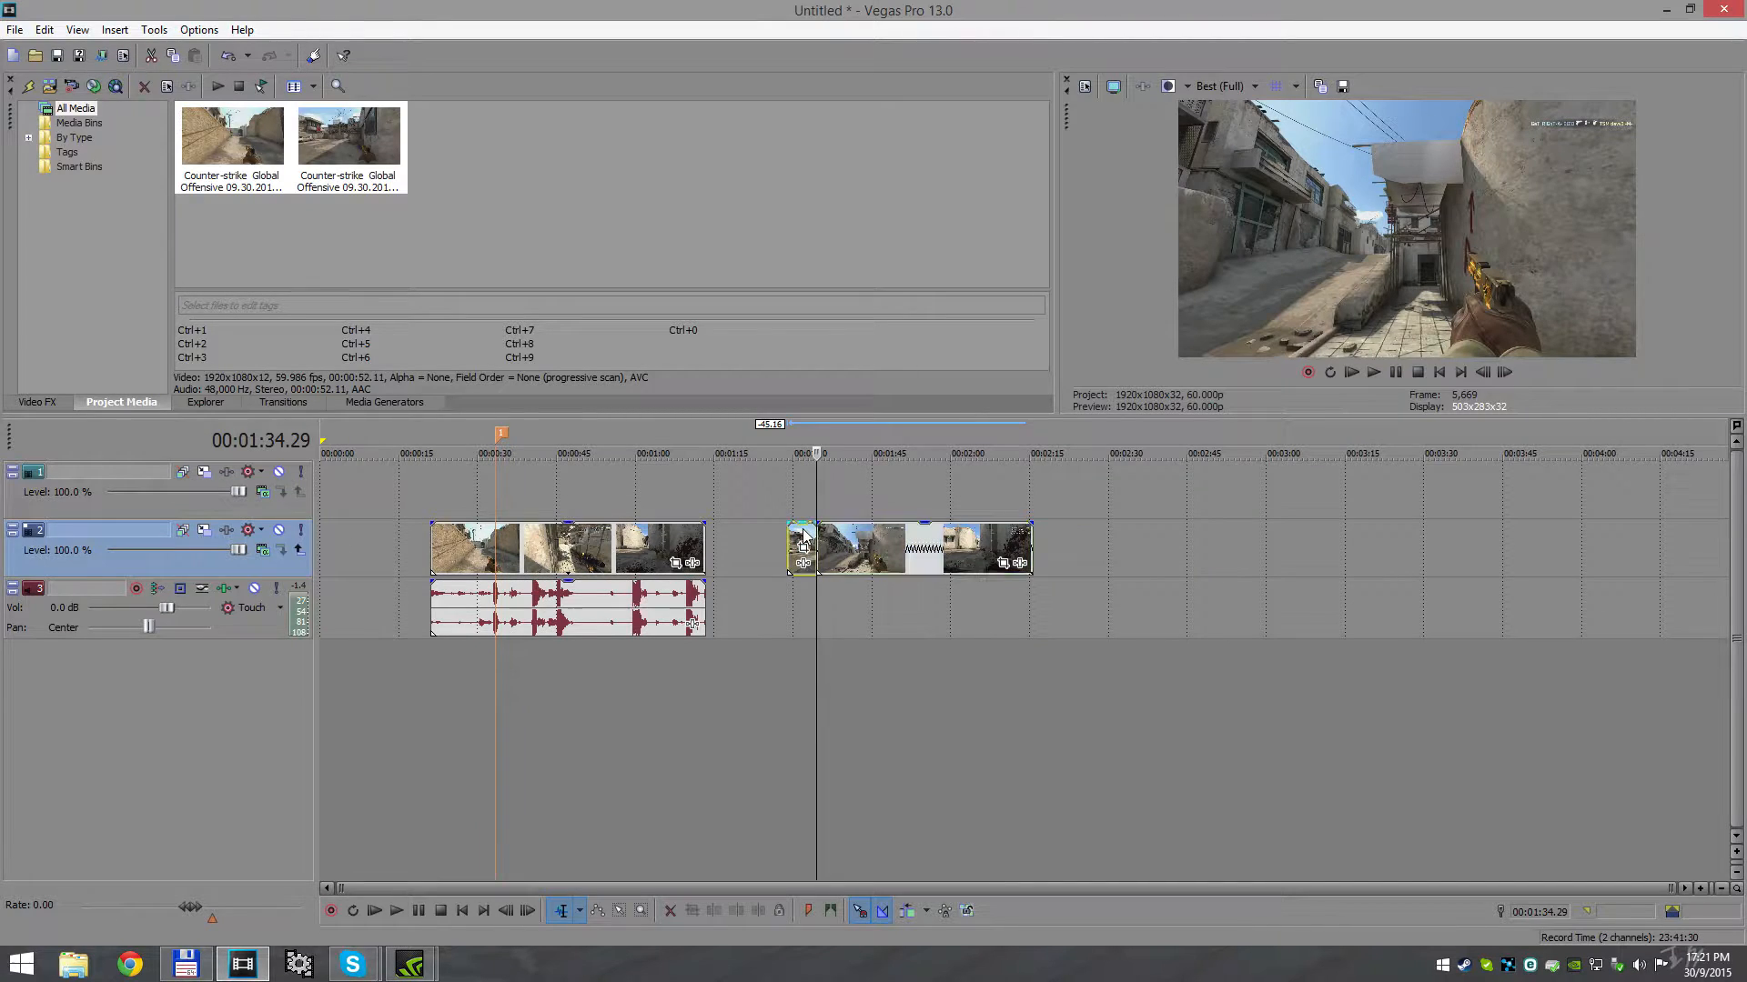
Place the second clip on the top track at the marker and extend its start earlier
left_click_drag(881, 552, 560, 491)
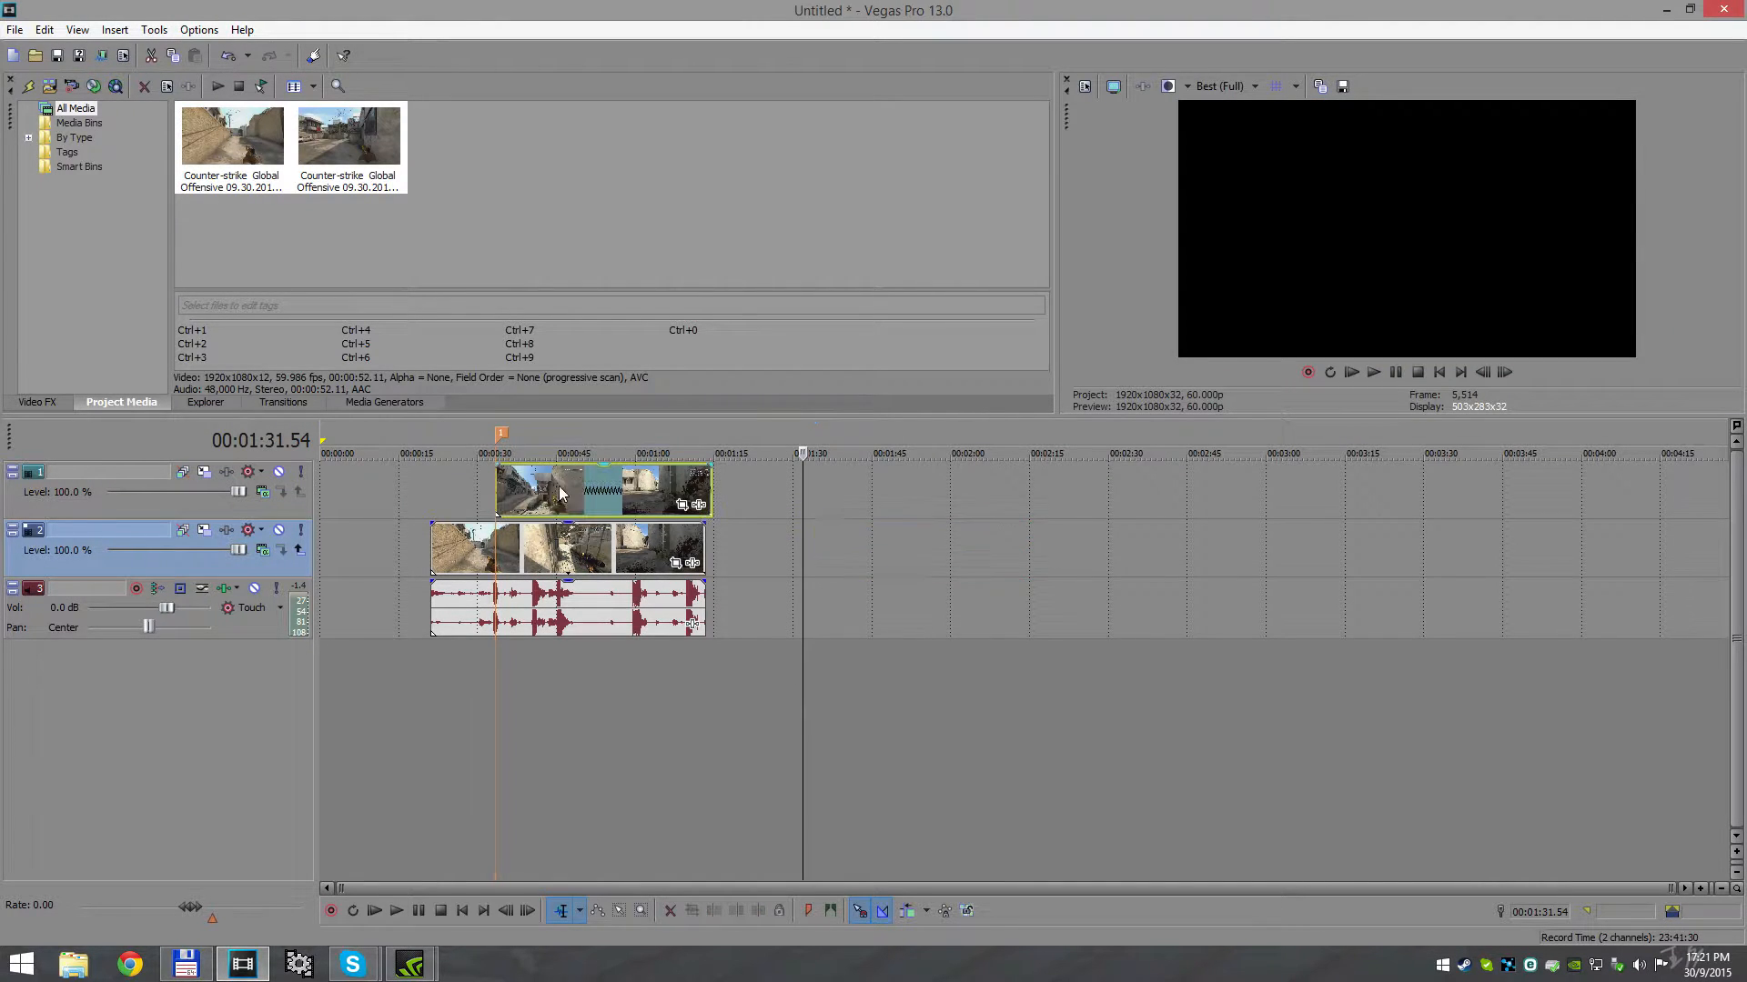
scroll(517, 498, "up", 2)
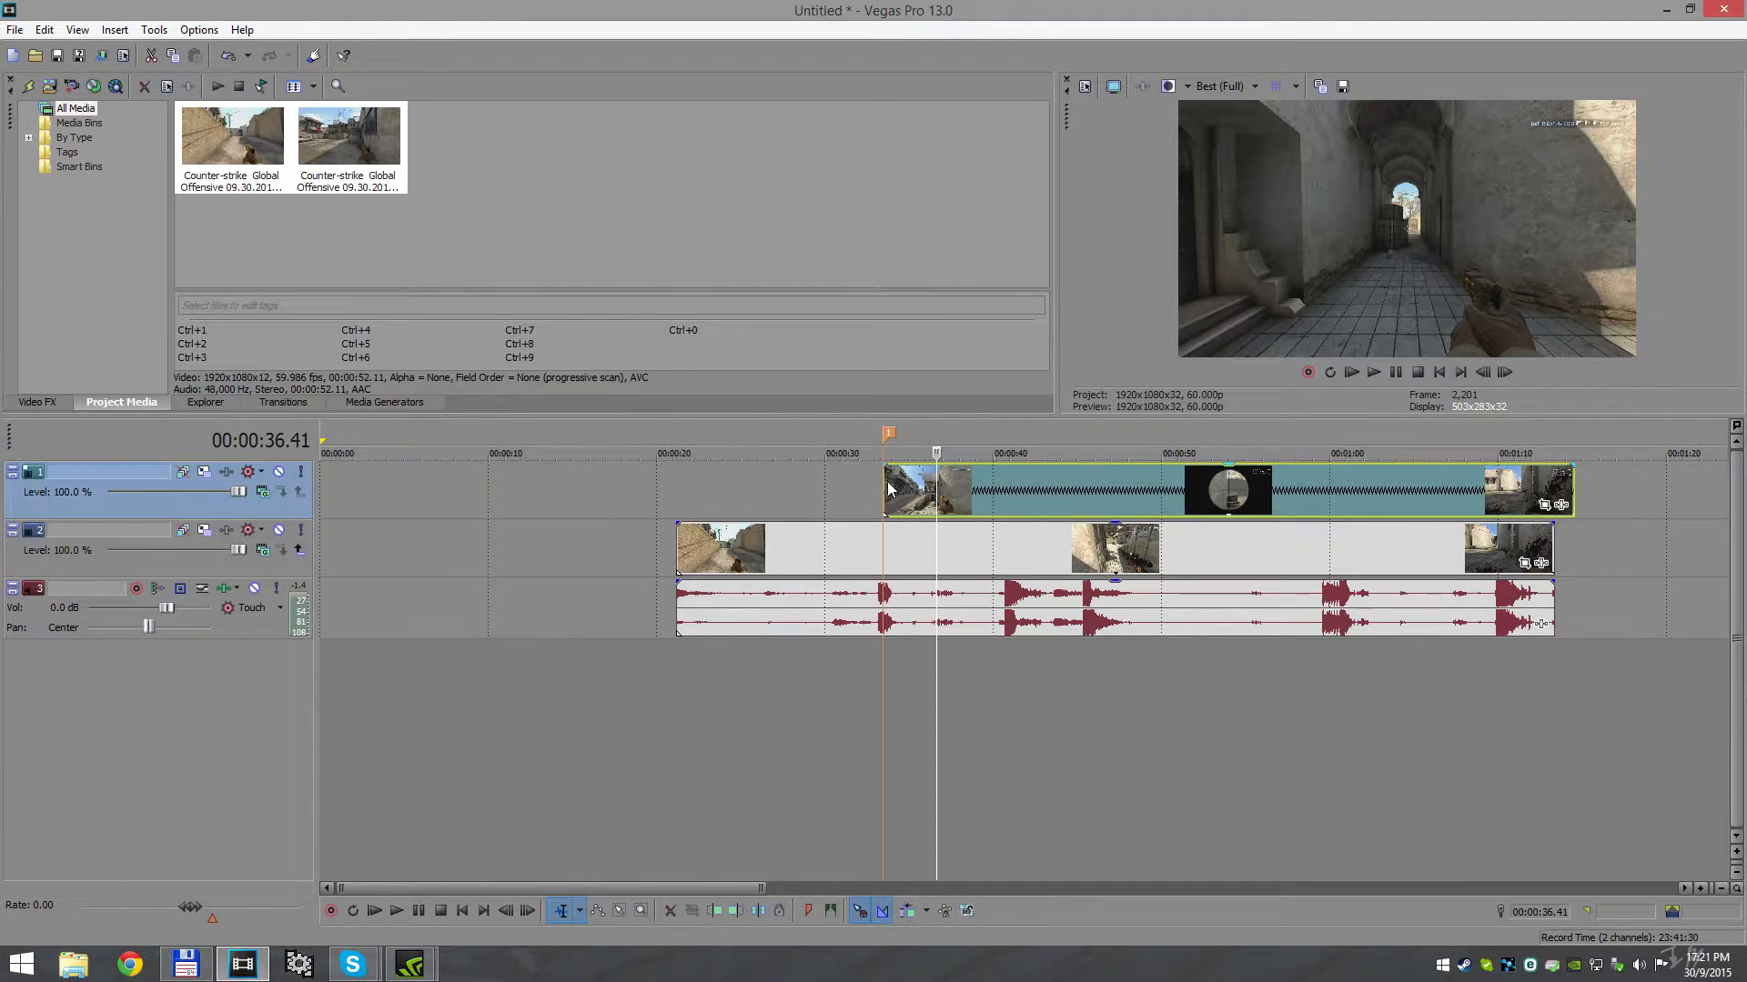
left_click_drag(888, 487, 769, 478)
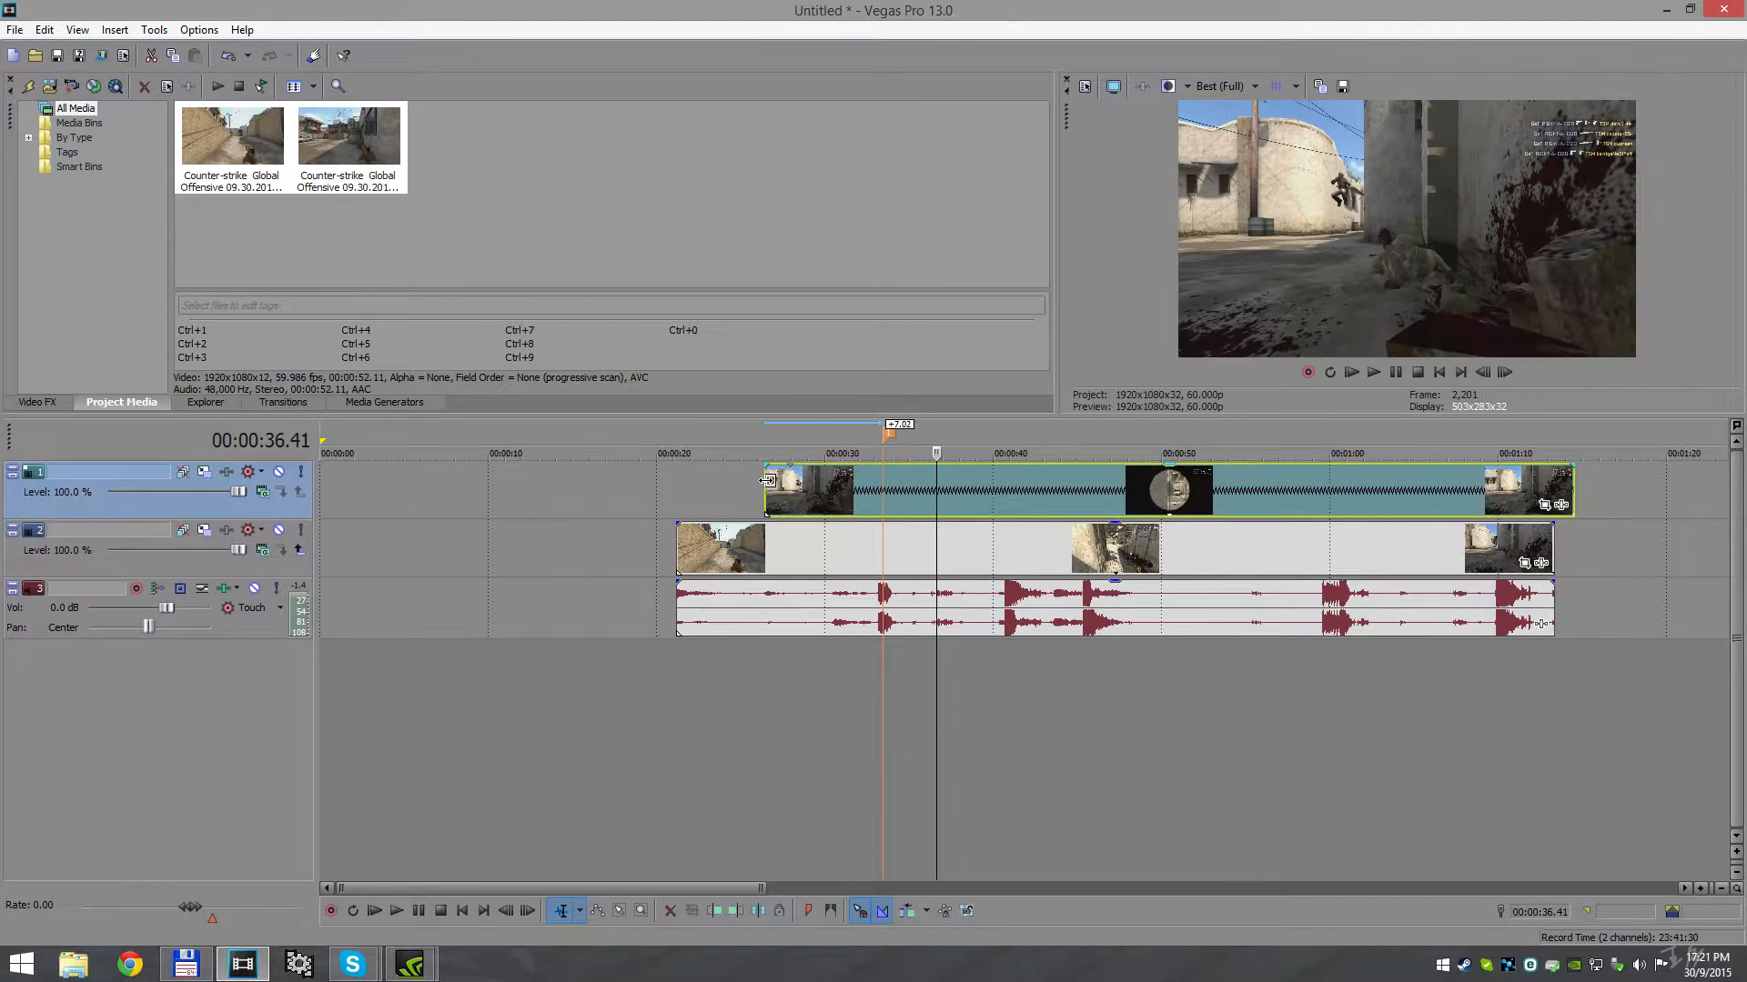
left_click_drag(769, 477, 788, 480)
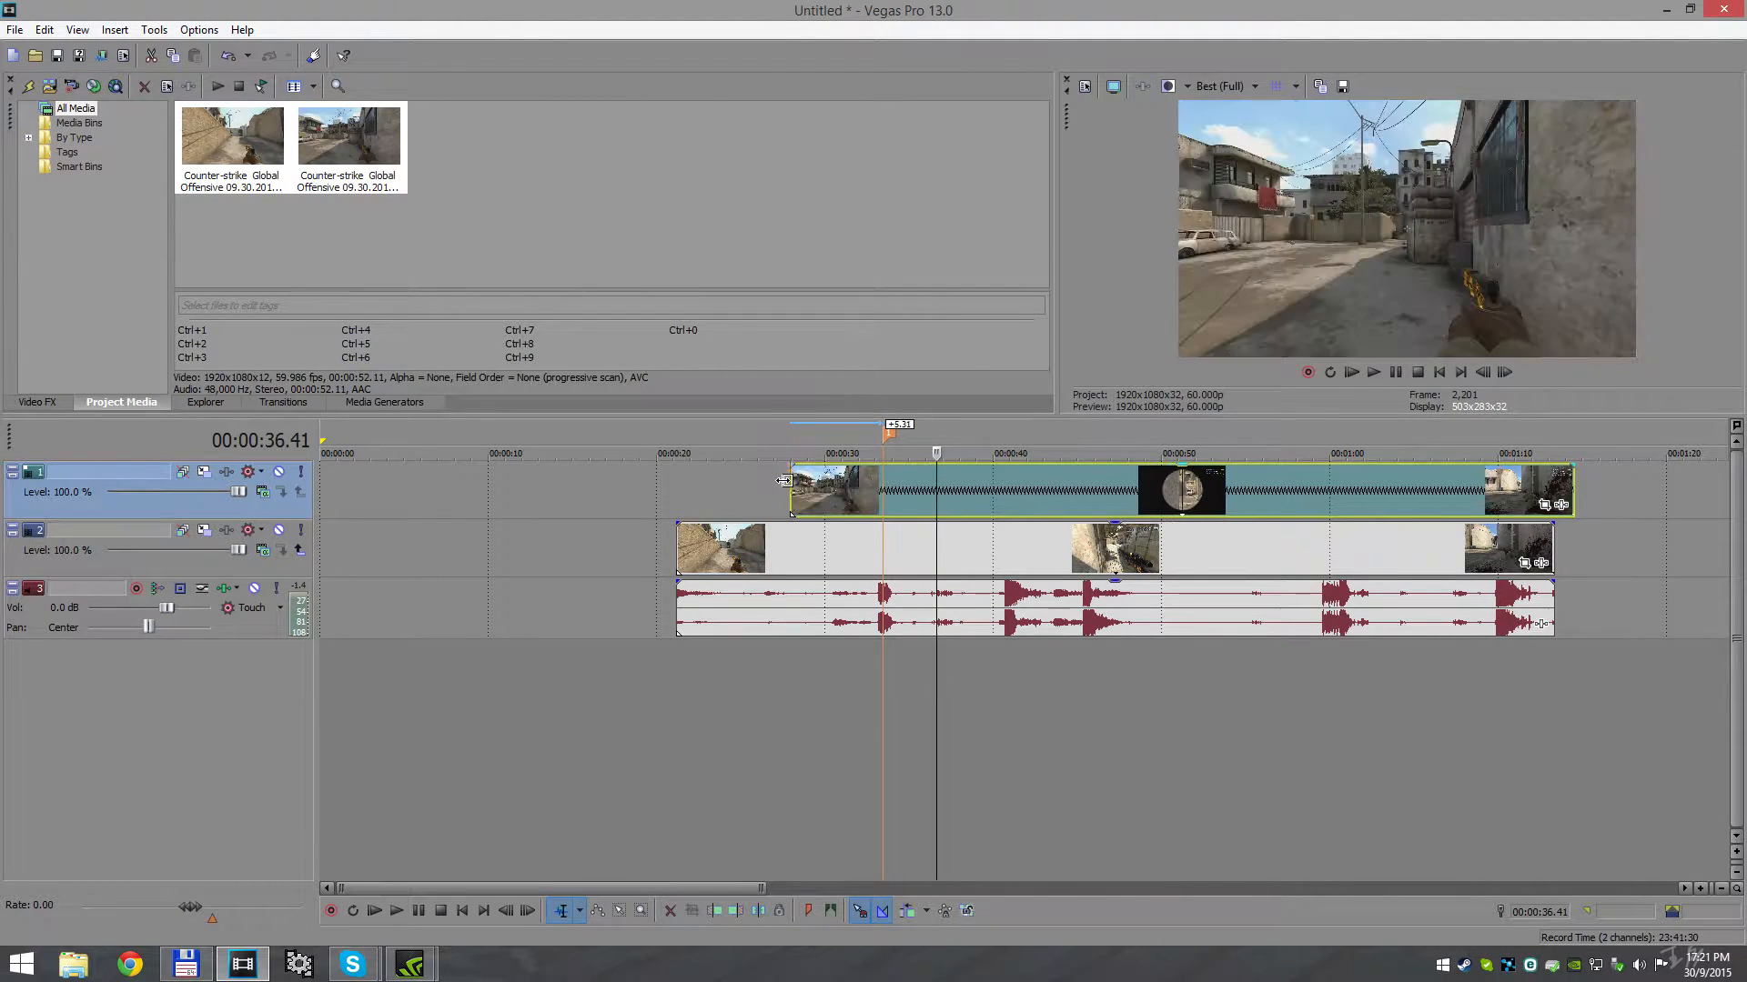
Trim the track 2 video start and the top clip's end to align with the audio
left_click_drag(679, 539, 791, 535)
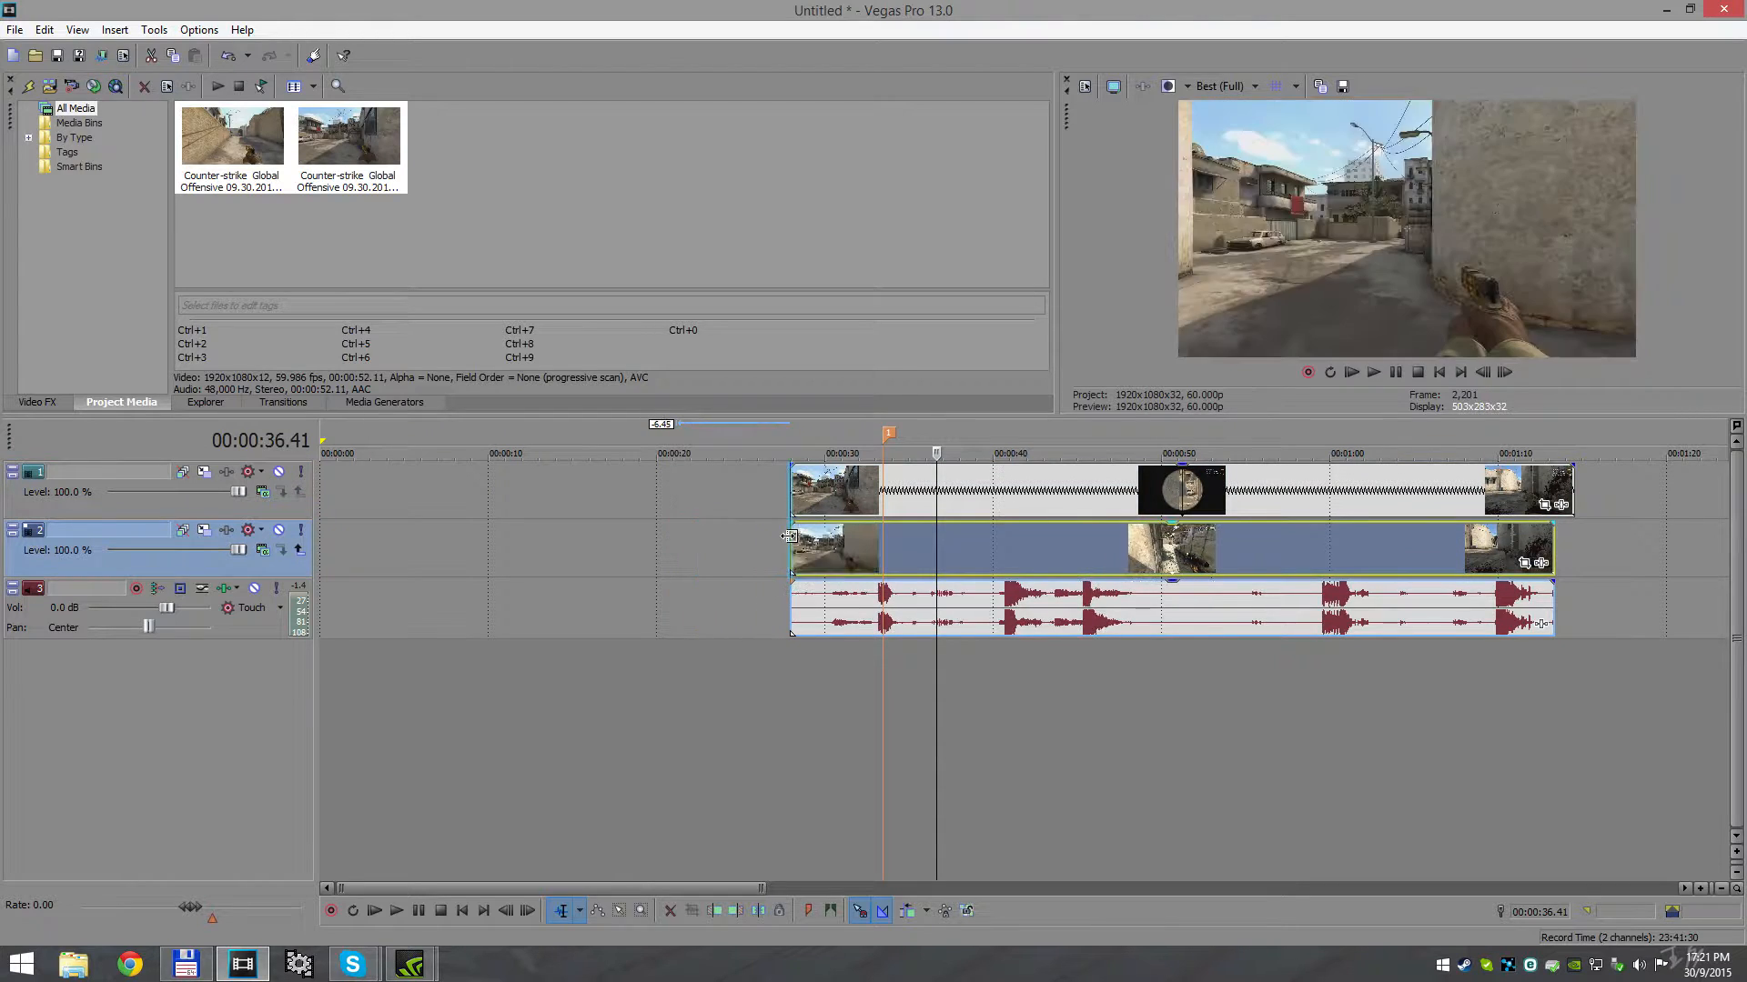
left_click_drag(1573, 485, 1552, 485)
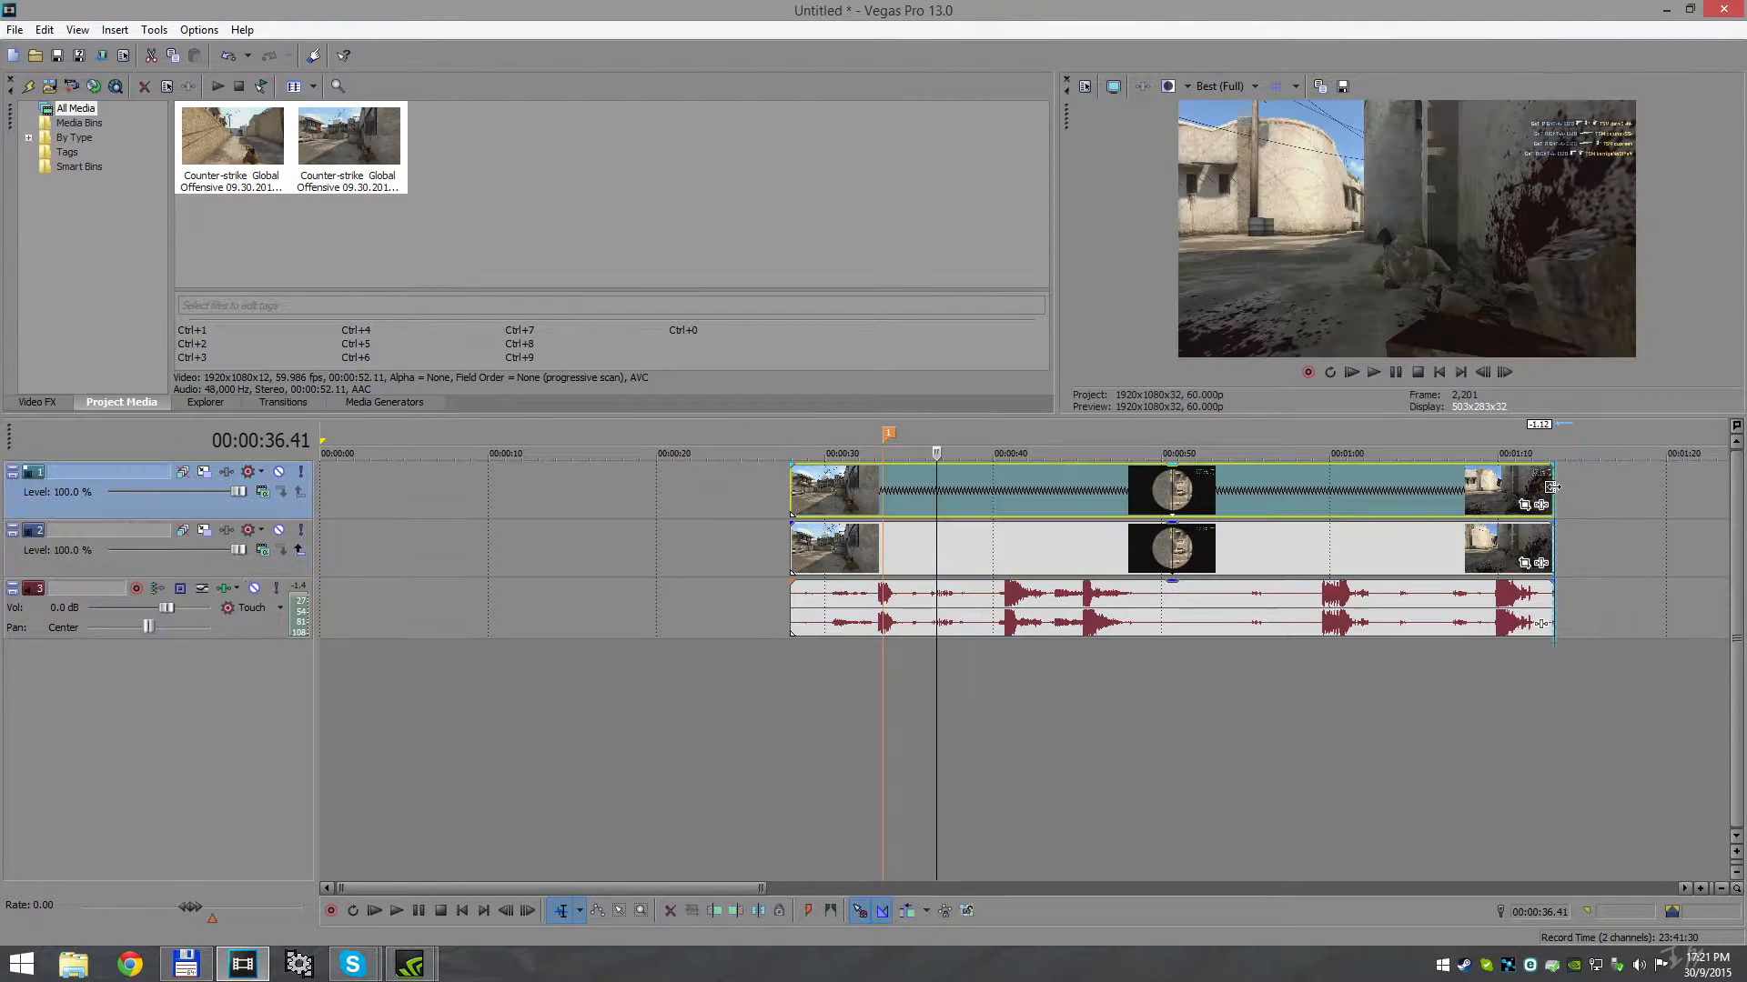
left_click(960, 539)
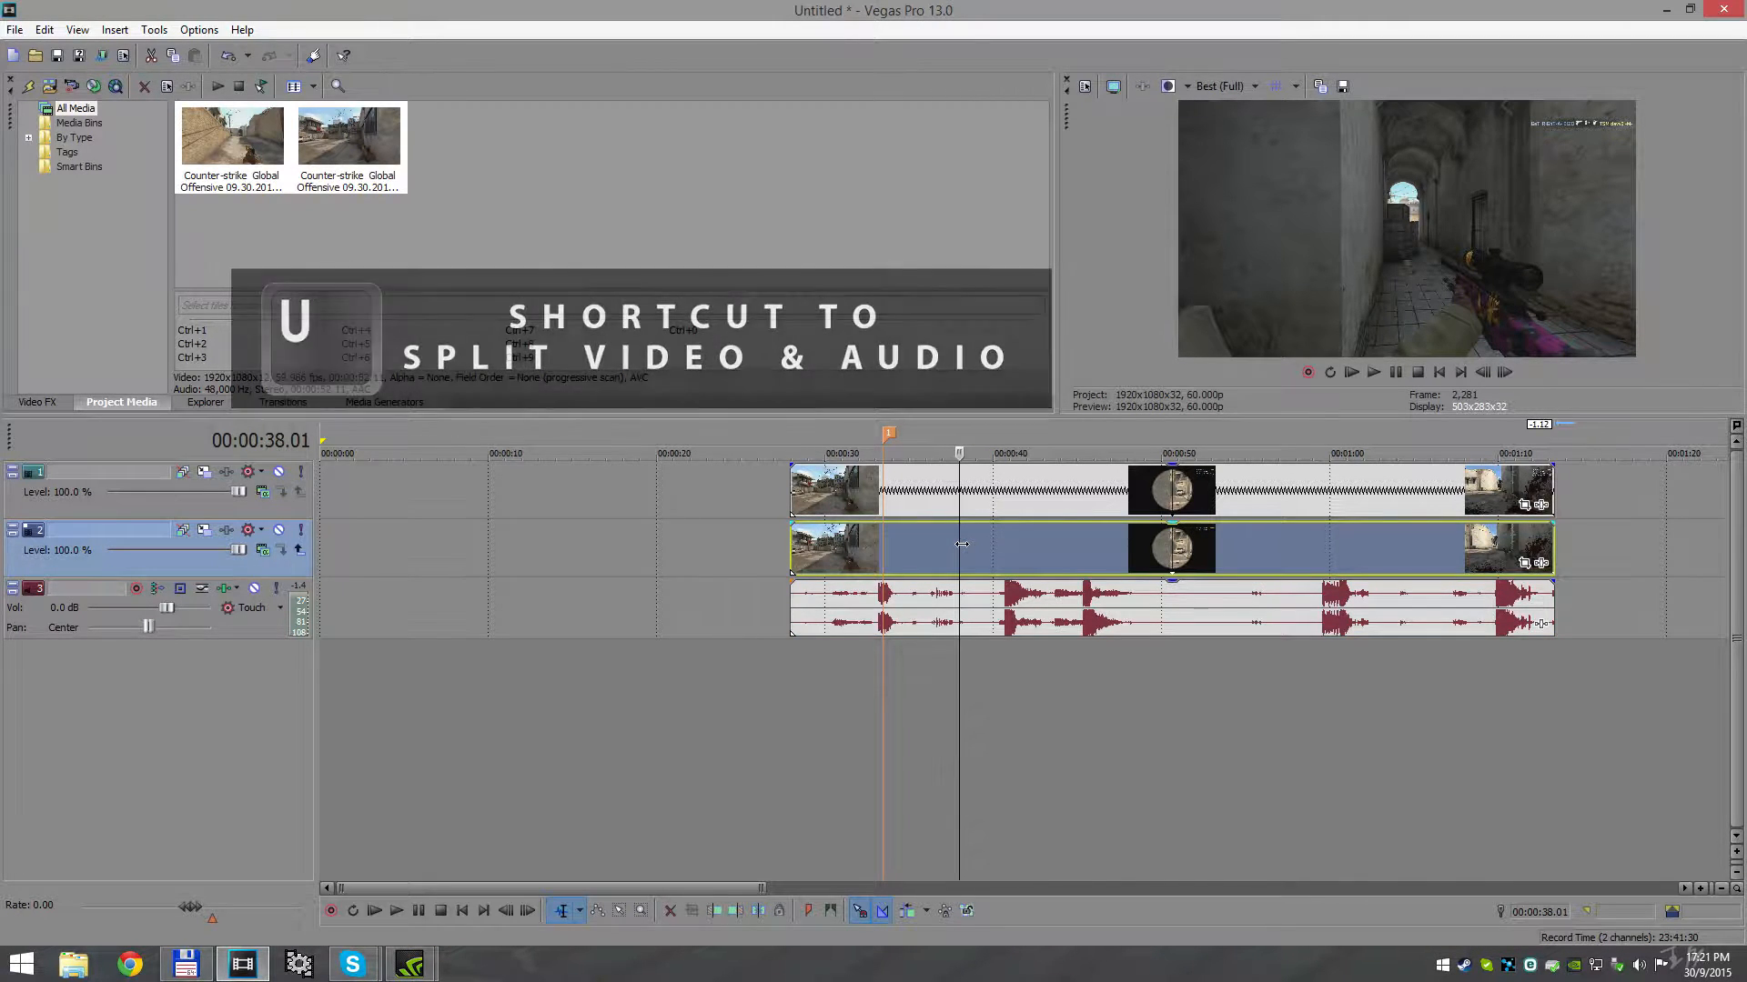
Keep one video copy on track 2 and group it with its audio event
key("Delete")
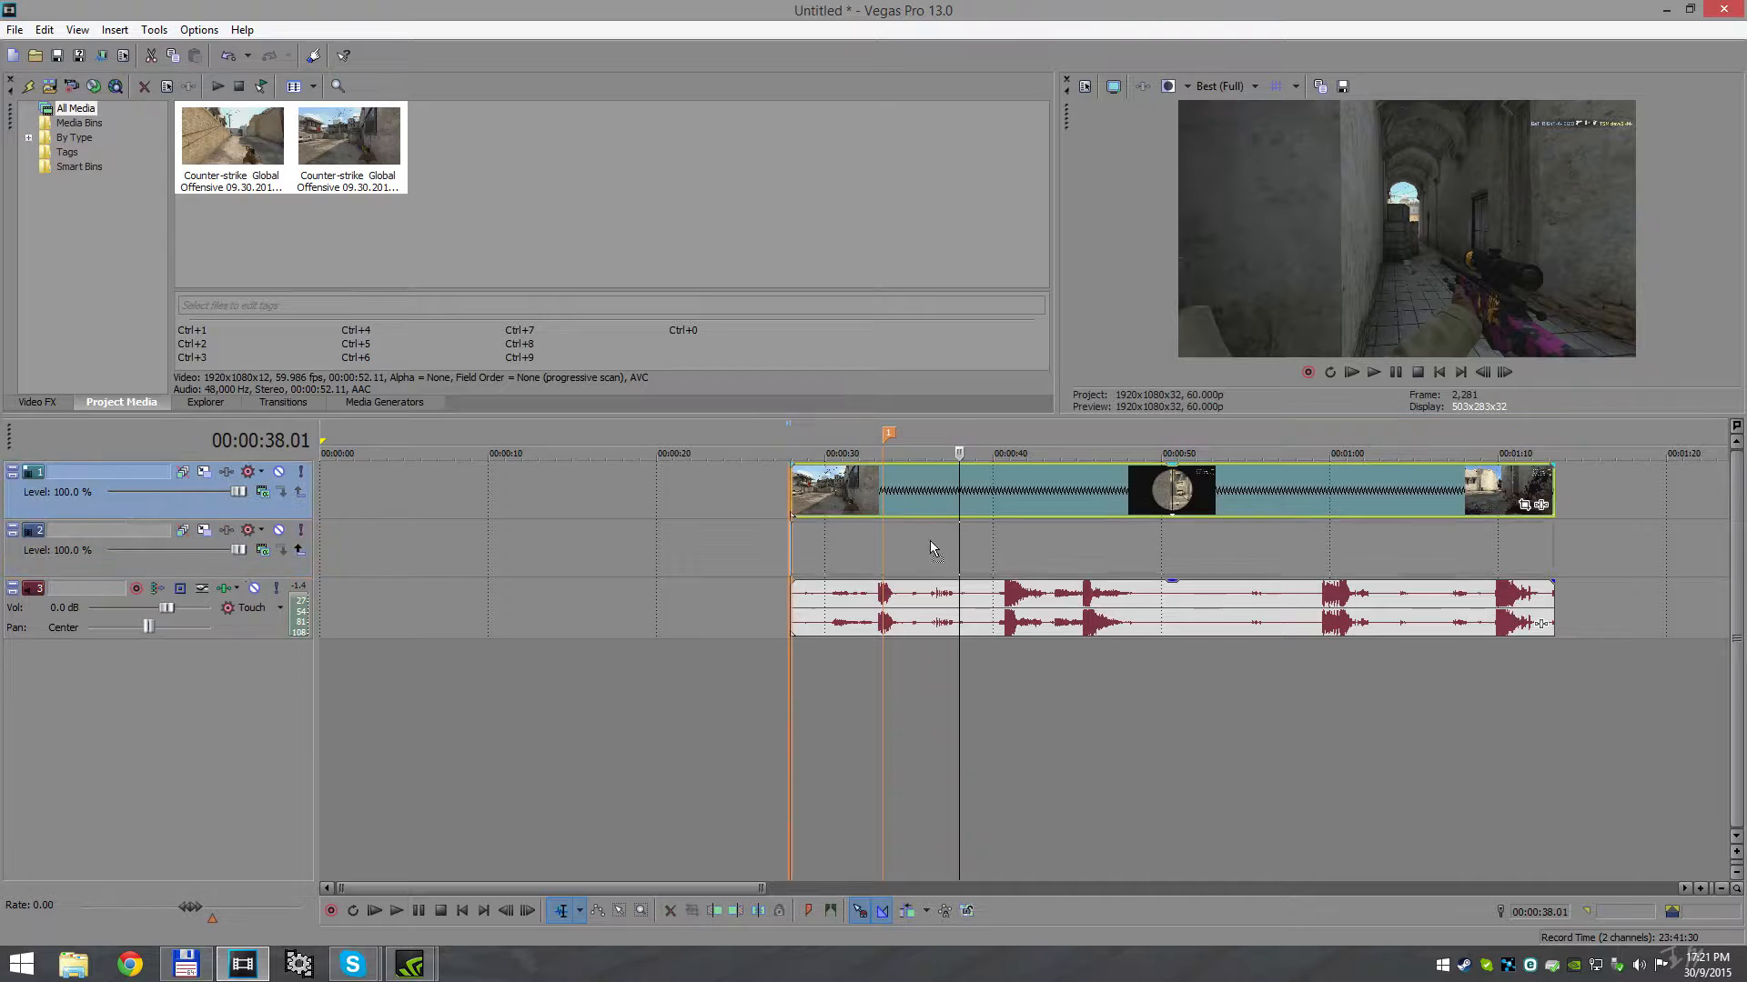
key("ctrl+z")
left_click(1015, 604)
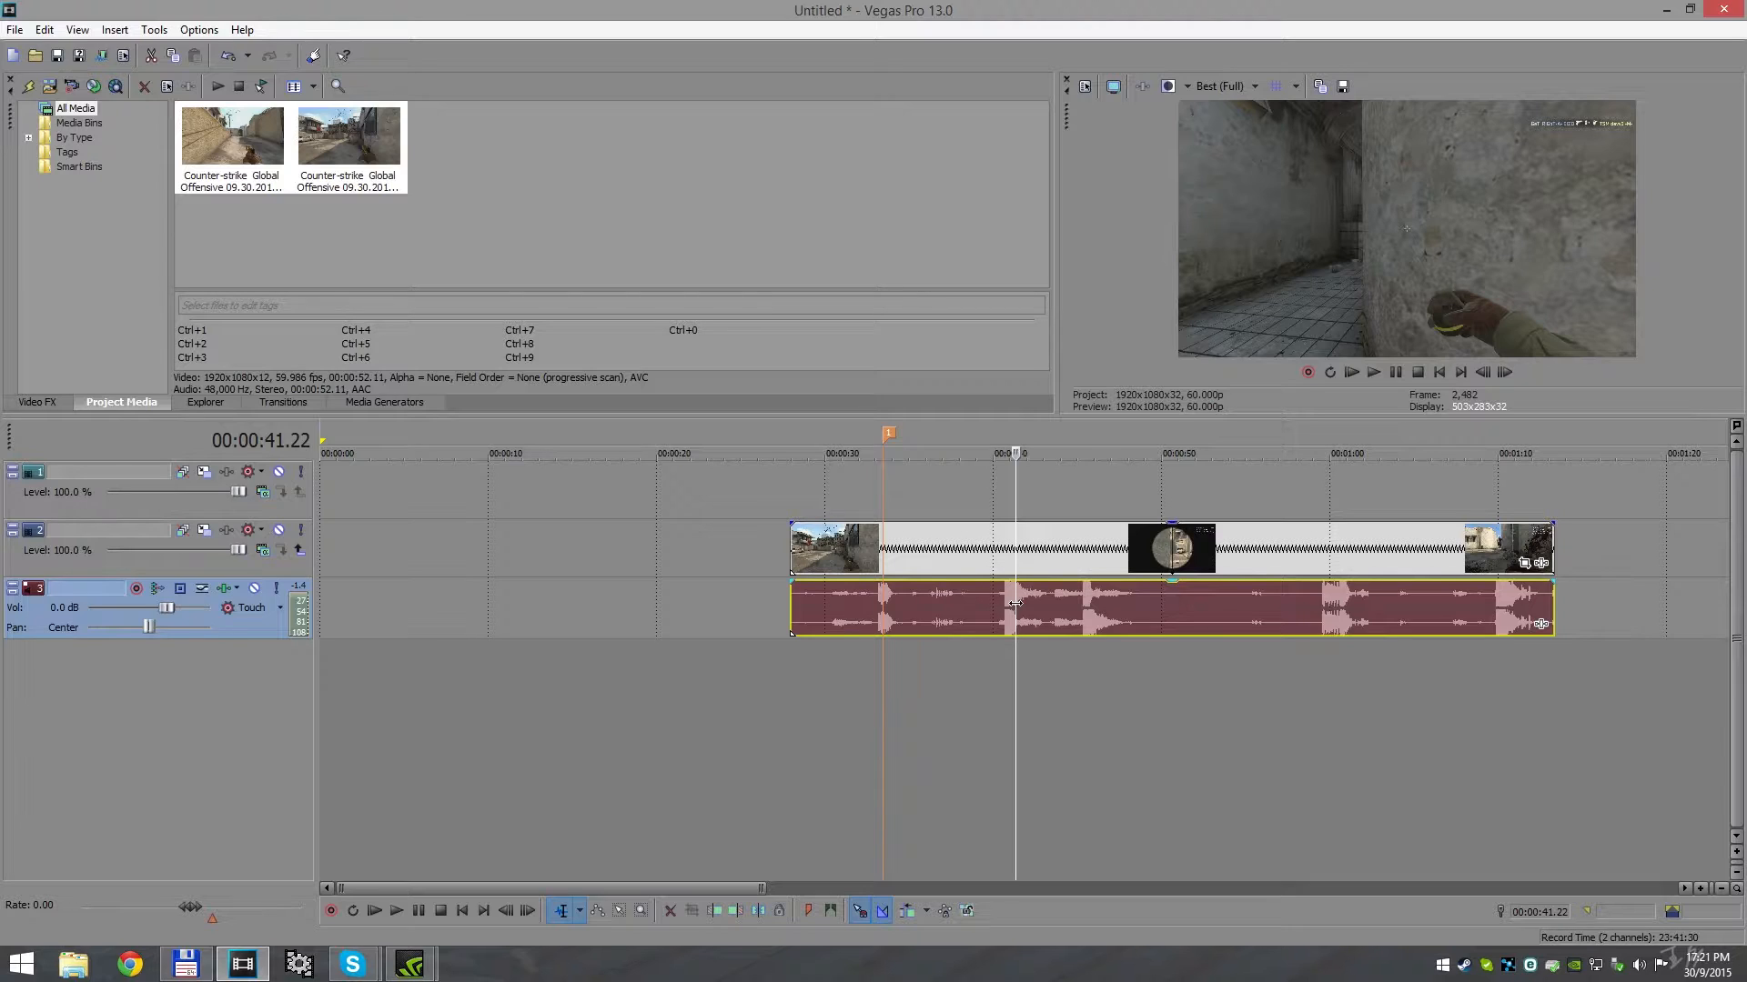
right_click(1003, 556)
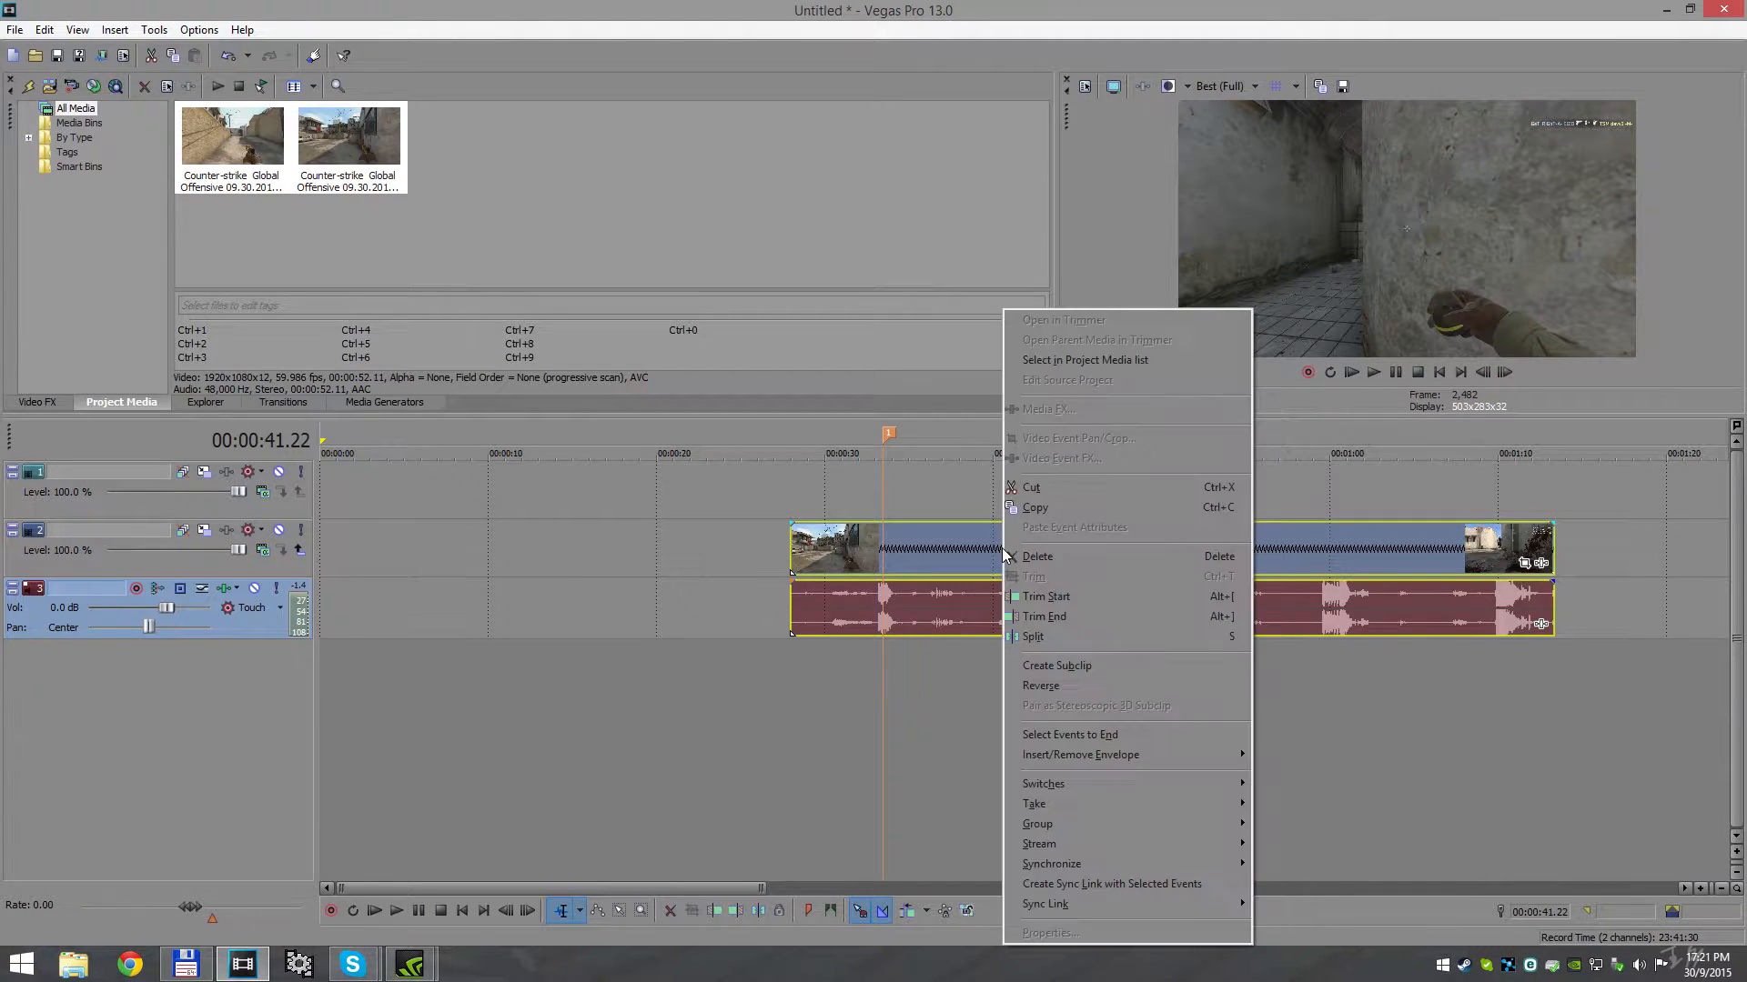
mouse_move(1038, 825)
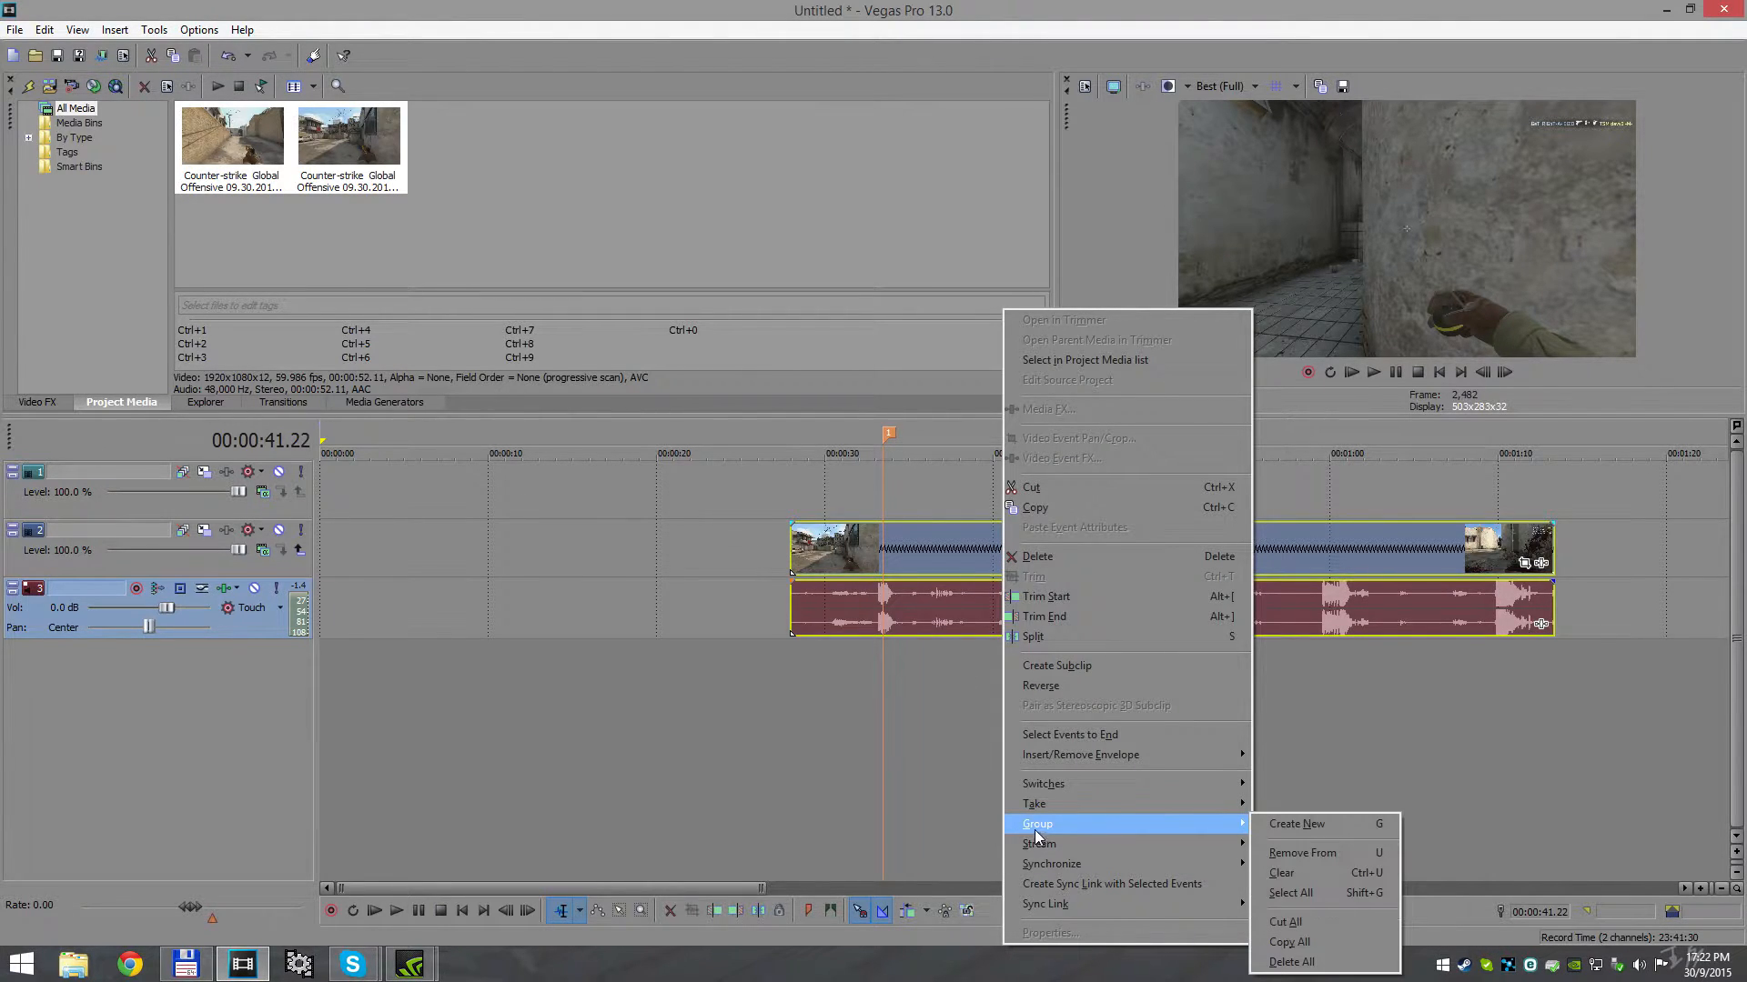
left_click(1290, 822)
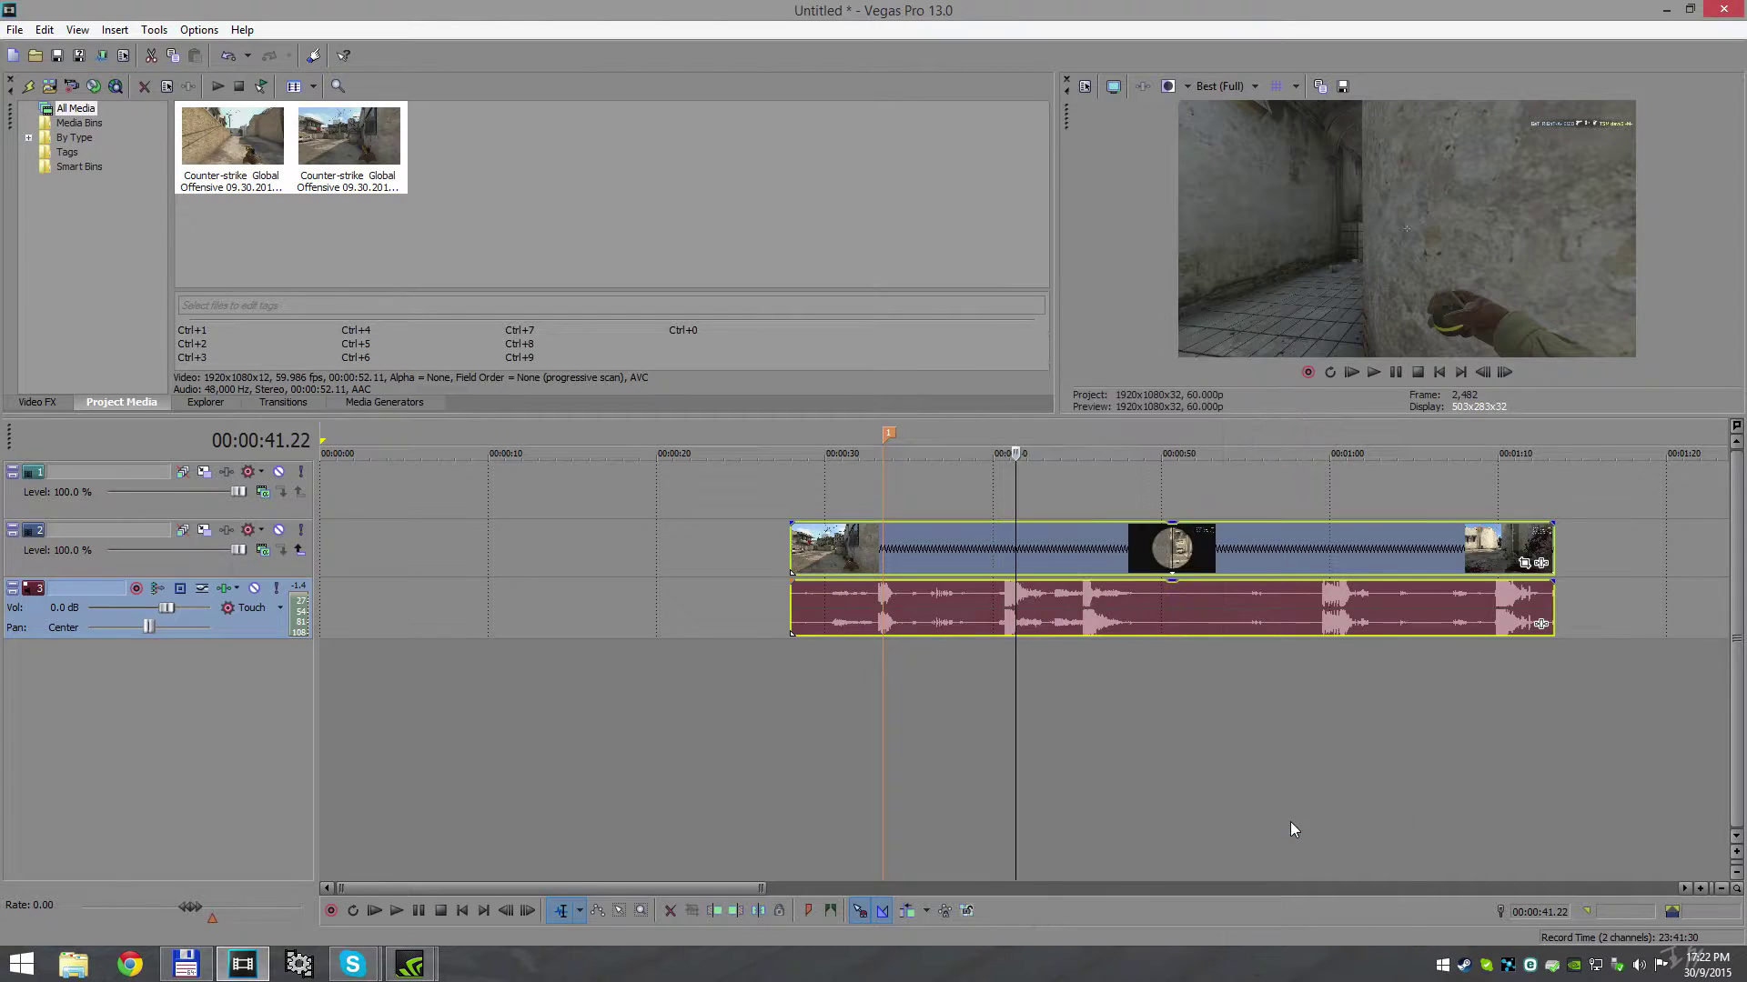
Shift the grouped video and audio slightly earlier on the timeline
left_click(981, 679)
left_click_drag(1032, 553, 935, 550)
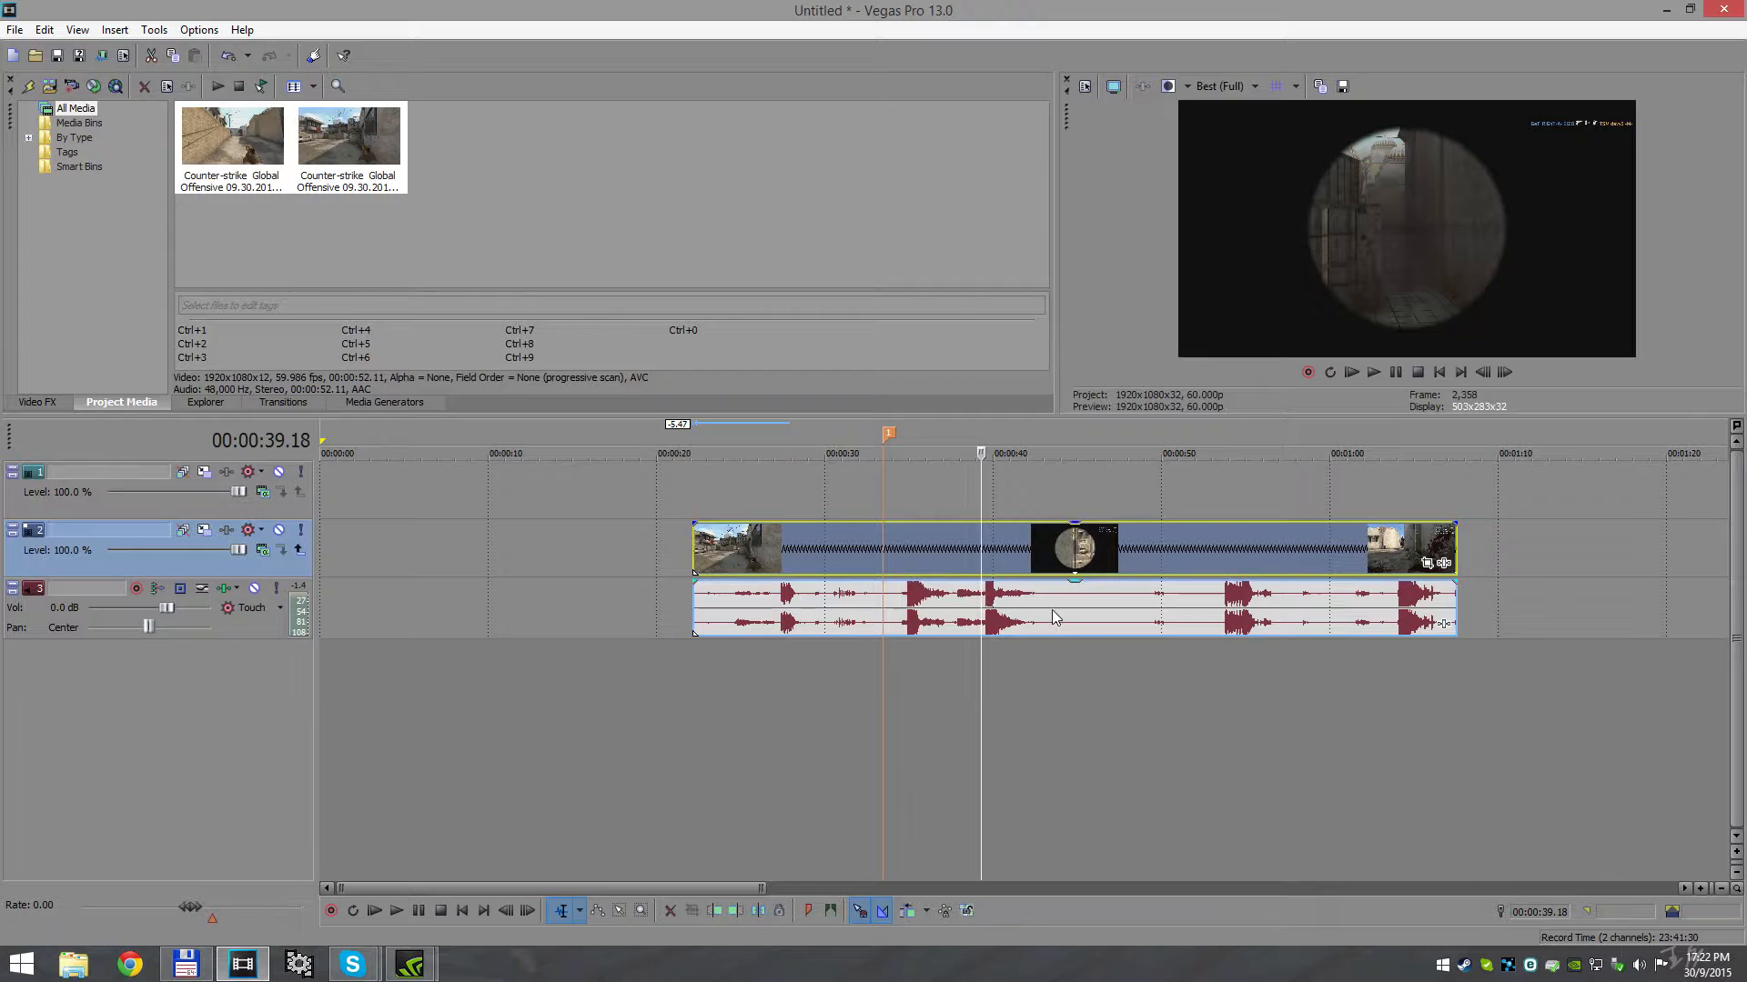
Add the 01-Silent Color Curves and saturation filter package to the video clip
left_click(1444, 564)
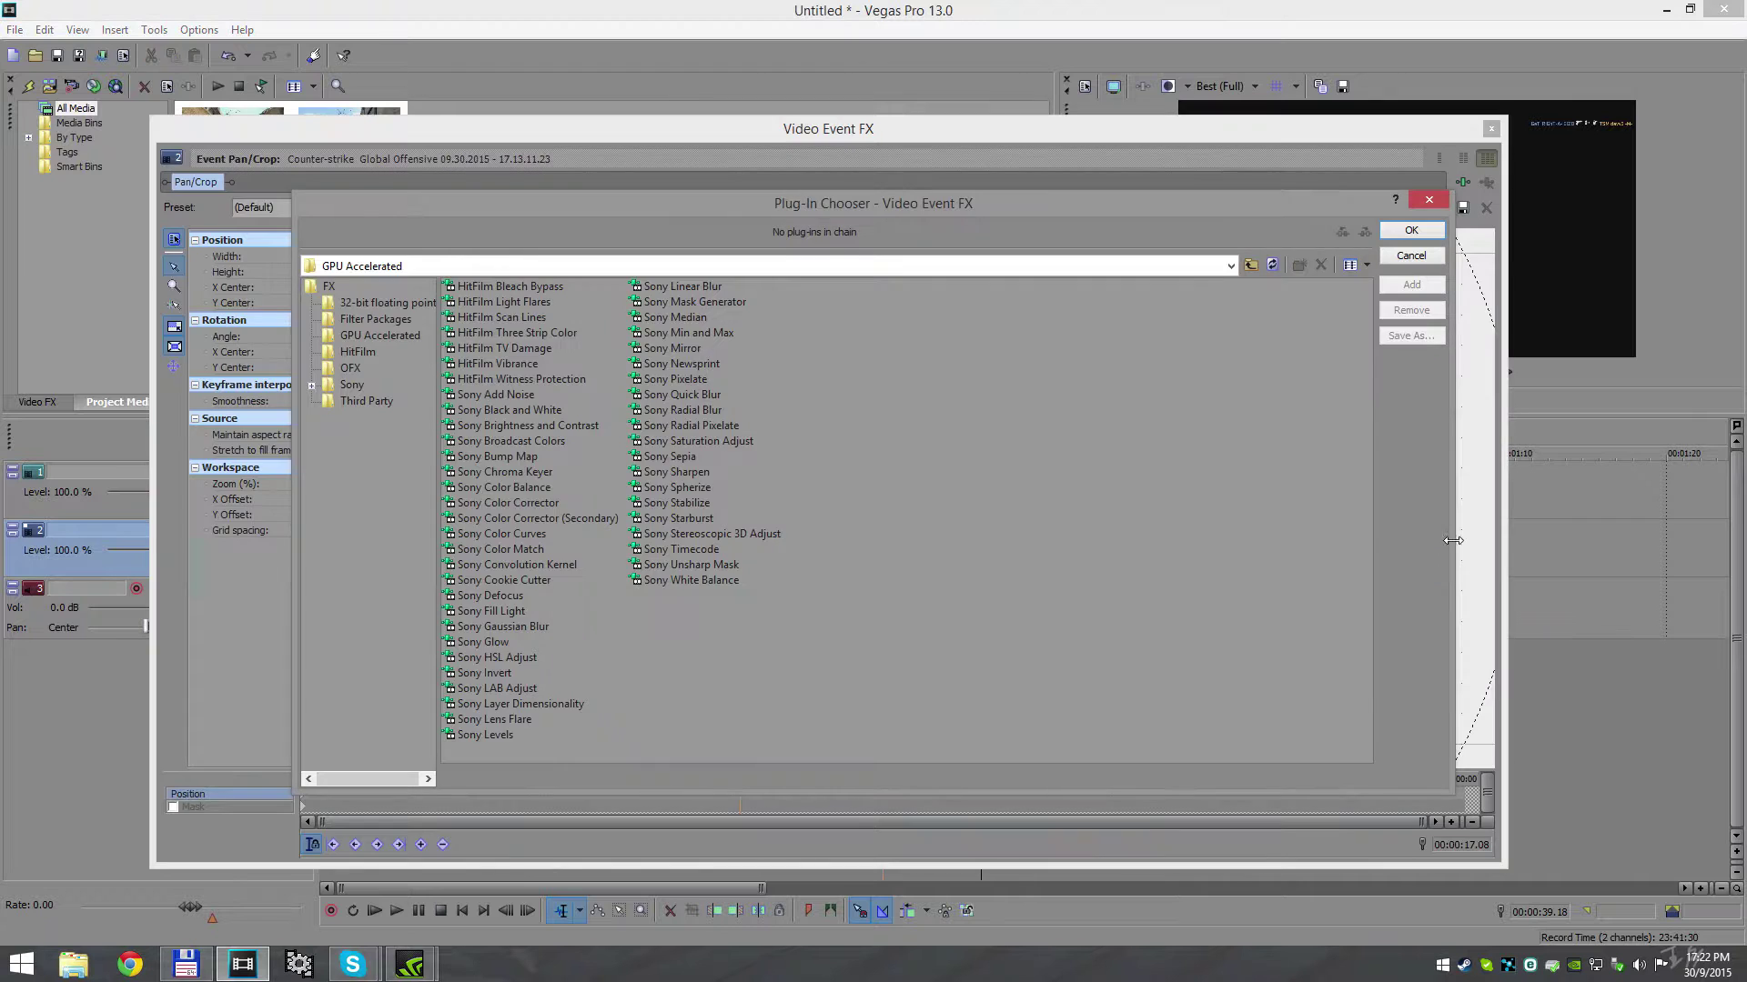
left_click(367, 321)
left_click(549, 287)
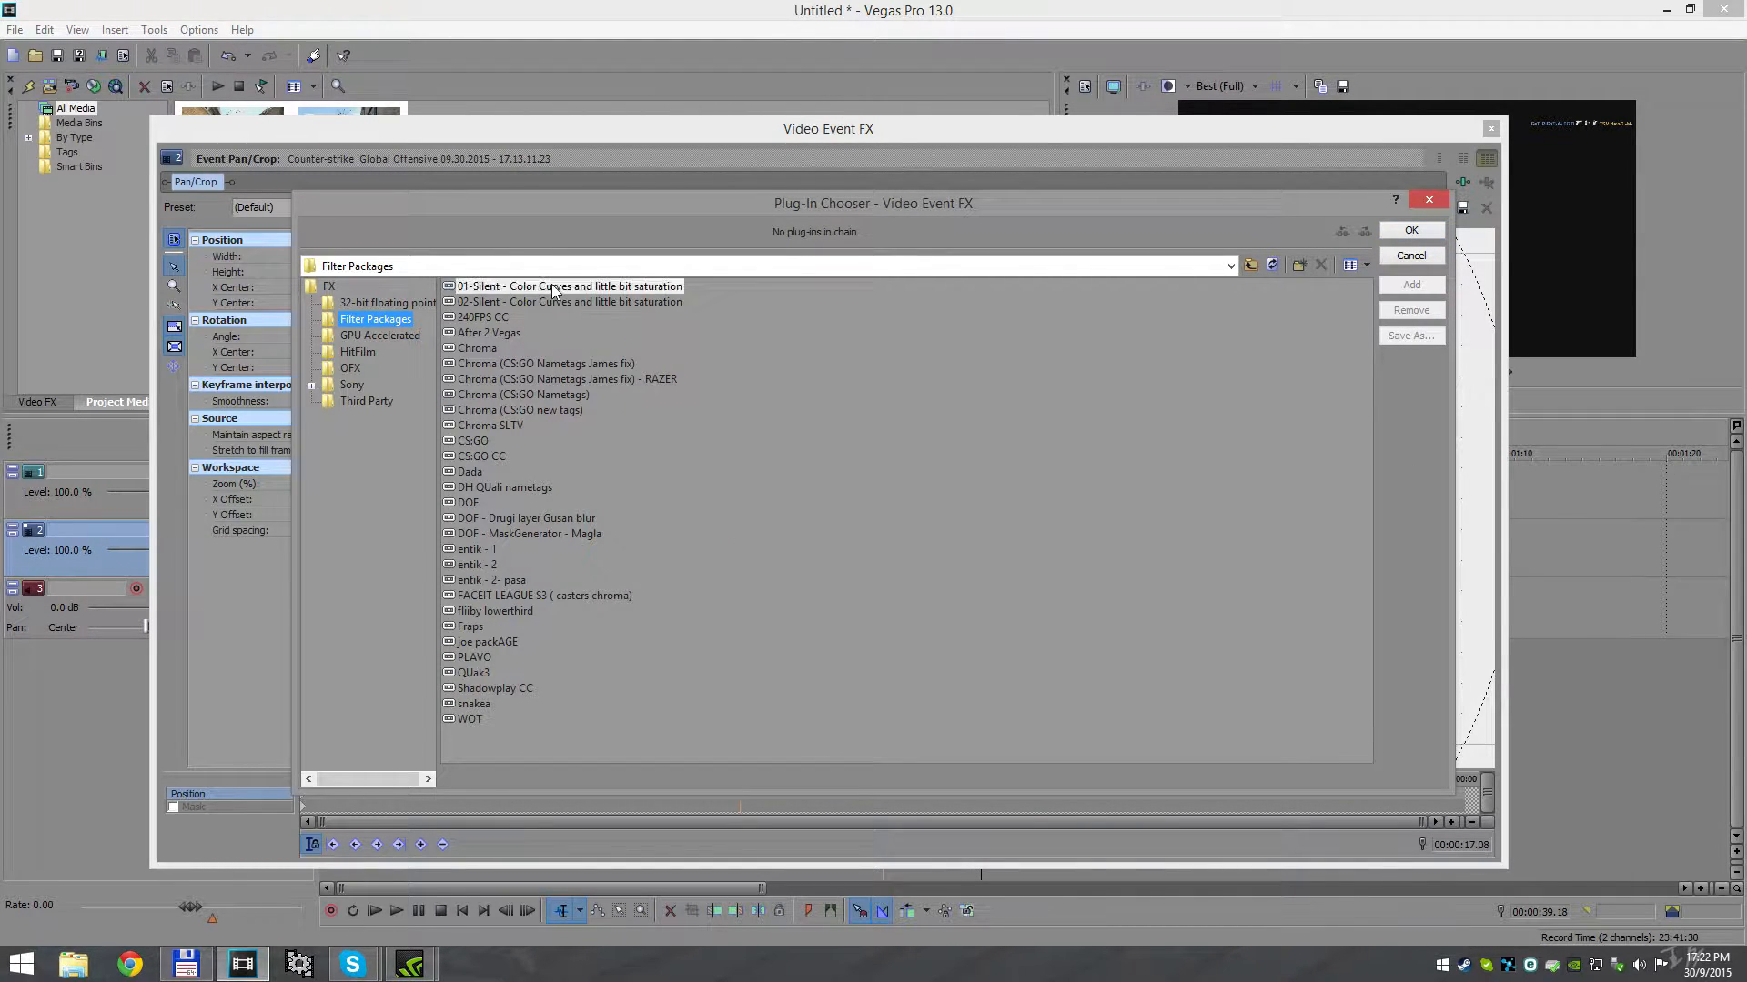
left_click(1412, 232)
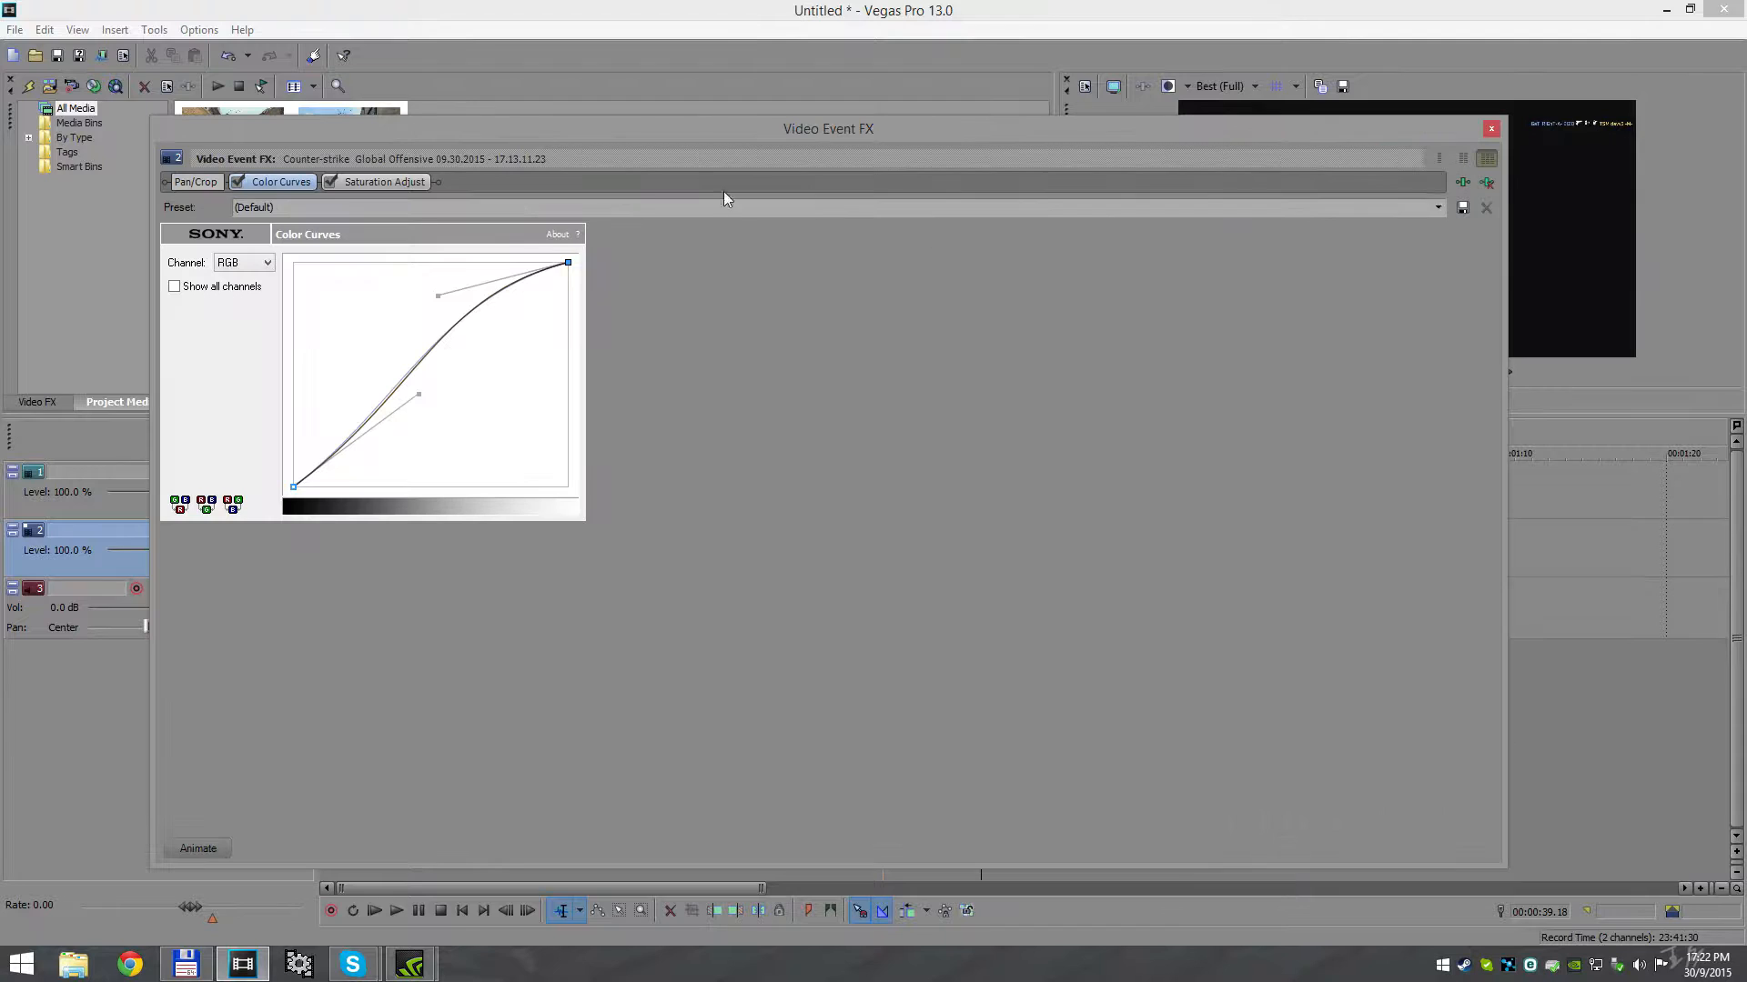
Review the saturation adjustment settings and close the effects window
left_click_drag(637, 121, 675, 91)
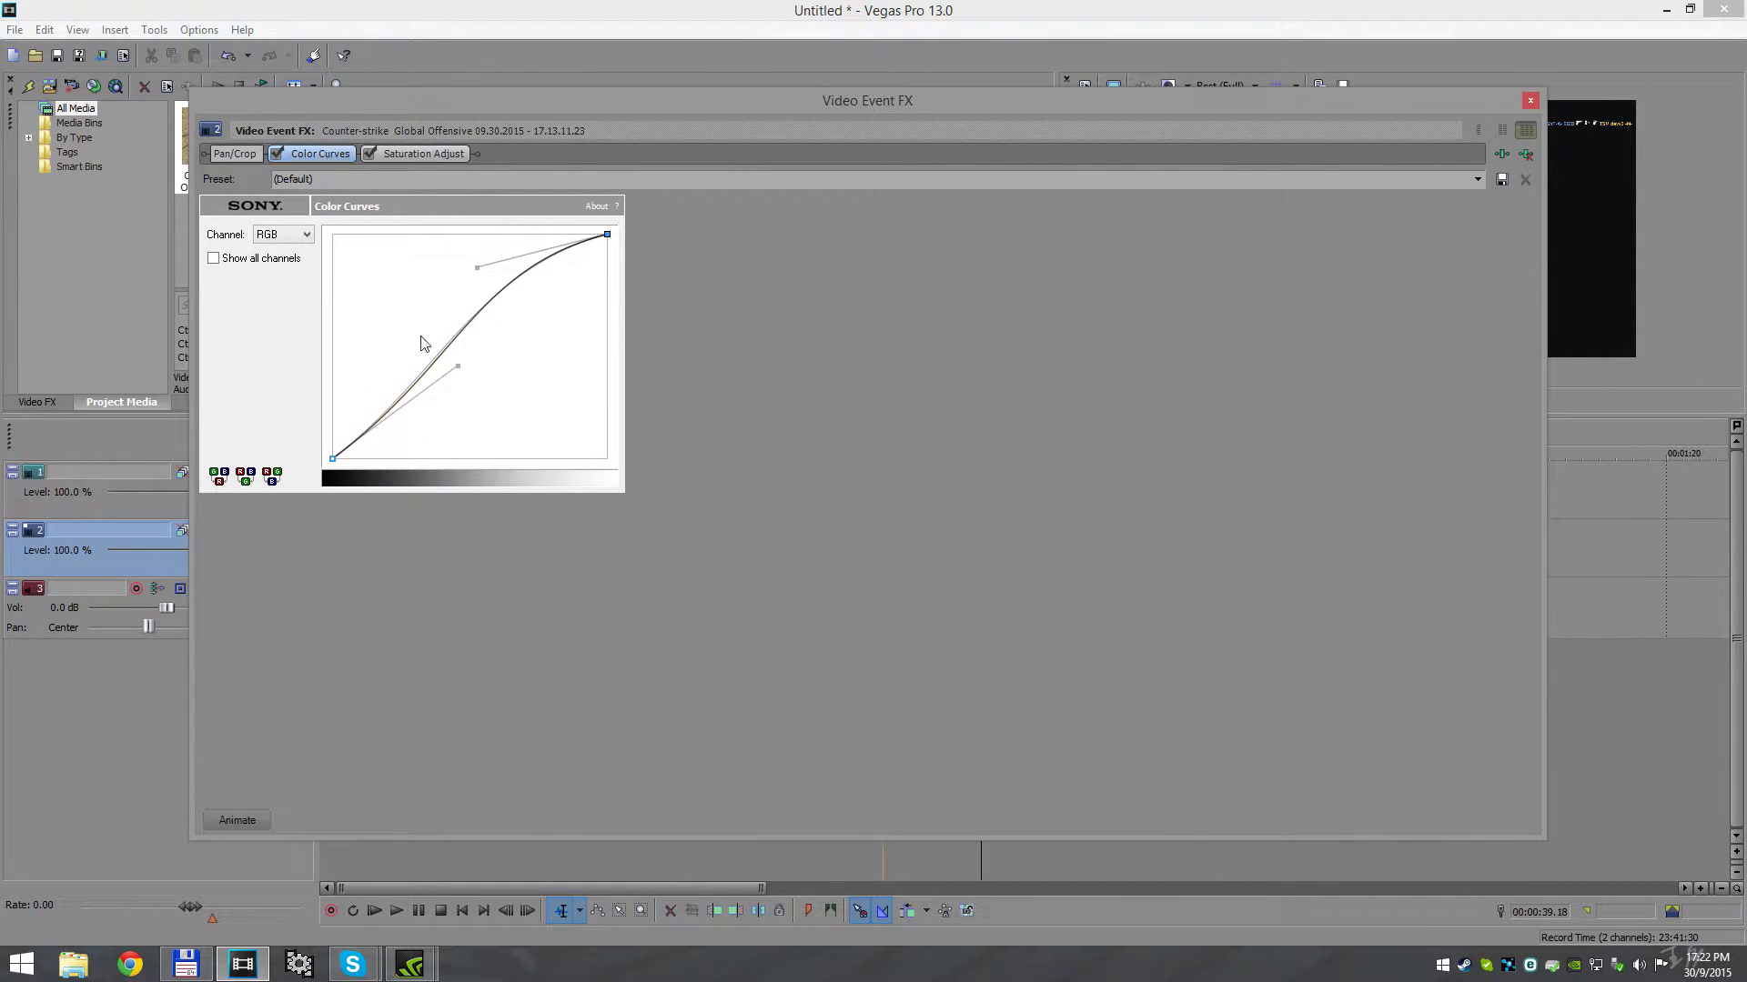
left_click(405, 156)
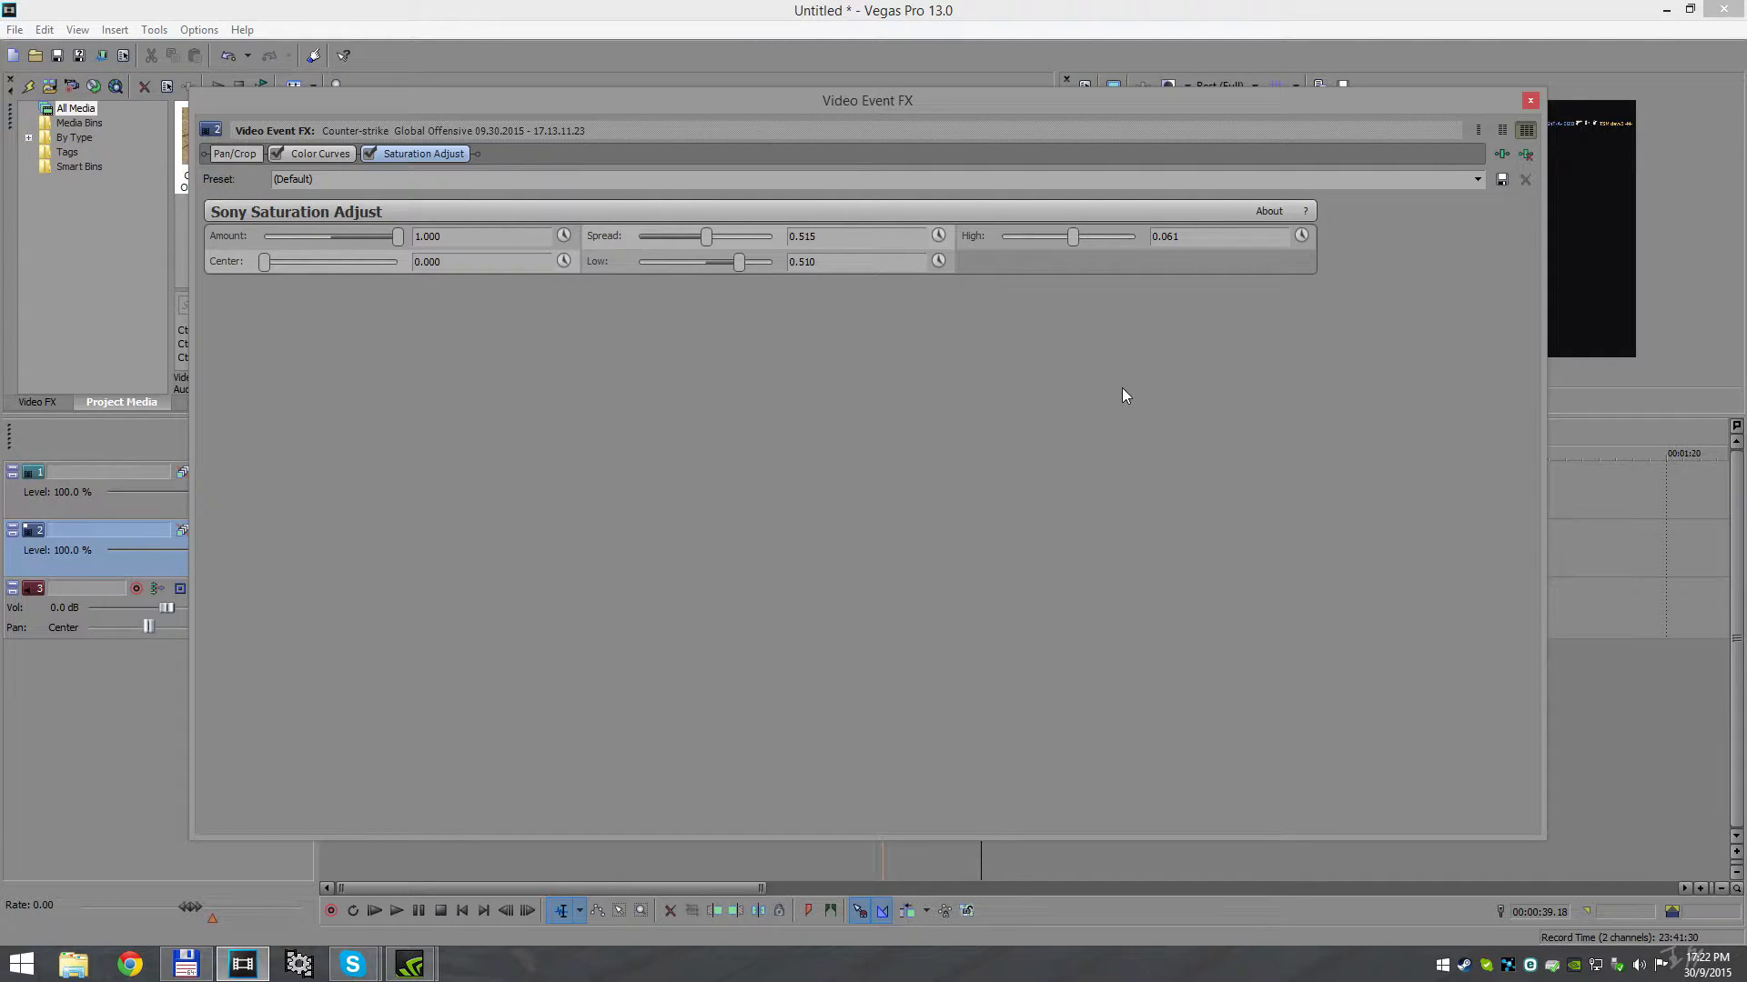
left_click(1531, 103)
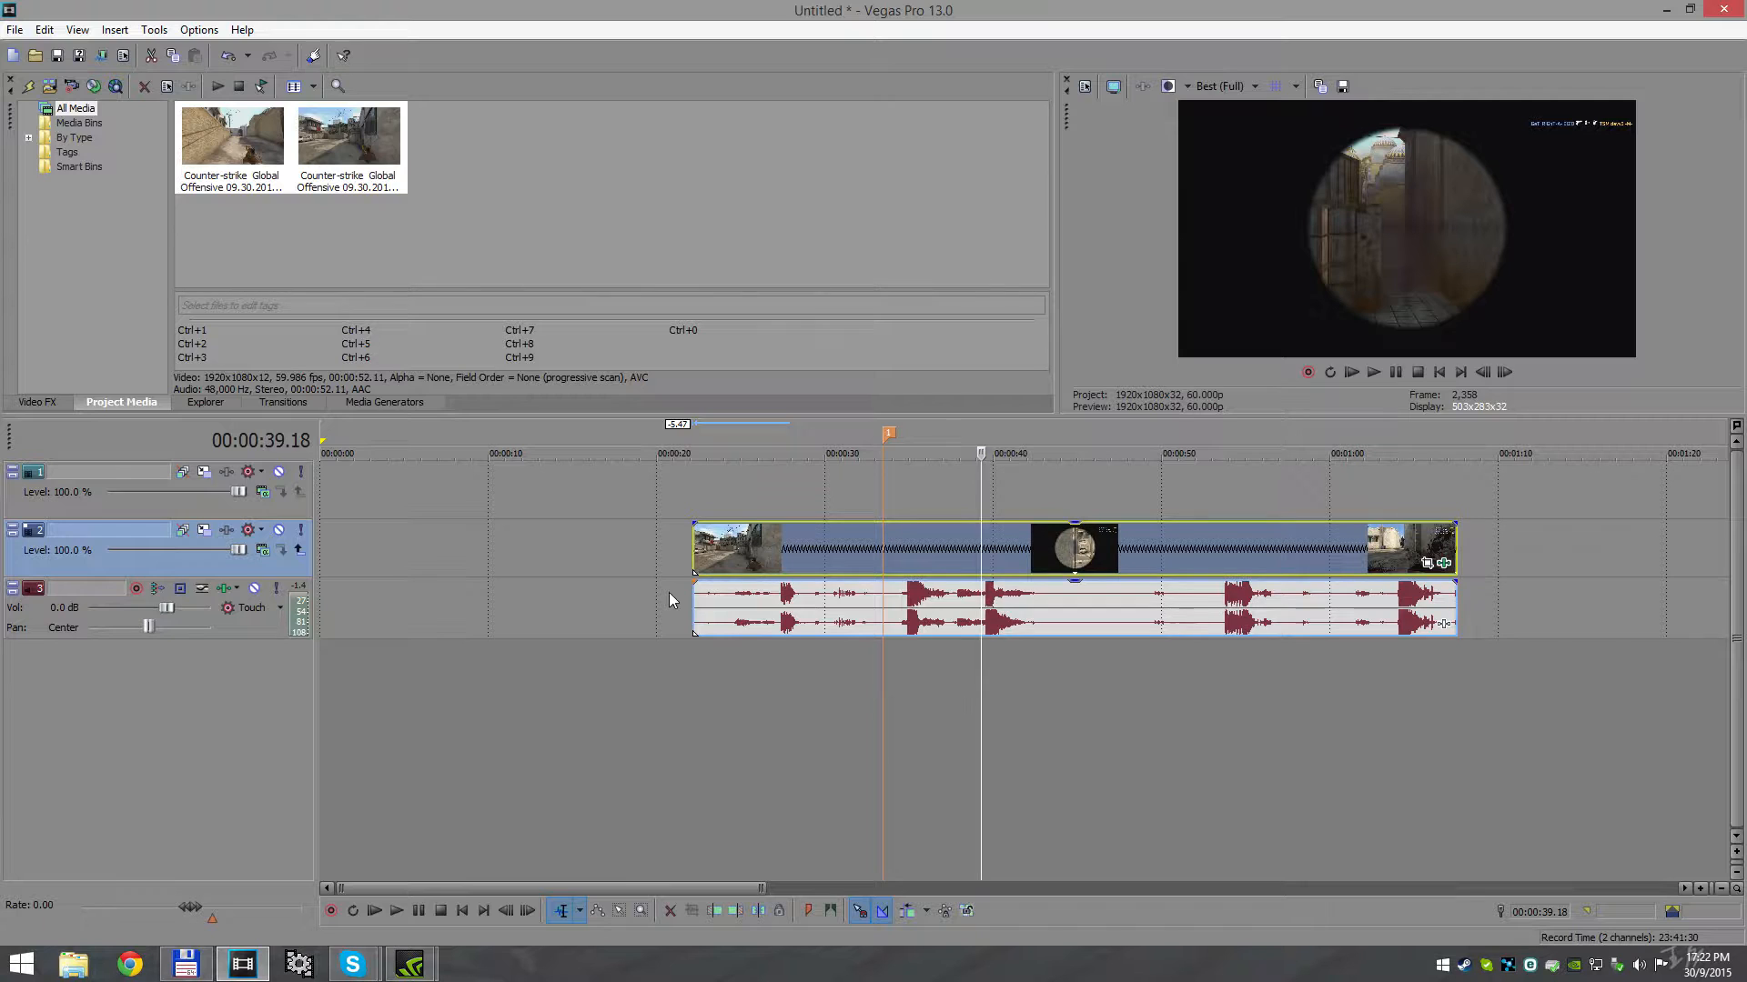
Navigate Total Commander's left panel to the root of drive d:\
left_click(188, 964)
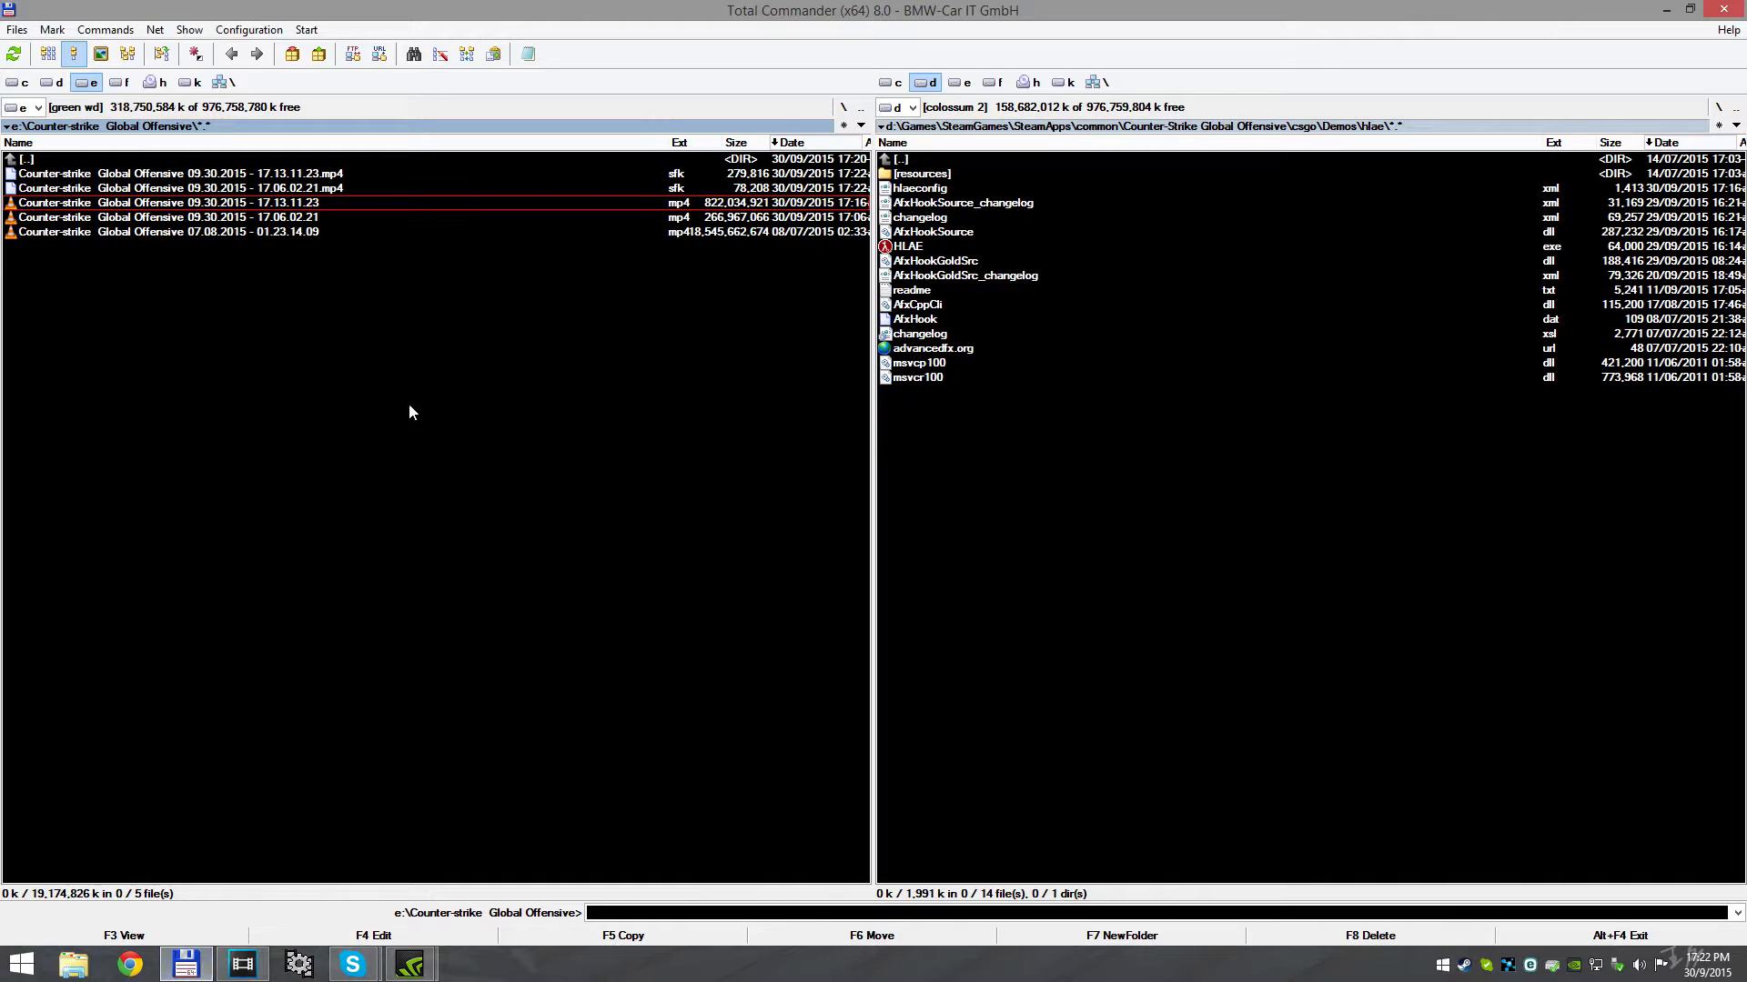
double_click(161, 161)
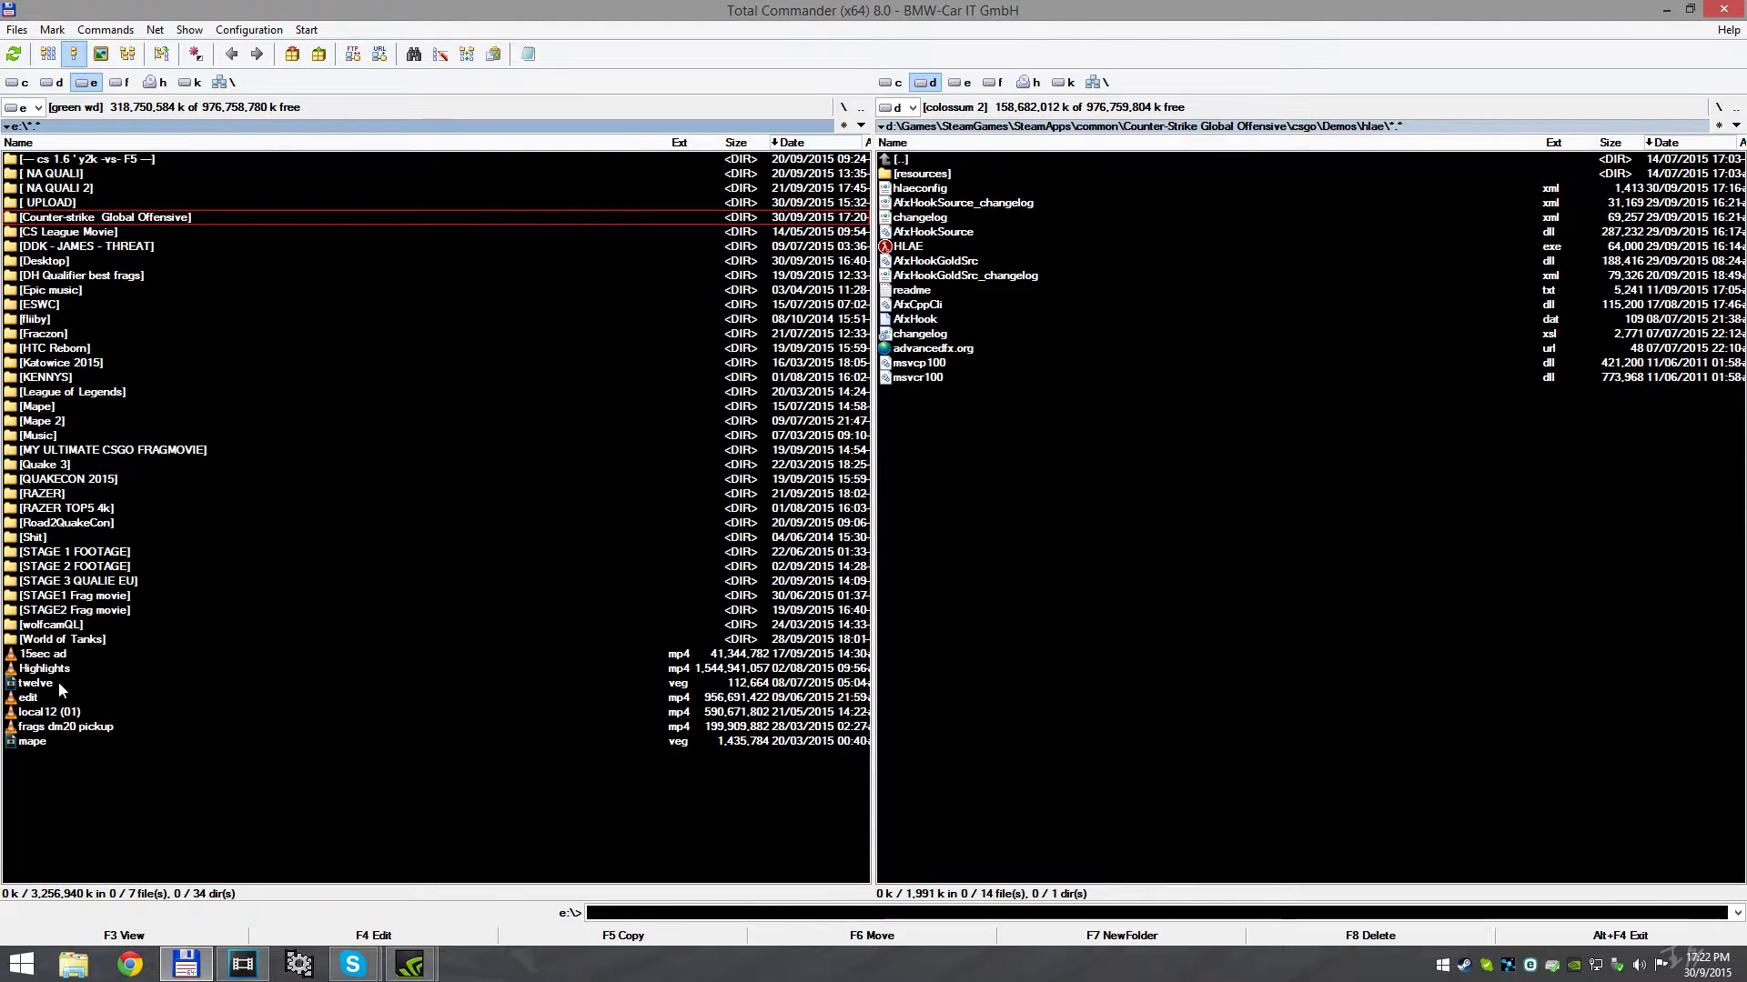
left_click(51, 83)
key("BackSpace")
key("BackSpace")
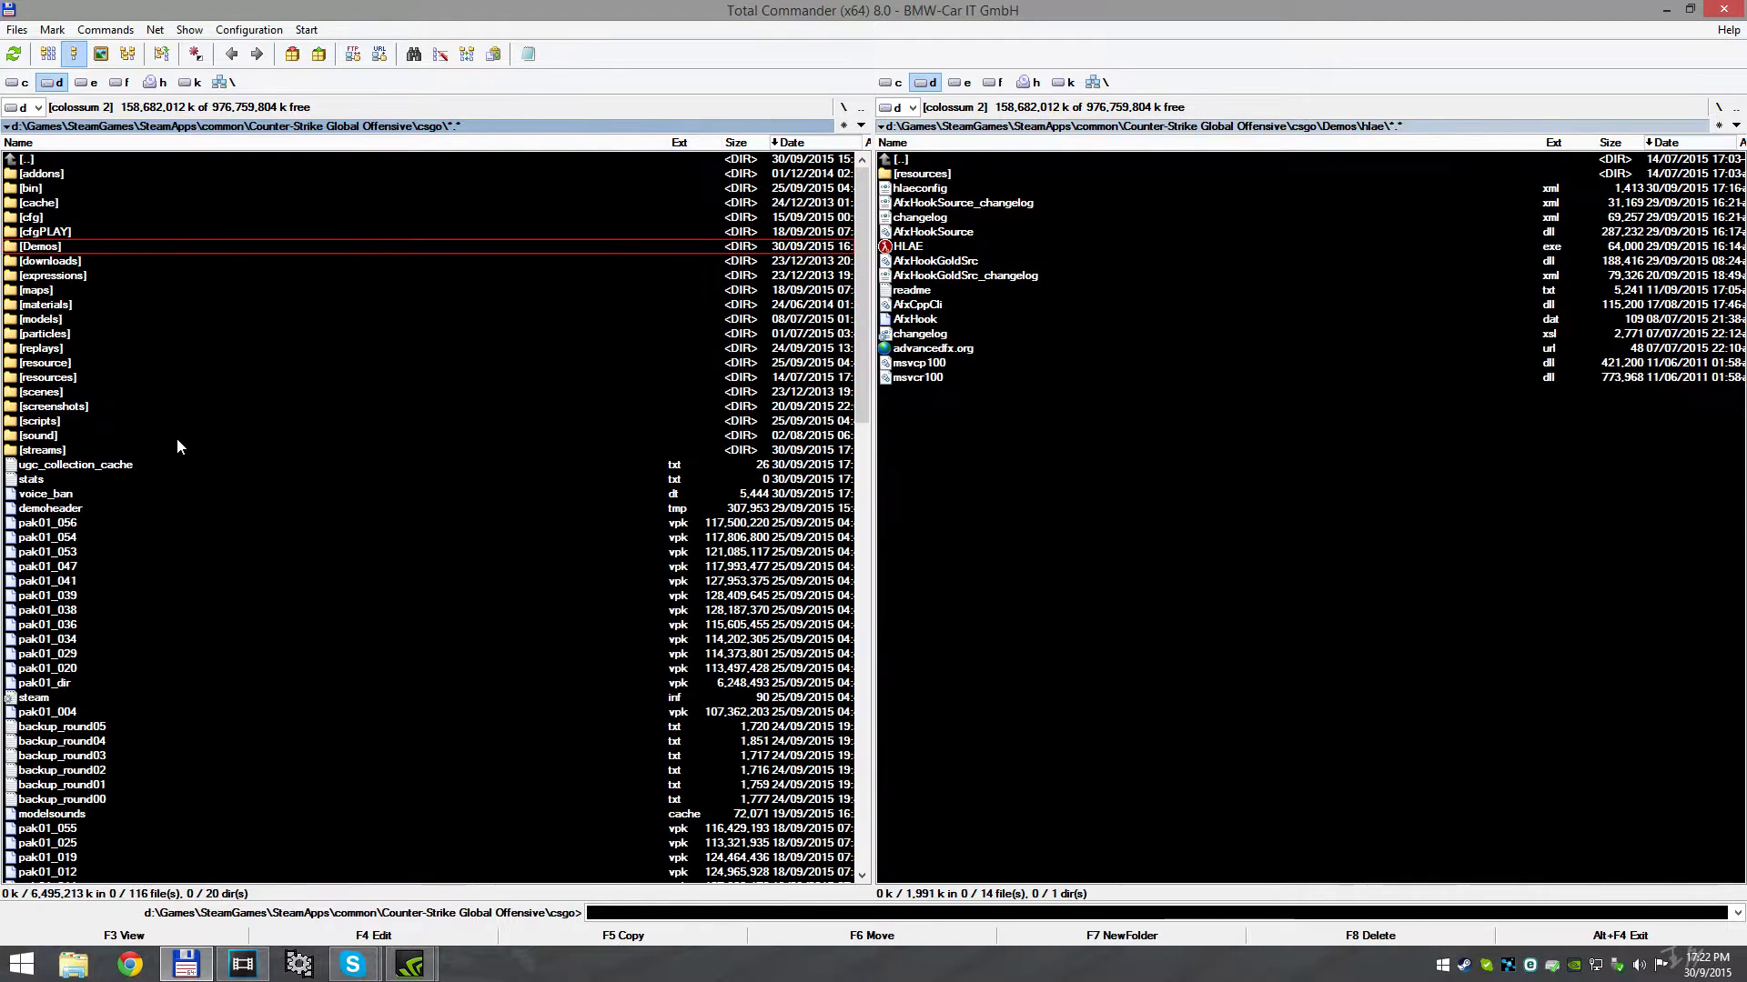
key("ctrl+backslash")
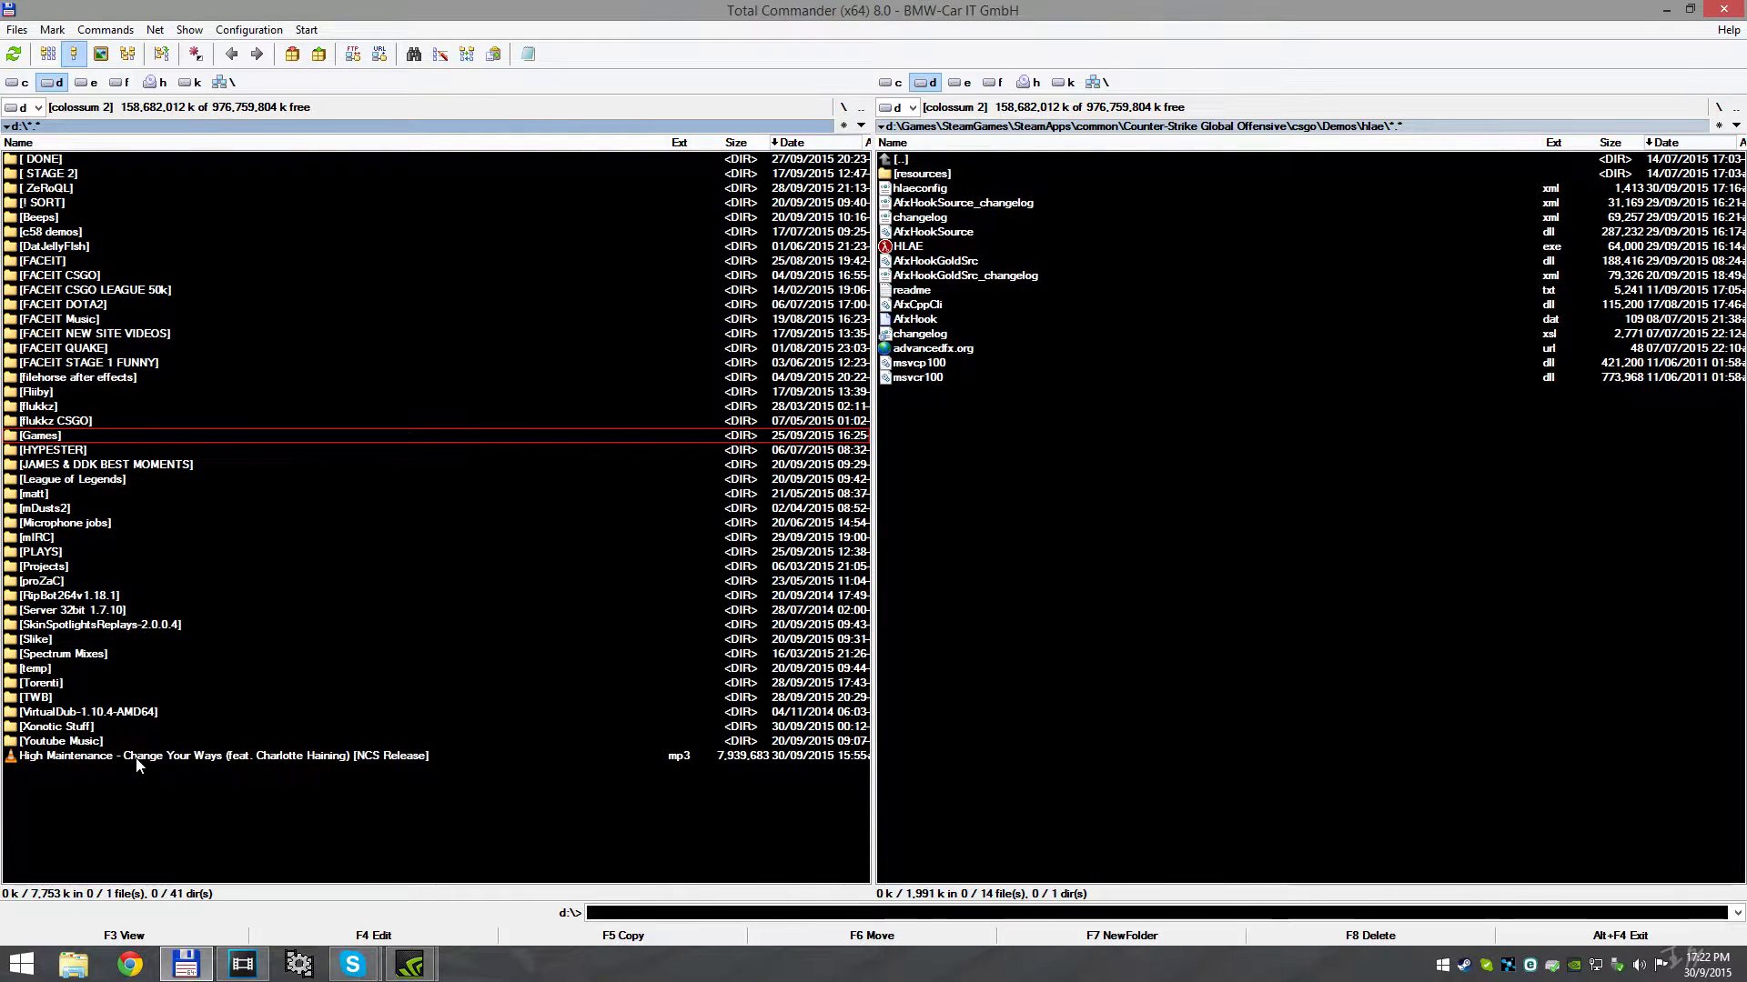
Drag the High Maintenance MP3 onto the Vegas timeline as a new audio track
left_click_drag(137, 759, 681, 682)
key("alt+Tab")
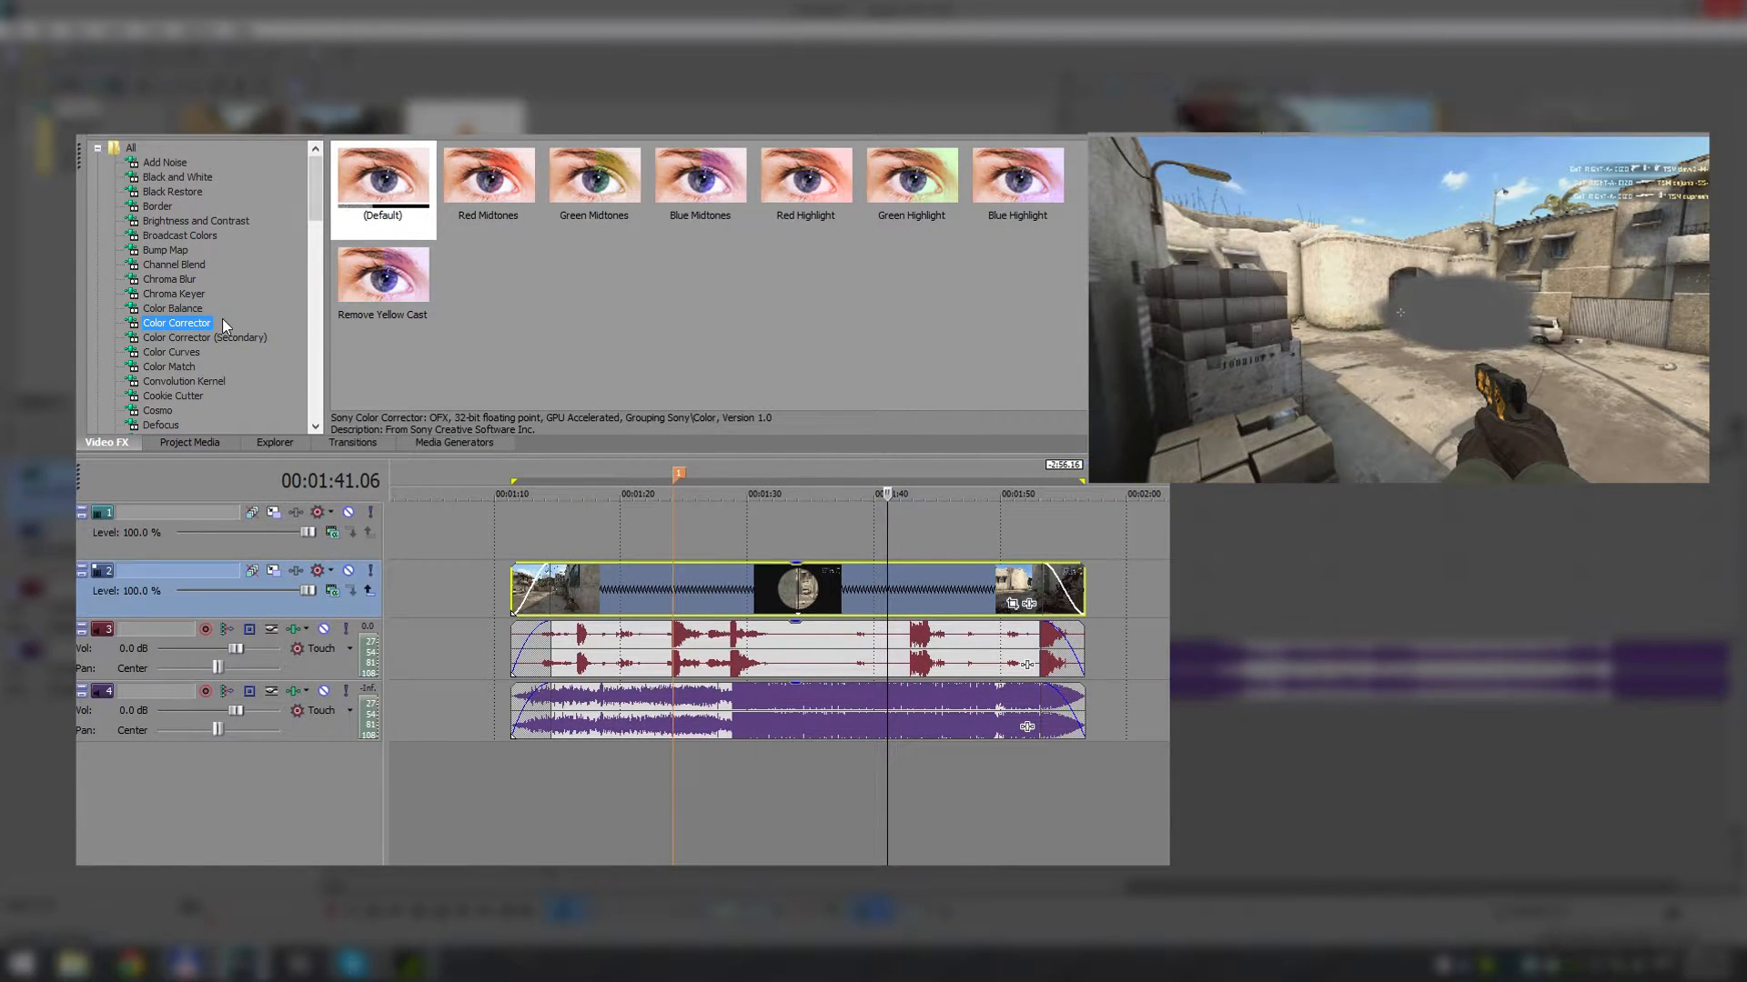
Apply the Color Curves effect to the grouped video clip
left_click(170, 353)
left_click_drag(177, 359, 771, 590)
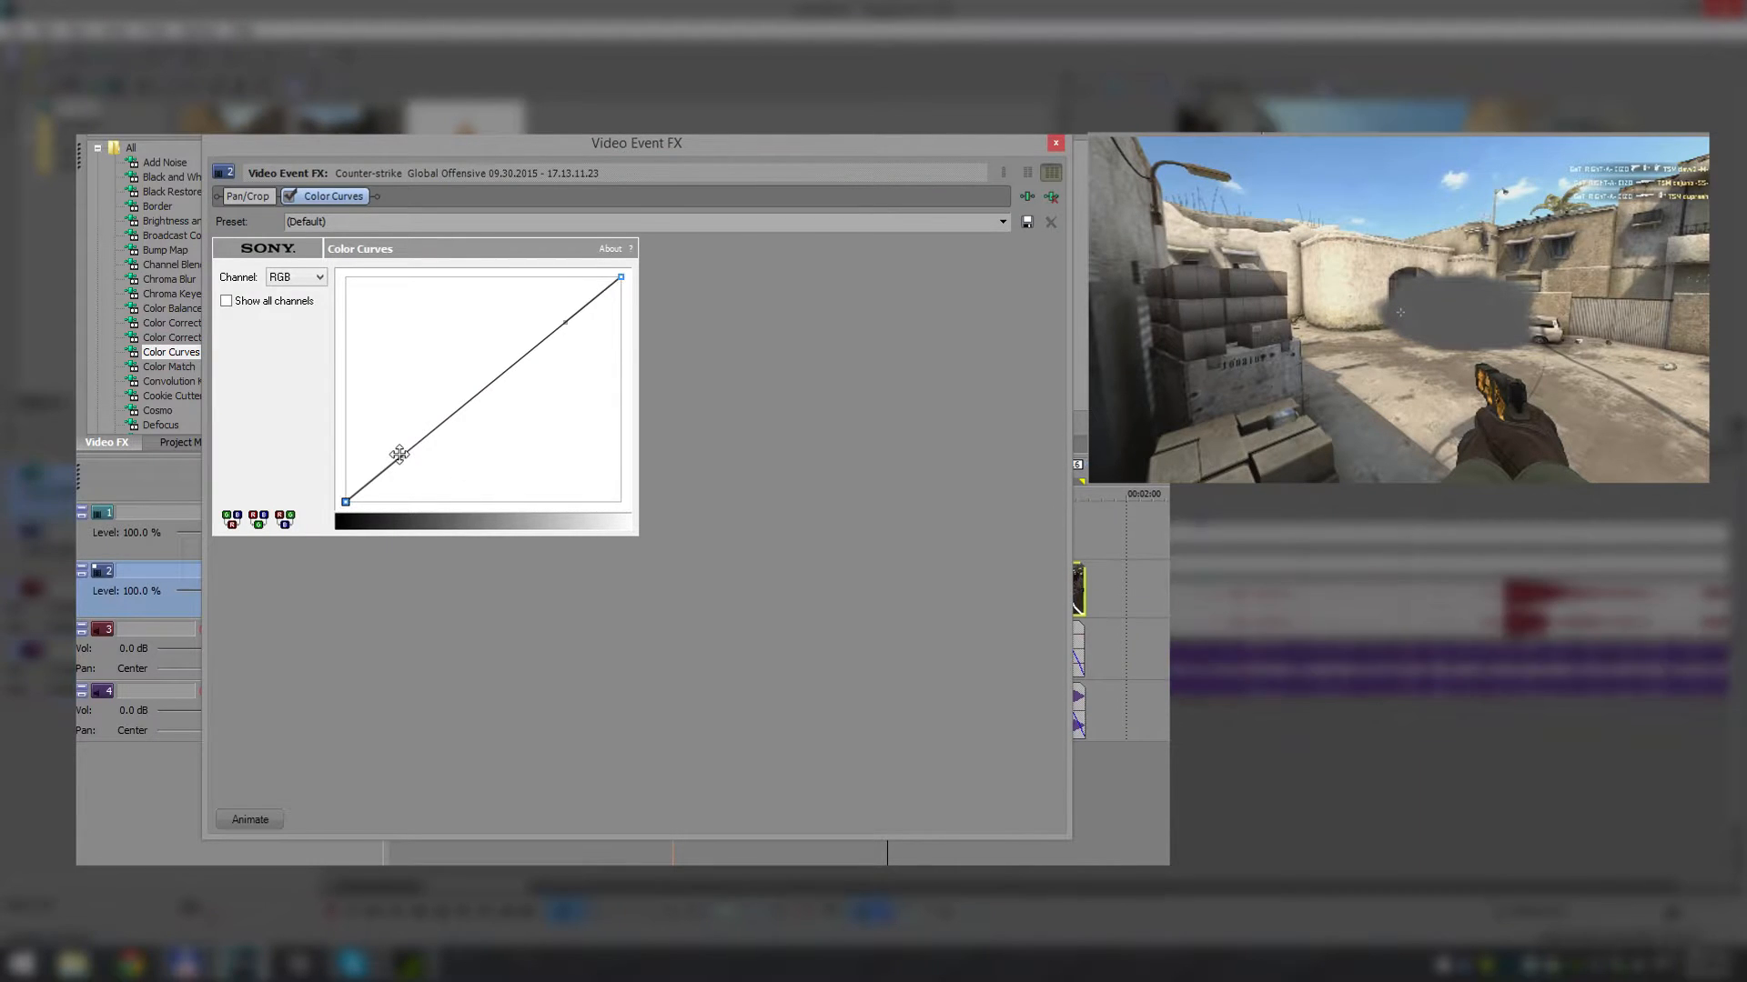
Bend the RGB curve into an S shape by lowering shadows and lifting highlights
left_click_drag(411, 438, 455, 448)
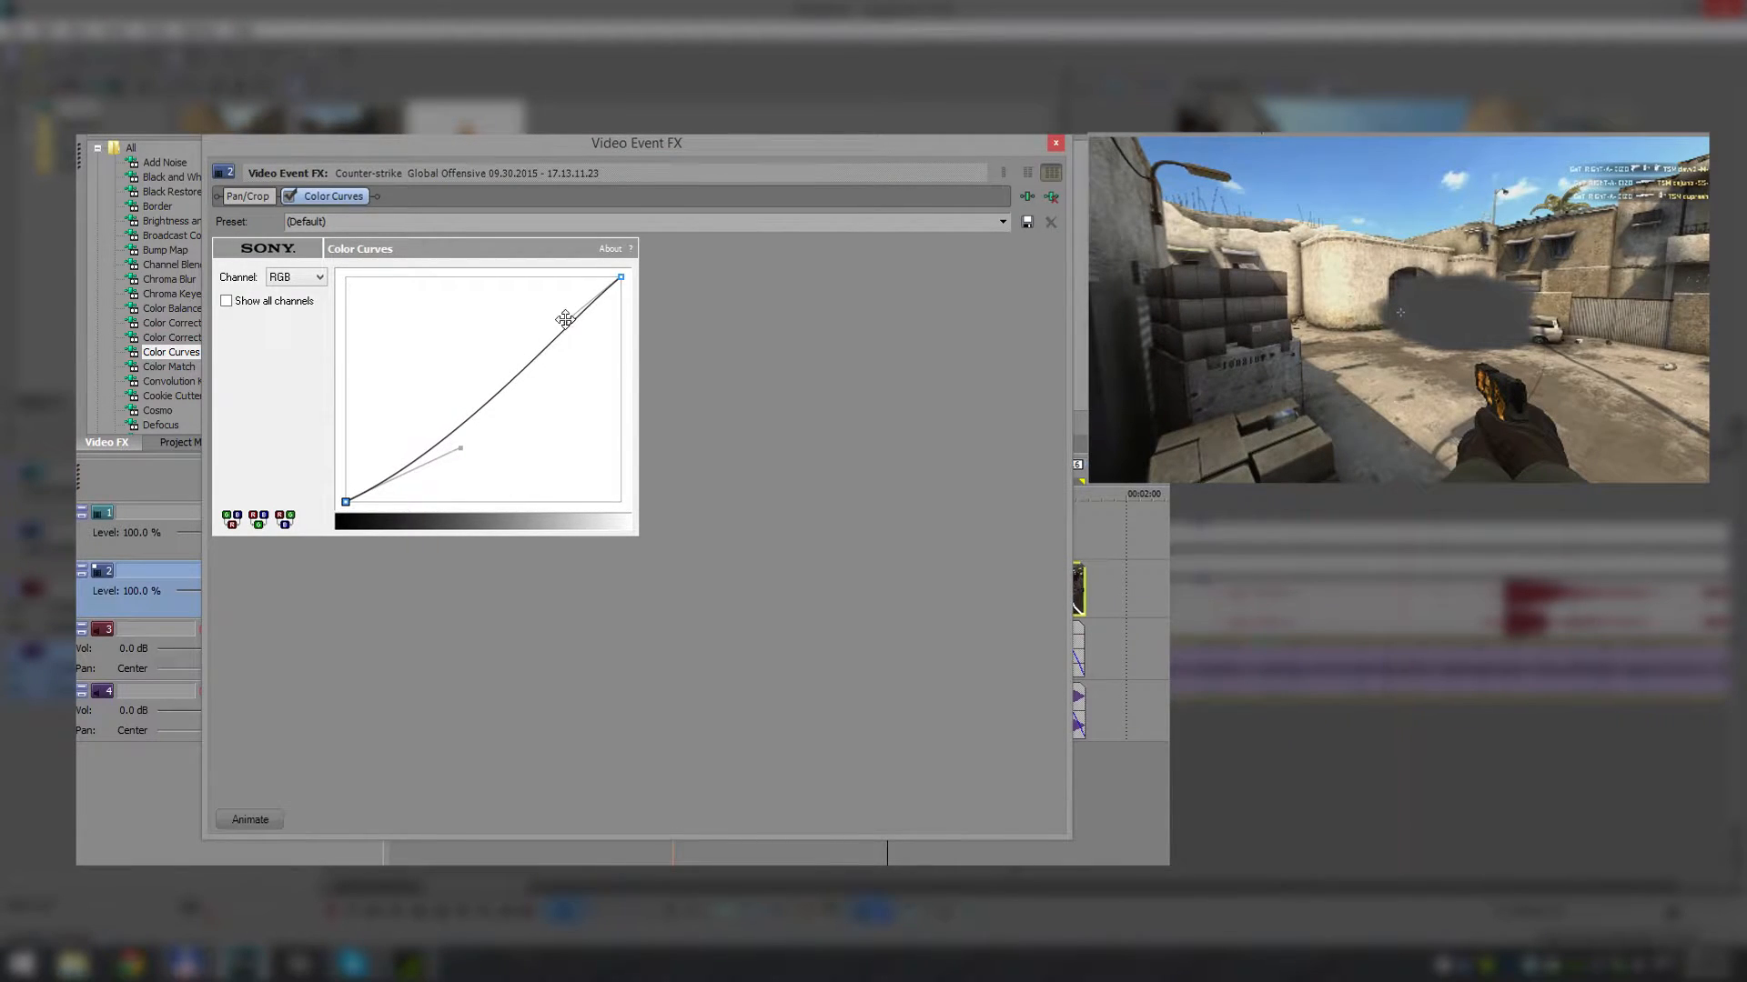
left_click_drag(563, 324, 501, 315)
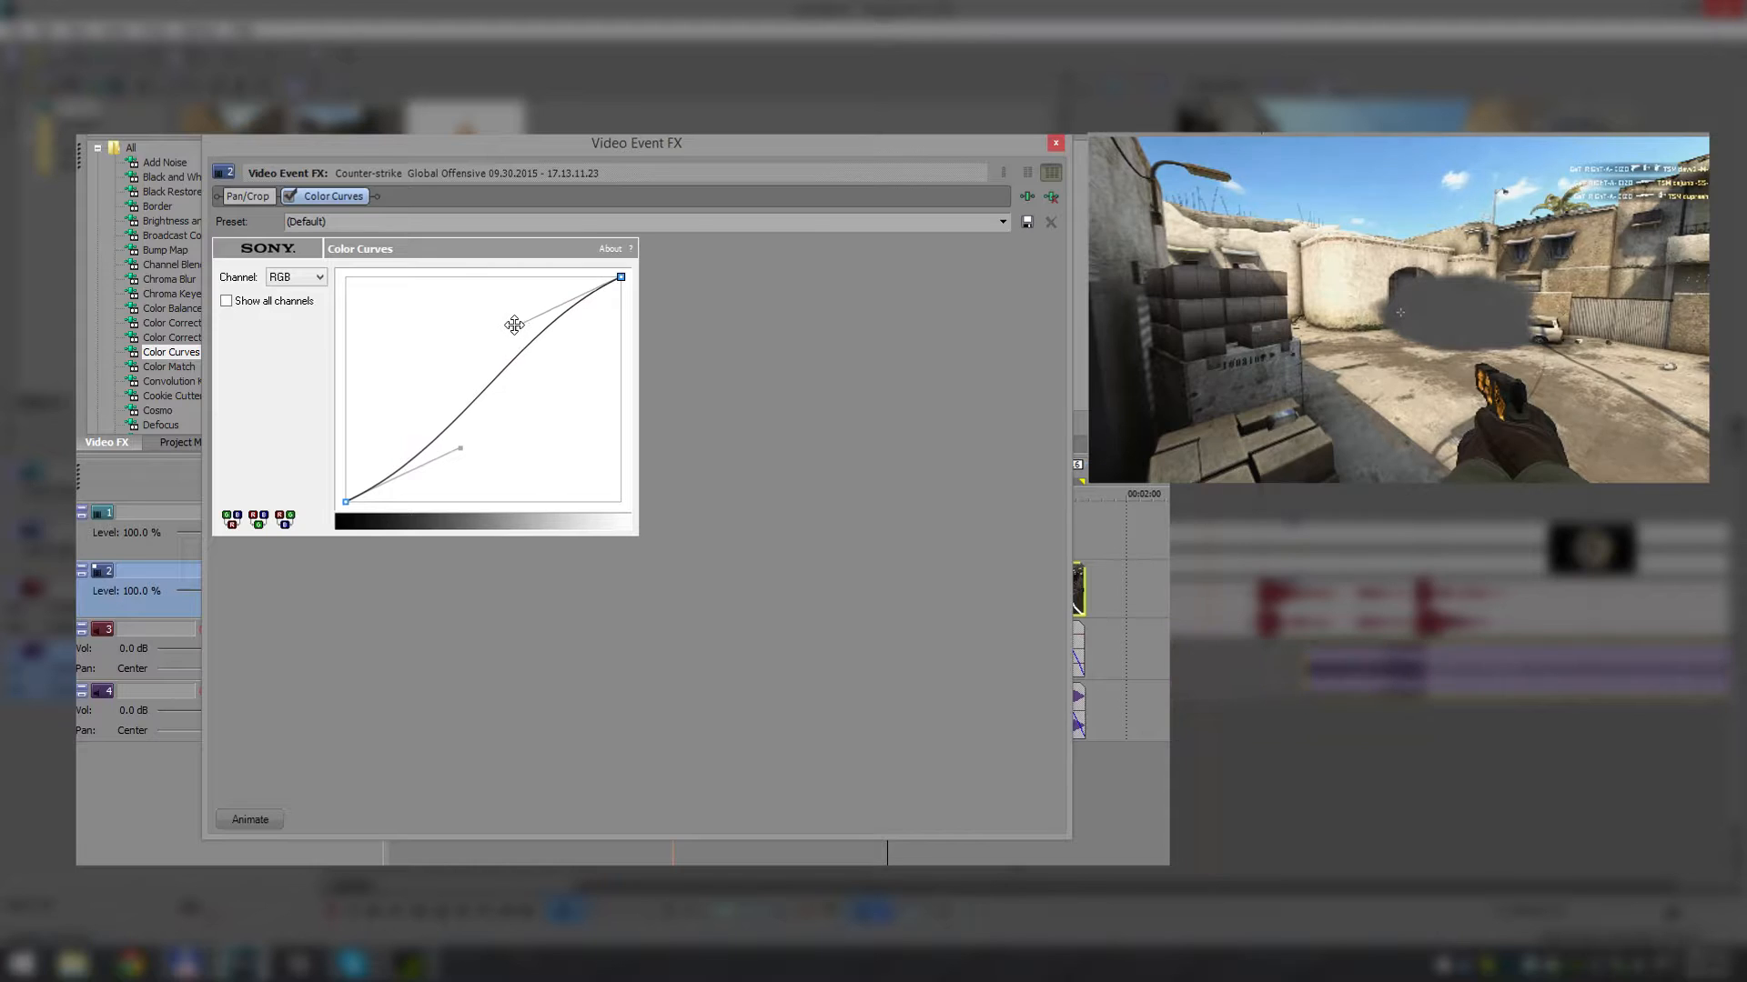
left_click(1056, 142)
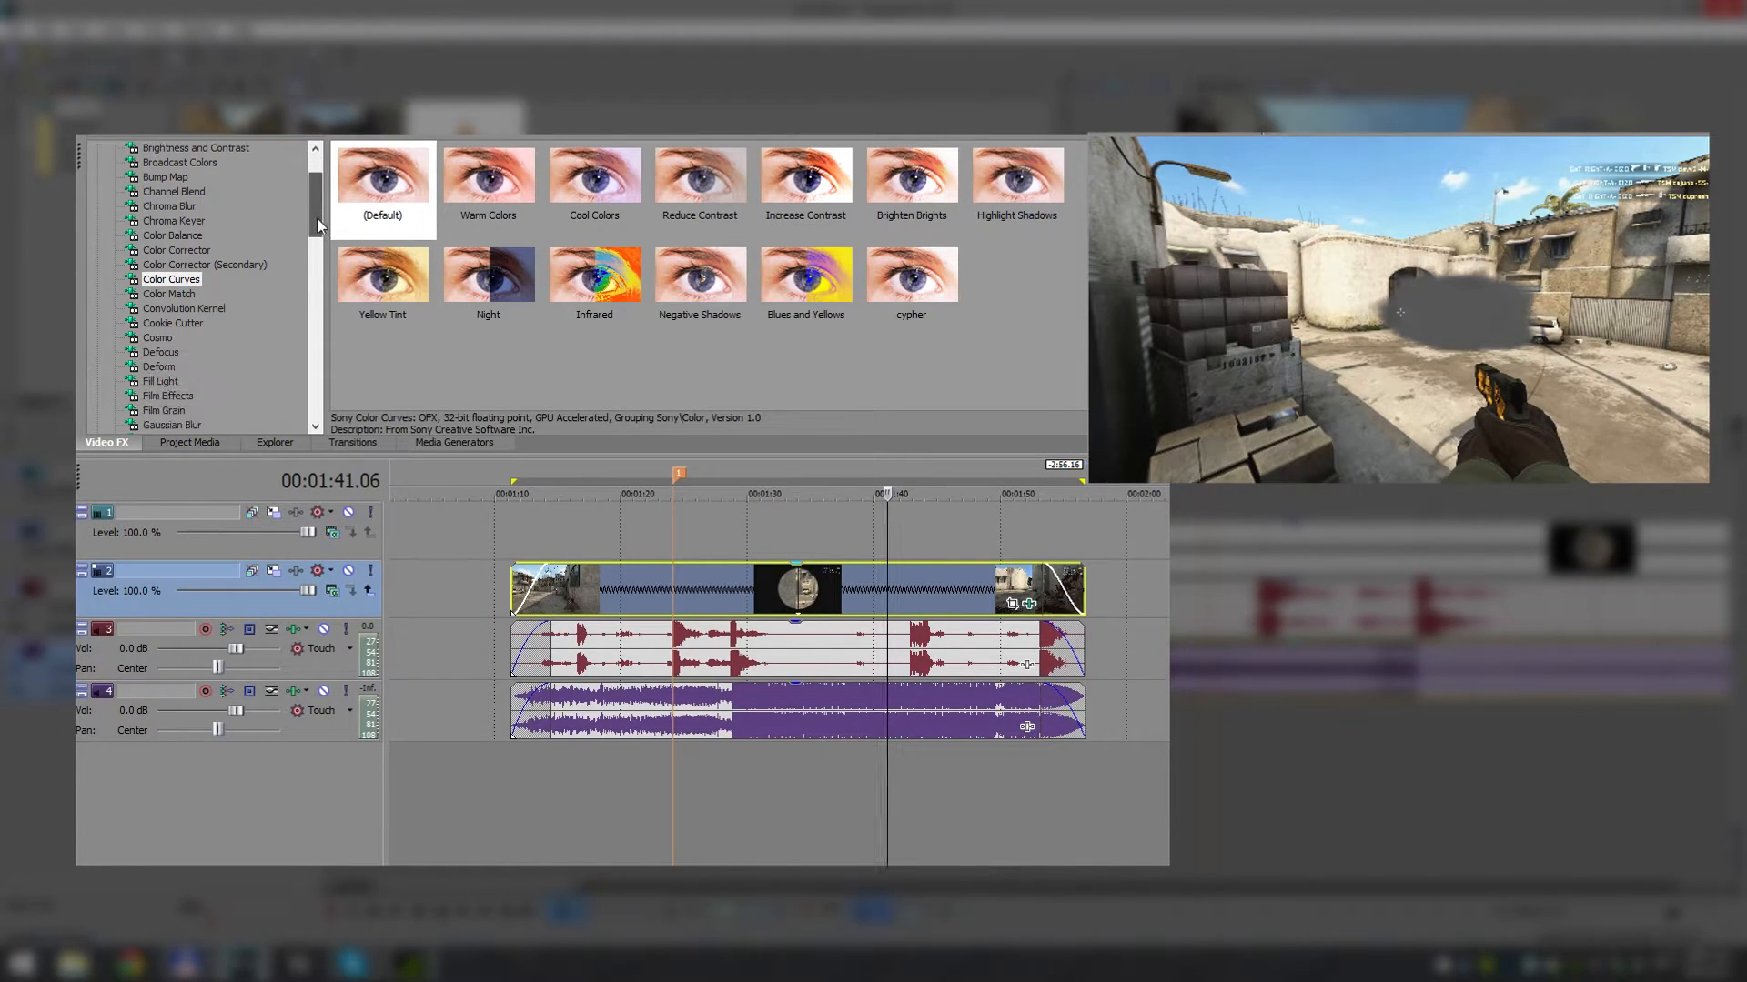
left_click_drag(316, 204, 323, 339)
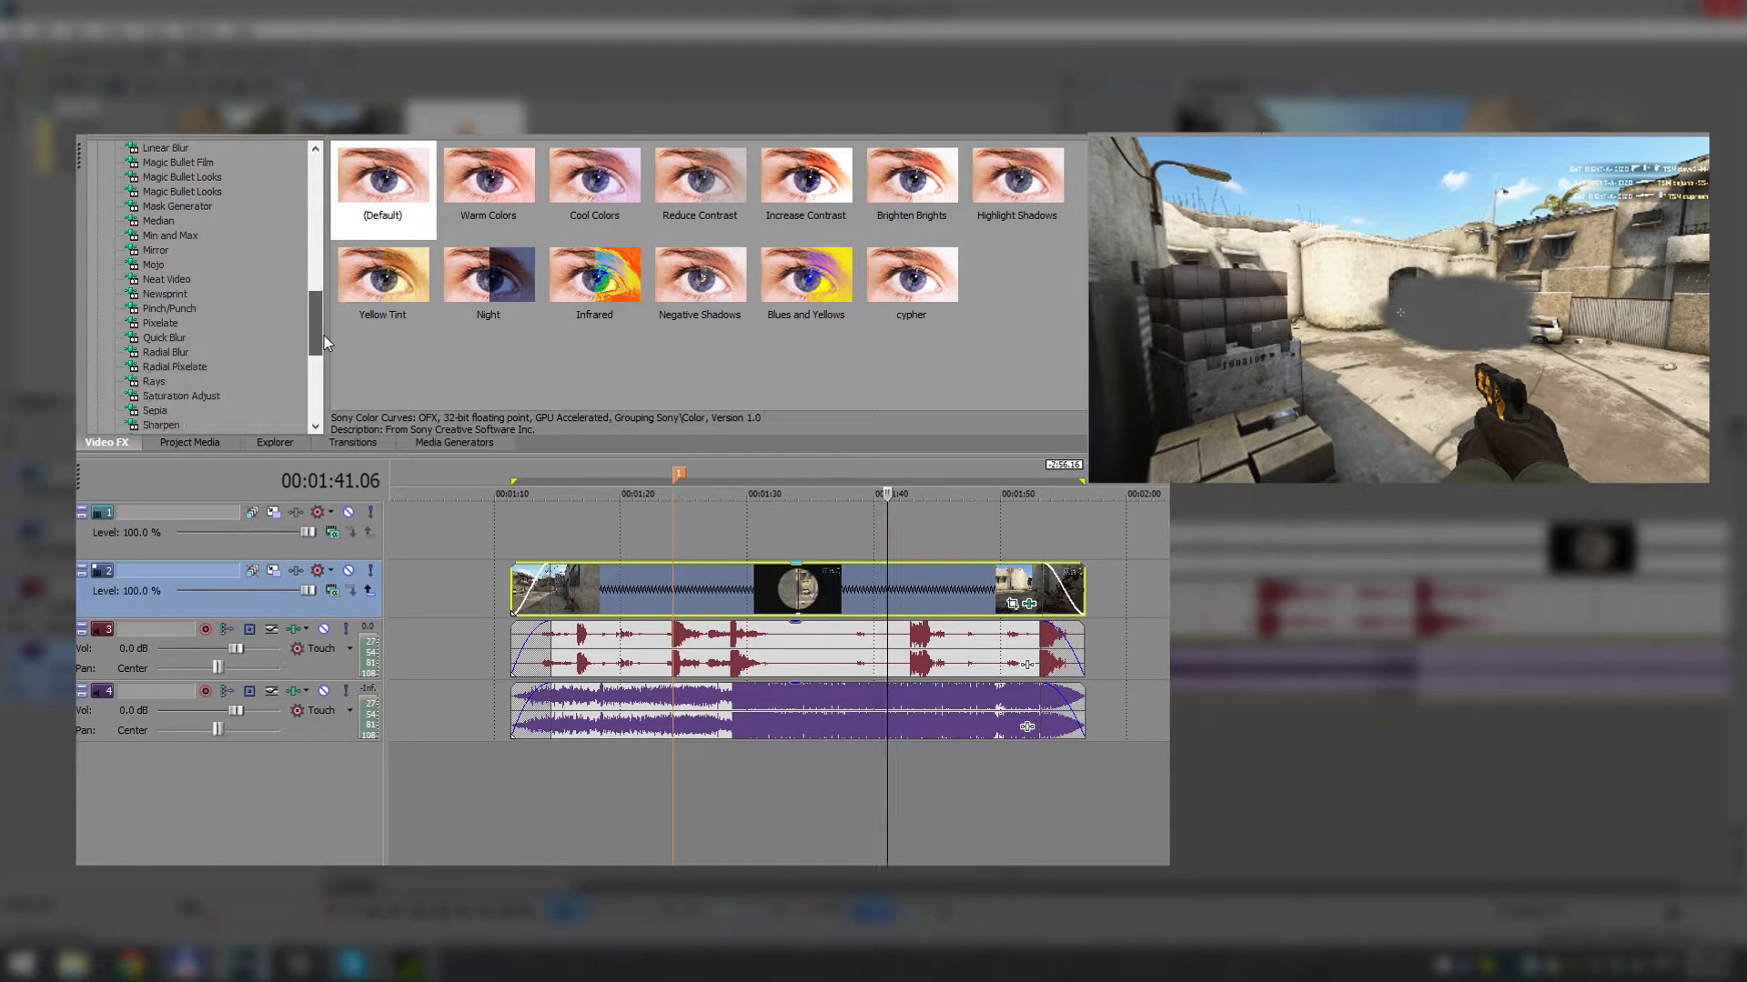
Apply a Saturation Adjust preset to the game clip with Amount raised to 1.000
left_click(176, 367)
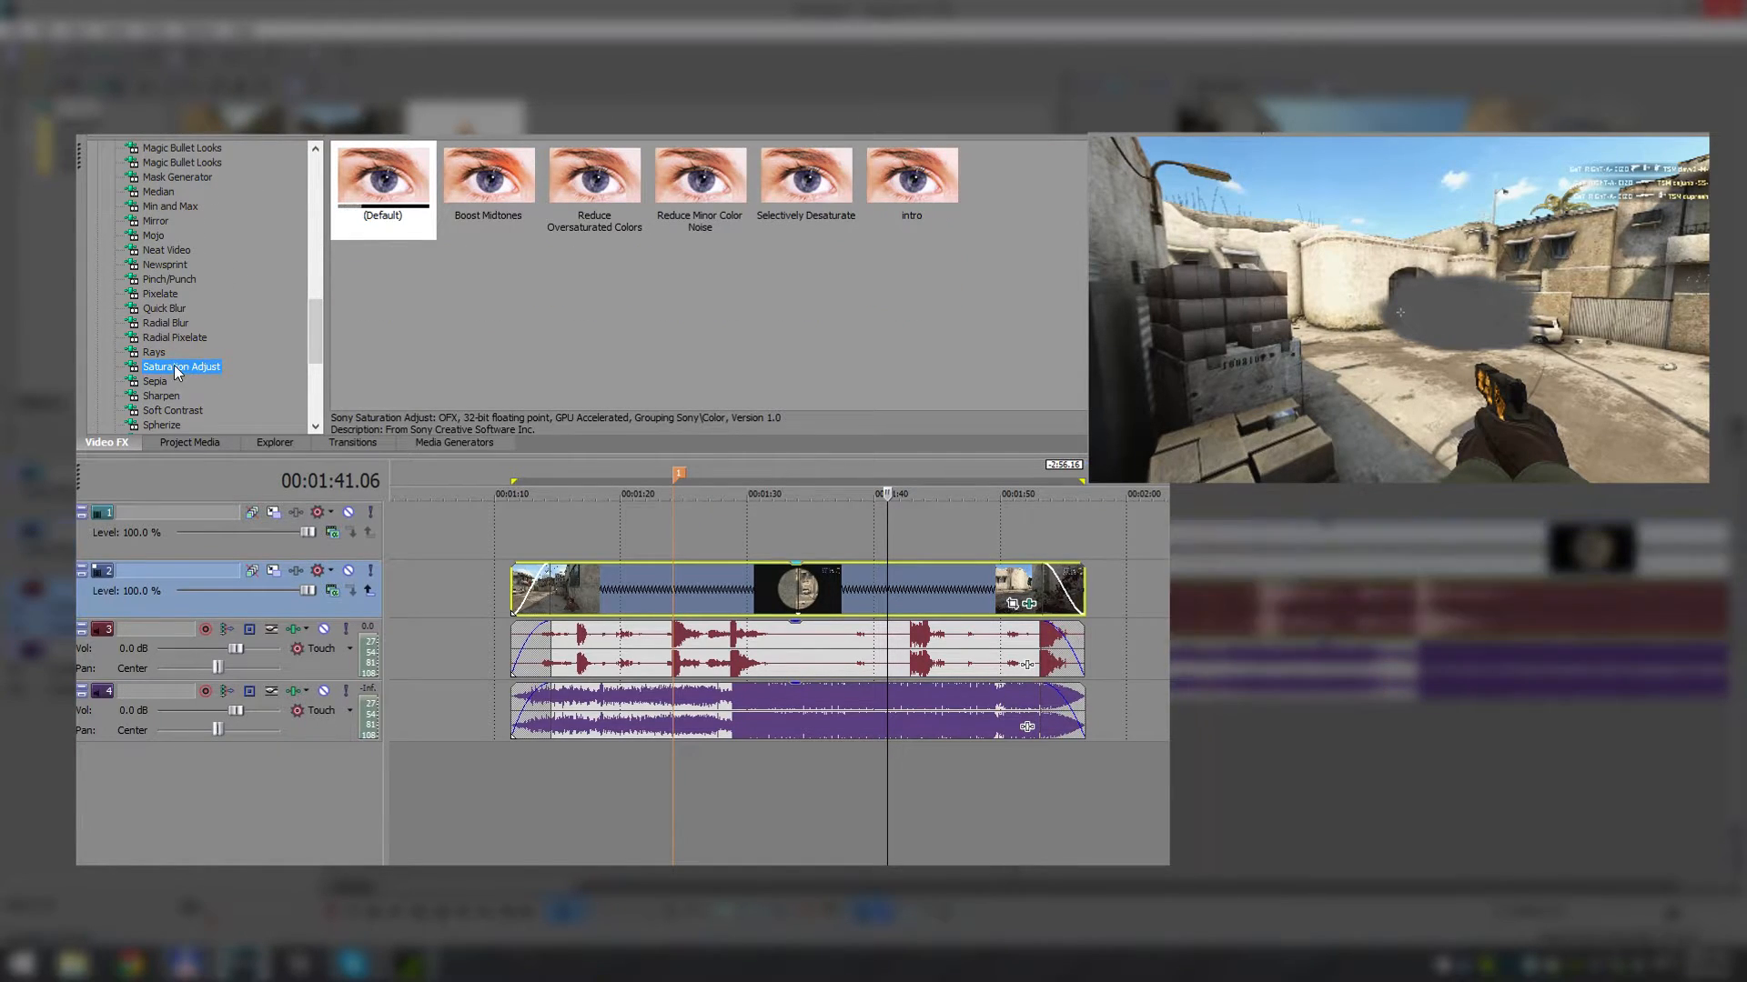
left_click_drag(383, 183, 710, 583)
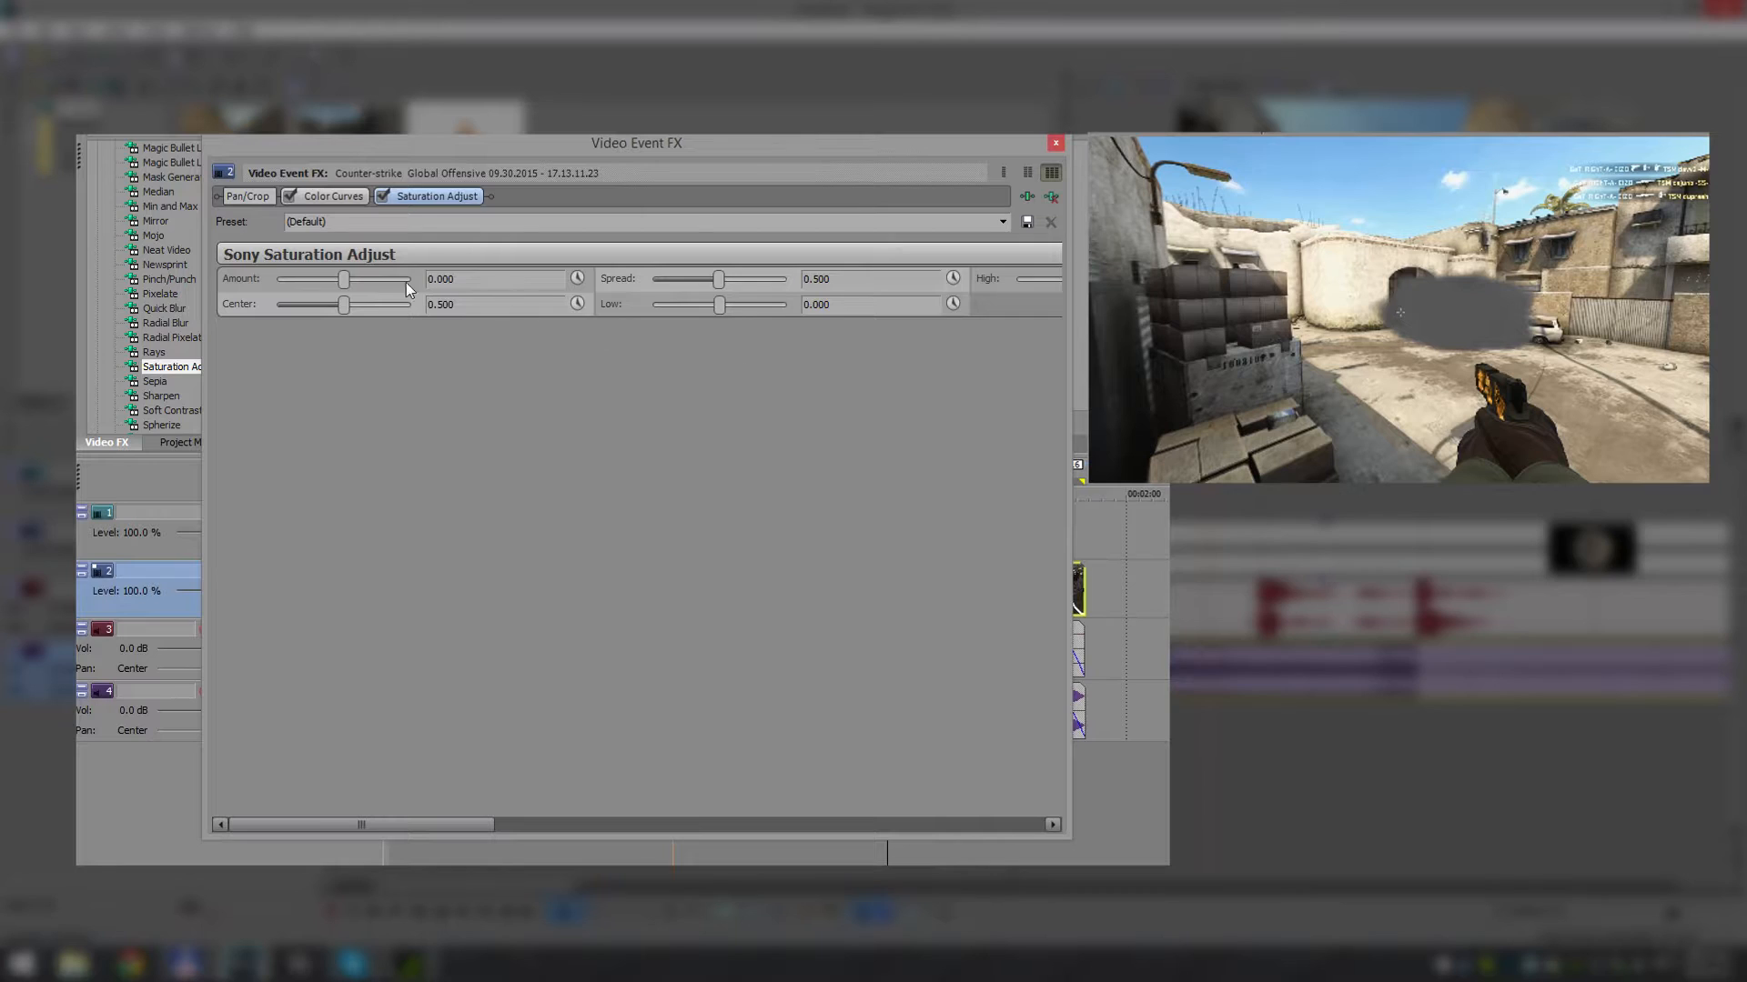
mouse_move(354, 283)
left_mouse_down()
mouse_move(413, 283)
mouse_move(322, 314)
left_mouse_up()
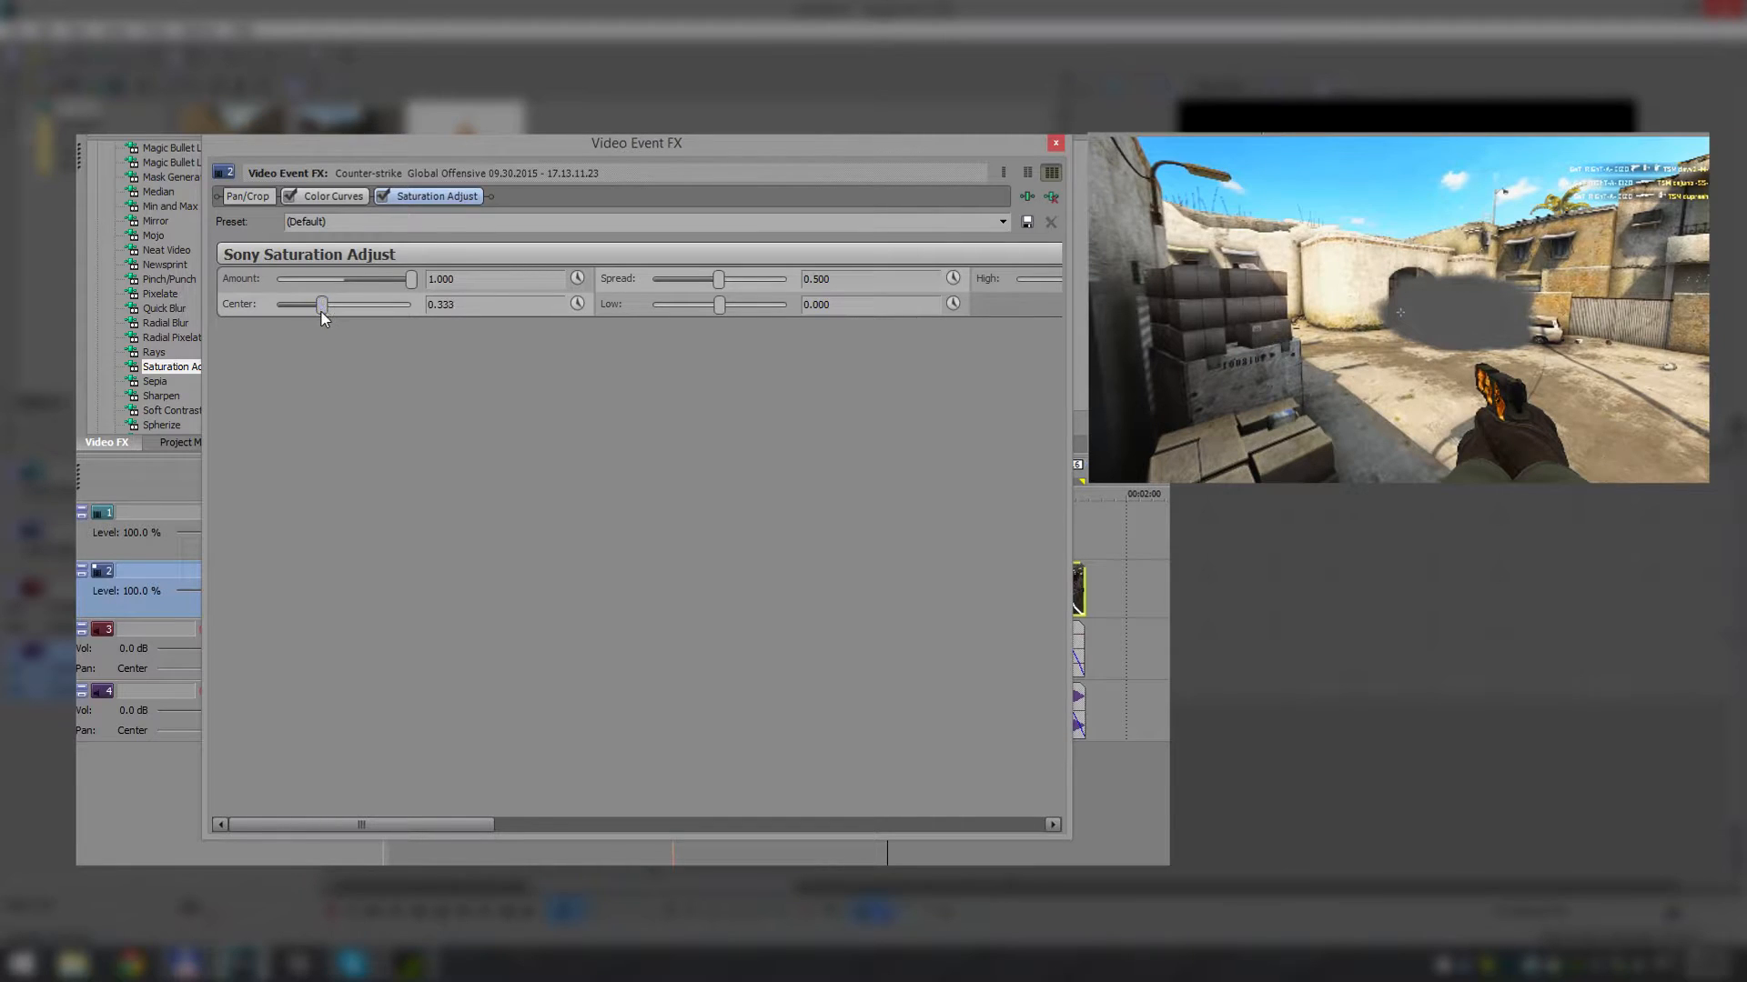
Narrow the saturation Spread and raise the High value, widening the effect window to reach it
mouse_move(718, 282)
left_mouse_down()
mouse_move(688, 282)
mouse_move(741, 309)
left_mouse_up()
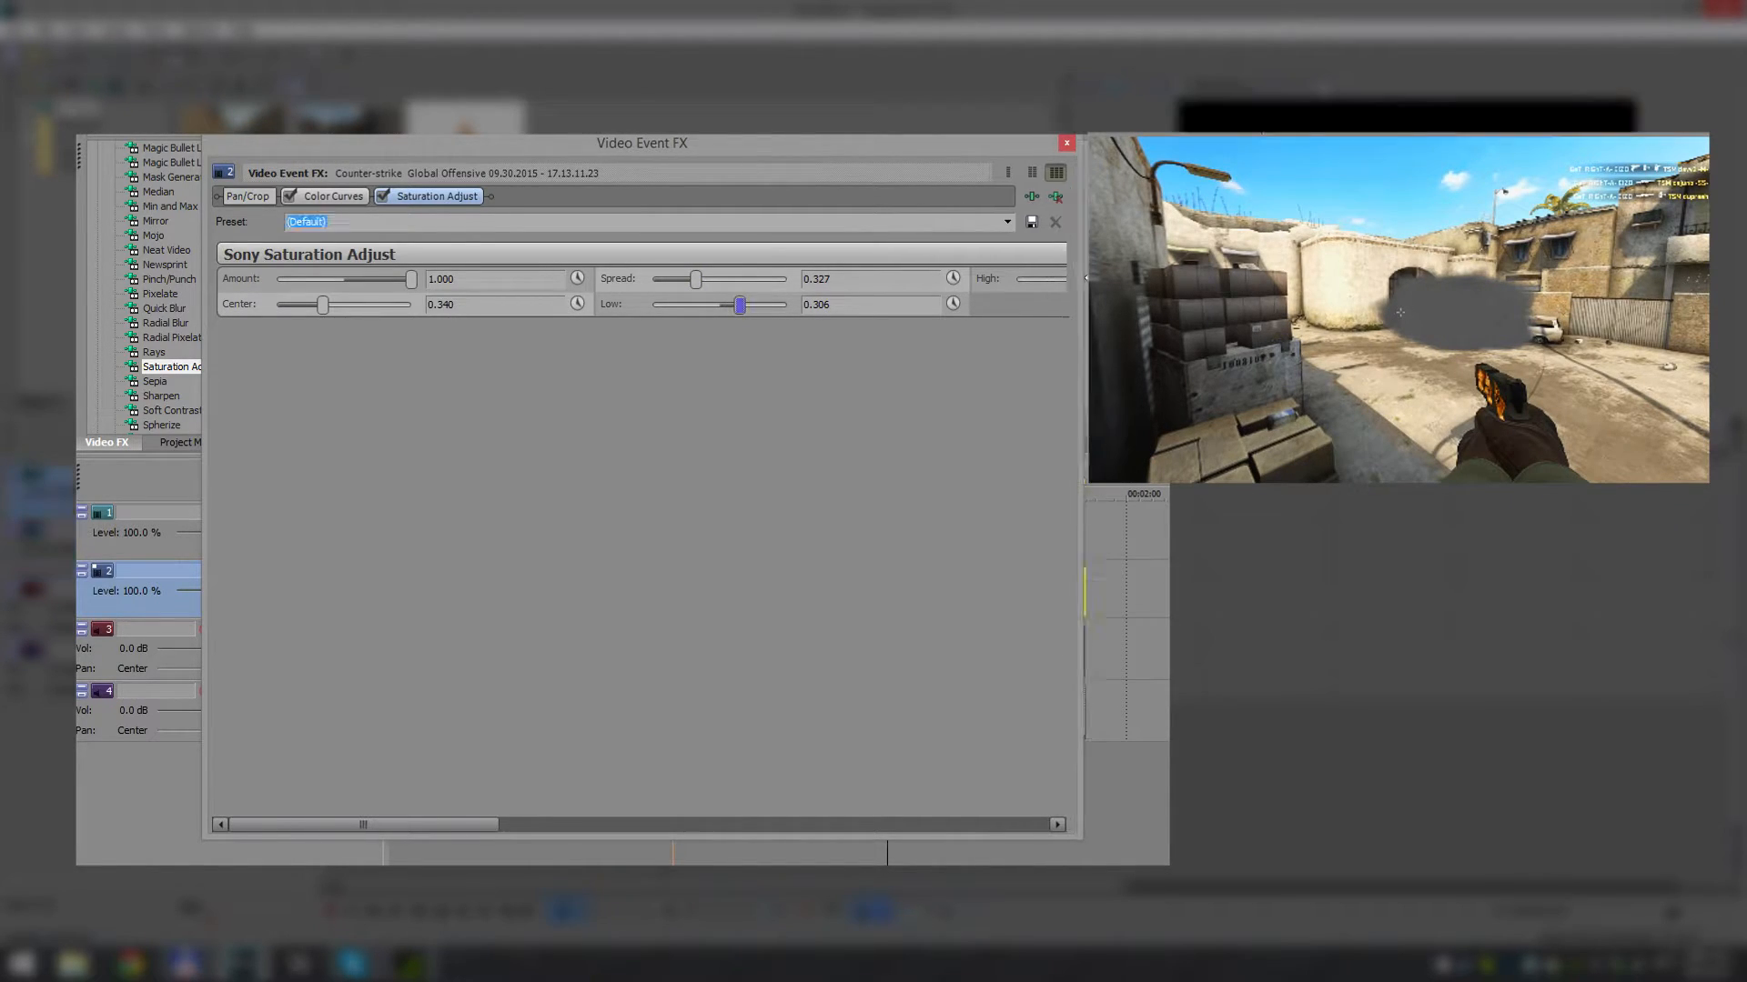
left_click_drag(1065, 288, 1170, 287)
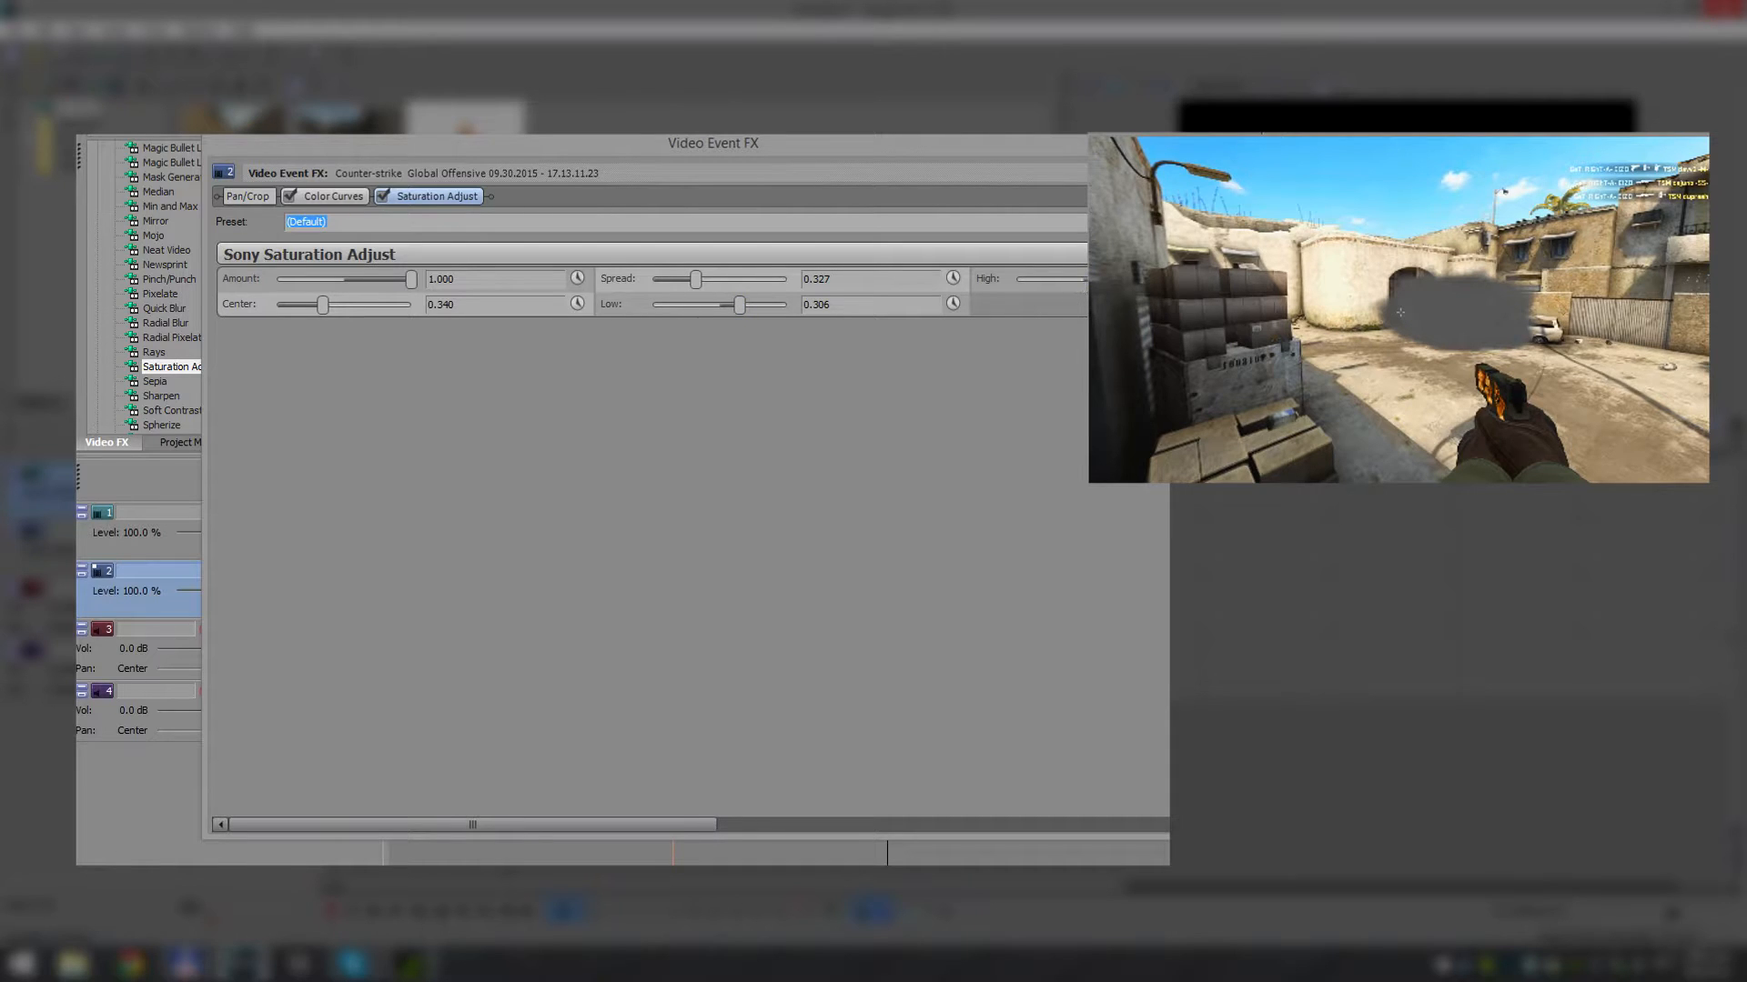
left_click_drag(1017, 279, 1055, 279)
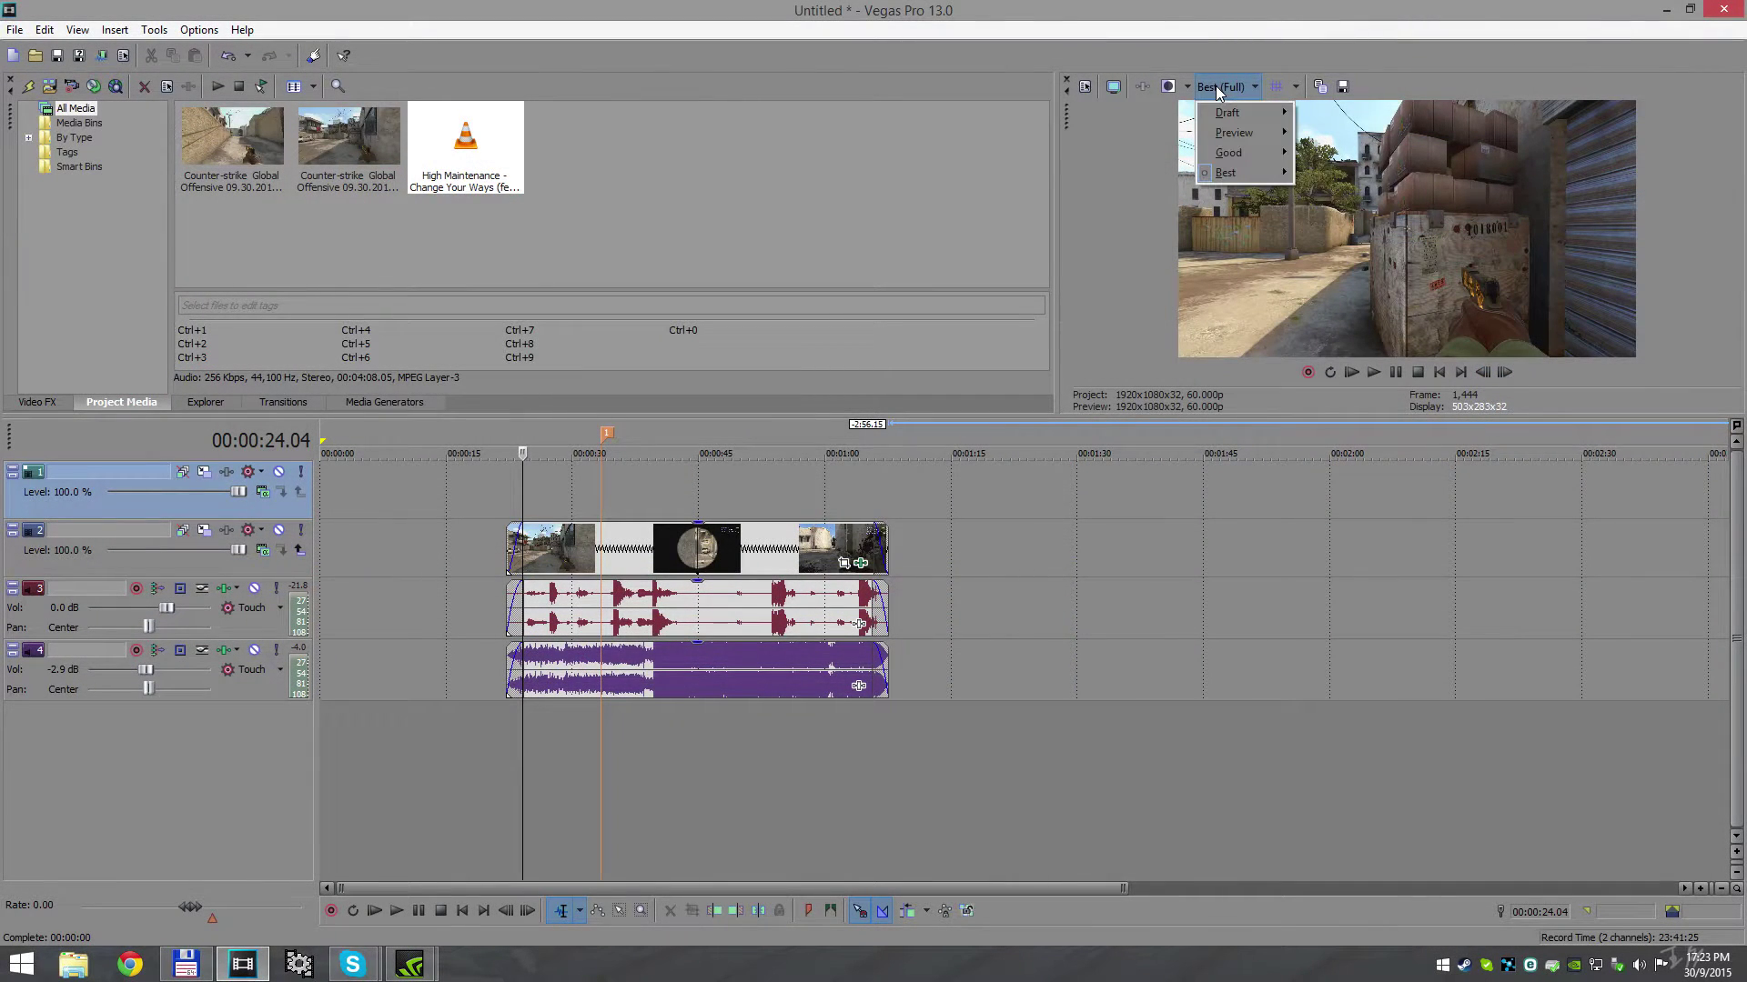
Play the graded clip with music from around 00:00:30 at Preview (Full) quality
left_click(1216, 86)
mouse_move(1234, 133)
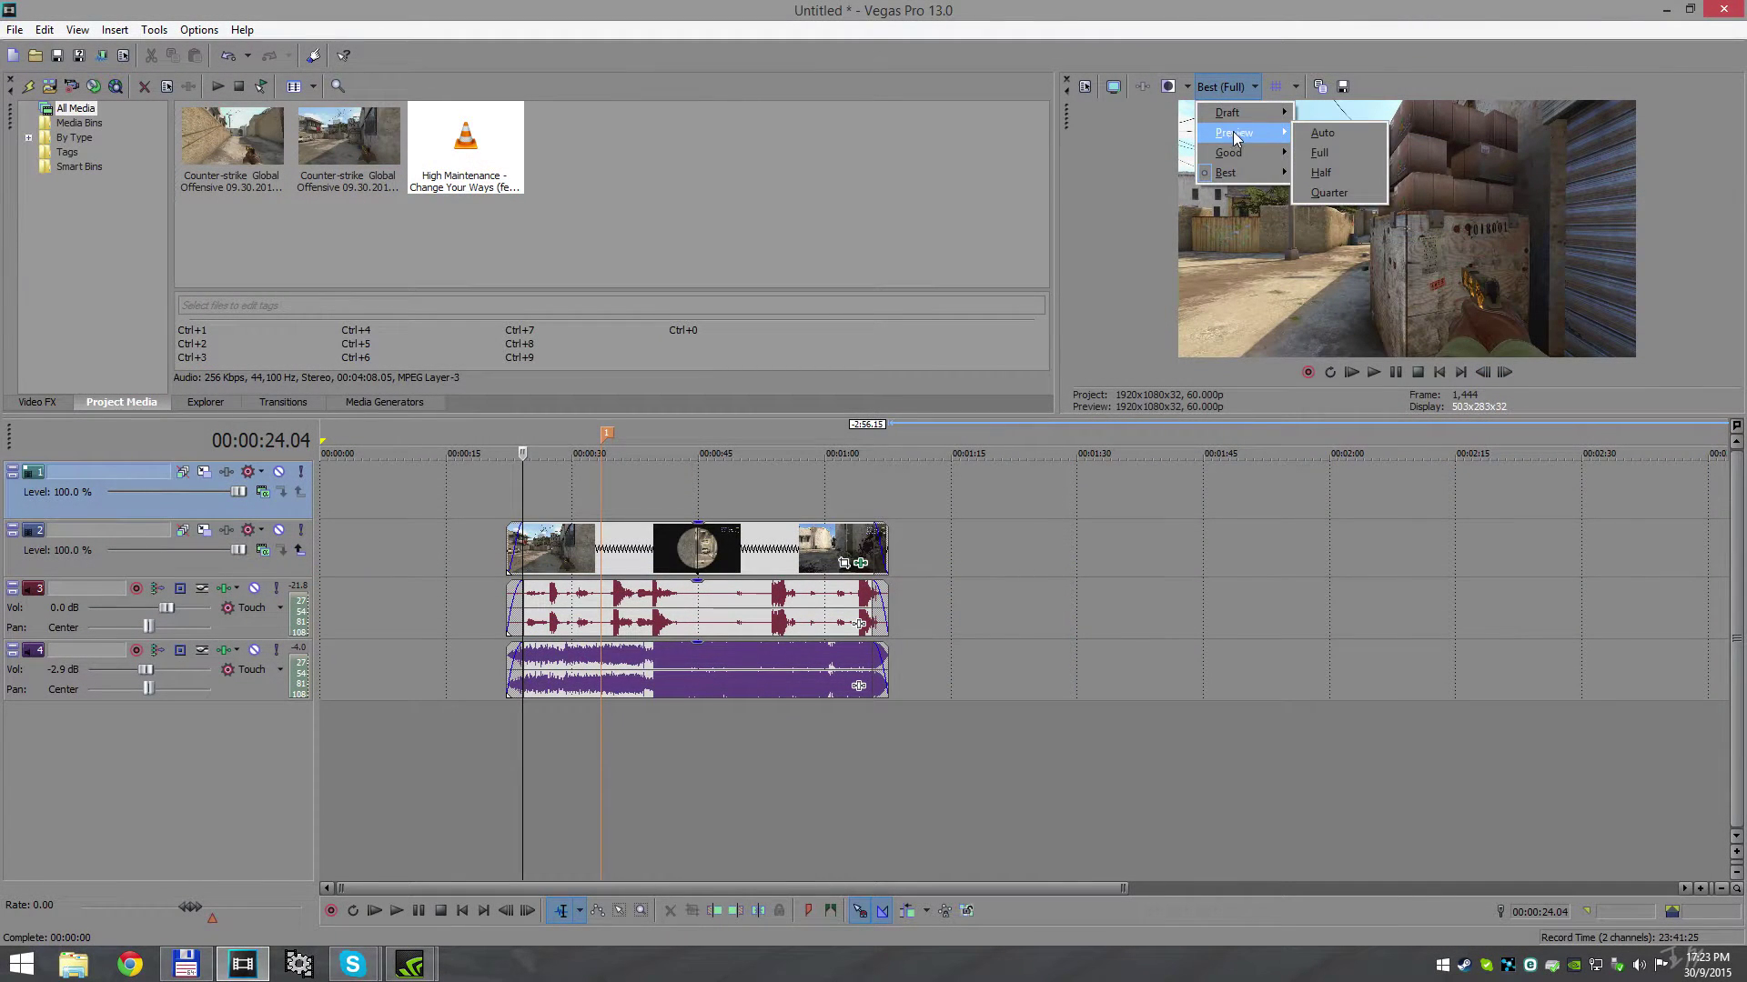
left_click(1324, 151)
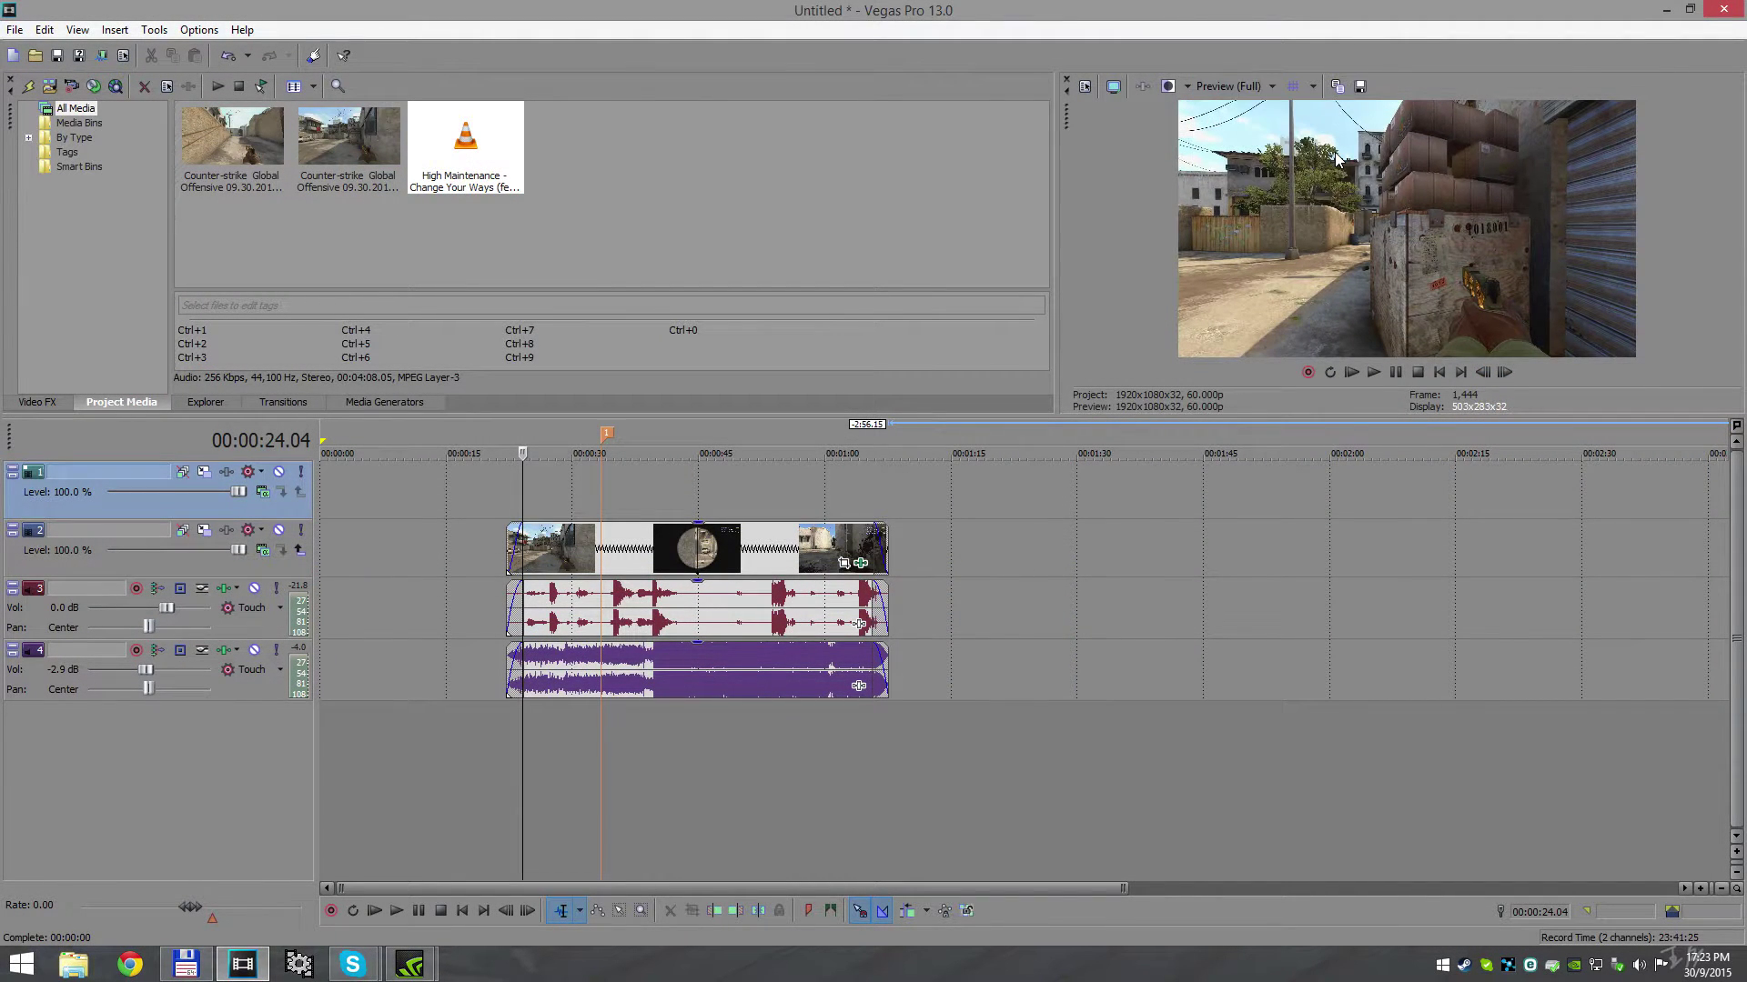
left_click(571, 503)
key("space")
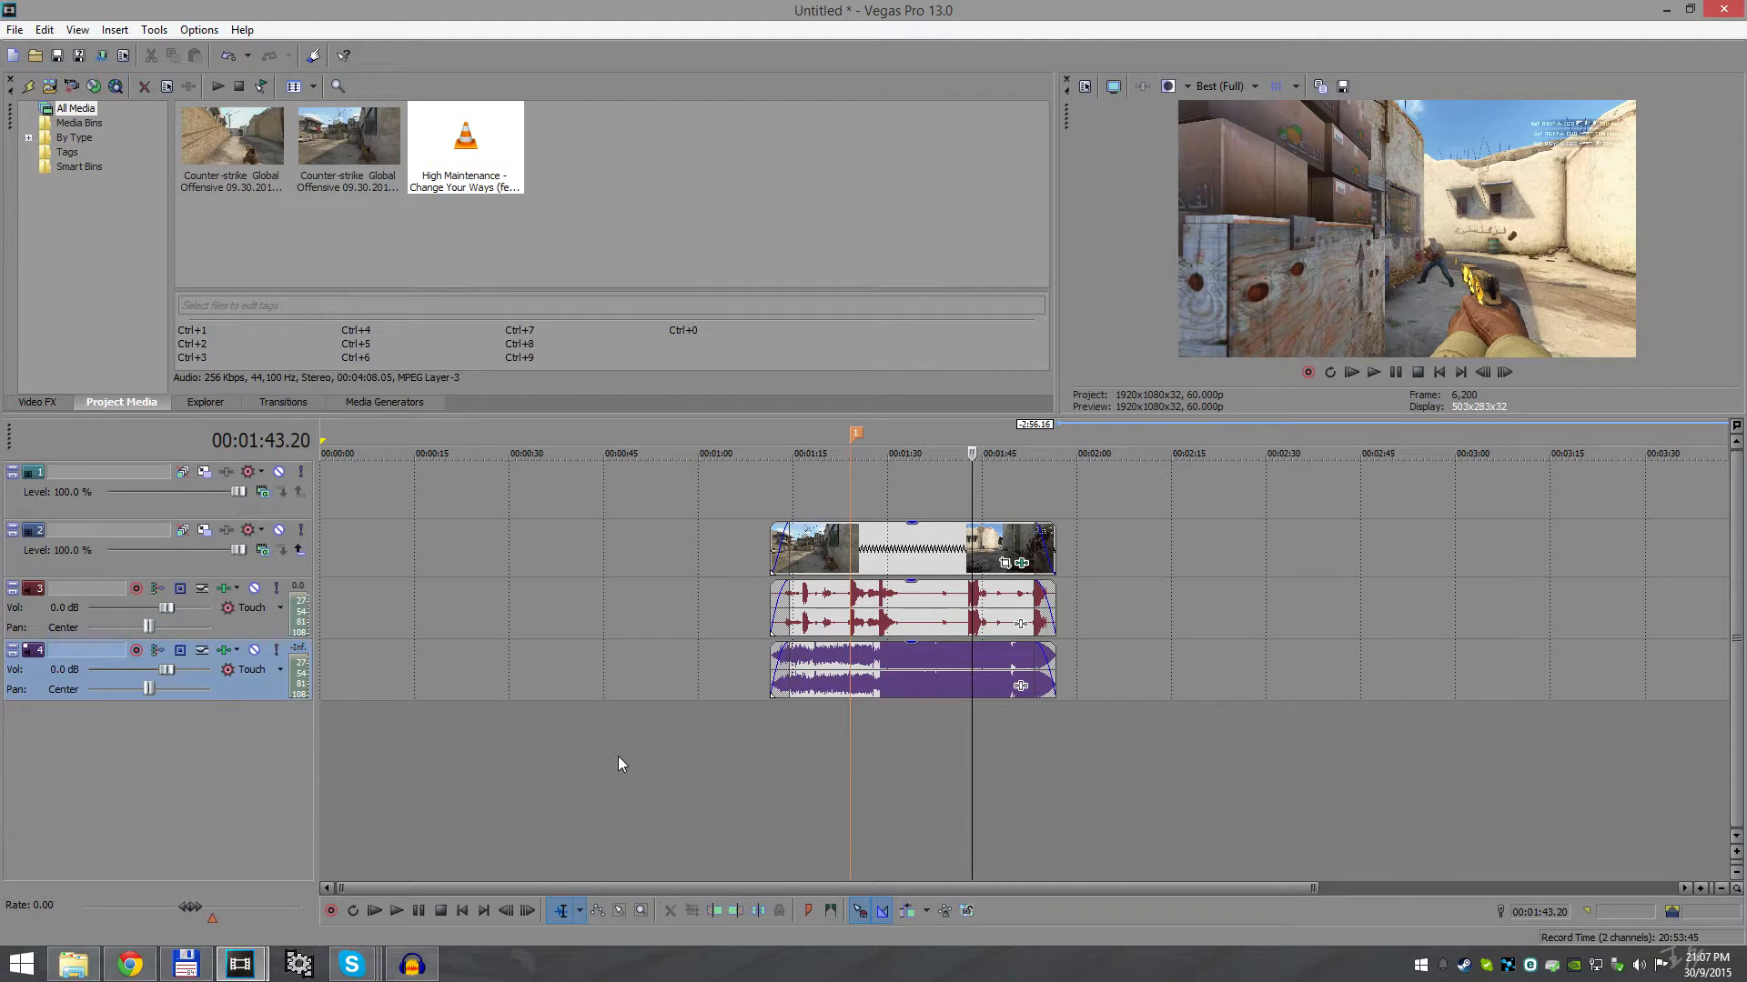
Switch the game clip's properties to Smart resample, then mark a time selection over the whole clip
right_click(898, 546)
left_click(950, 933)
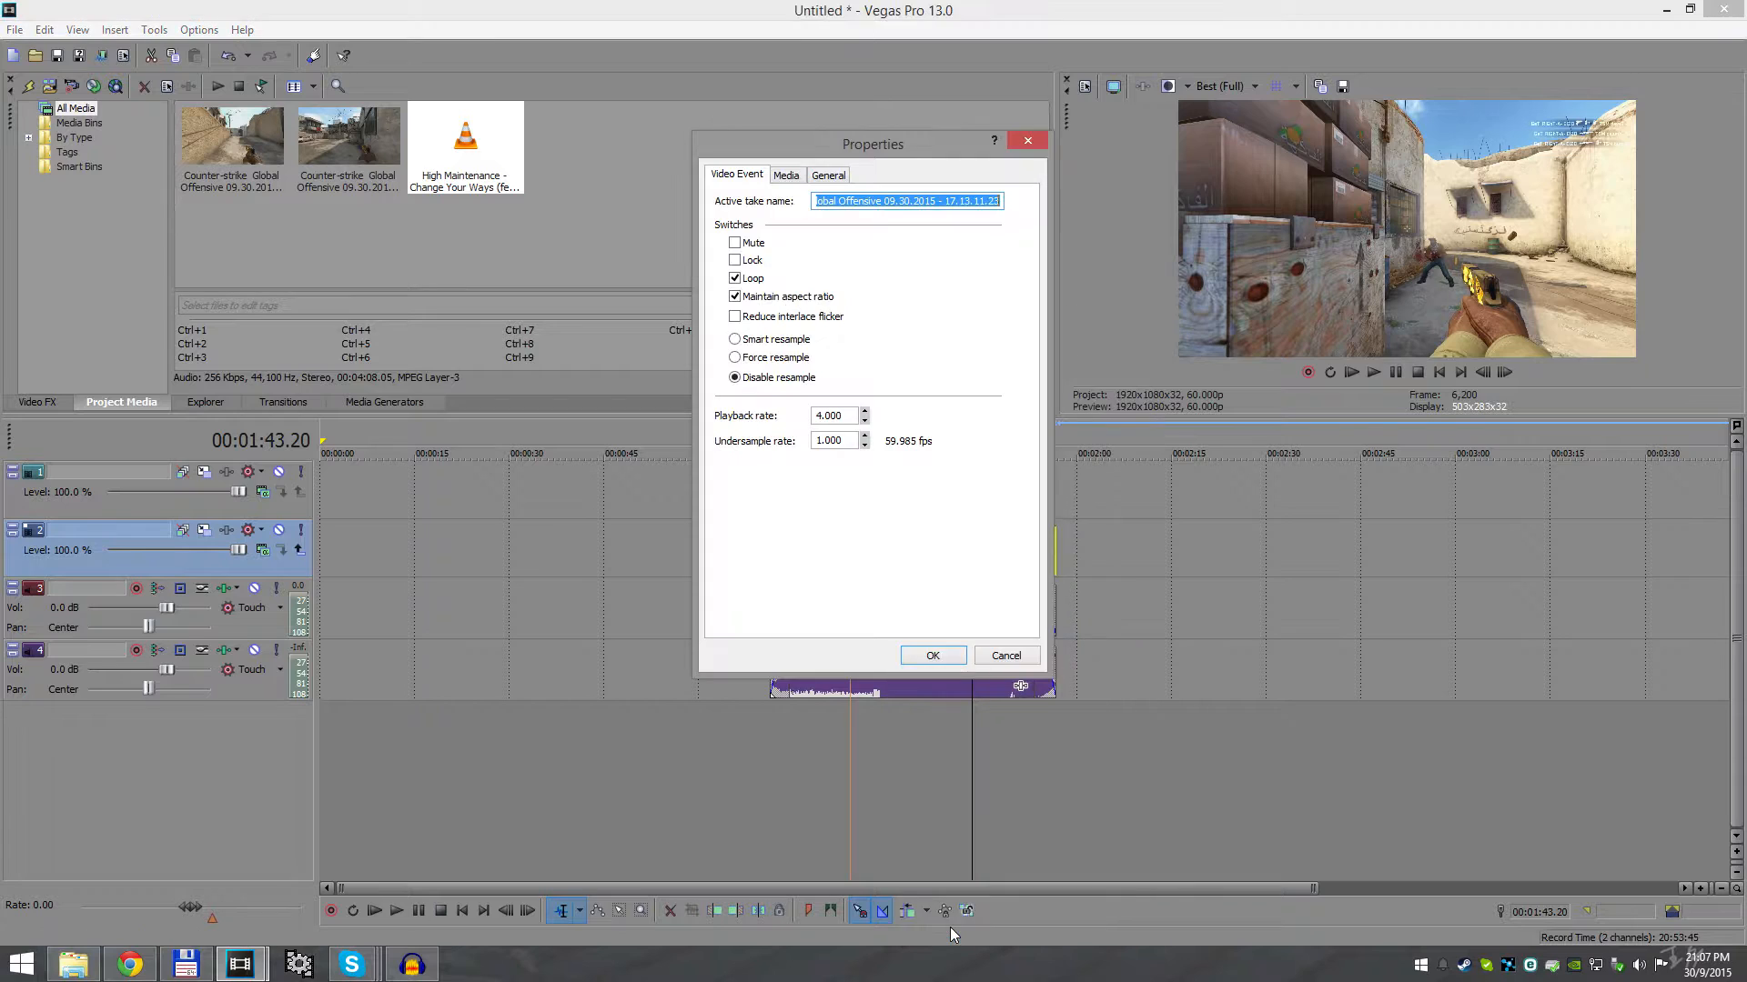
left_click(758, 342)
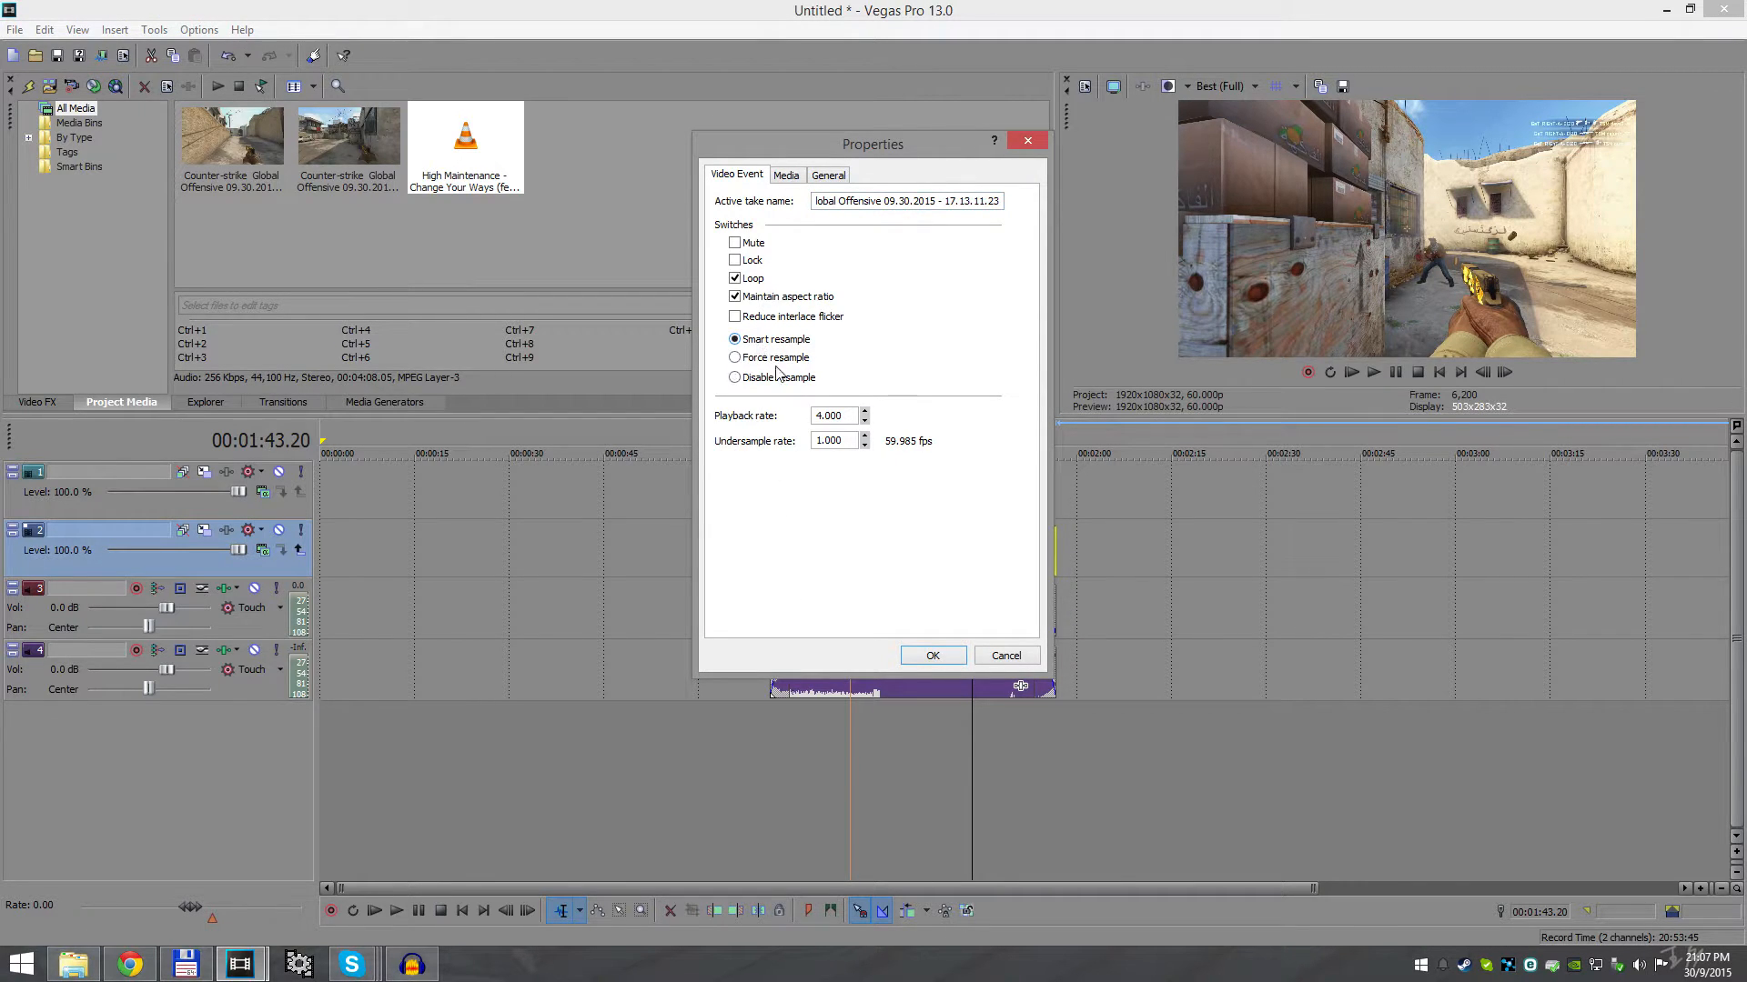
left_click(931, 655)
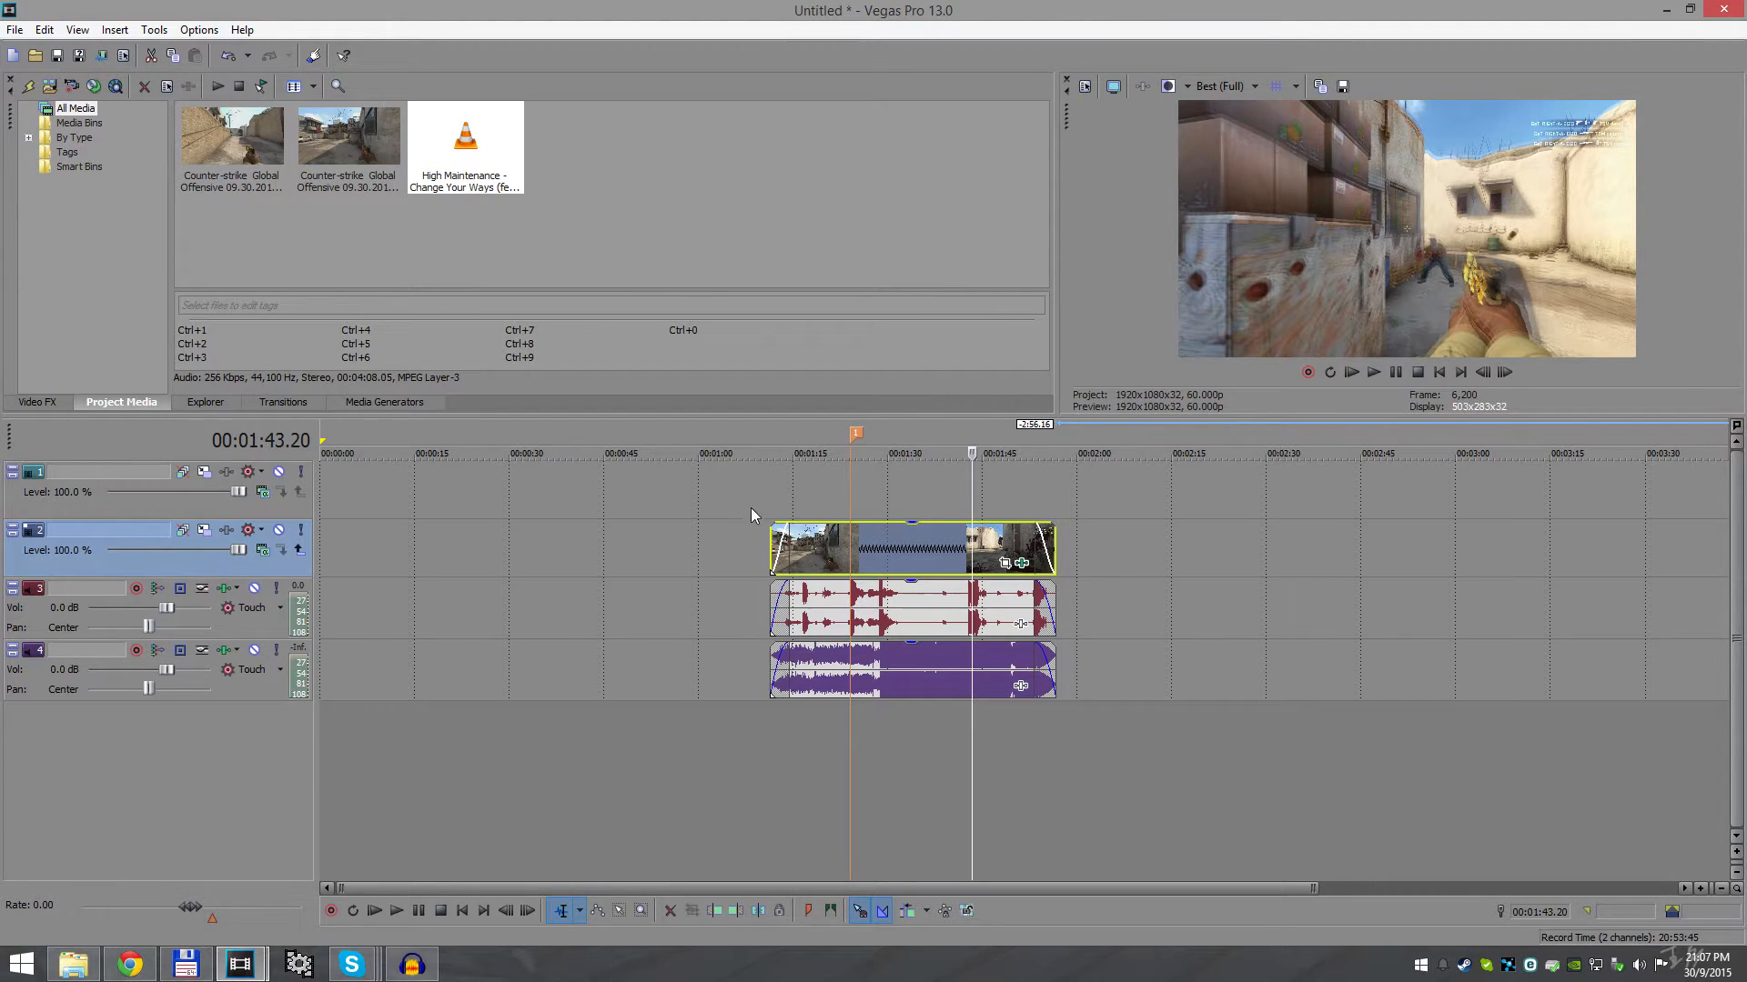
left_click_drag(769, 499, 1054, 500)
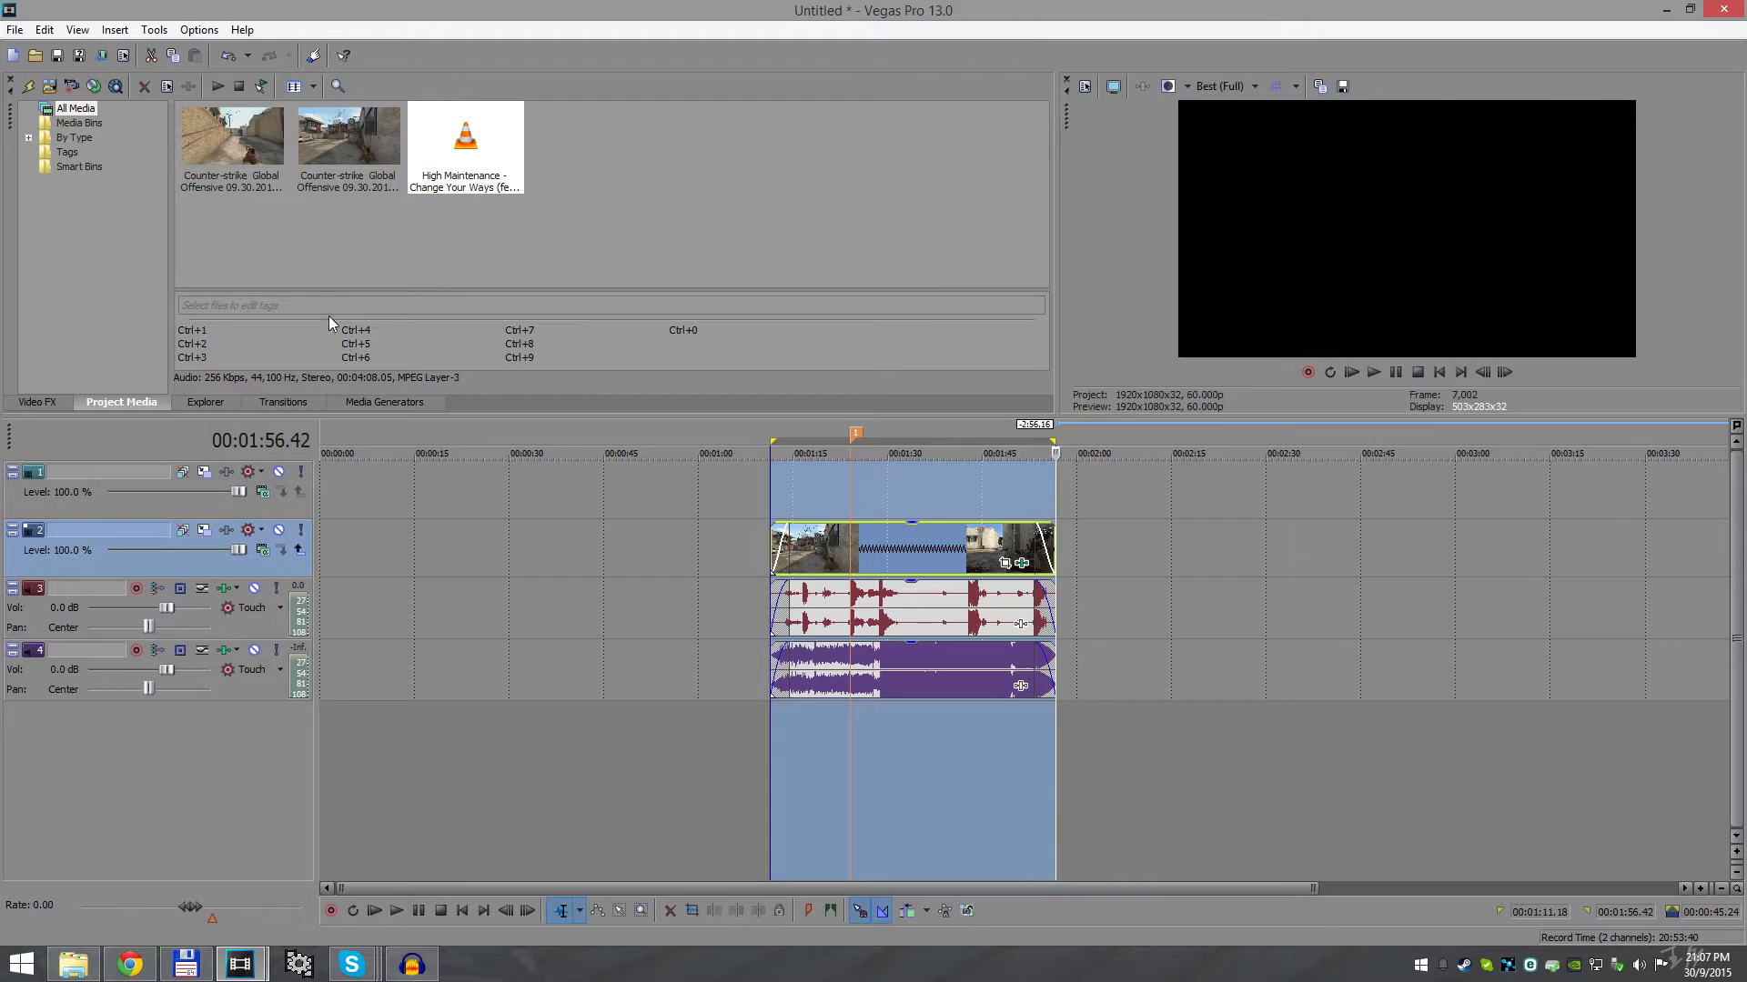
Start Render As and browse the MainConcept AVC/AAC templates, selecting Internet HD 1080p
left_click(15, 29)
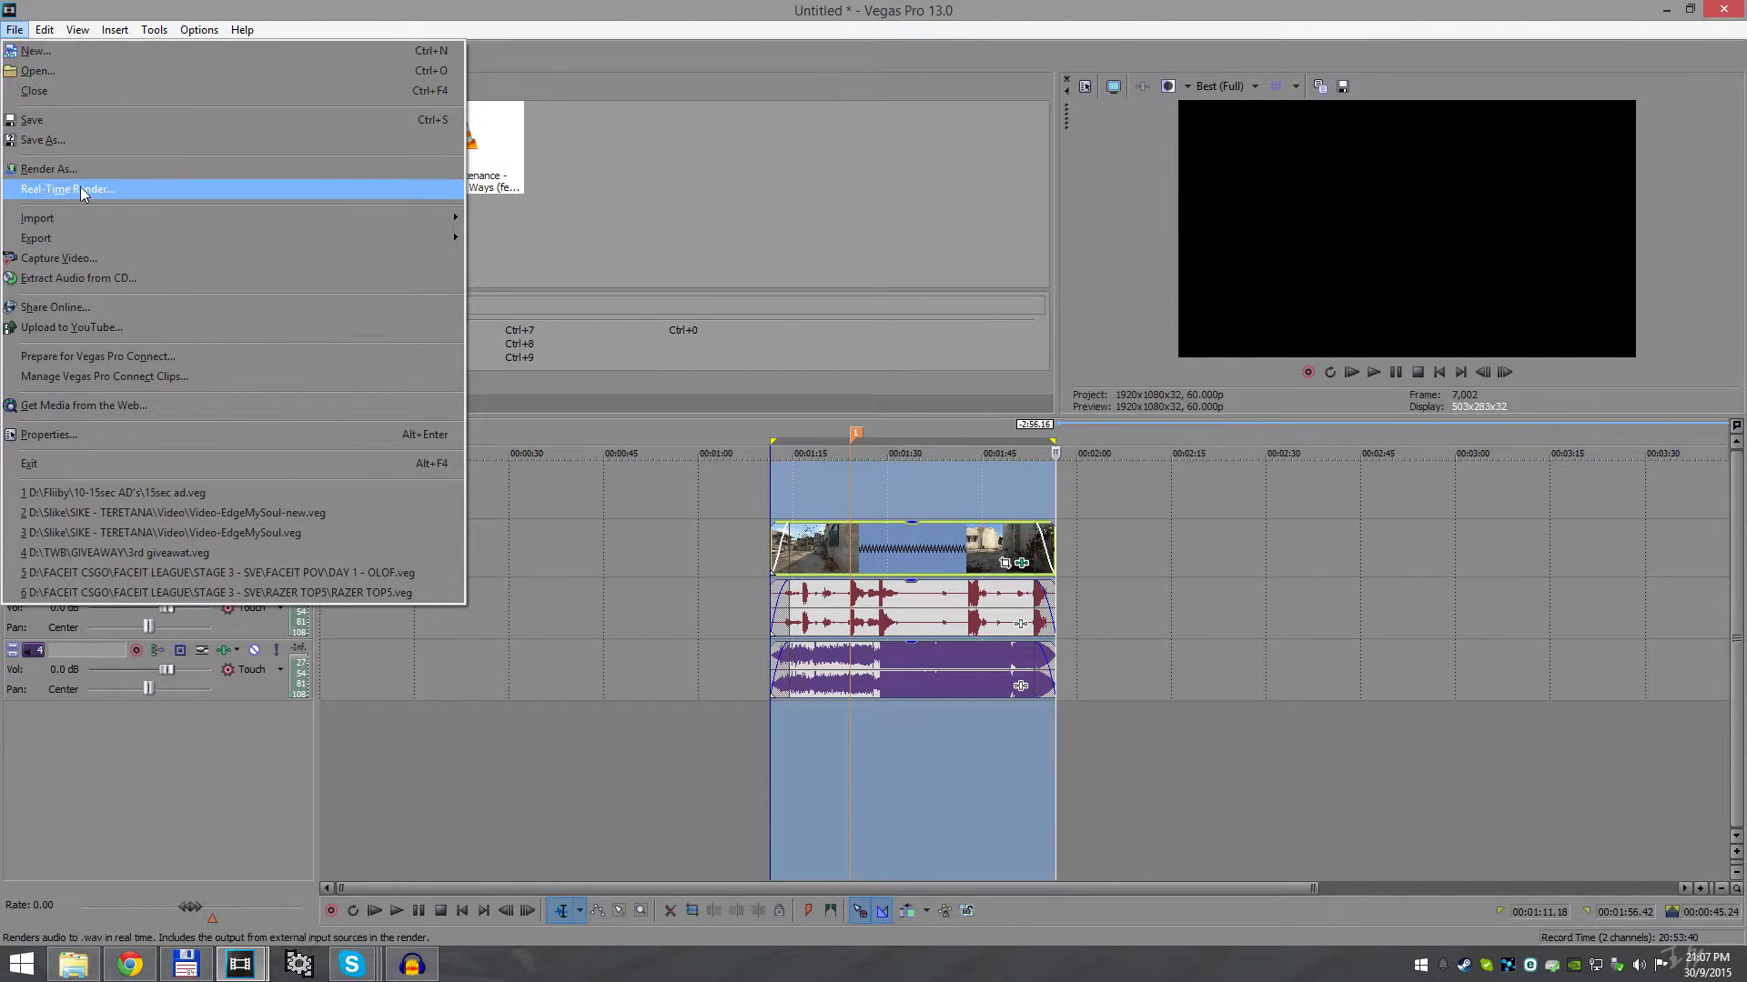
left_click(80, 173)
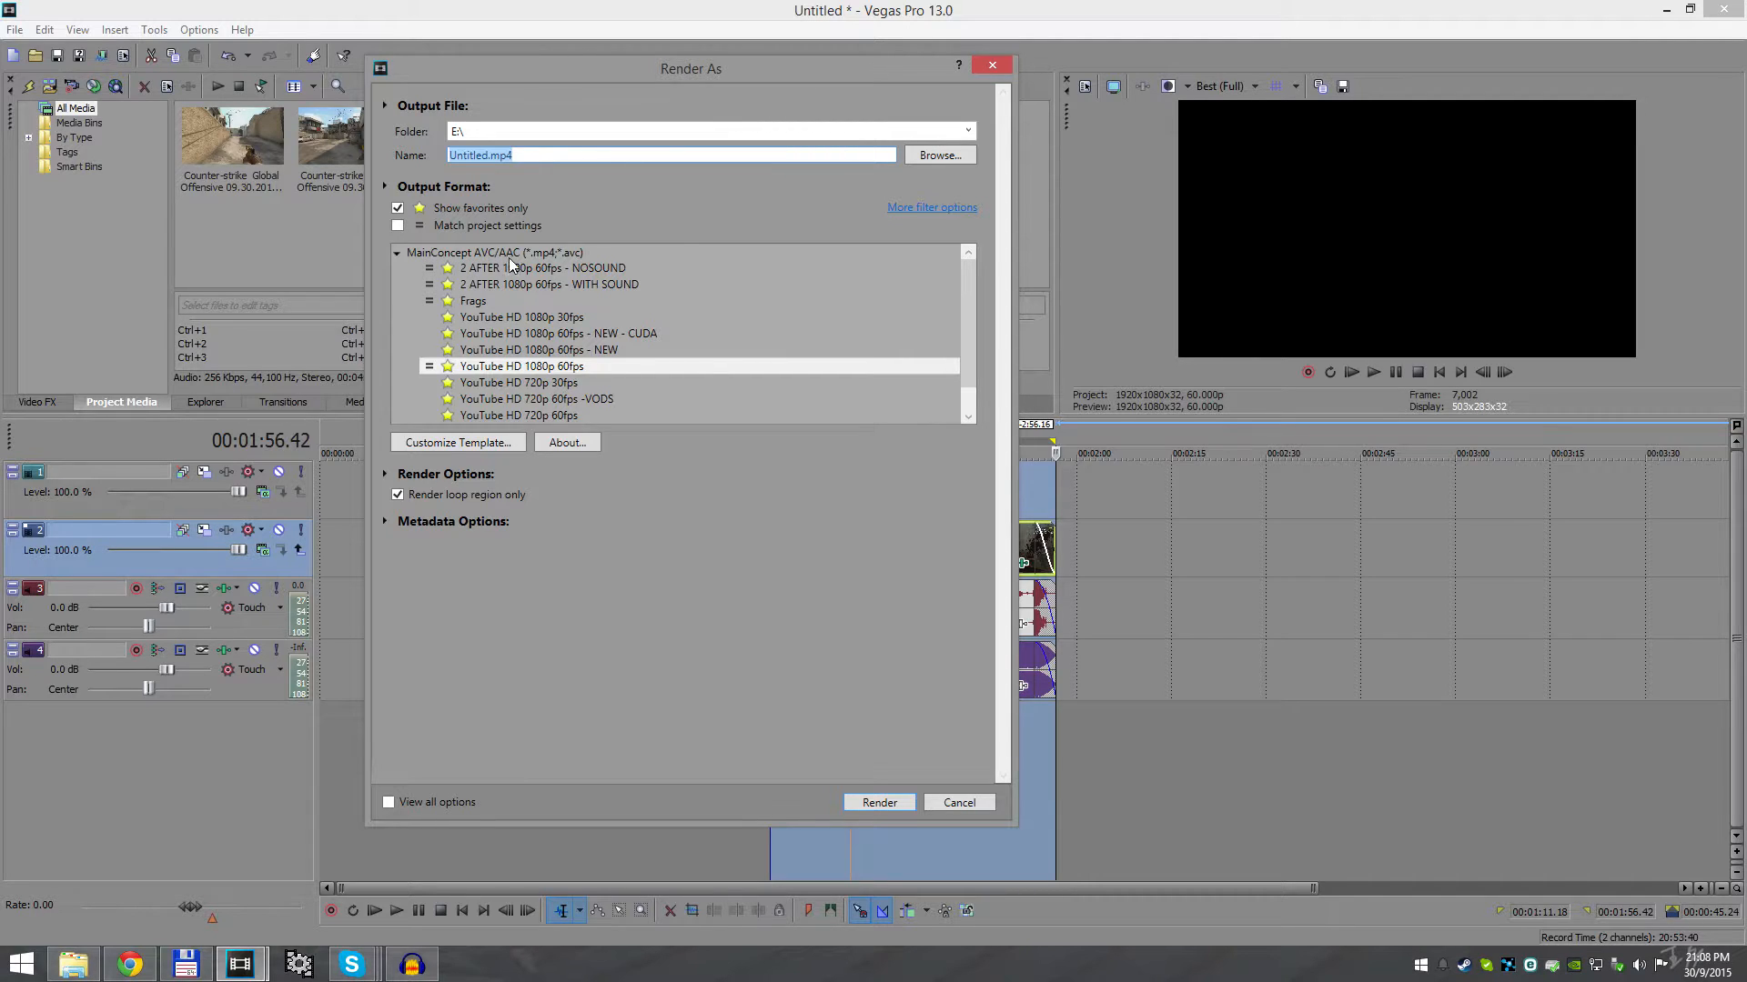
left_click(398, 209)
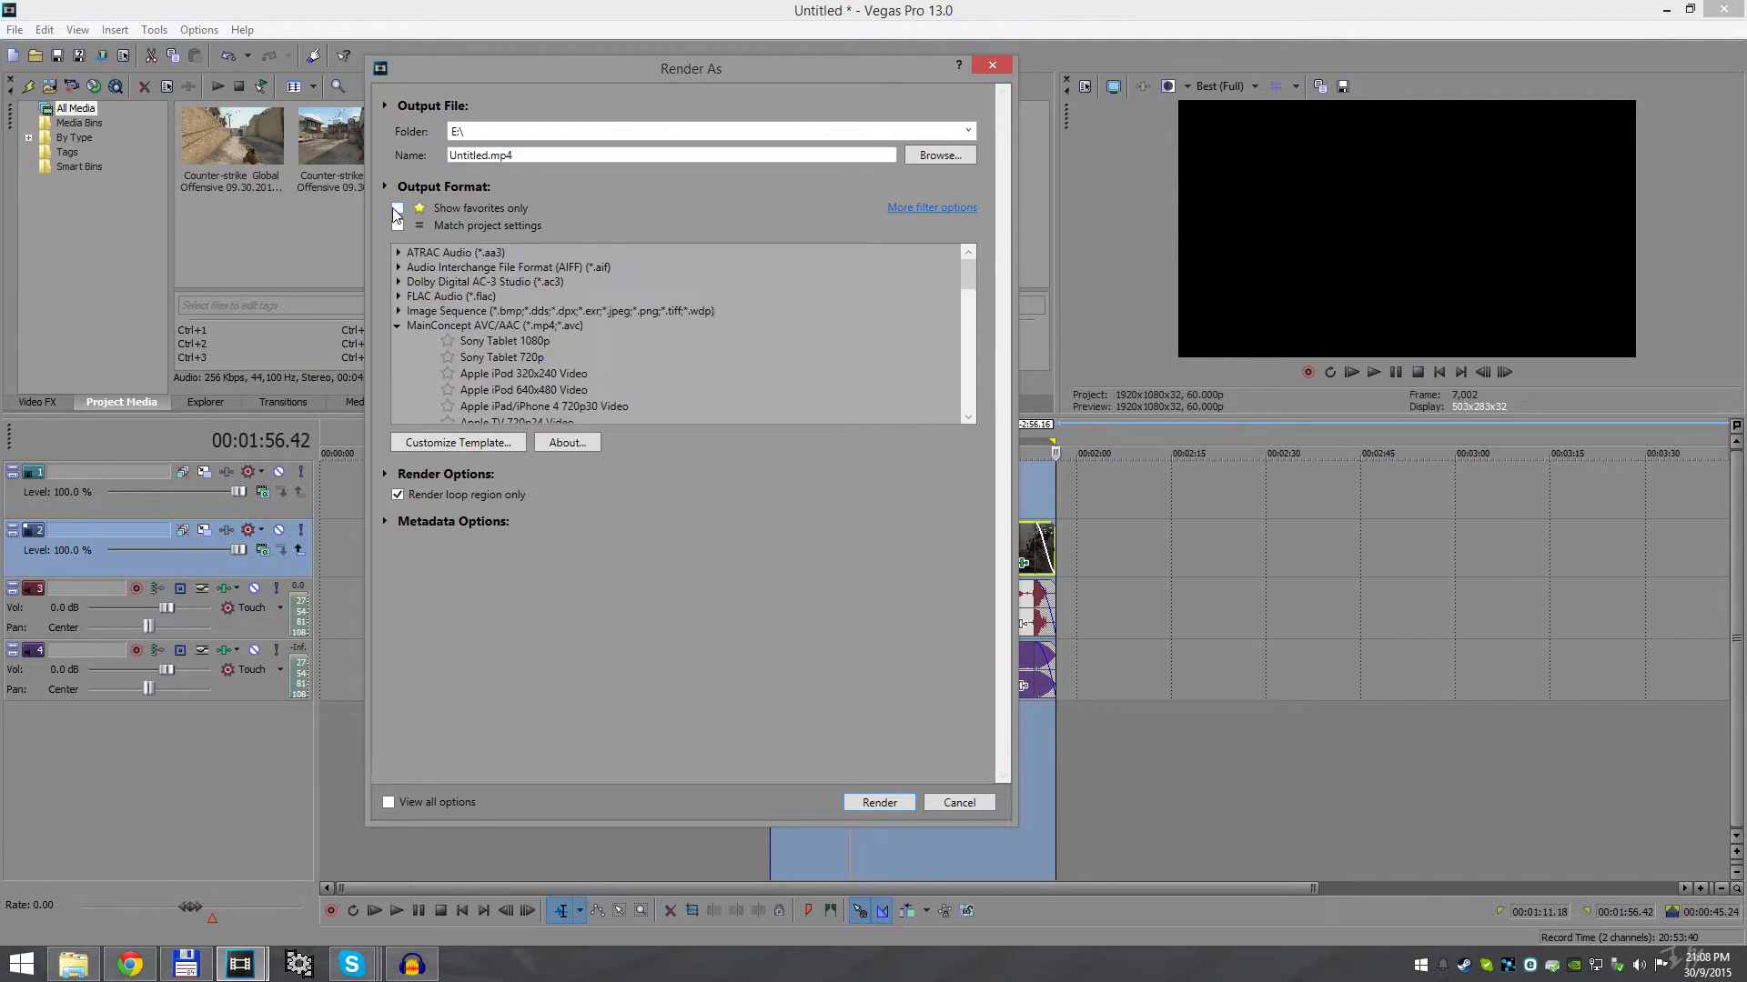
left_click(396, 328)
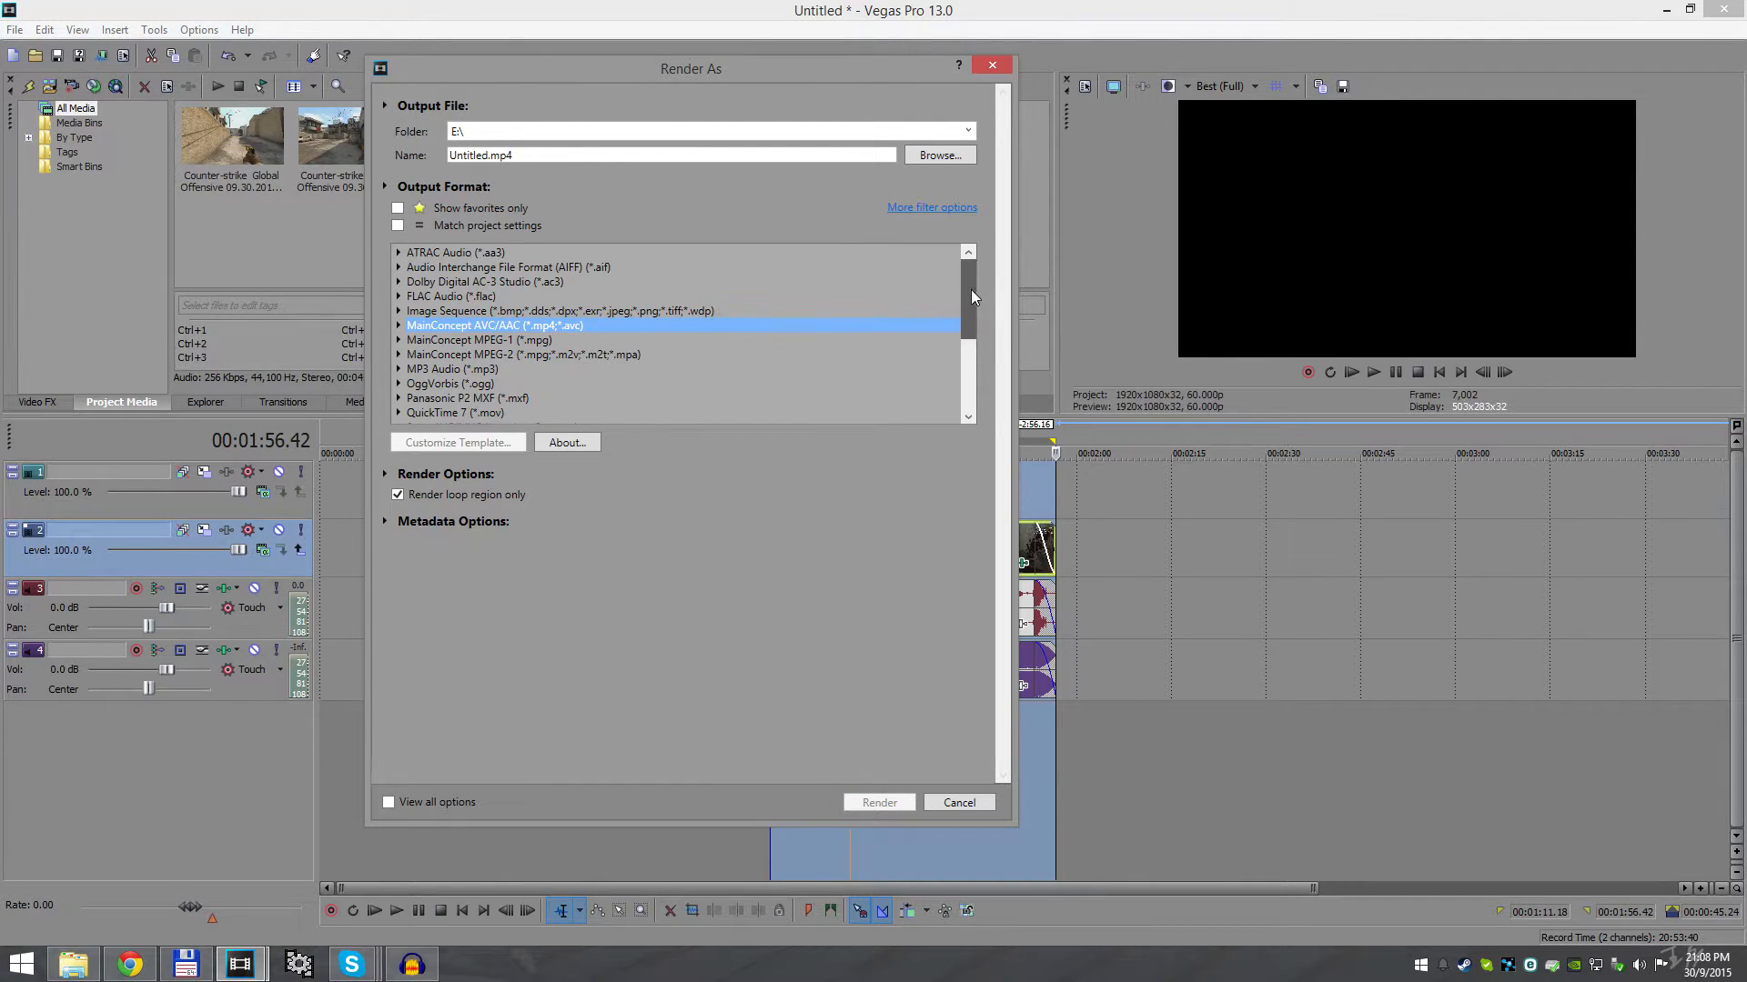
left_click_drag(971, 289, 984, 264)
left_click(398, 329)
left_click_drag(965, 282, 971, 326)
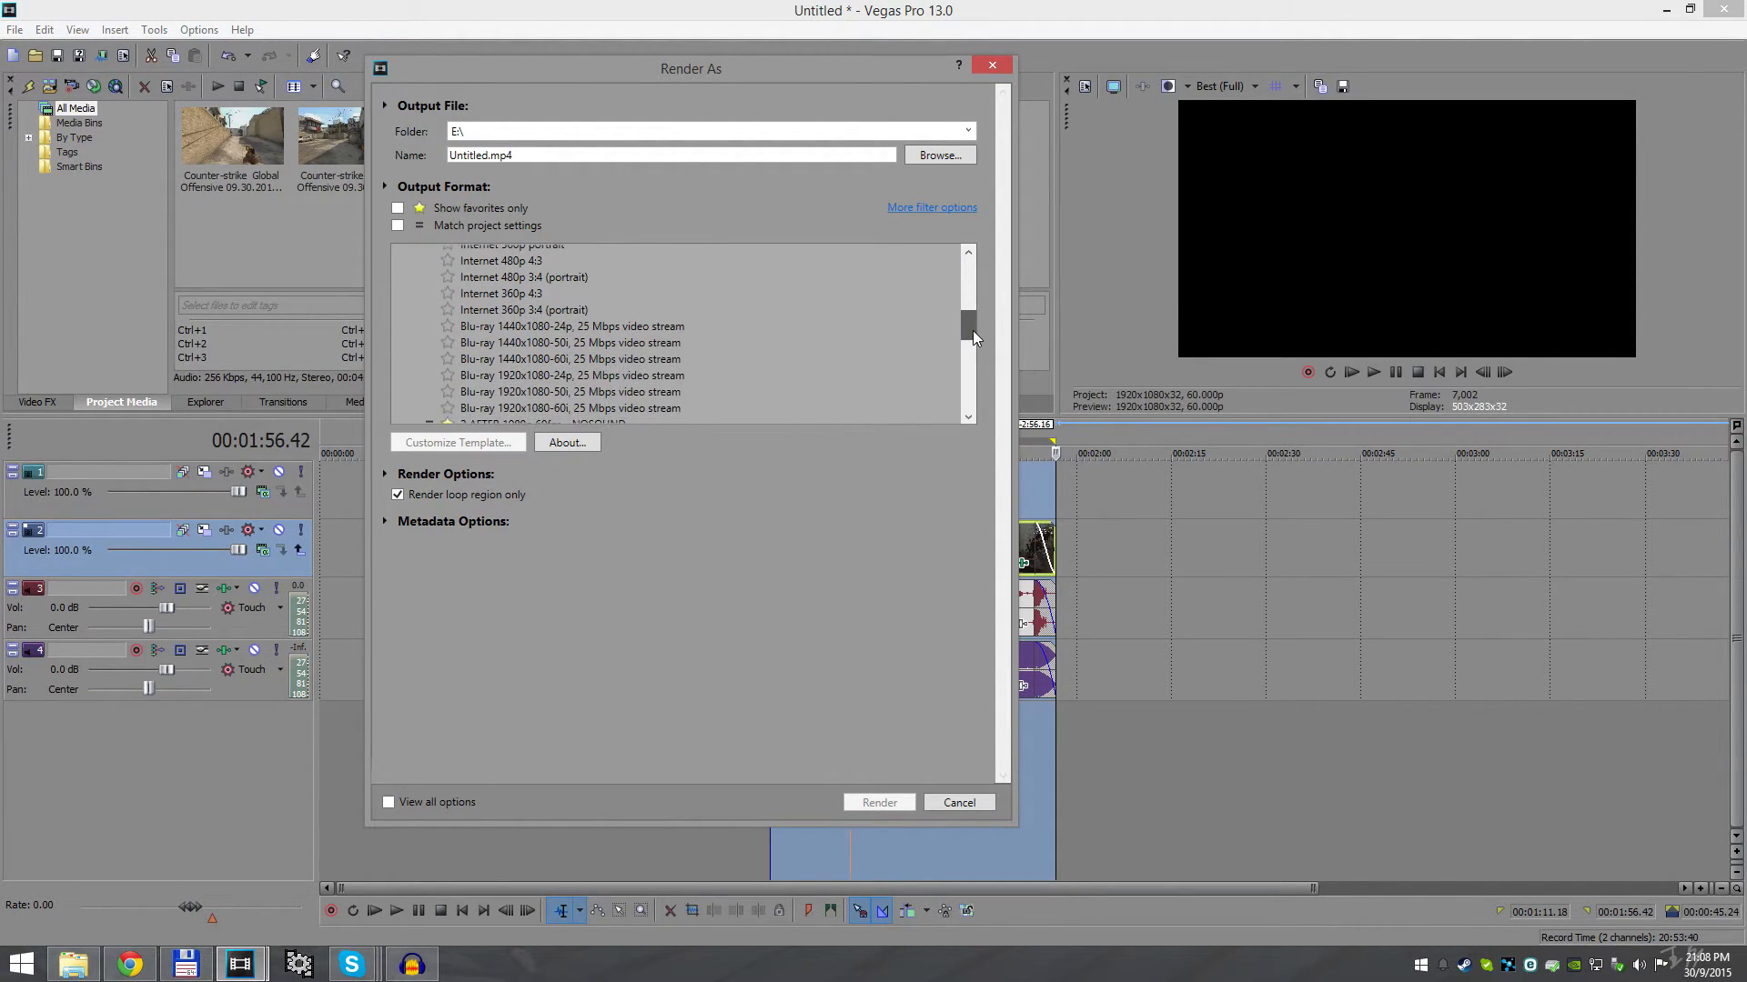
left_click_drag(972, 326, 973, 304)
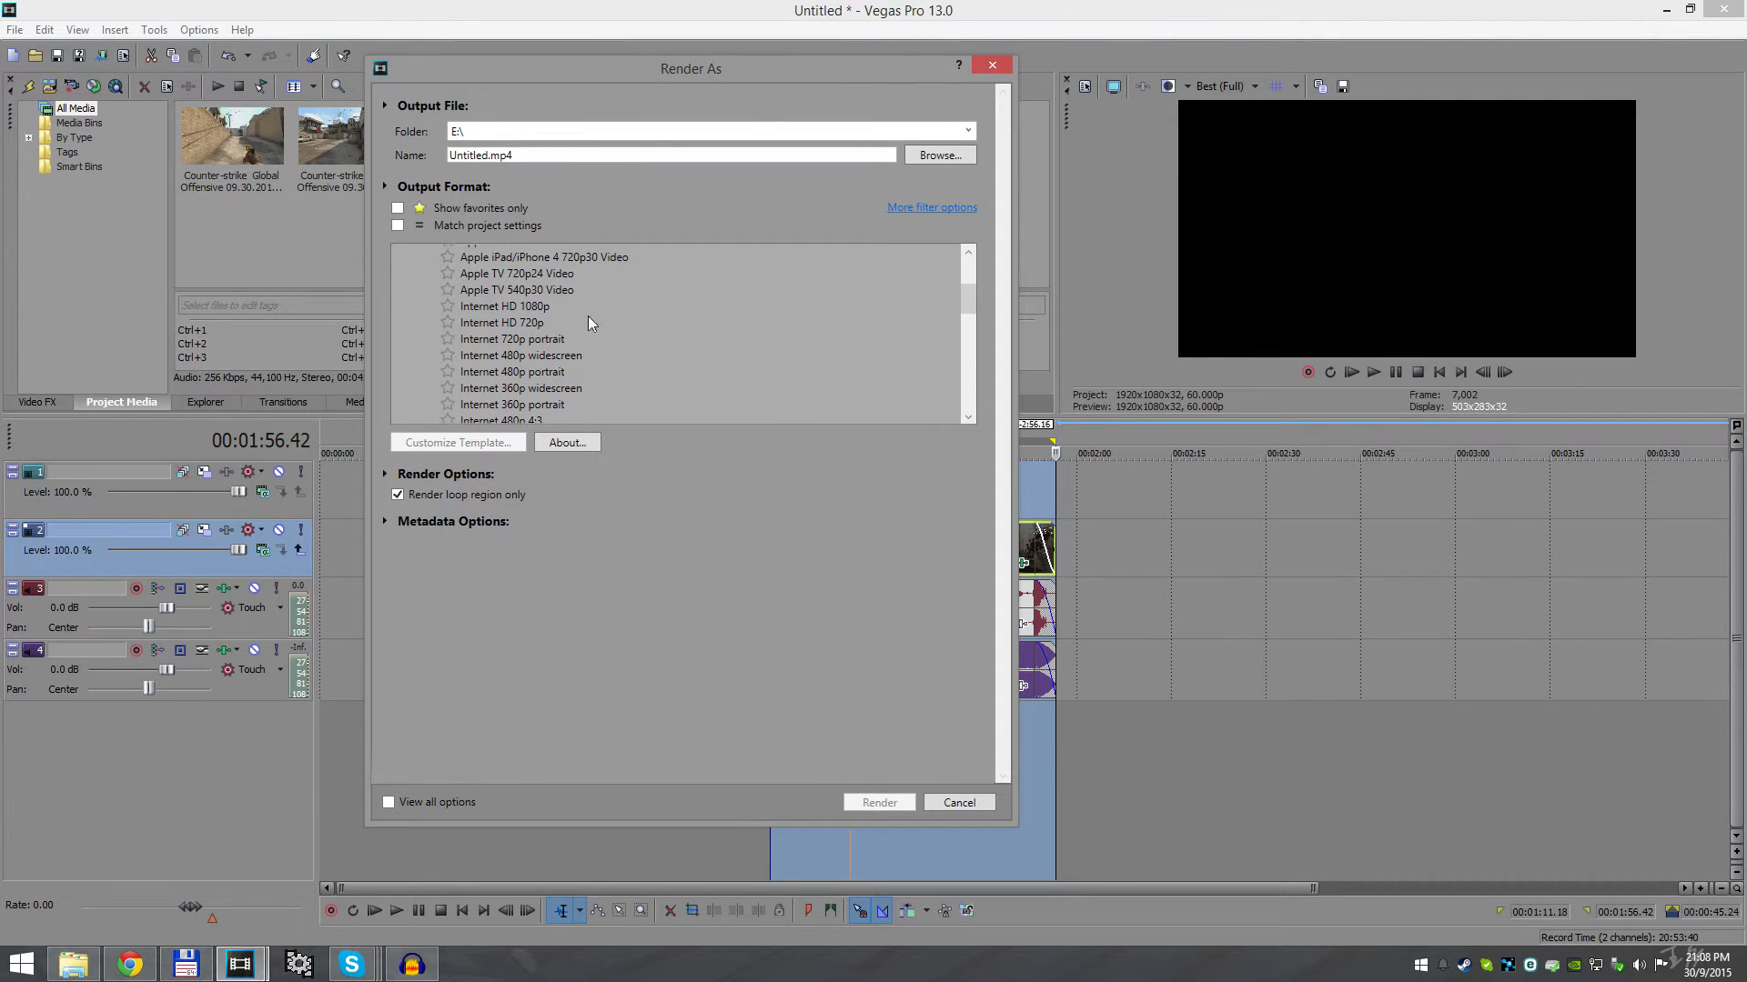
left_click(516, 307)
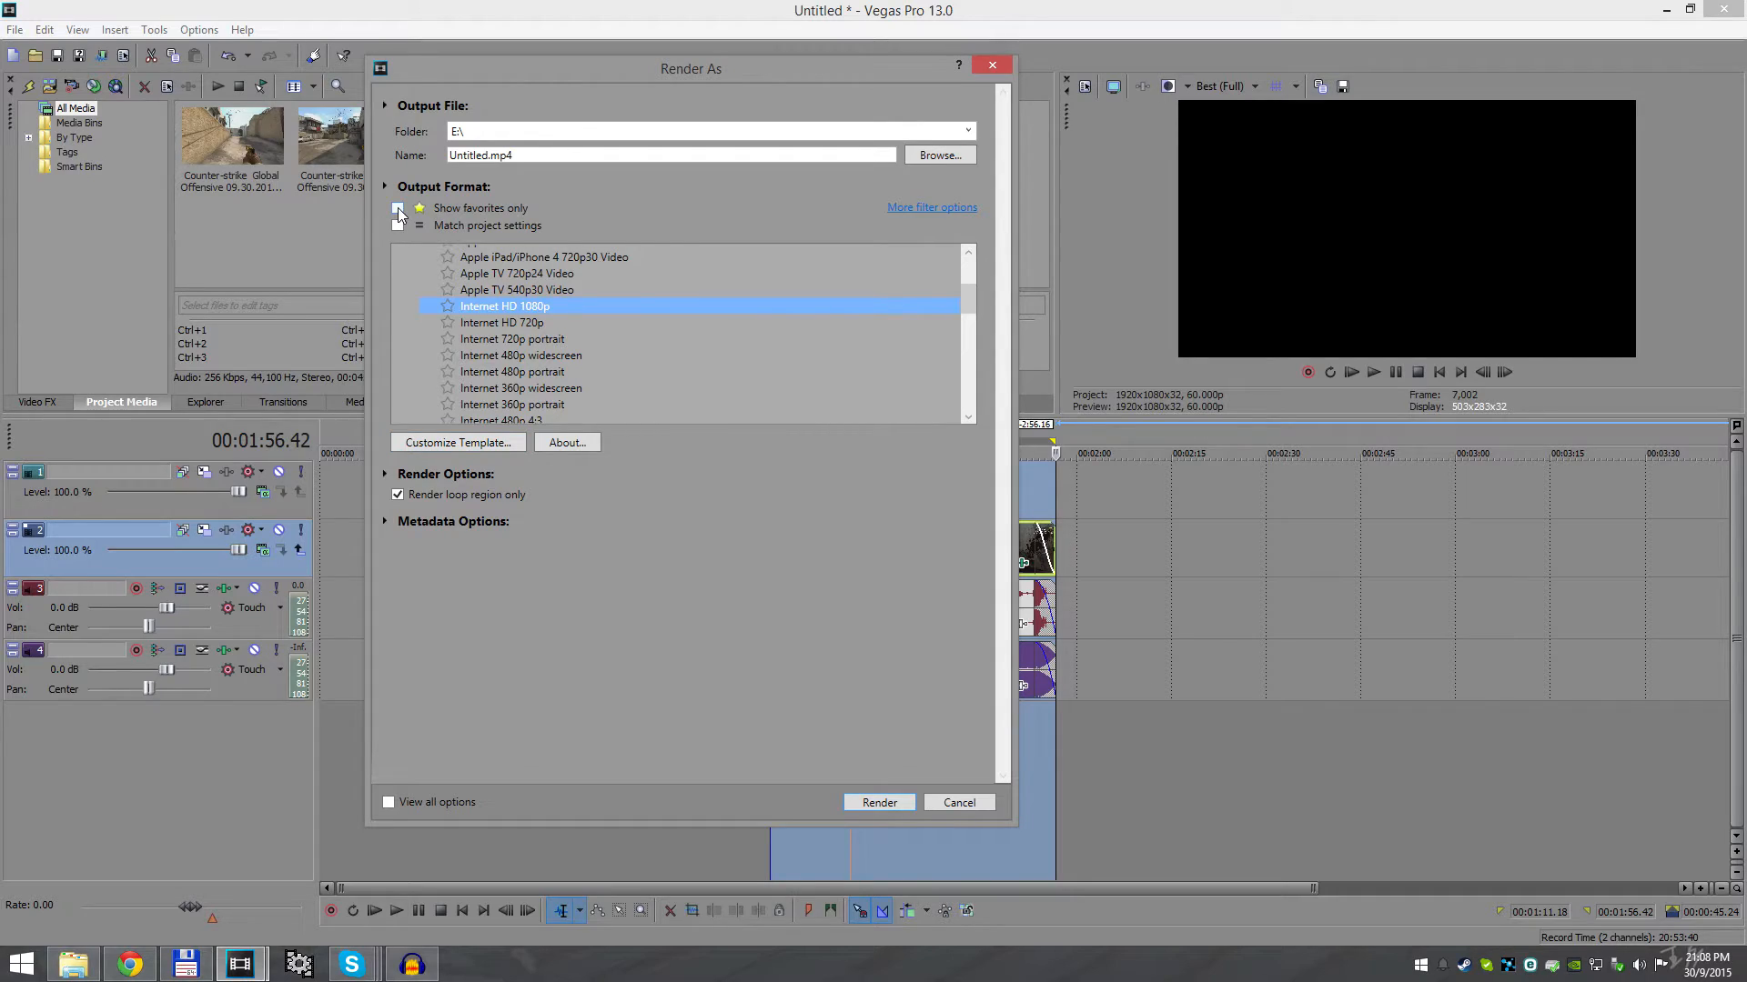
Switch back to favorites and customize the YouTube HD 1080p 60fps template
left_click(397, 208)
left_click(539, 337)
left_click(456, 442)
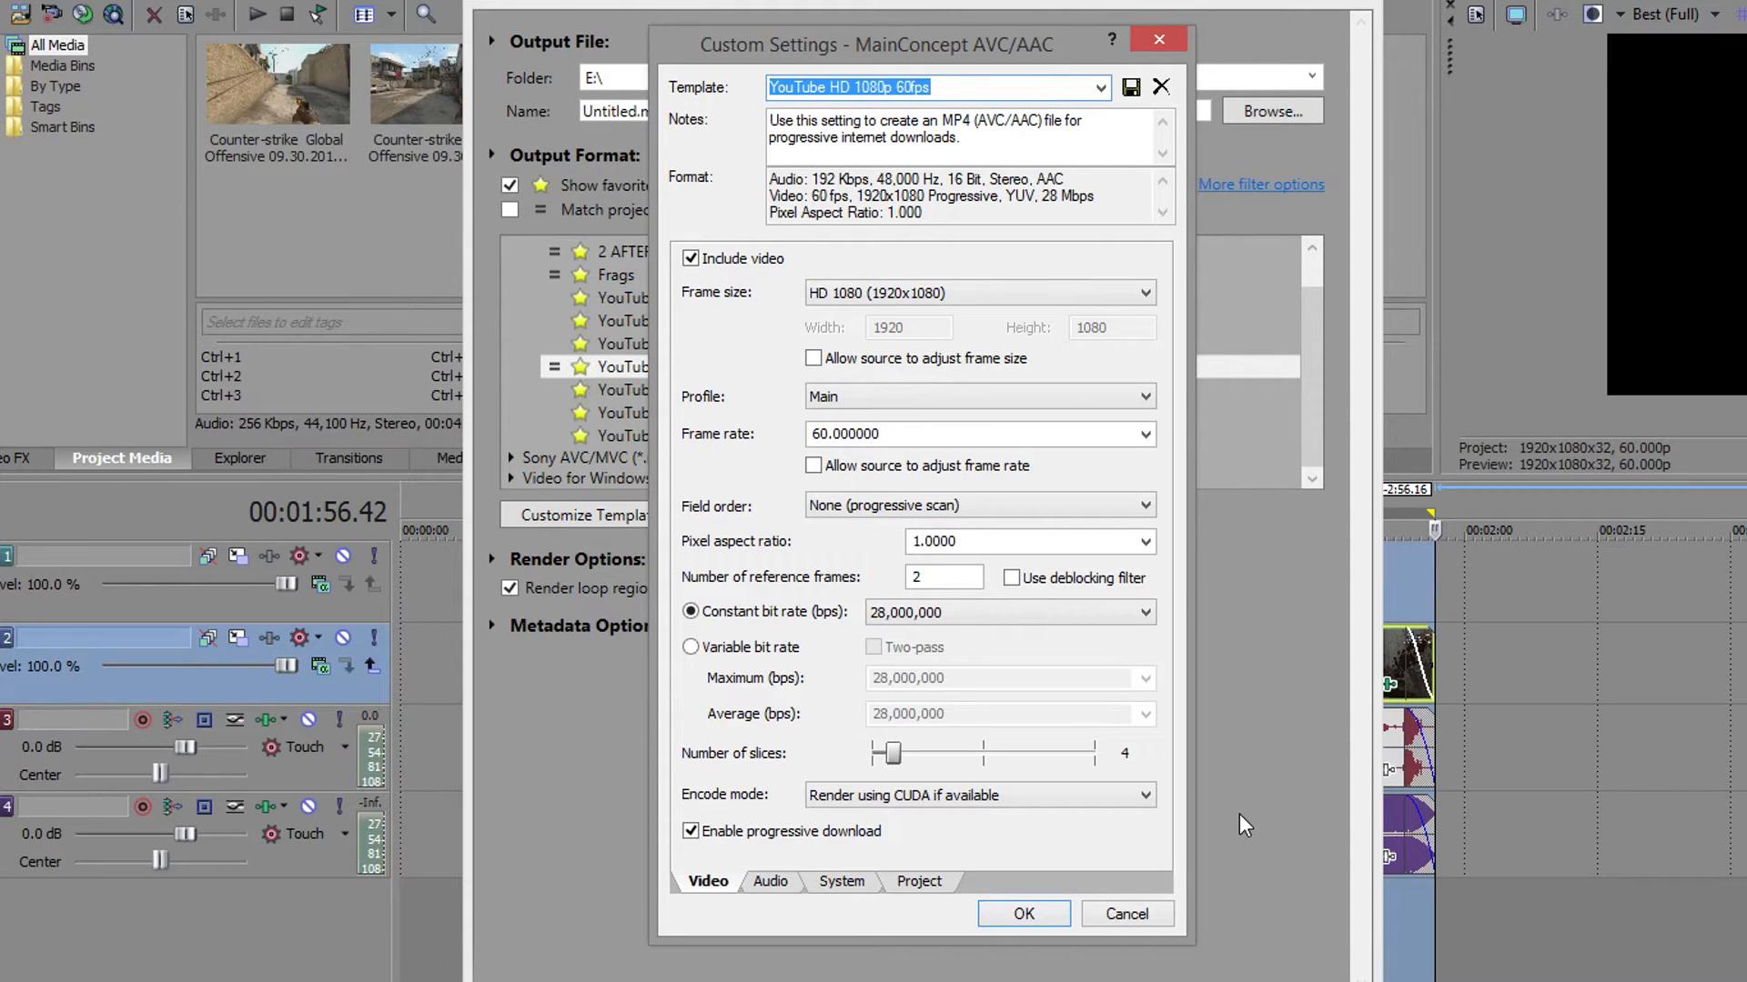
Review the template's Audio, System and Project settings, checking GPU availability, then close Custom Settings
left_click(772, 881)
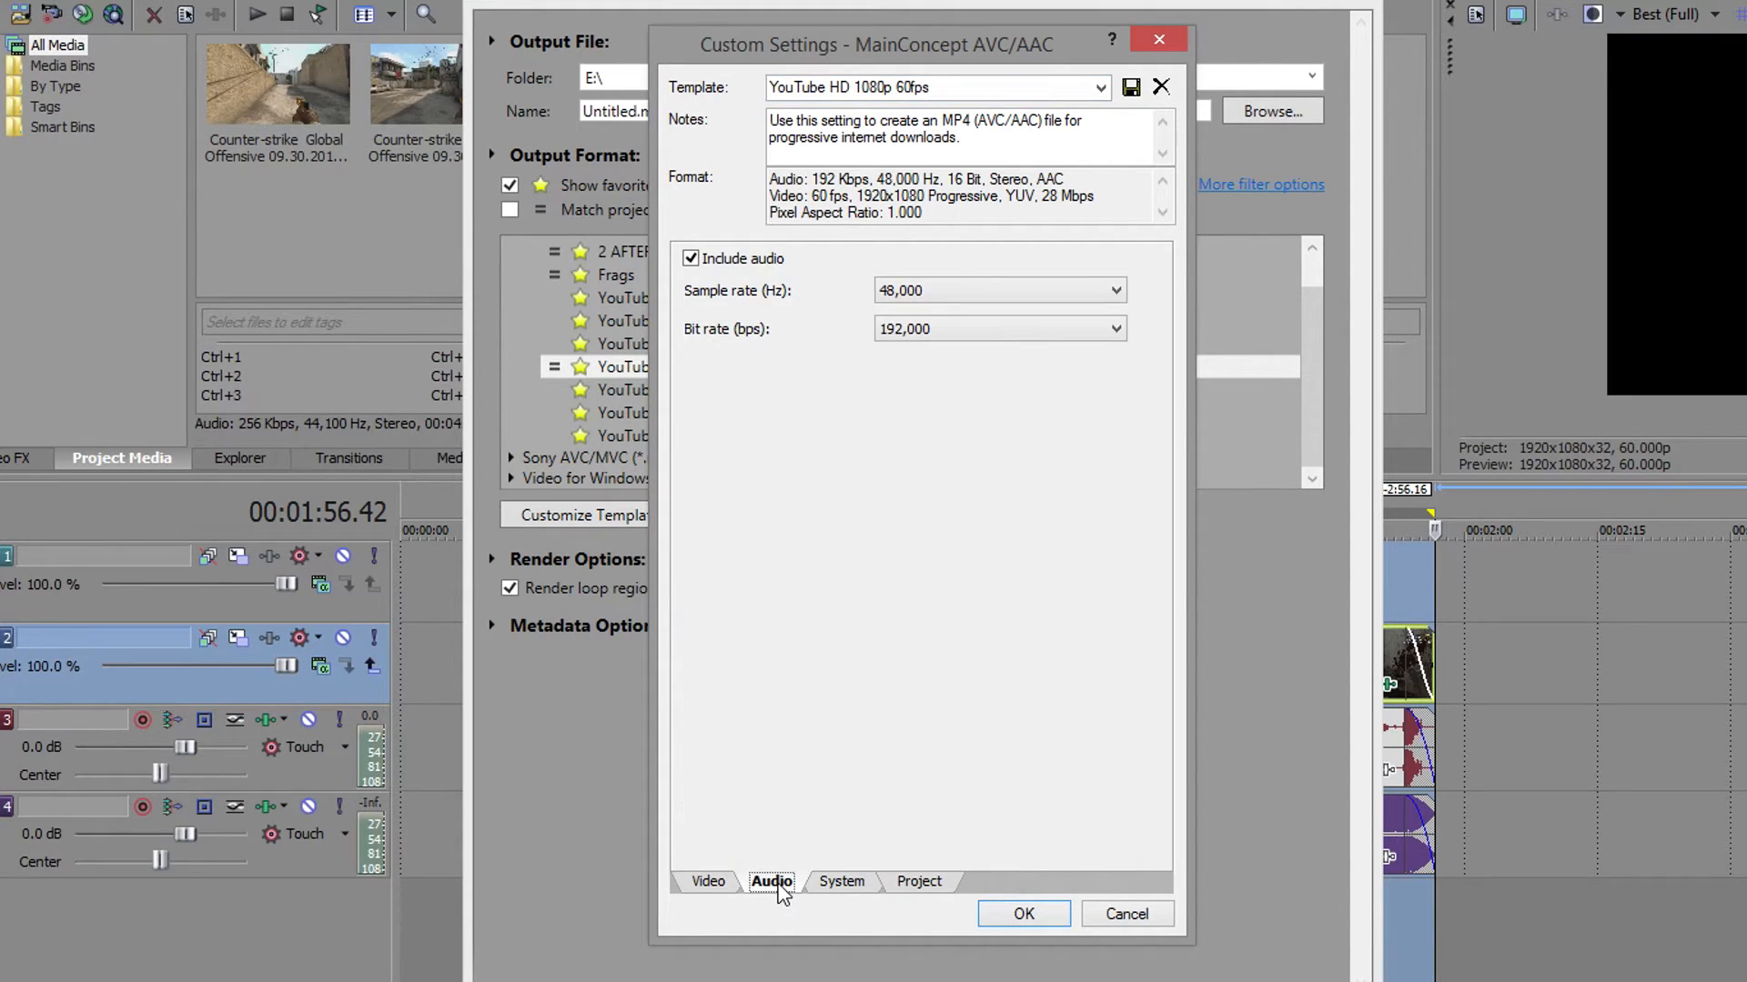
left_click(841, 882)
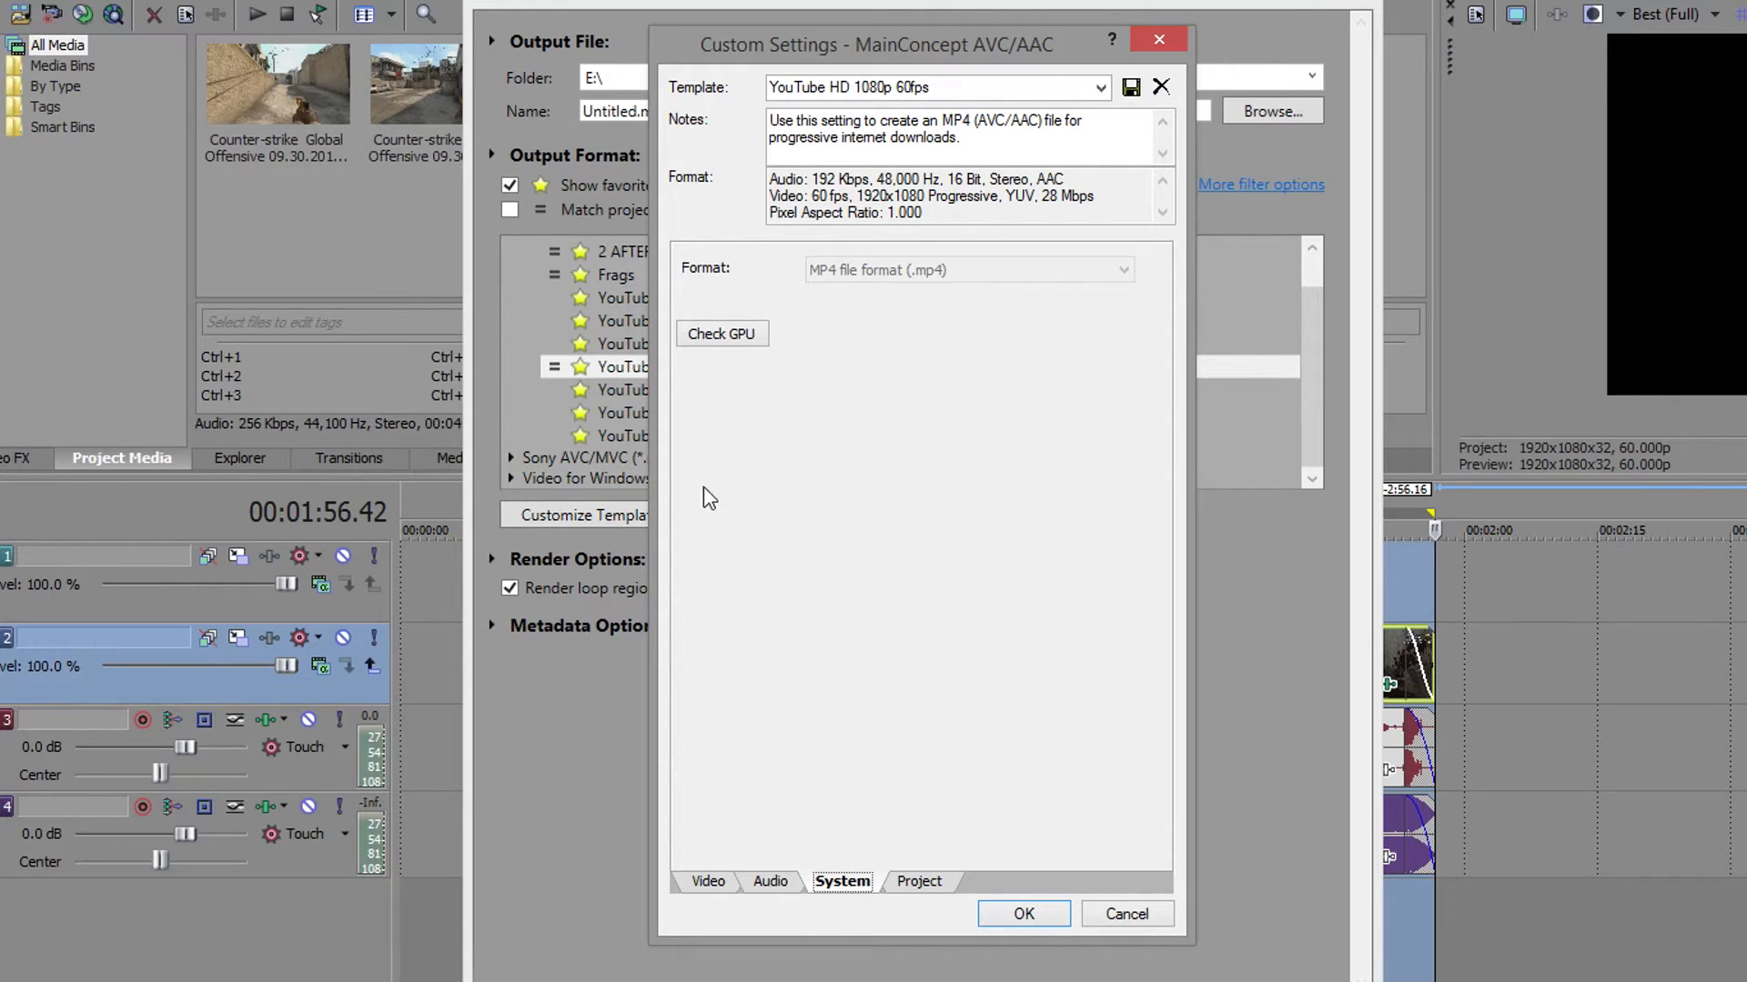
left_click(721, 336)
left_click(919, 881)
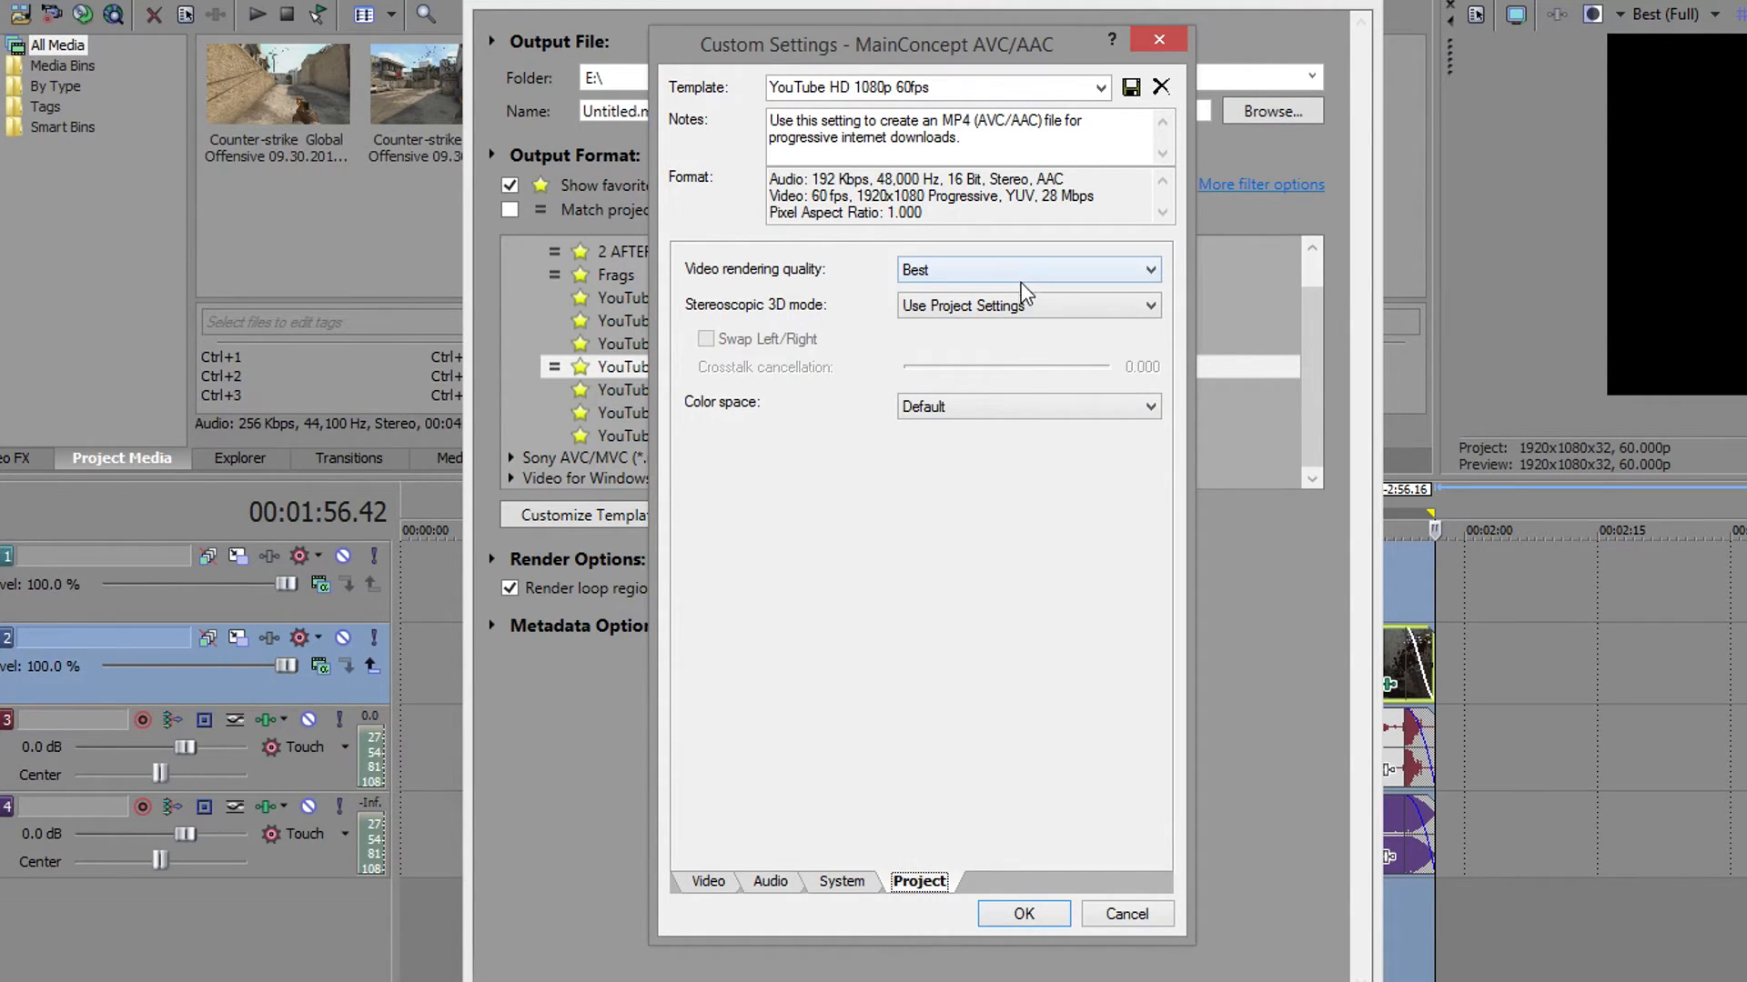
left_click(1026, 917)
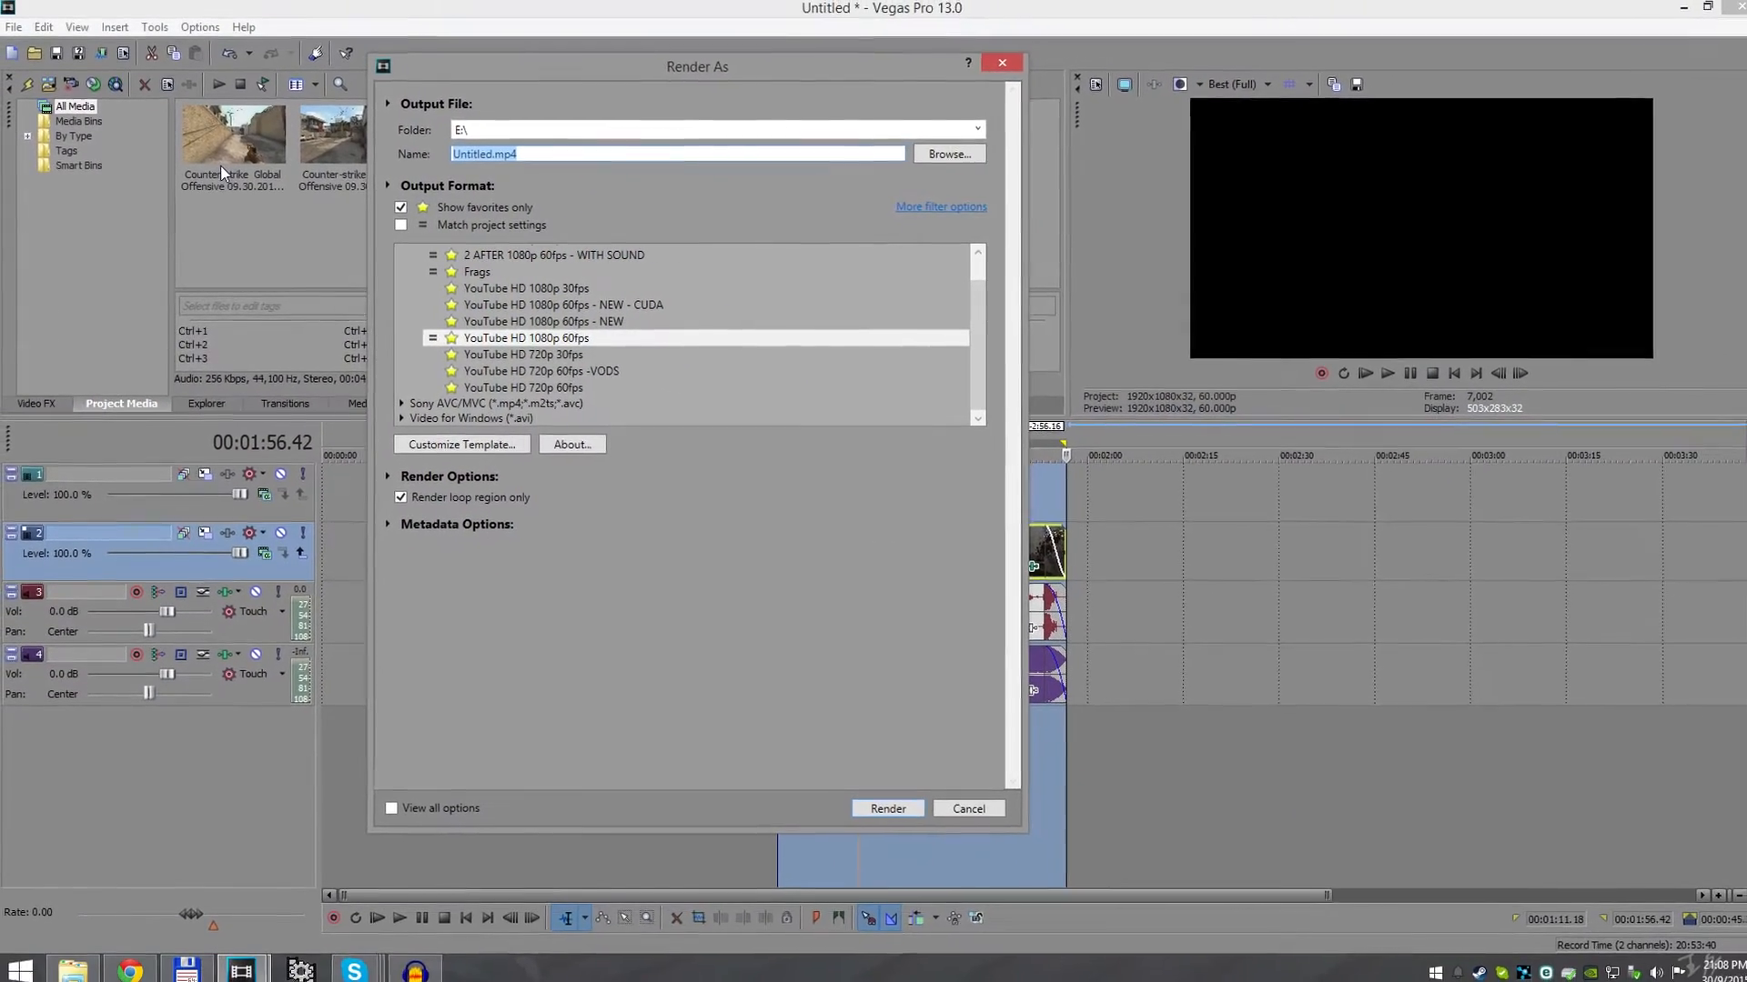
type("getright 4k")
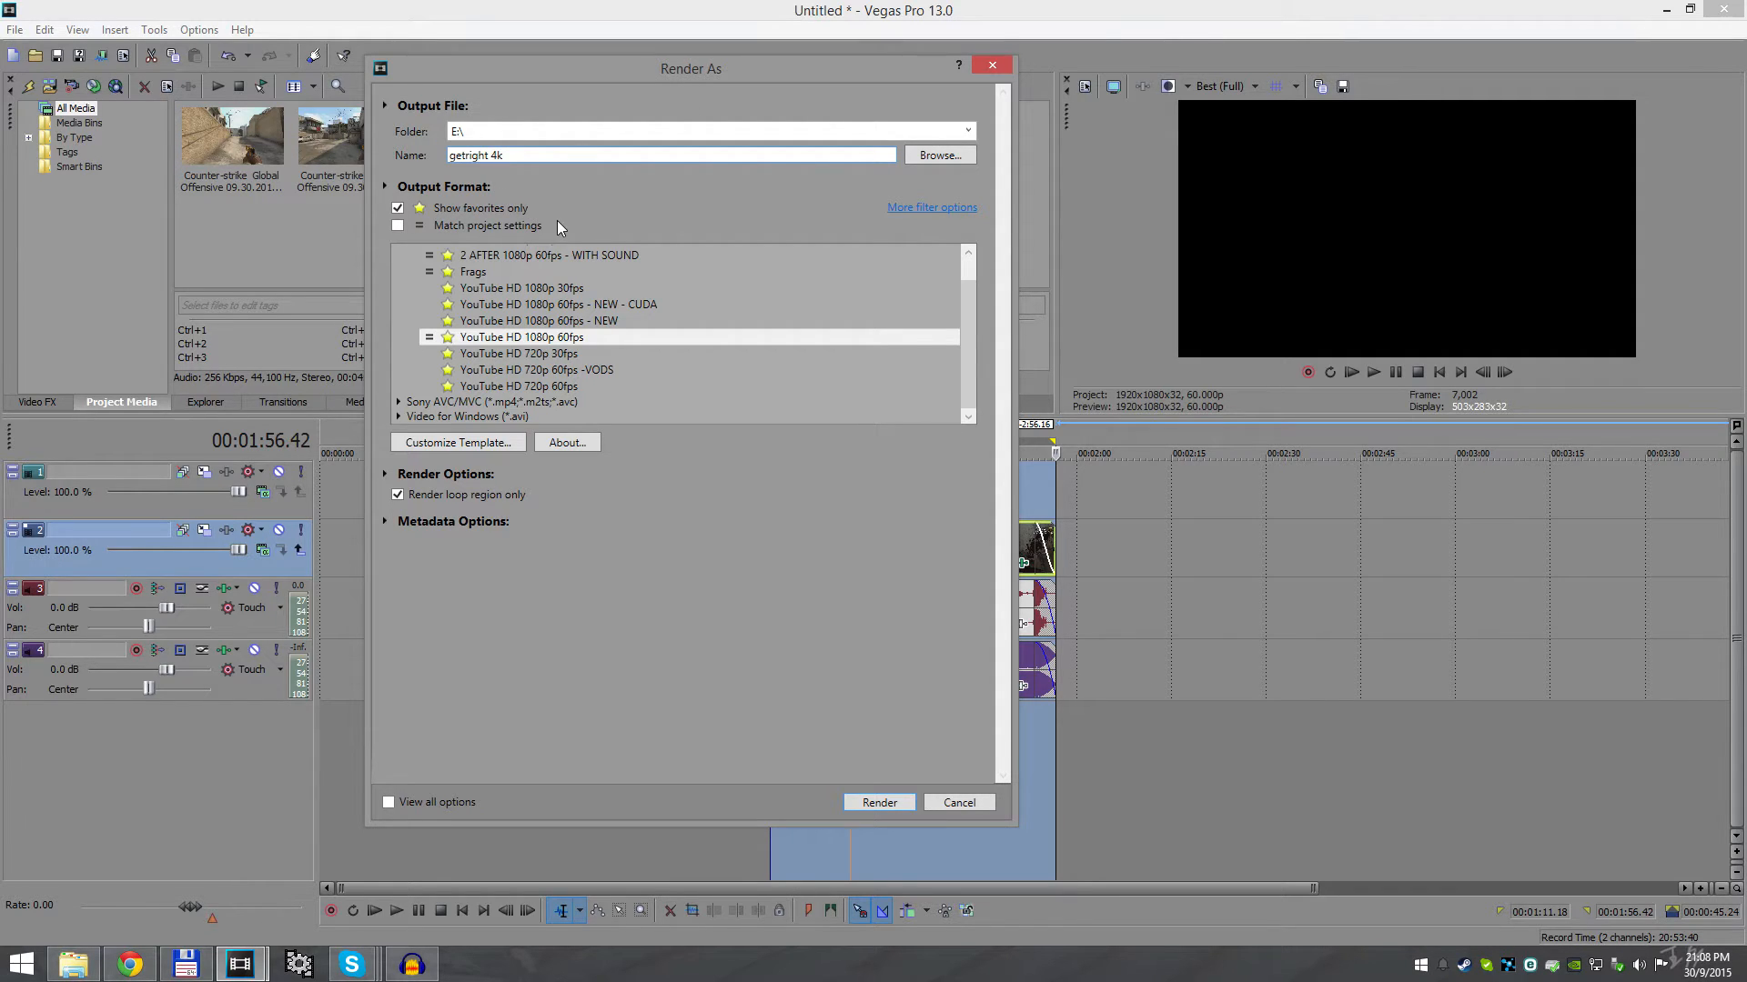
Render the loop region to "getright 4k.mp4"
left_click(879, 804)
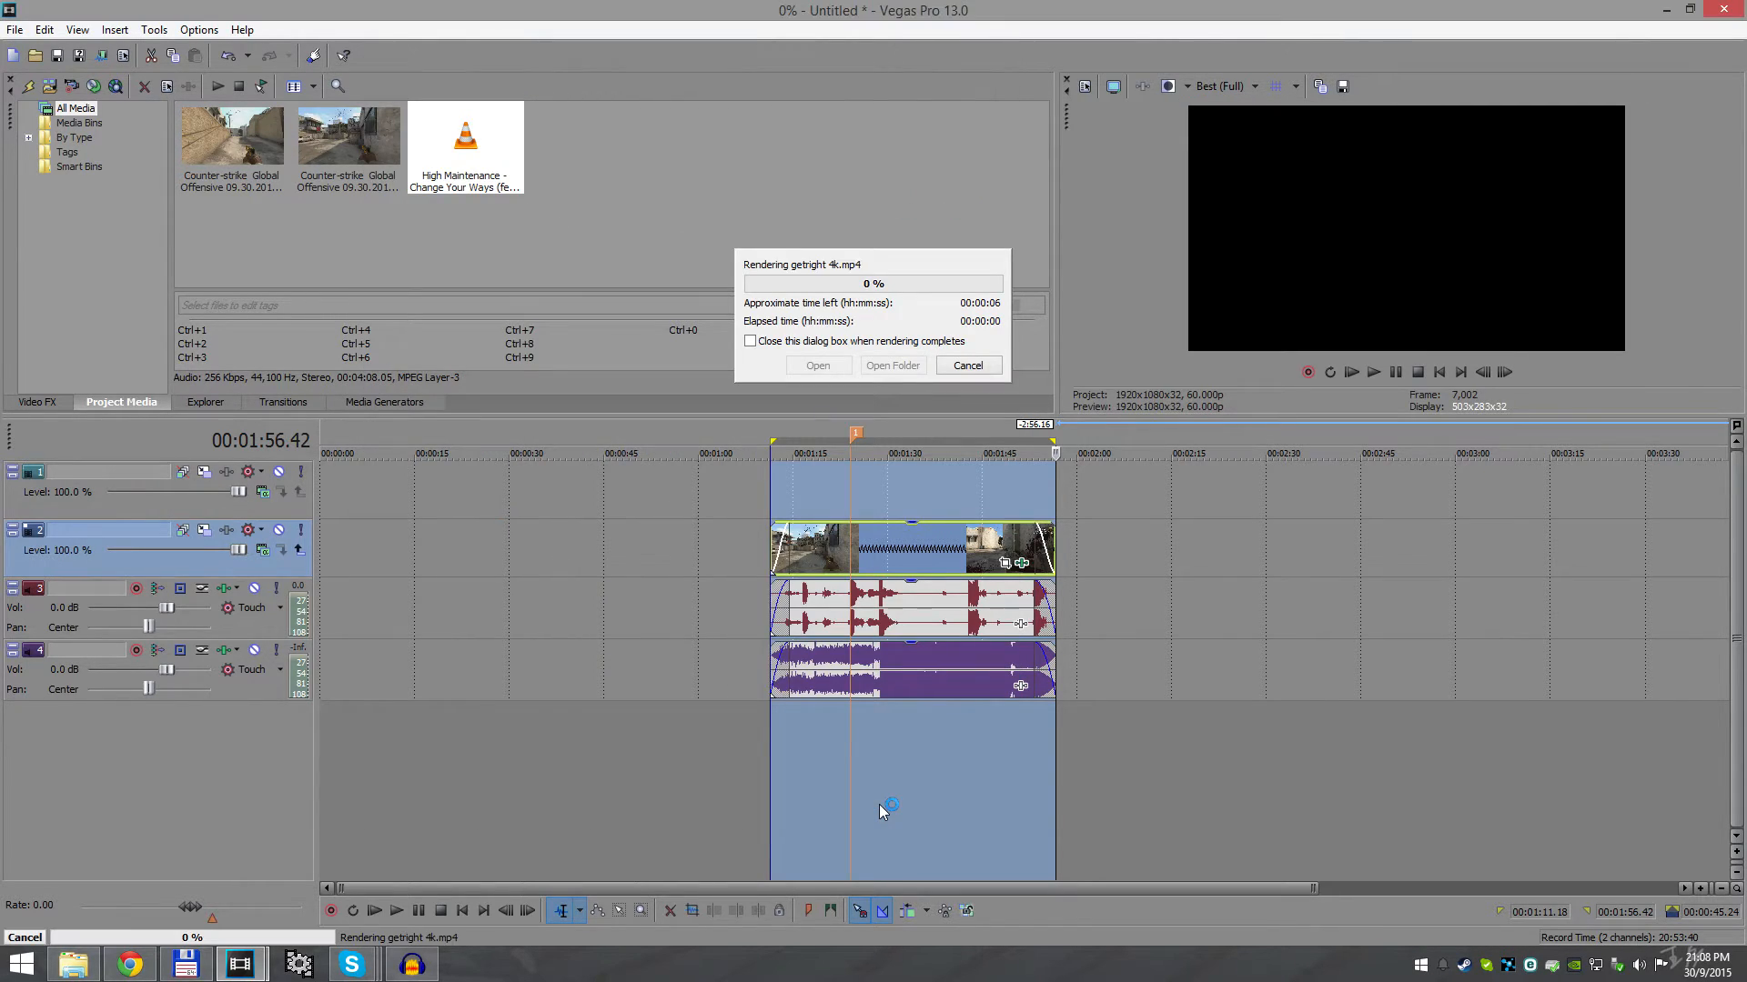